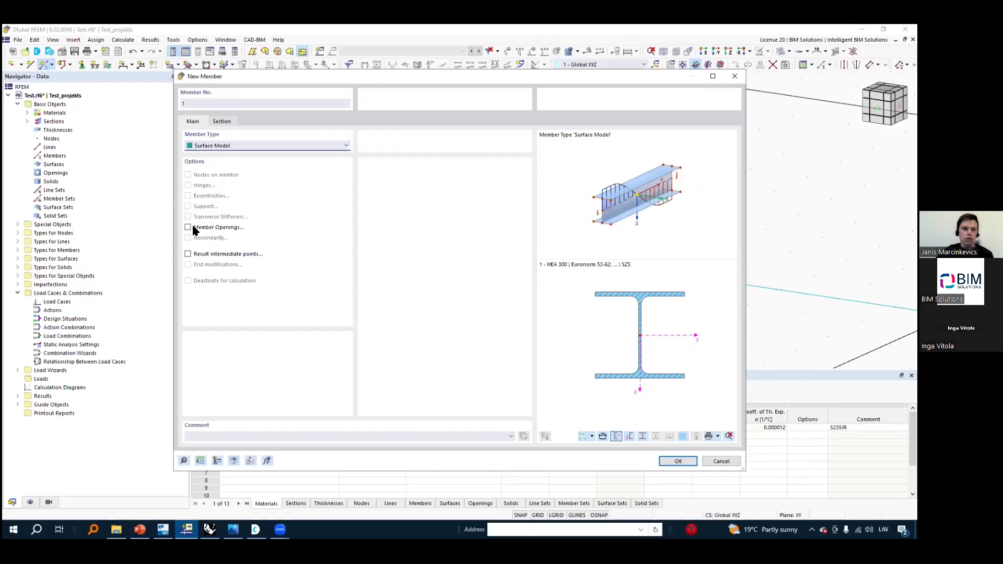
Enable member openings for the surface model member and add a circle opening at x = 1.000 m
{"action": "left_click", "coordinate": [188, 227]}
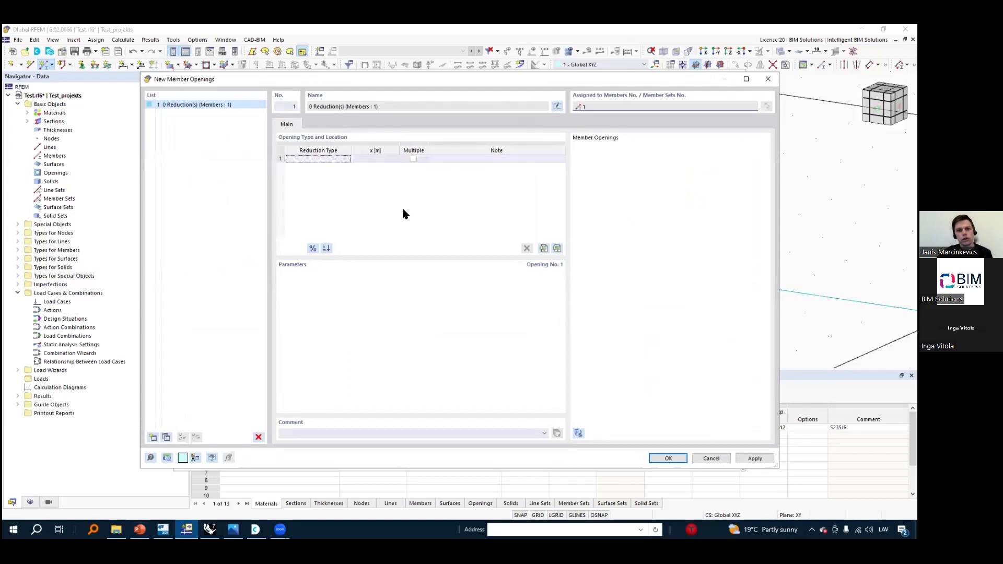
{"action": "left_click", "coordinate": [338, 159]}
{"action": "left_click", "coordinate": [347, 159]}
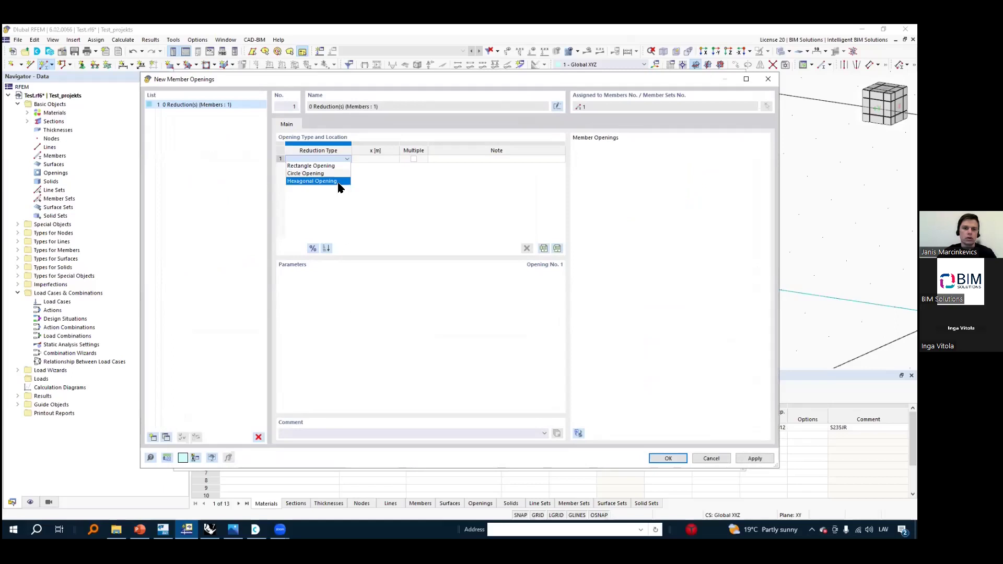
{"action": "left_click", "coordinate": [317, 175]}
{"action": "left_click", "coordinate": [330, 158]}
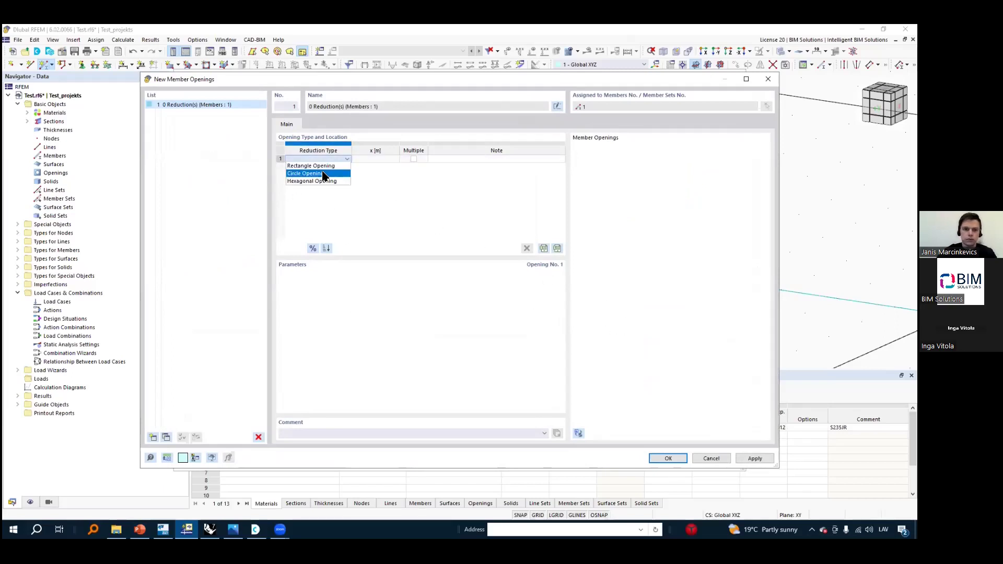
{"action": "left_click", "coordinate": [323, 174]}
{"action": "left_click", "coordinate": [364, 159]}
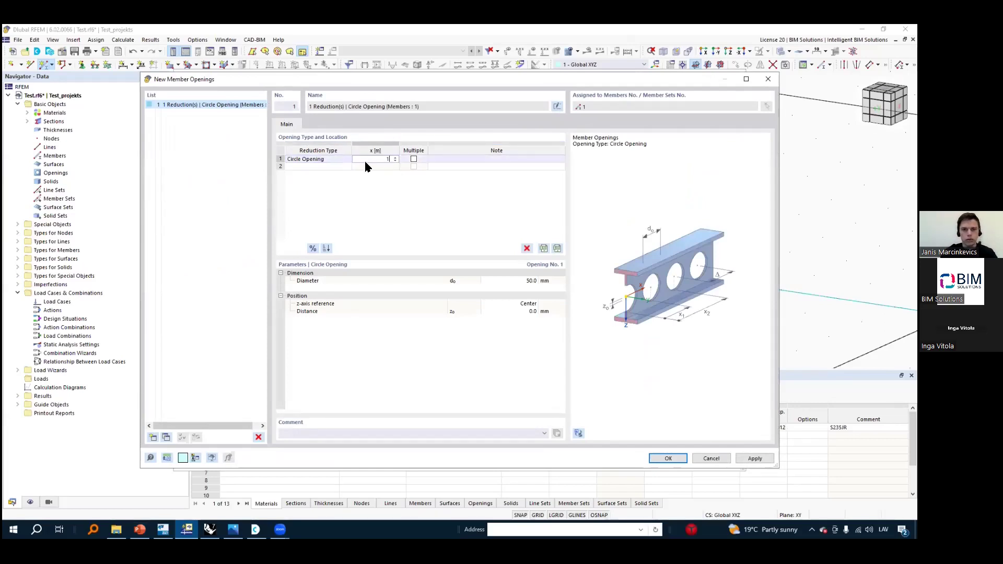
{"action": "left_click", "coordinate": [381, 168]}
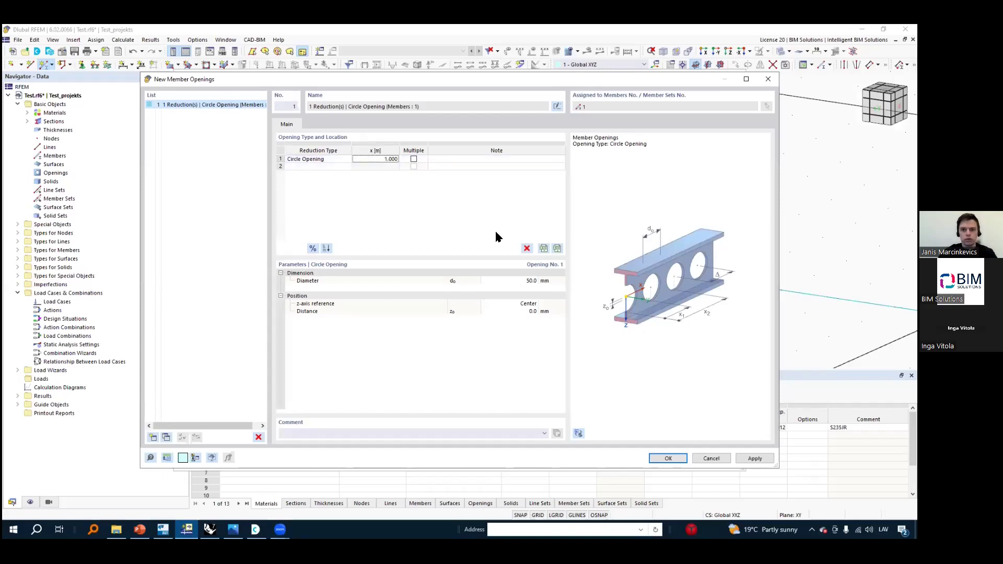
Set the circle opening's diameter to 150 mm and accept the opening and member definitions
{"action": "left_click", "coordinate": [520, 283]}
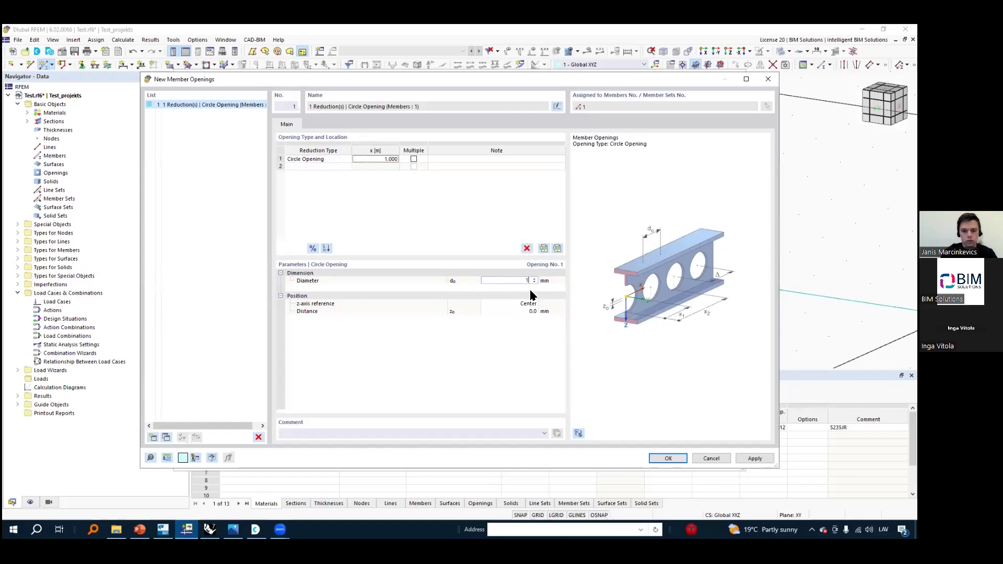
{"action": "left_click", "coordinate": [522, 310]}
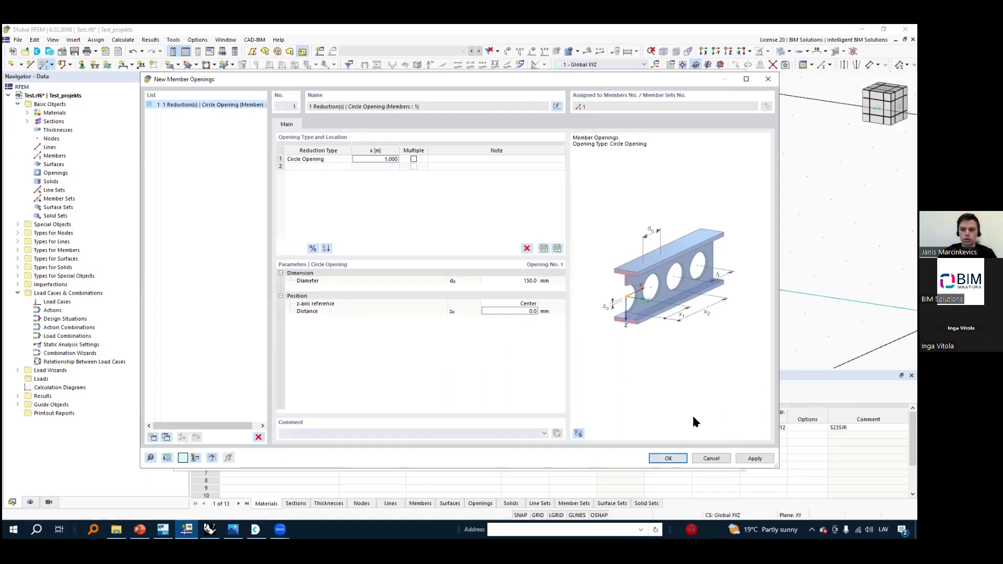
{"action": "left_click", "coordinate": [671, 458]}
{"action": "left_click", "coordinate": [678, 460]}
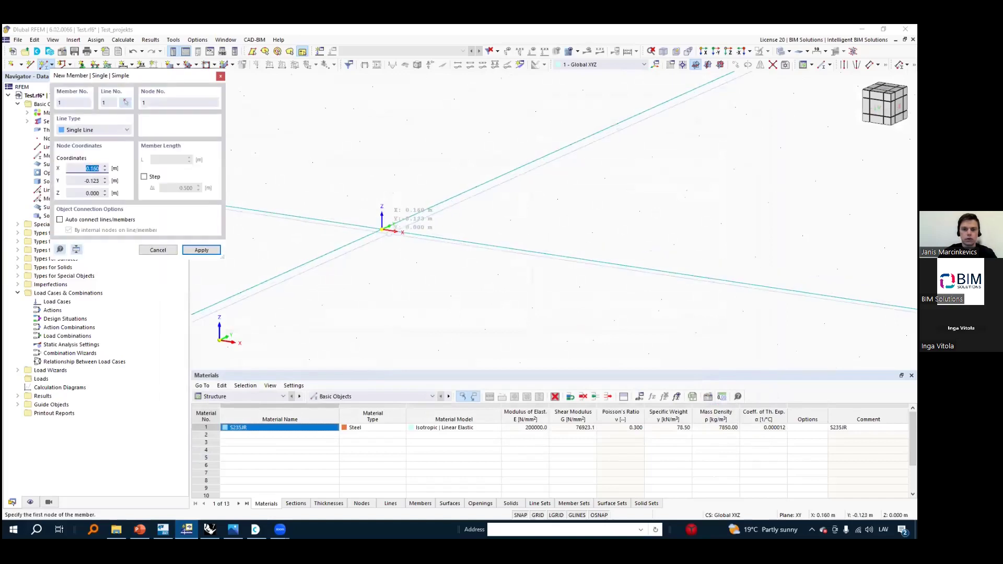
Place a single member about 5 m long from the origin along the global X axis and end member placement
{"action": "left_click", "coordinate": [382, 229]}
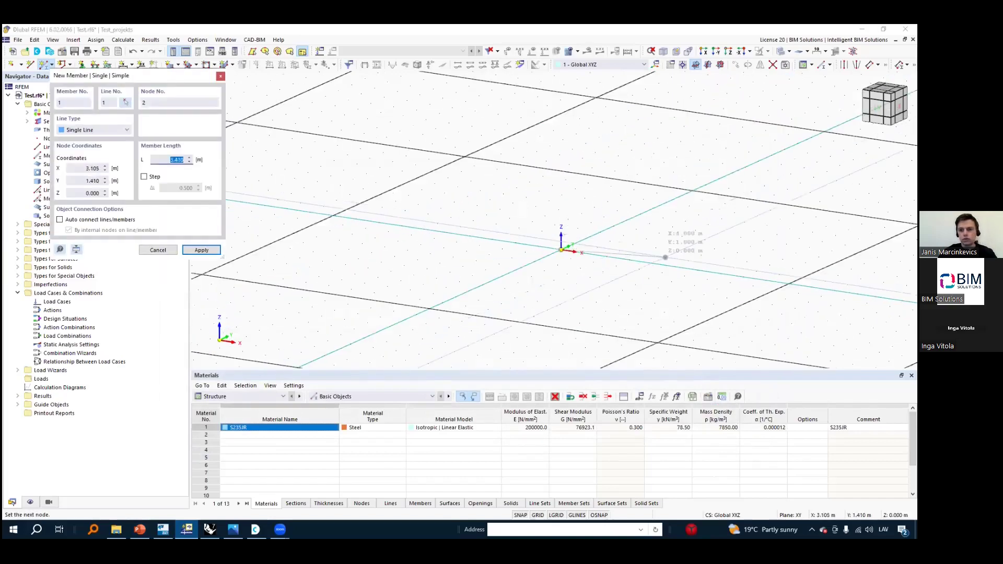
{"action": "left_click", "coordinate": [598, 351]}
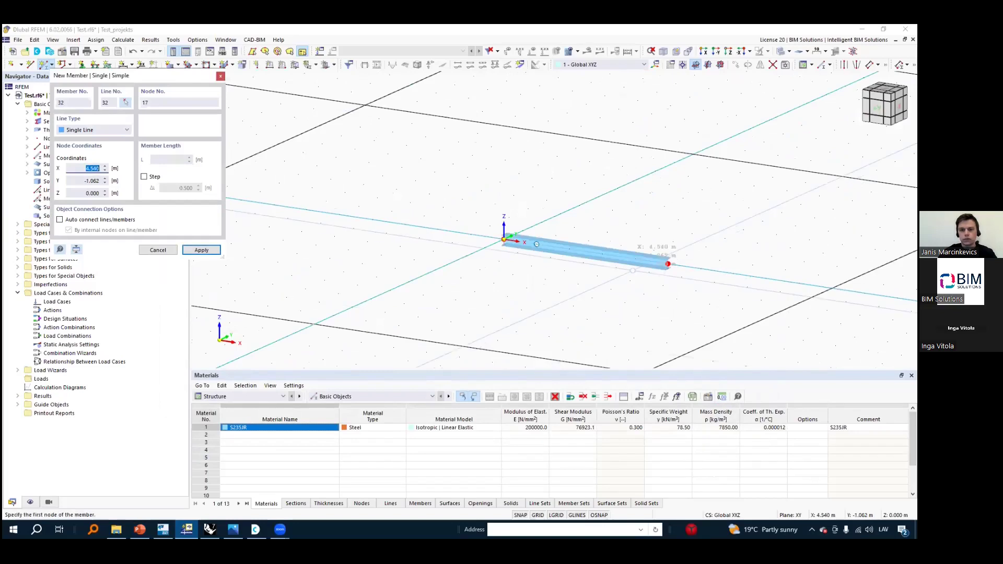
{"action": "left_click", "coordinate": [220, 76]}
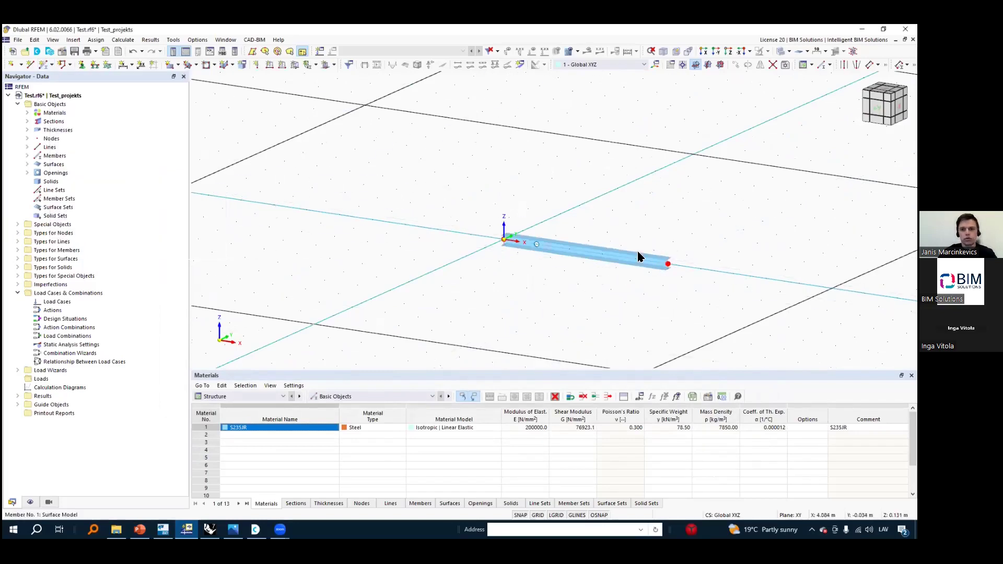
Create a new nodal support that also restrains rotation about X and Y, fixing all six degrees of freedom
{"action": "scroll", "coordinate": [584, 186], "scroll_direction": "up", "scroll_amount": 5}
{"action": "middle_click_drag", "start_coordinate": [584, 185], "coordinate": [555, 126]}
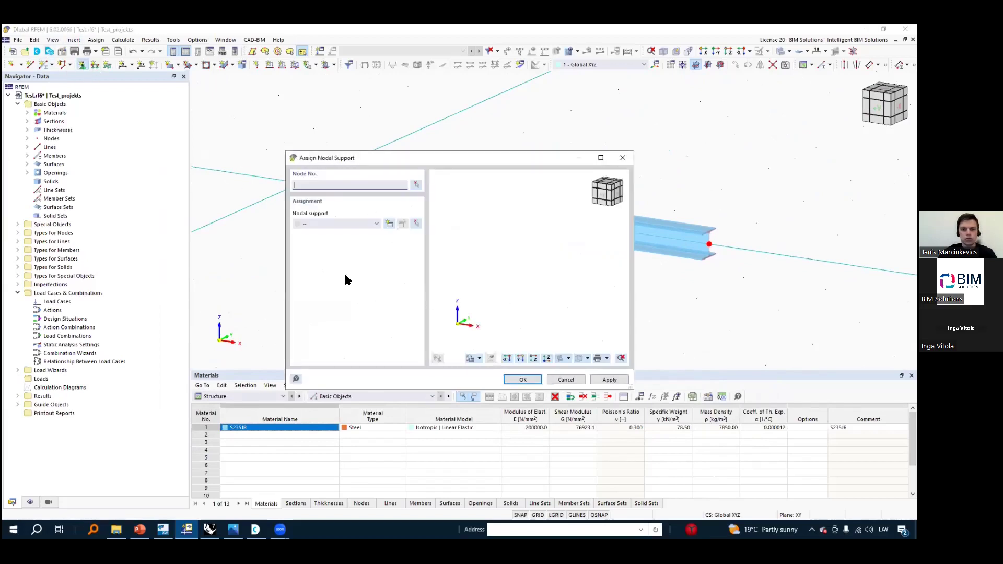
{"action": "left_click", "coordinate": [378, 224]}
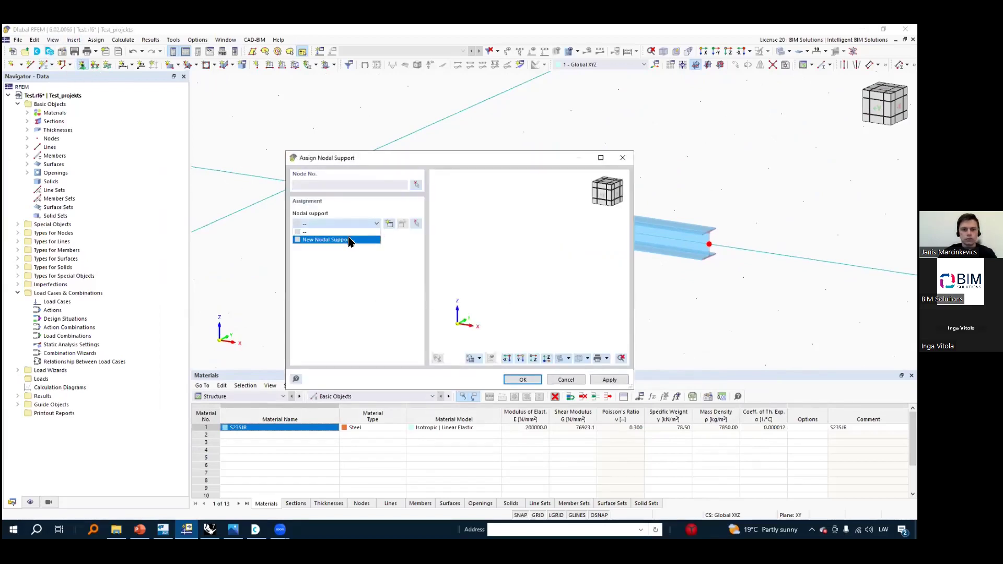
{"action": "left_click", "coordinate": [343, 237]}
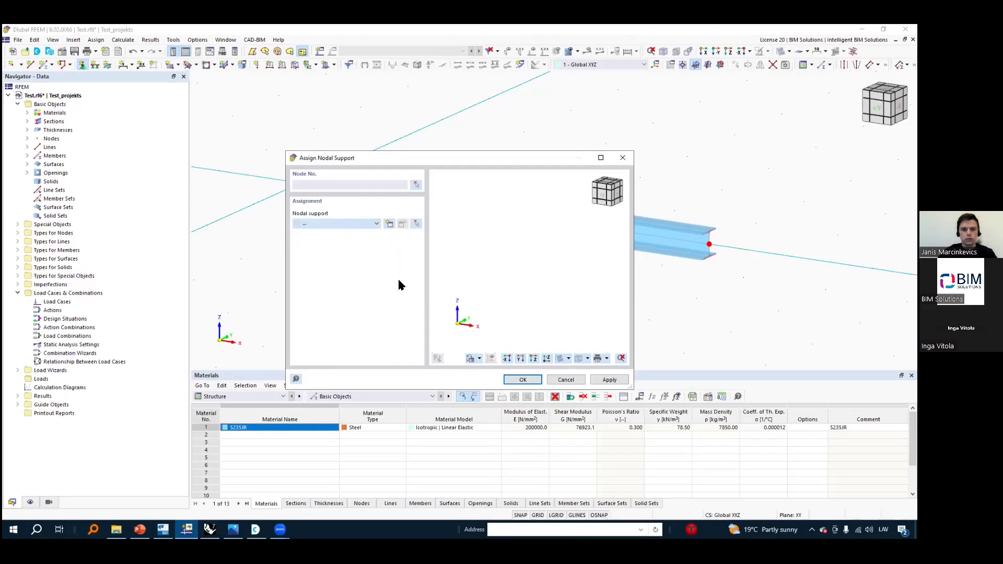
{"action": "left_click", "coordinate": [389, 223]}
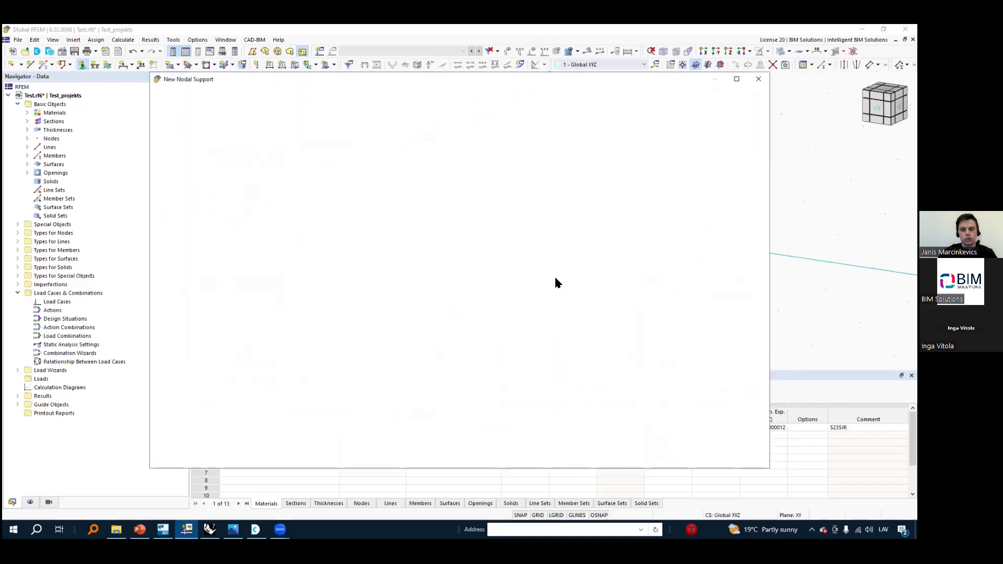
{"action": "left_click", "coordinate": [269, 239]}
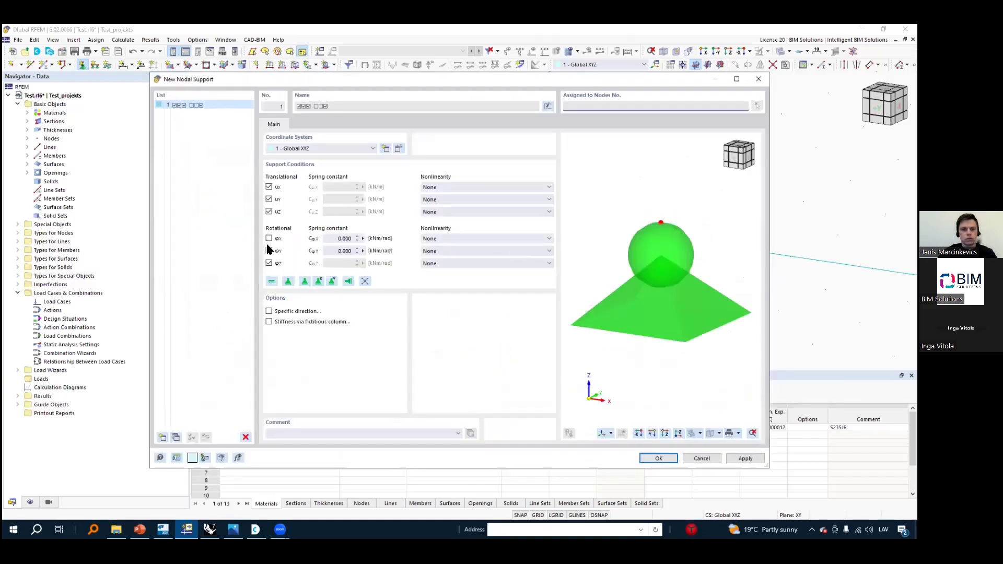
{"action": "left_click", "coordinate": [268, 251]}
{"action": "left_click", "coordinate": [666, 459]}
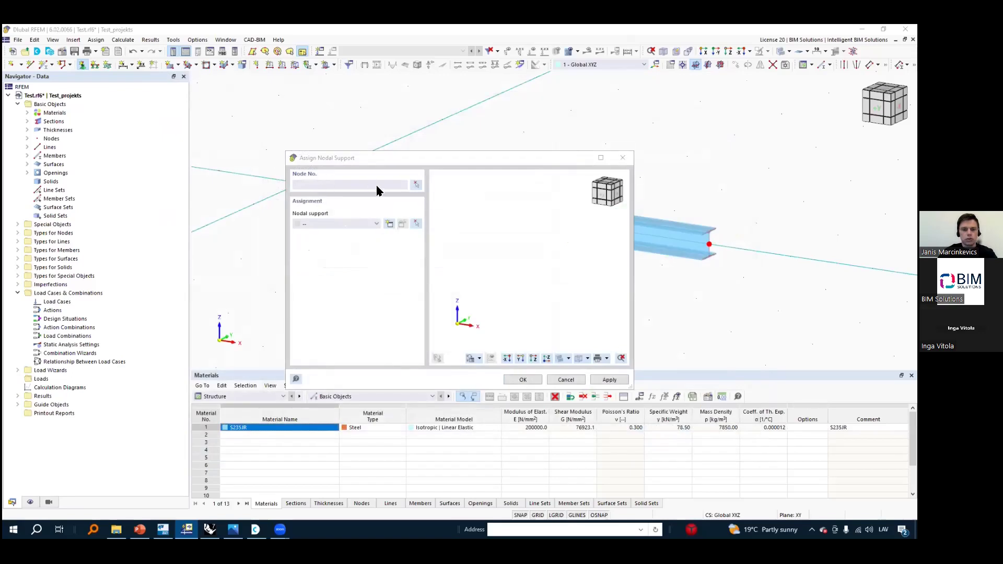
Assign the fixed nodal support to both end nodes of the member
{"action": "left_click", "coordinate": [523, 380]}
{"action": "left_click_drag", "start_coordinate": [272, 144], "coordinate": [343, 229]}
{"action": "left_click_drag", "start_coordinate": [684, 218], "coordinate": [737, 300]}
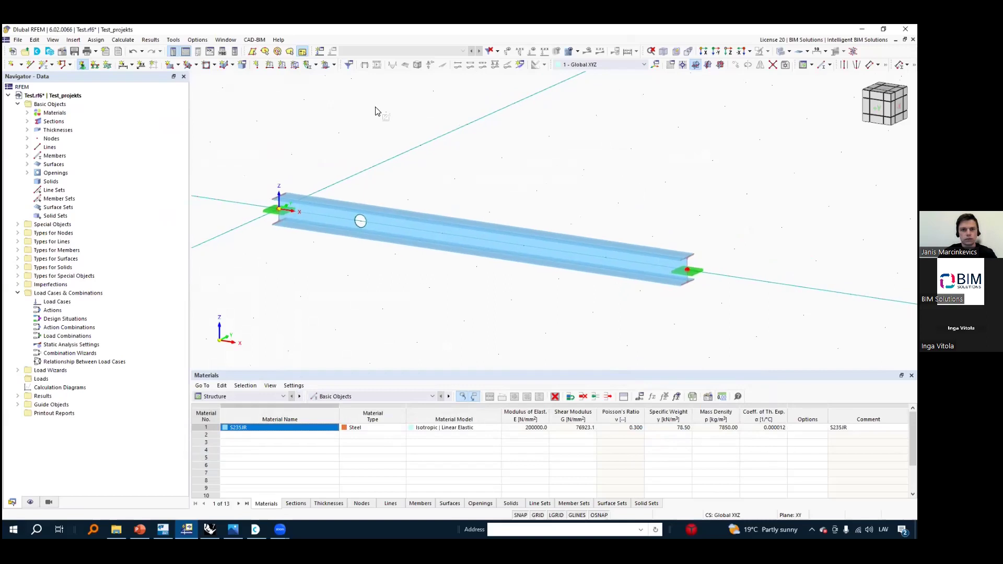
Create geometrically linear static analysis settings for load case LC1 and calculate all load cases
{"action": "scroll", "coordinate": [376, 112], "scroll_direction": "down", "scroll_amount": 1}
{"action": "middle_click_drag", "start_coordinate": [388, 134], "coordinate": [408, 127]}
{"action": "left_click", "coordinate": [320, 52]}
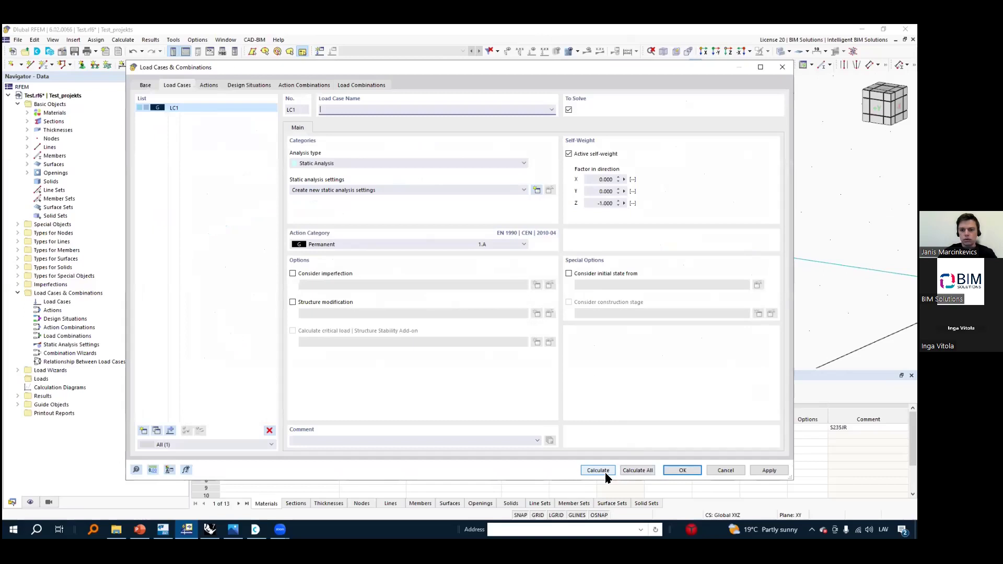
{"action": "left_click", "coordinate": [643, 470]}
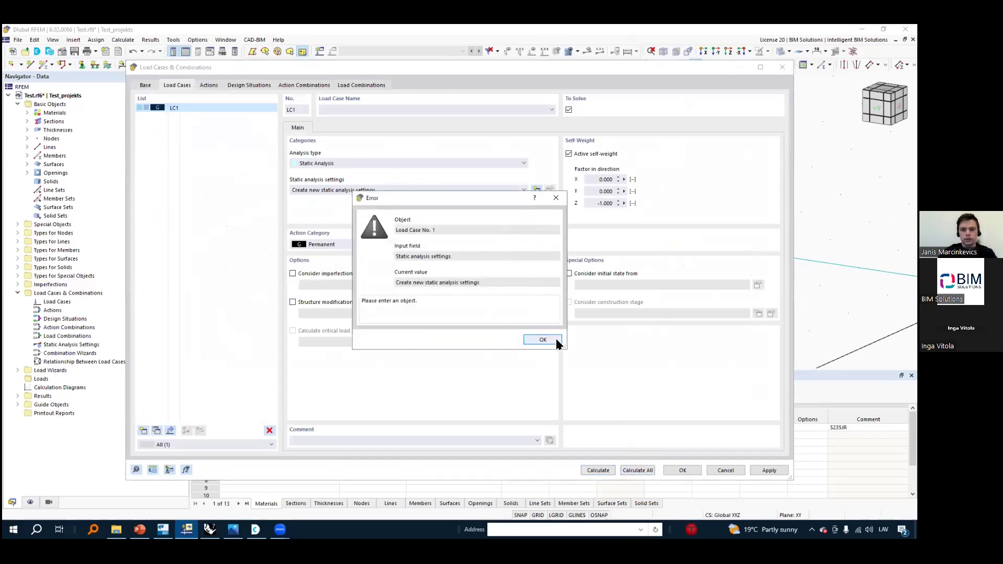
{"action": "left_click", "coordinate": [543, 340]}
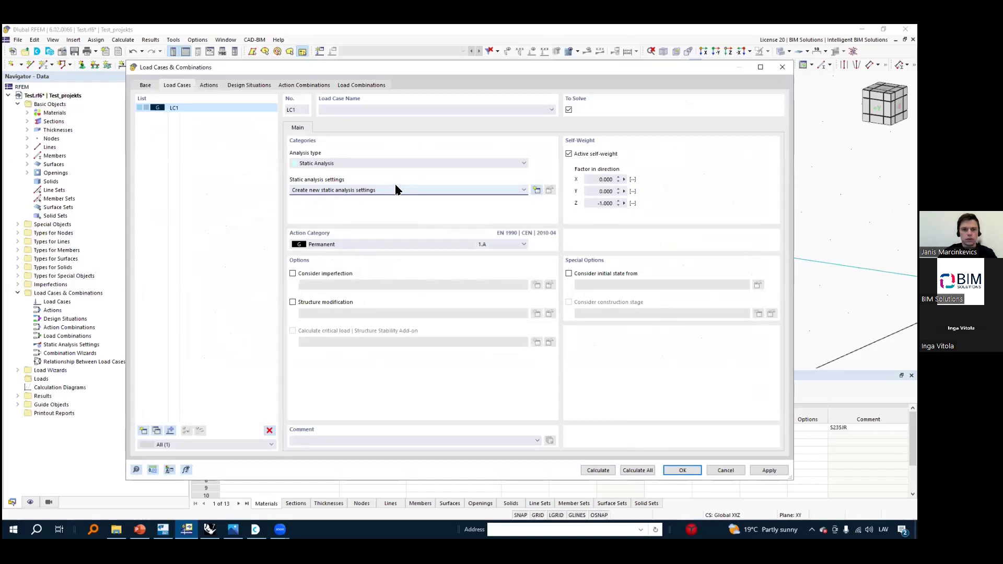
{"action": "left_click", "coordinate": [538, 192]}
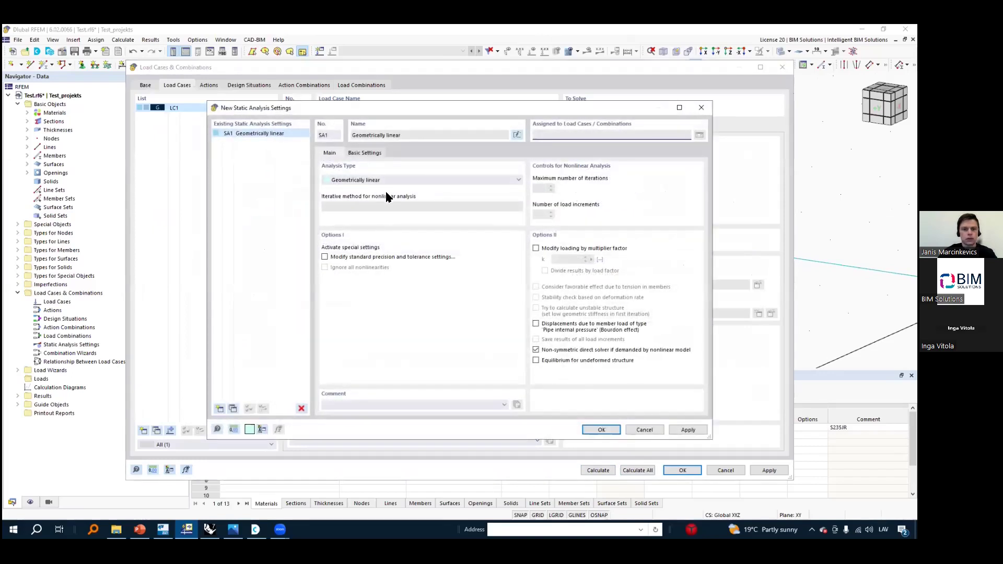
{"action": "left_click", "coordinate": [599, 429]}
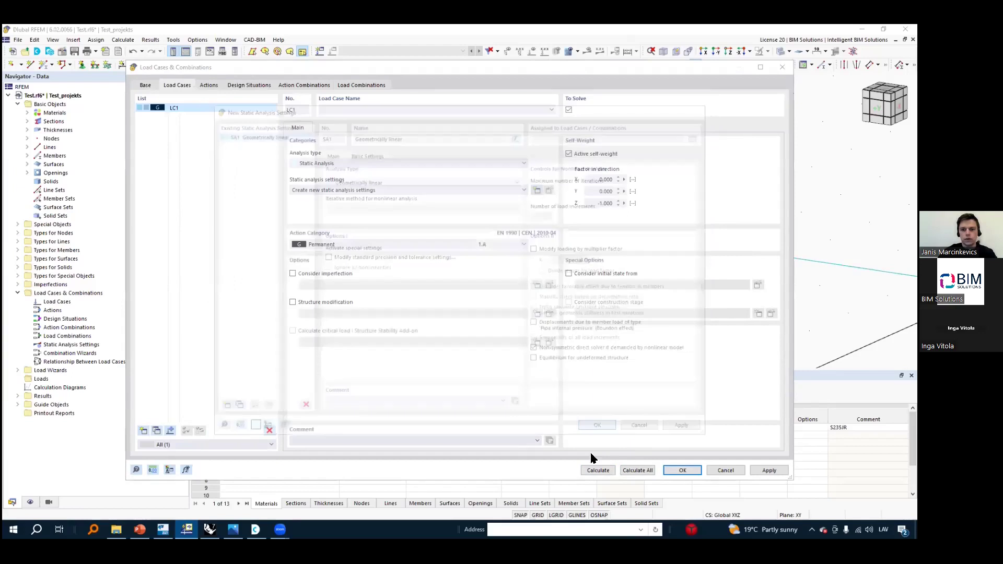
{"action": "left_click", "coordinate": [636, 471]}
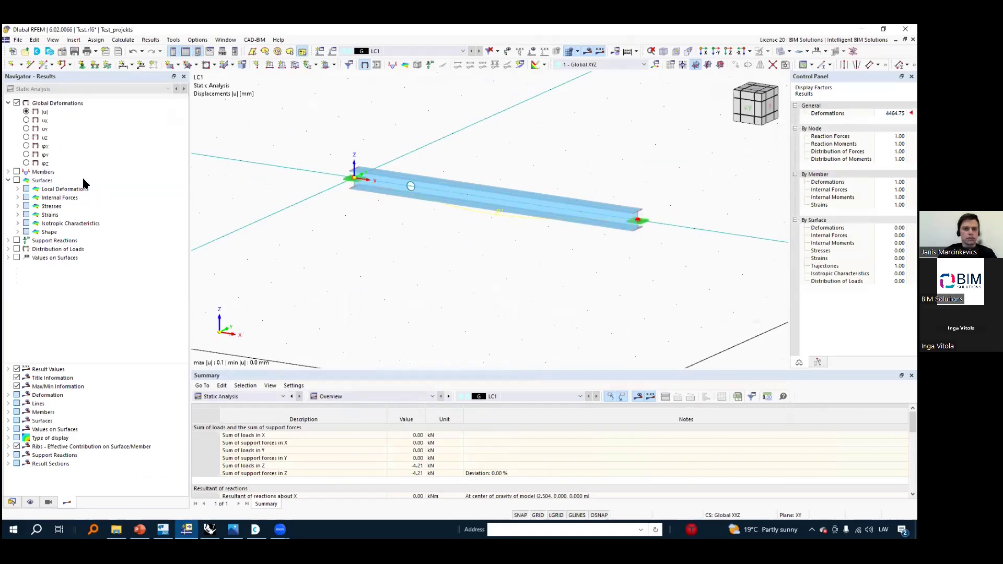
Display the bending moment My among the member internal forces and inspect its diagram along the beam
{"action": "left_click", "coordinate": [7, 172]}
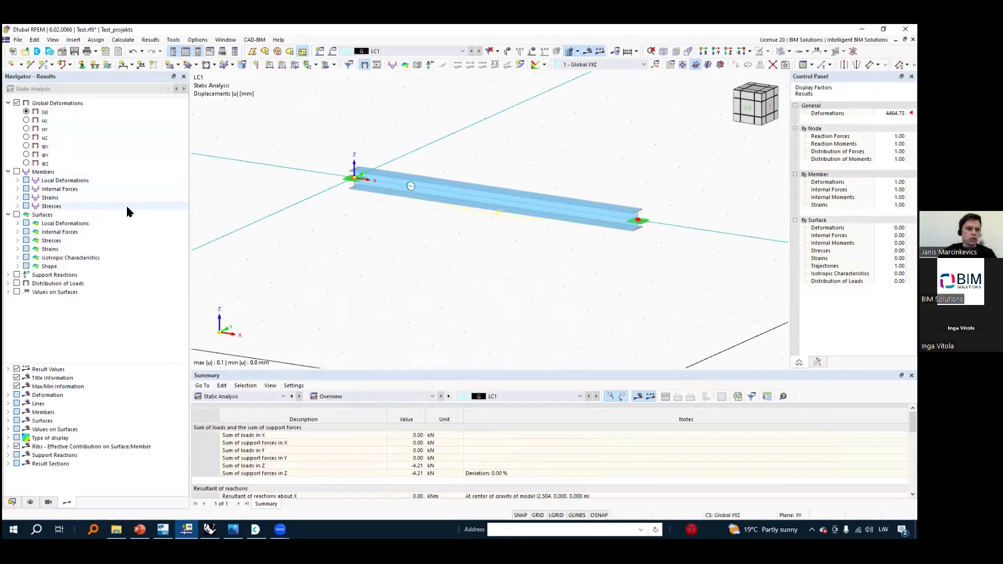
{"action": "left_click", "coordinate": [18, 189]}
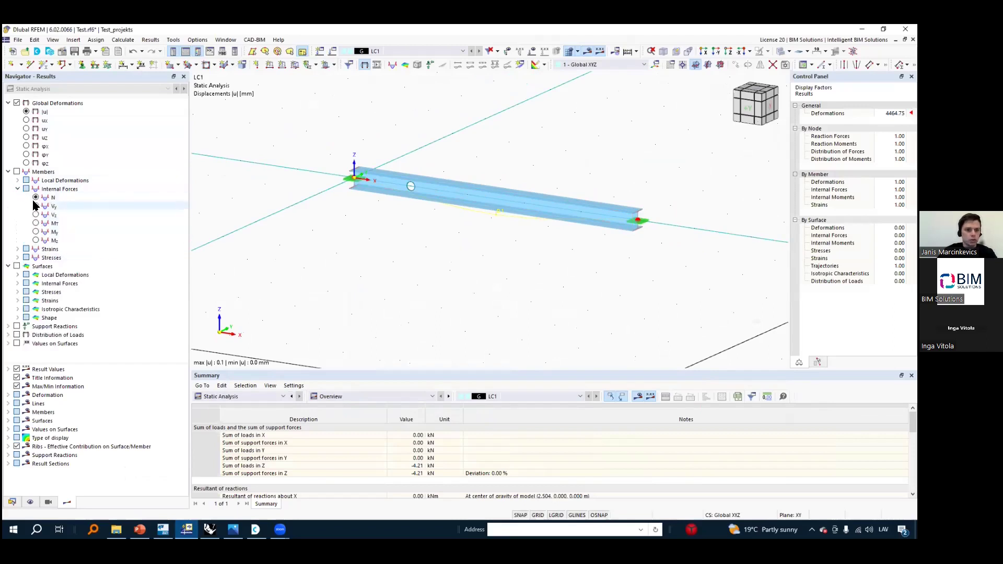
{"action": "left_click", "coordinate": [35, 231]}
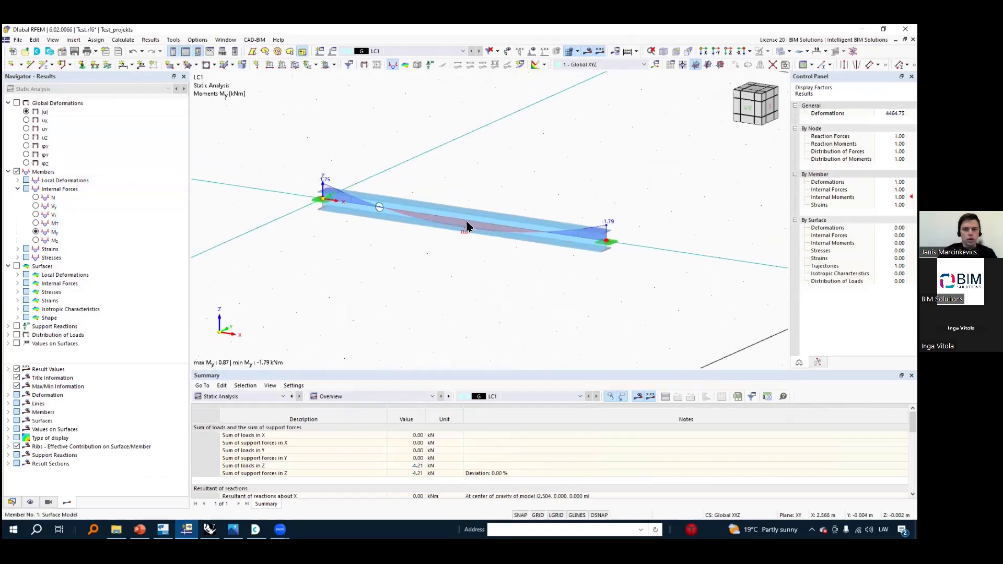
{"action": "scroll", "coordinate": [467, 226], "scroll_direction": "up", "scroll_amount": 2}
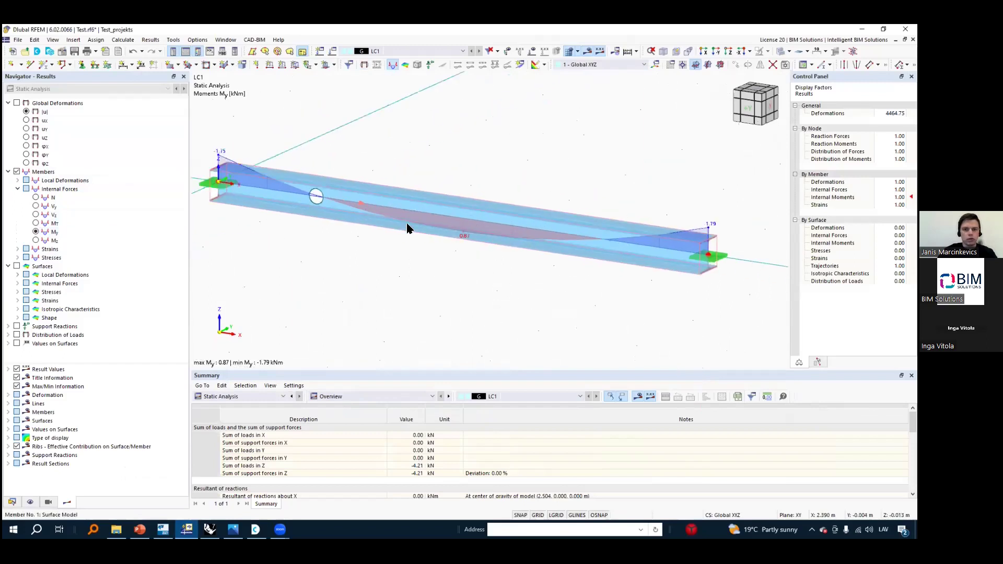
Switch the member internal force display to shear force Vy and finally to Vz
{"action": "left_click", "coordinate": [35, 206]}
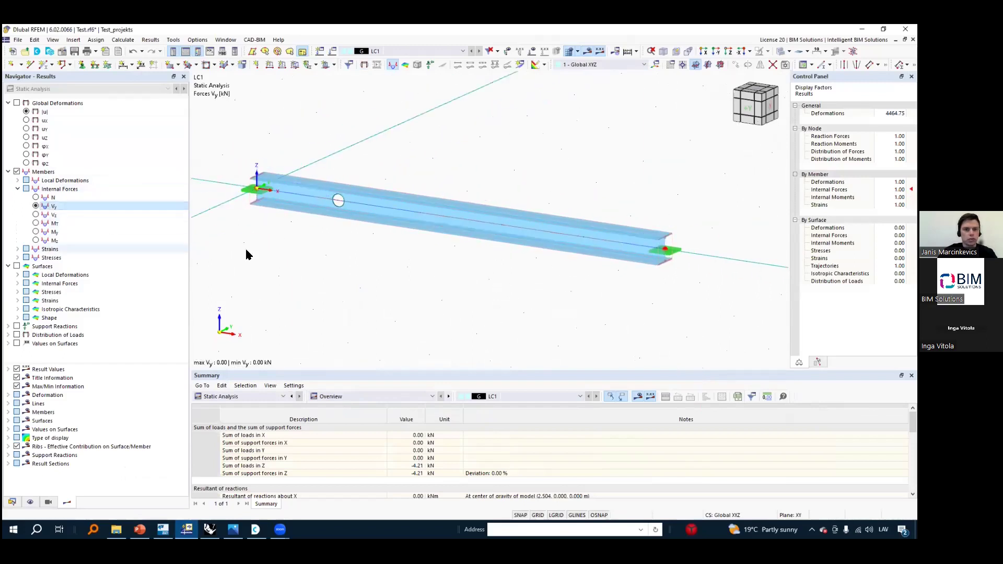
{"action": "left_click", "coordinate": [36, 215]}
{"action": "middle_click_drag", "start_coordinate": [385, 208], "coordinate": [392, 239]}
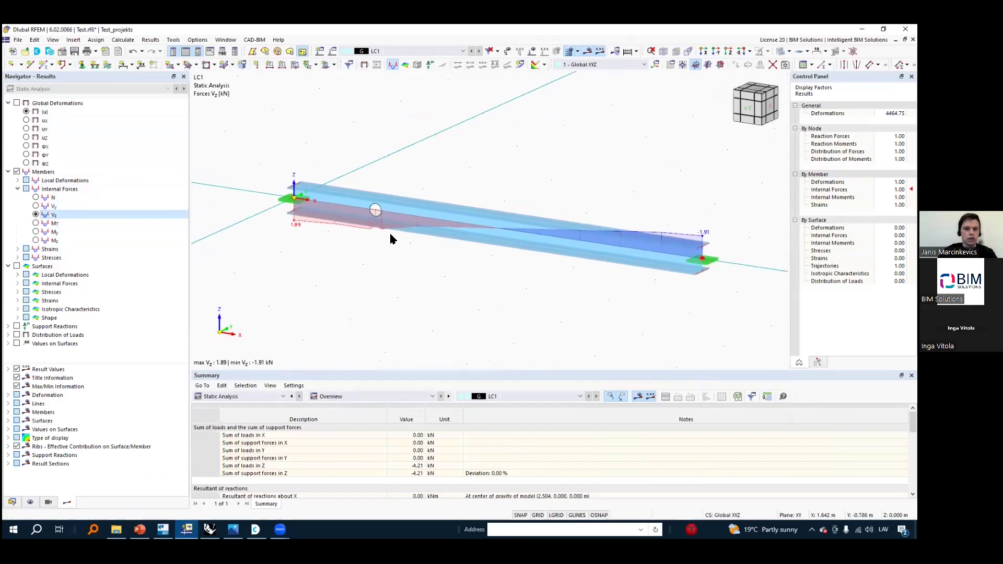
Examine the Vz shear force diagram around the circular opening and at both supported ends of the beam
{"action": "scroll", "coordinate": [391, 235], "scroll_direction": "up", "scroll_amount": 2}
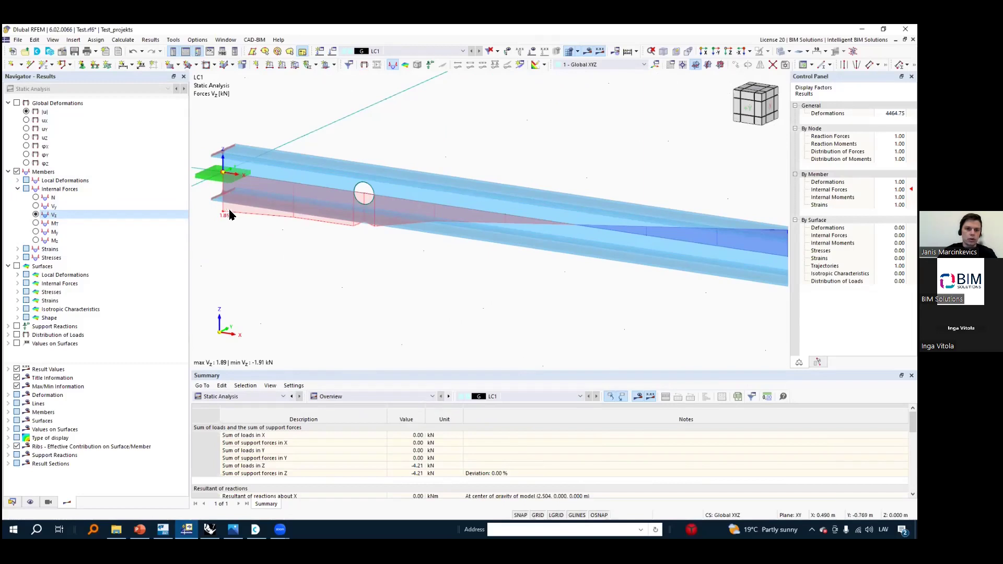
{"action": "scroll", "coordinate": [340, 198], "scroll_direction": "down", "scroll_amount": 2}
{"action": "scroll", "coordinate": [314, 195], "scroll_direction": "up", "scroll_amount": 2}
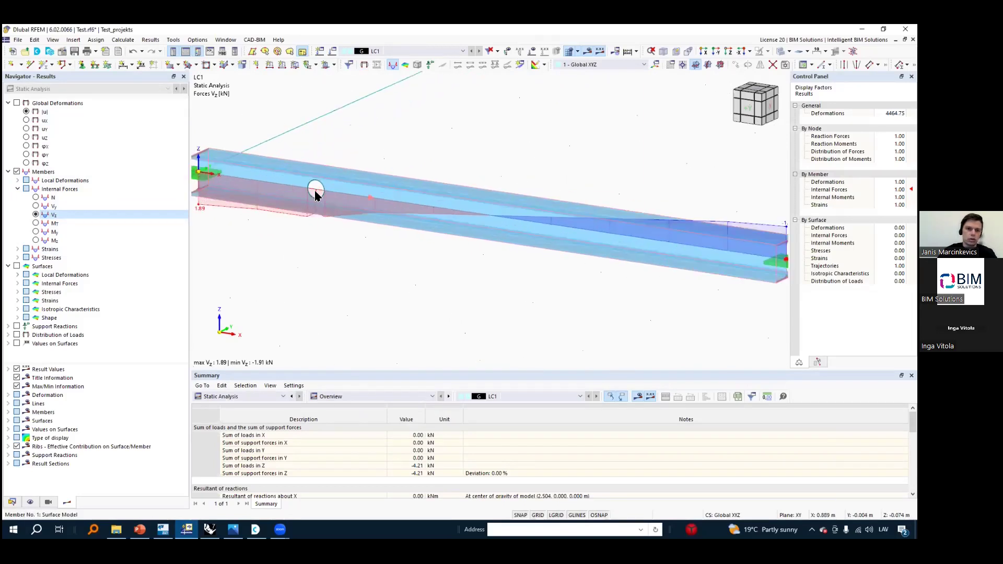
{"action": "scroll", "coordinate": [316, 194], "scroll_direction": "up", "scroll_amount": 1}
{"action": "scroll", "coordinate": [347, 189], "scroll_direction": "down", "scroll_amount": 2}
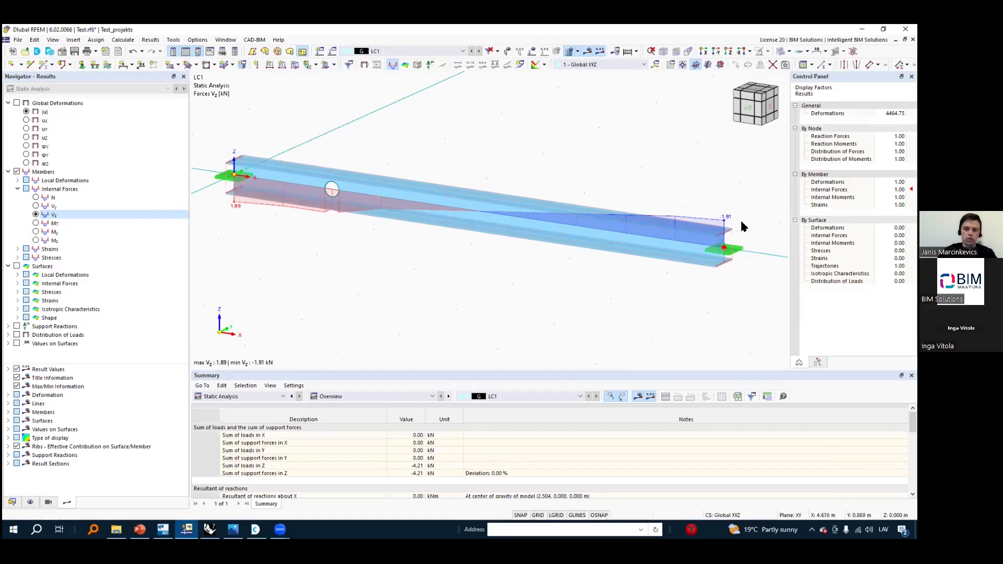
{"action": "middle_click_drag", "start_coordinate": [404, 169], "coordinate": [451, 213]}
{"action": "scroll", "coordinate": [383, 233], "scroll_direction": "up", "scroll_amount": 3}
{"action": "scroll", "coordinate": [406, 212], "scroll_direction": "down", "scroll_amount": 2}
{"action": "middle_click_drag", "start_coordinate": [272, 203], "coordinate": [430, 216]}
{"action": "scroll", "coordinate": [440, 222], "scroll_direction": "up", "scroll_amount": 2}
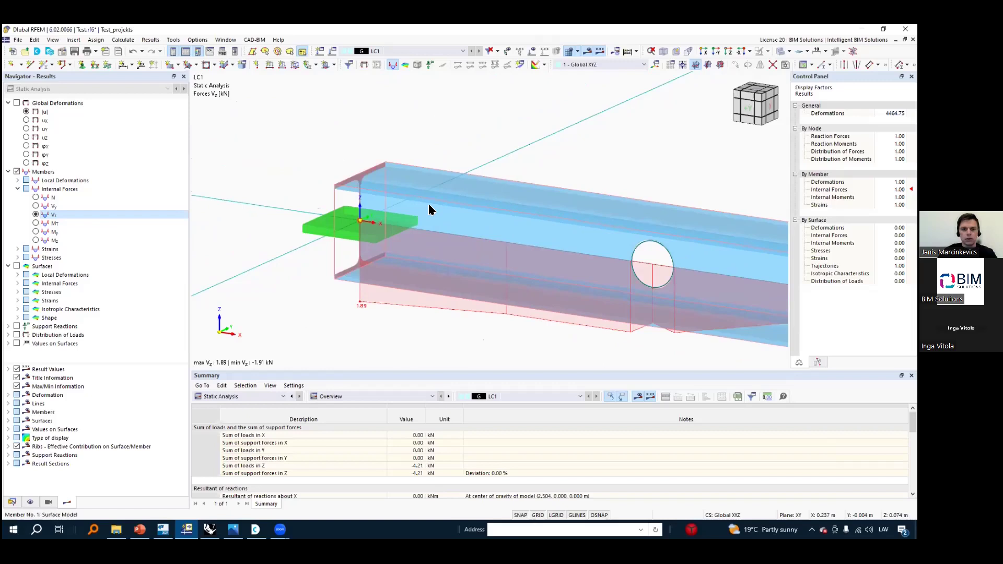
{"action": "scroll", "coordinate": [404, 175], "scroll_direction": "down", "scroll_amount": 4}
{"action": "scroll", "coordinate": [679, 209], "scroll_direction": "up", "scroll_amount": 2}
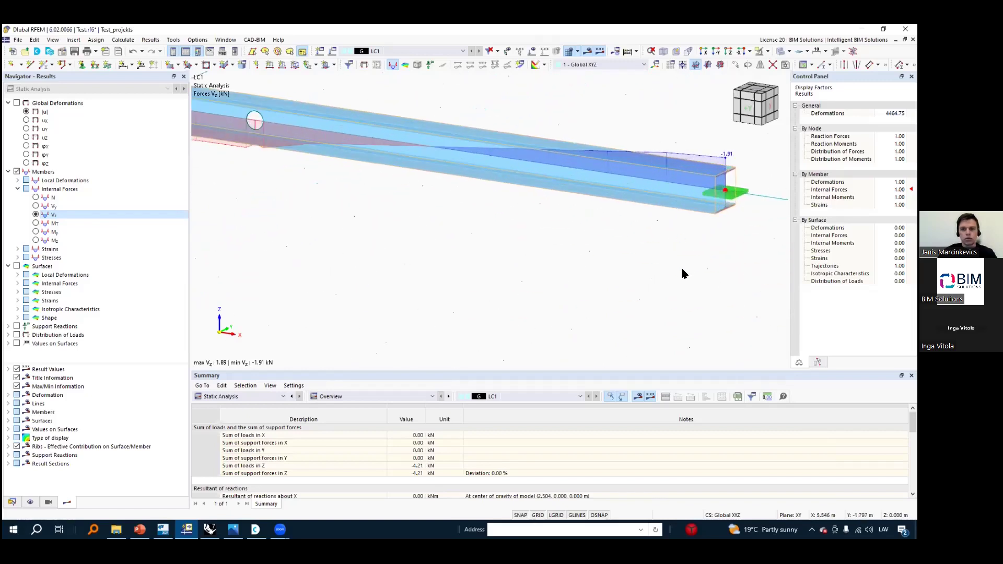
Review the Vz shear force diagram over the full beam length and near the circular opening
{"action": "scroll", "coordinate": [673, 234], "scroll_direction": "down", "scroll_amount": 2}
{"action": "scroll", "coordinate": [681, 238], "scroll_direction": "up", "scroll_amount": 2}
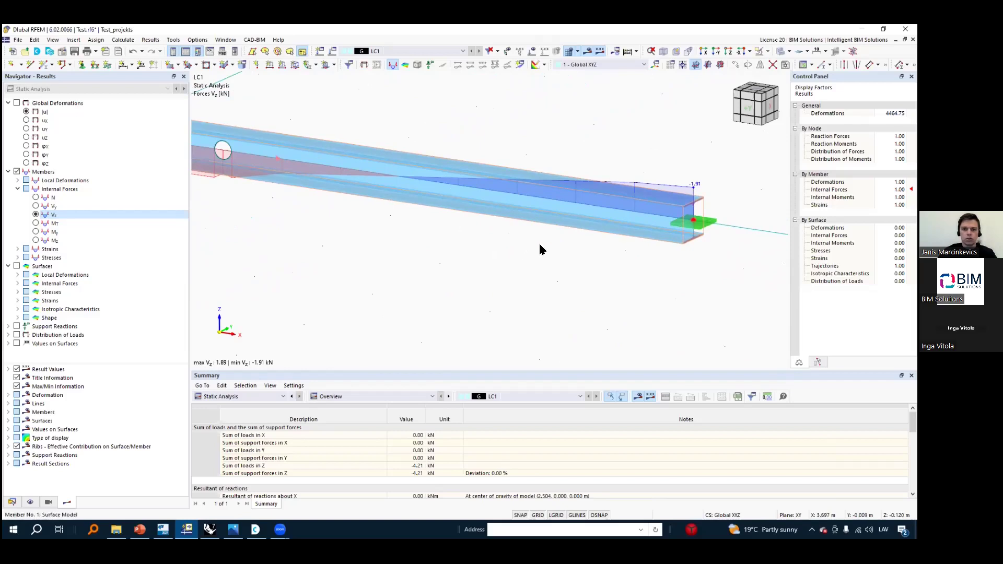
{"action": "scroll", "coordinate": [490, 245], "scroll_direction": "down", "scroll_amount": 3}
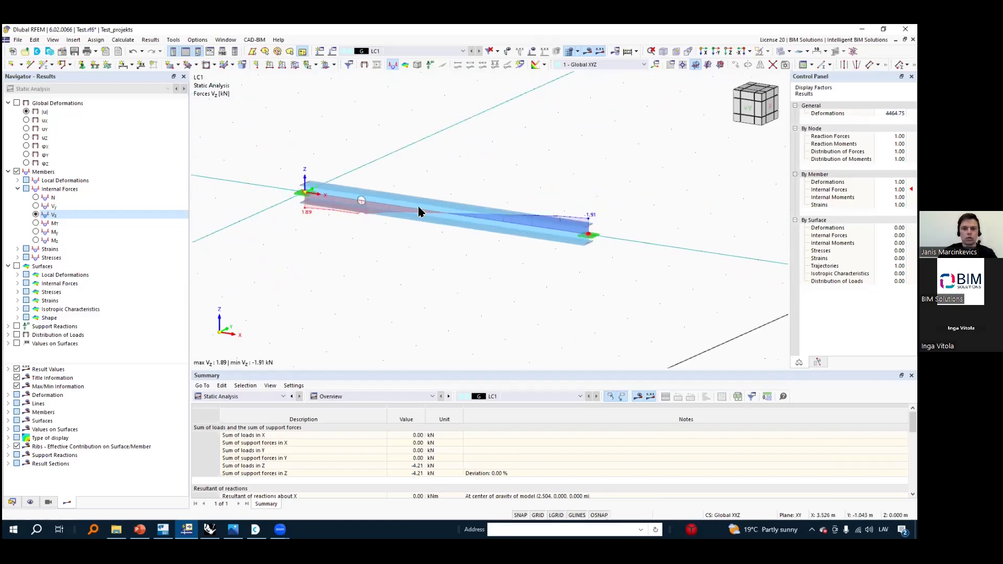
{"action": "scroll", "coordinate": [482, 235], "scroll_direction": "up", "scroll_amount": 4}
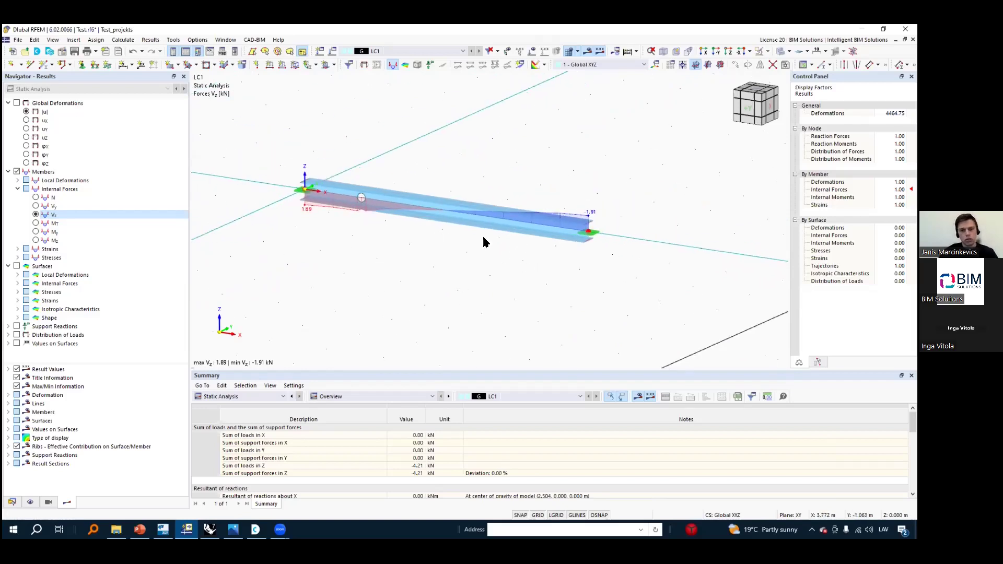
{"action": "scroll", "coordinate": [451, 280], "scroll_direction": "down", "scroll_amount": 1}
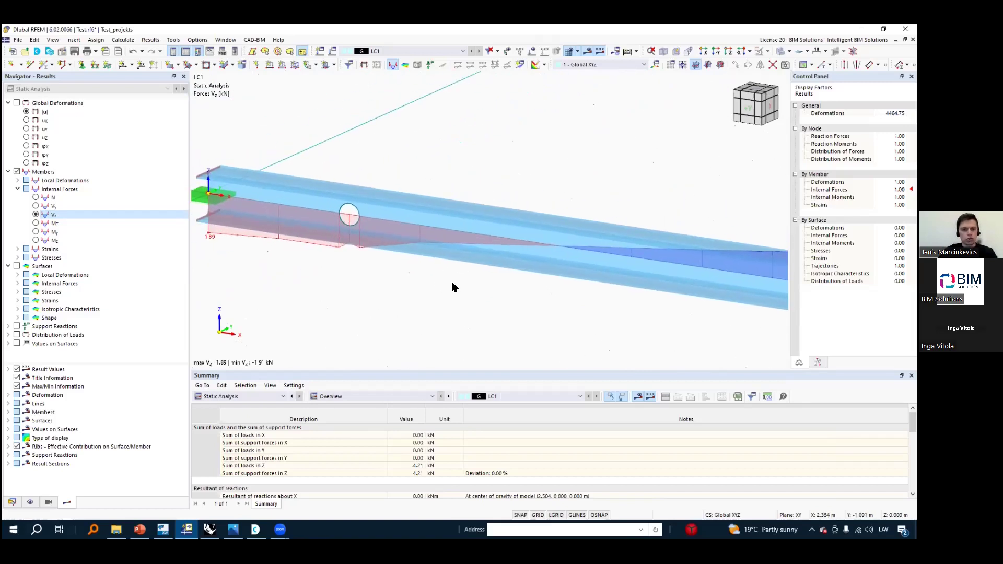
{"action": "scroll", "coordinate": [413, 287], "scroll_direction": "down", "scroll_amount": 2}
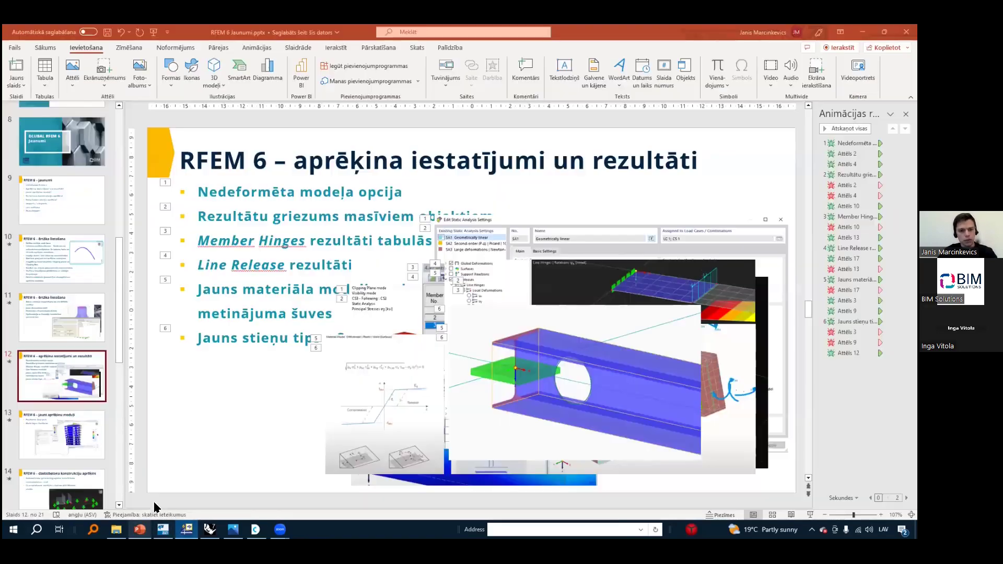
Switch to the PowerPoint presentation, start the slide show at the current slide and advance to "RFEM 6 – jauni aprēķinu moduļi"
{"action": "left_click", "coordinate": [140, 529]}
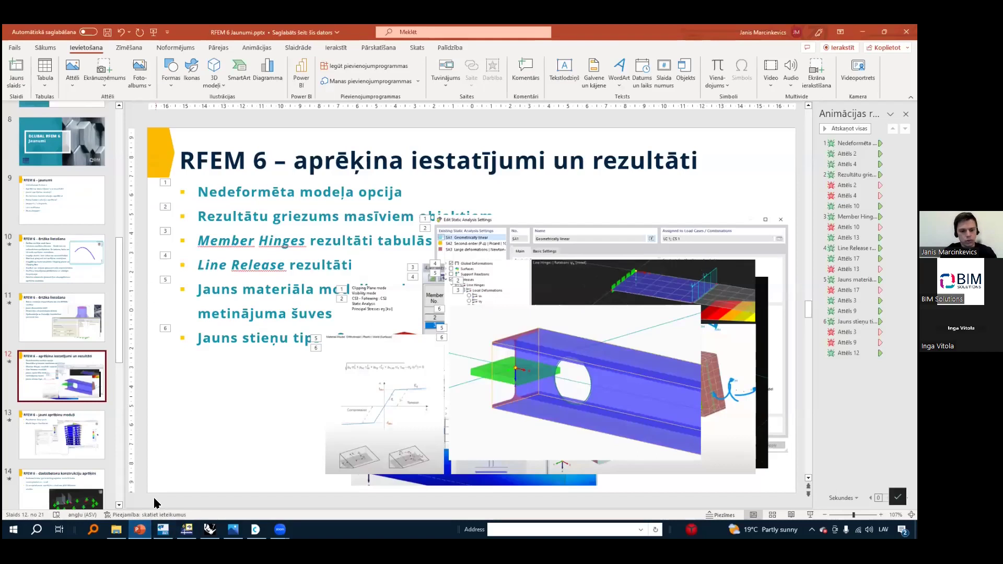
{"action": "key", "text": "shift+F5"}
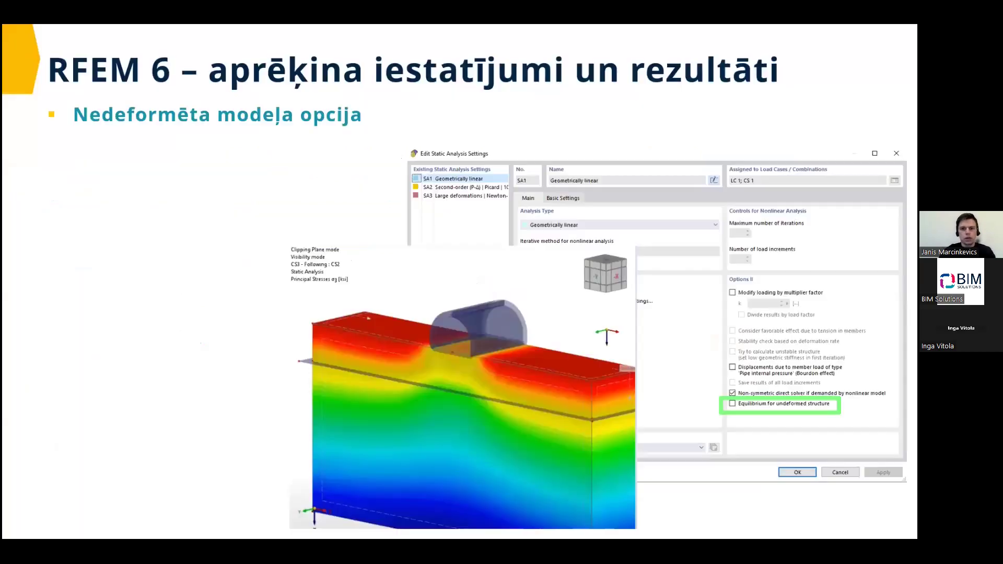
{"action": "key", "text": "Right"}
{"action": "key", "text": "Right"}
{"action": "key", "text": "Right"}
{"action": "key", "text": "Right"}
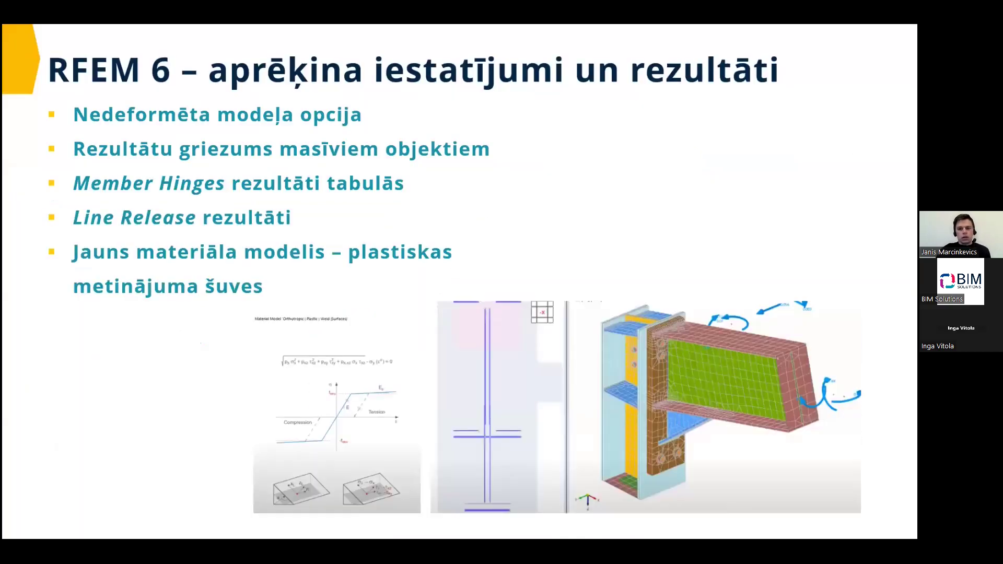
{"action": "key", "text": "Right"}
{"action": "key", "text": "Right"}
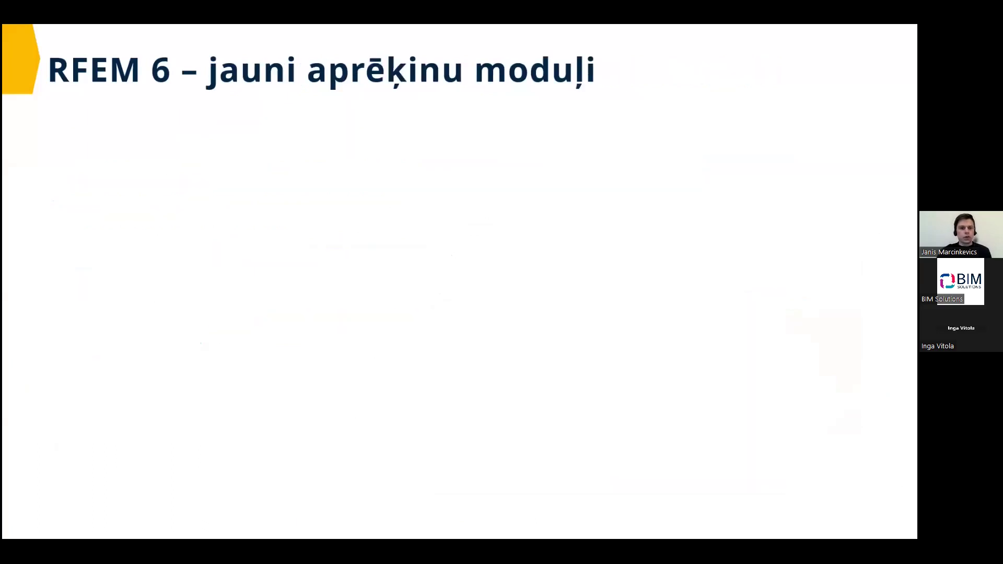
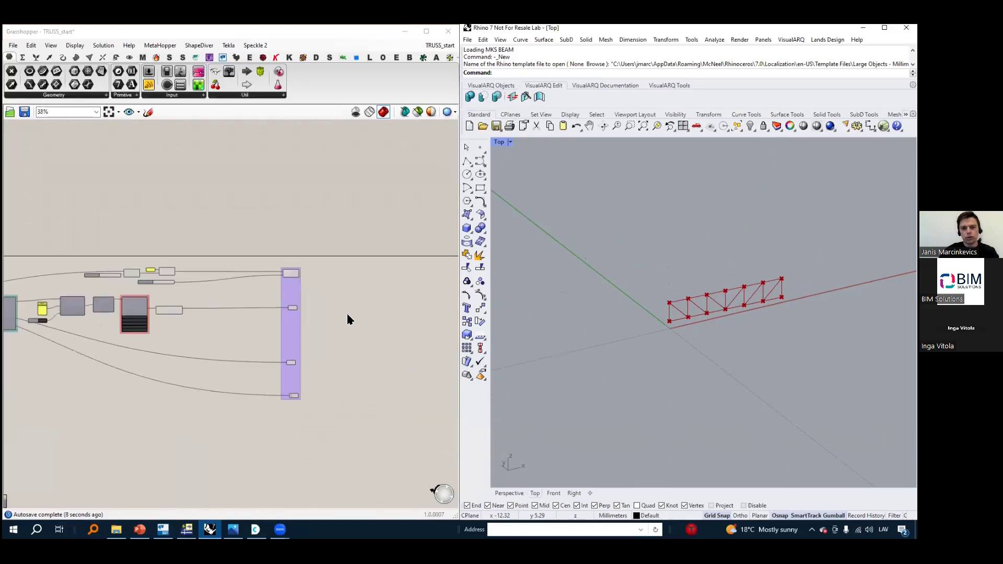
Inspect the truss definition's grouped output parameters by highlighting both point sets and the truss lines in the Rhino viewport
{"action": "scroll", "coordinate": [285, 293], "scroll_direction": "down", "scroll_amount": 5}
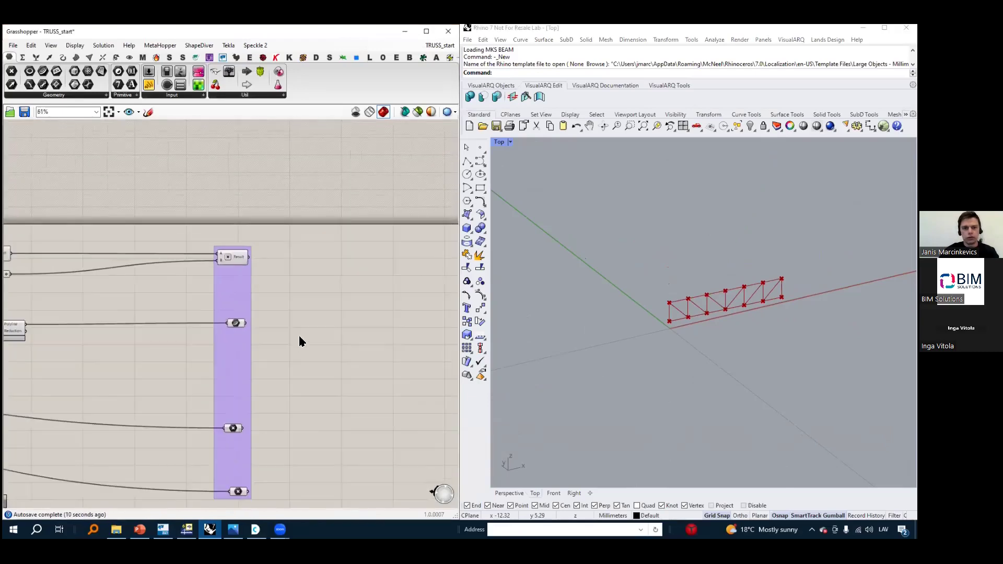
{"action": "left_click_drag", "start_coordinate": [176, 158], "coordinate": [248, 449]}
{"action": "left_click", "coordinate": [259, 417]}
{"action": "scroll", "coordinate": [190, 382], "scroll_direction": "up", "scroll_amount": 5}
{"action": "scroll", "coordinate": [246, 405], "scroll_direction": "down", "scroll_amount": 3}
{"action": "left_click", "coordinate": [239, 352]}
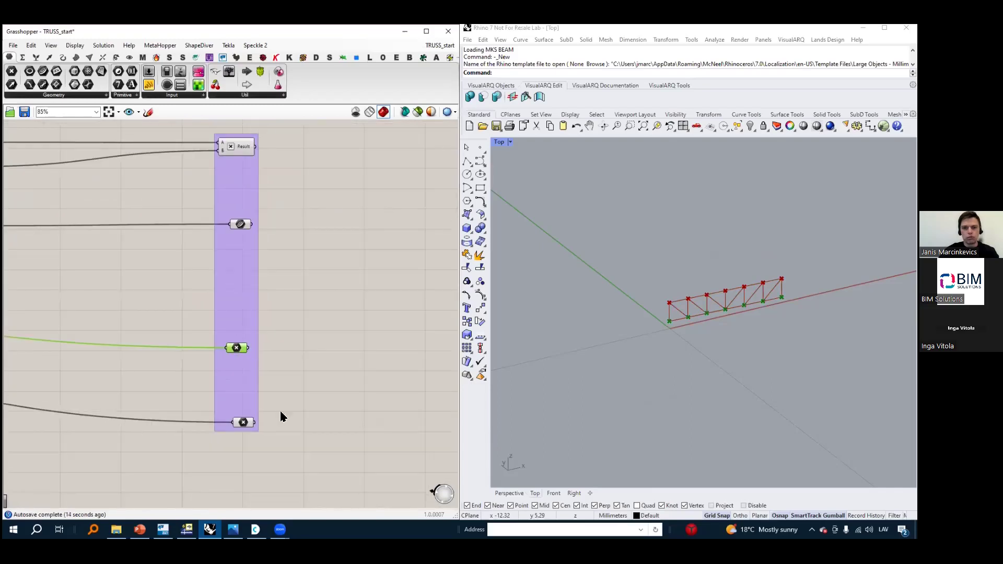
{"action": "left_click", "coordinate": [245, 425]}
{"action": "left_click", "coordinate": [243, 224]}
{"action": "scroll", "coordinate": [662, 325], "scroll_direction": "up", "scroll_amount": 3}
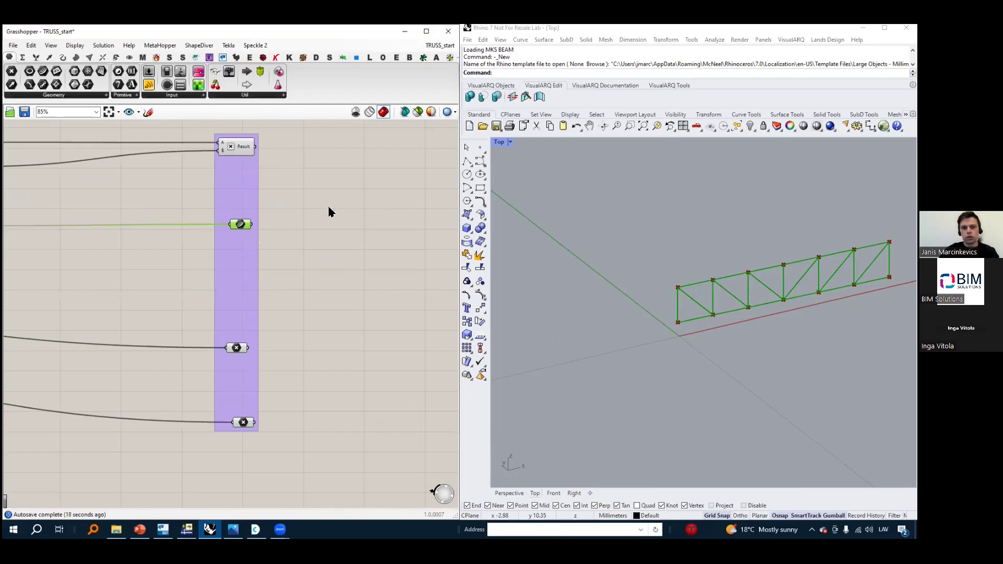
Highlight the lower chord points and the upper chord points once more from their output parameters
{"action": "right_click_drag", "start_coordinate": [328, 206], "coordinate": [285, 244]}
{"action": "left_click", "coordinate": [271, 238]}
{"action": "left_click_drag", "start_coordinate": [196, 384], "coordinate": [199, 381]}
{"action": "left_click_drag", "start_coordinate": [206, 464], "coordinate": [202, 462]}
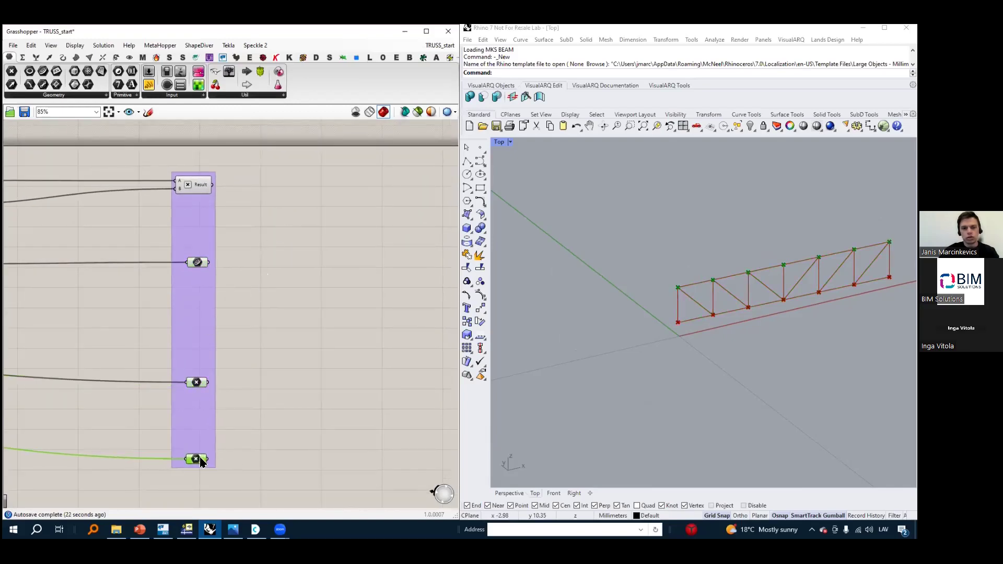
Place a Dlubal RFEM 6 Export Component on the empty canvas beside the grouped truss outputs
{"action": "right_click_drag", "start_coordinate": [312, 292], "coordinate": [276, 263]}
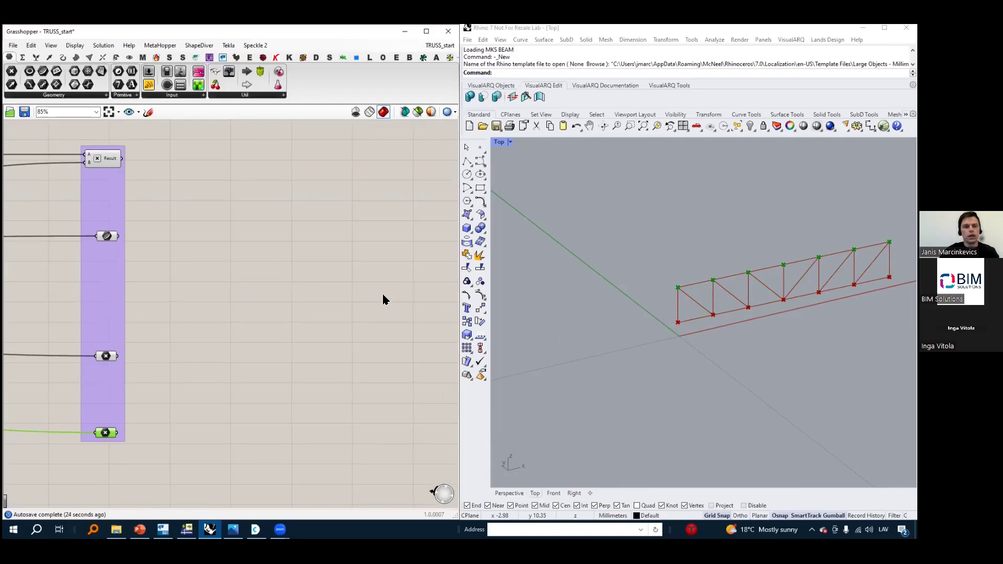
{"action": "left_click", "coordinate": [316, 58]}
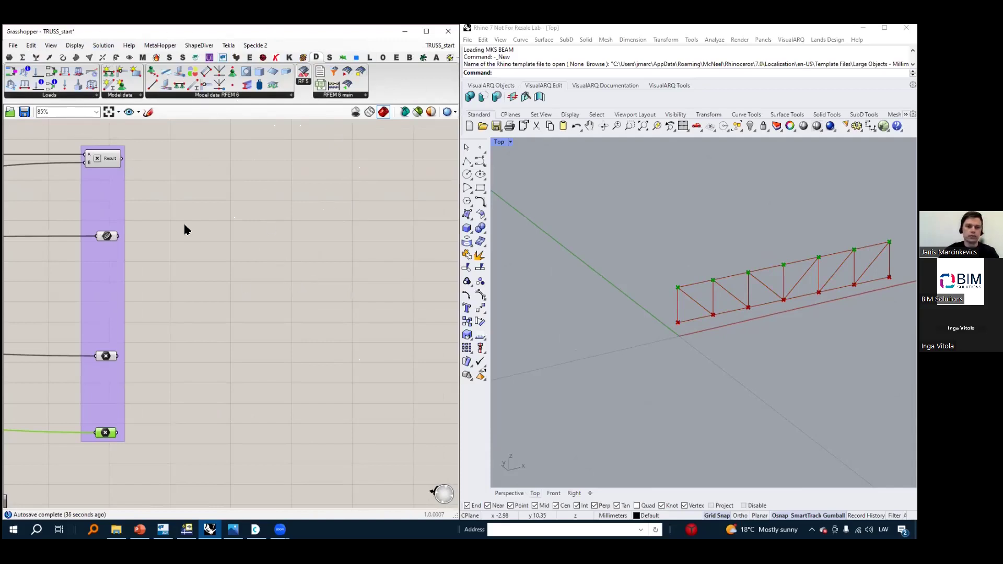
{"action": "scroll", "coordinate": [184, 230], "scroll_direction": "down", "scroll_amount": 1}
{"action": "scroll", "coordinate": [242, 230], "scroll_direction": "down", "scroll_amount": 1}
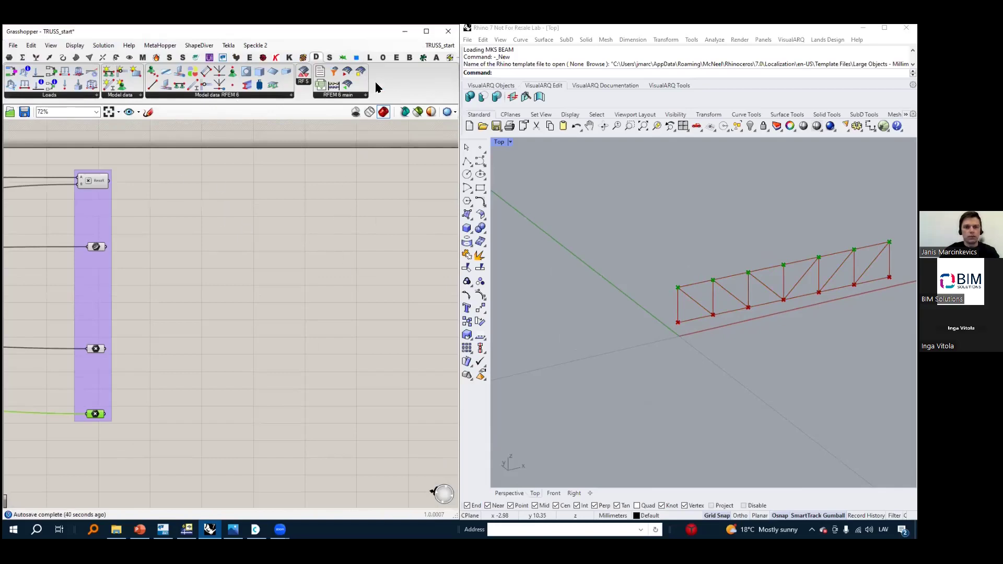
{"action": "left_click", "coordinate": [341, 96]}
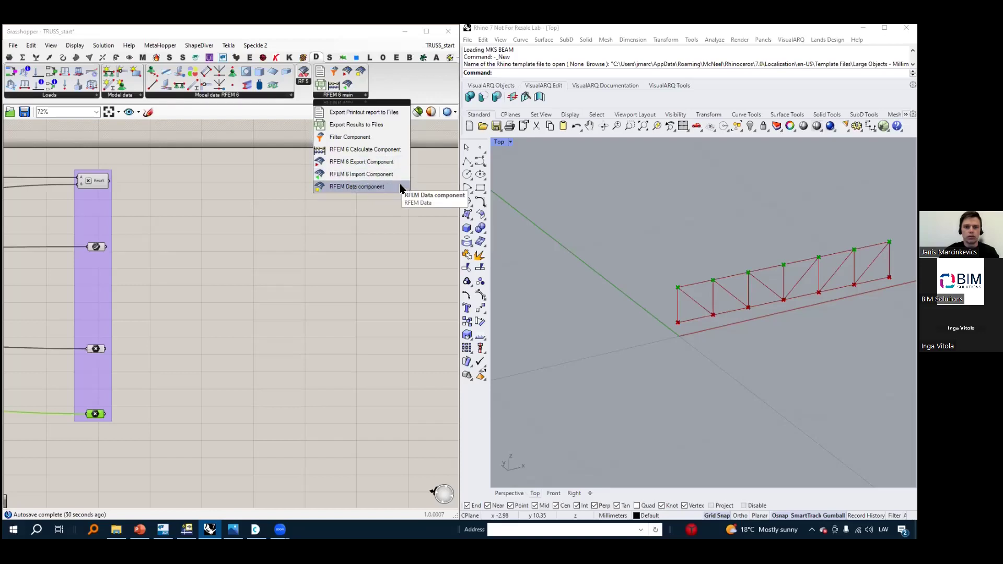
{"action": "left_click_drag", "start_coordinate": [363, 174], "coordinate": [339, 266]}
{"action": "scroll", "coordinate": [338, 265], "scroll_direction": "up", "scroll_amount": 4}
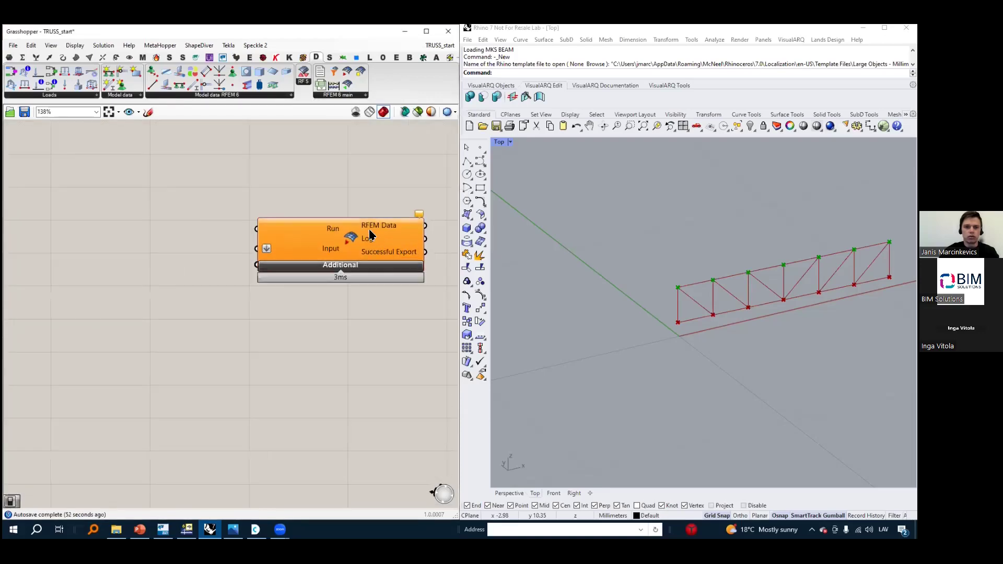
Expand the Additional inputs of the RFEM 6 Export component
{"action": "left_click", "coordinate": [346, 211]}
{"action": "scroll", "coordinate": [345, 238], "scroll_direction": "down", "scroll_amount": 5}
{"action": "scroll", "coordinate": [347, 234], "scroll_direction": "up", "scroll_amount": 4}
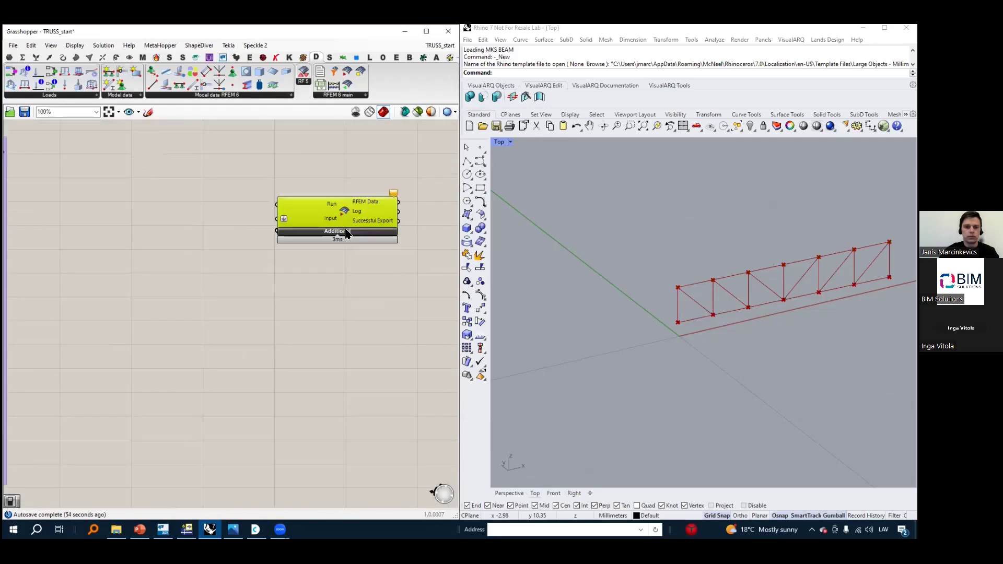
{"action": "left_click", "coordinate": [347, 232]}
{"action": "scroll", "coordinate": [334, 245], "scroll_direction": "down", "scroll_amount": 4}
{"action": "right_click_drag", "start_coordinate": [373, 337], "coordinate": [304, 351]}
{"action": "scroll", "coordinate": [260, 247], "scroll_direction": "up", "scroll_amount": 3}
{"action": "right_click_drag", "start_coordinate": [277, 240], "coordinate": [298, 253]}
{"action": "scroll", "coordinate": [369, 217], "scroll_direction": "down", "scroll_amount": 1}
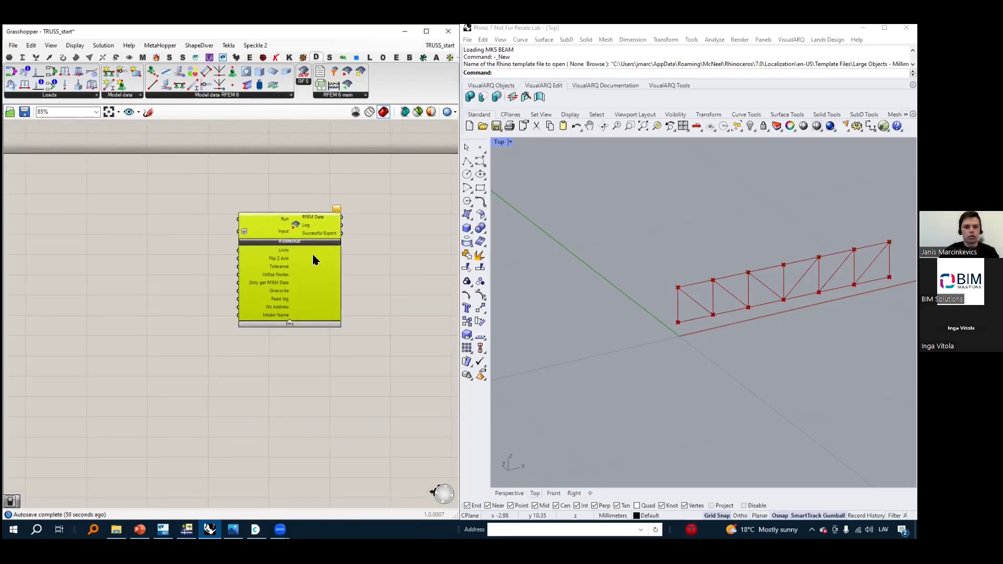
{"action": "scroll", "coordinate": [292, 216], "scroll_direction": "up", "scroll_amount": 3}
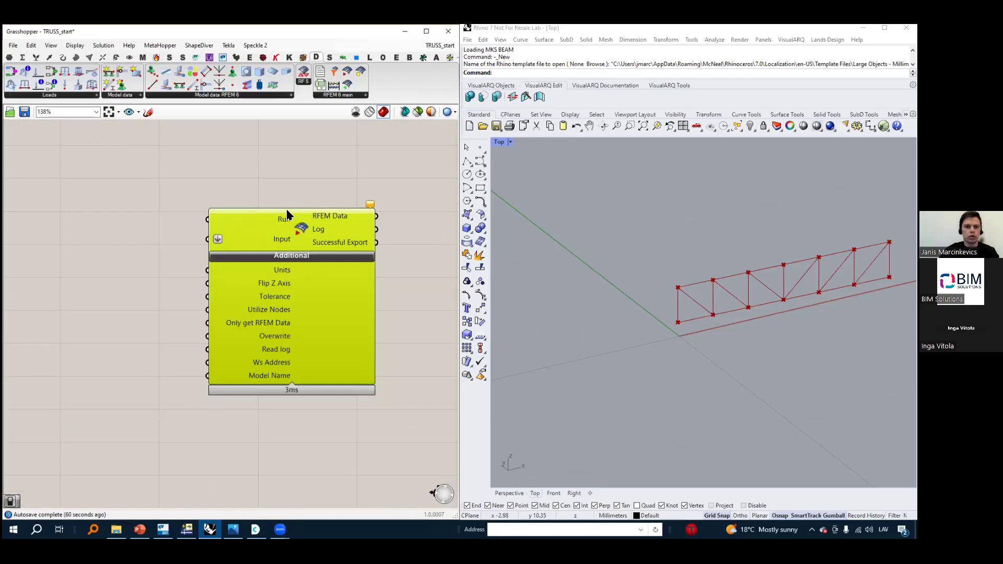
Add a Boolean Toggle, connect it to the export component's Run input and place it beside that input
{"action": "double_click", "coordinate": [95, 196]}
{"action": "type", "text": "toggle"}
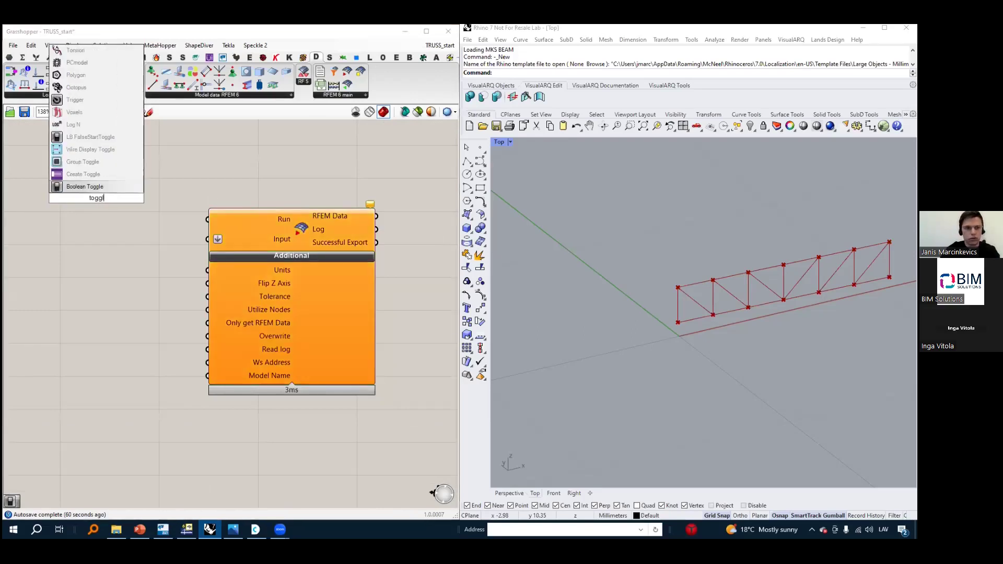
{"action": "left_click", "coordinate": [86, 188]}
{"action": "left_click_drag", "start_coordinate": [105, 199], "coordinate": [208, 221]}
{"action": "left_click_drag", "start_coordinate": [100, 219], "coordinate": [127, 221]}
{"action": "right_click_drag", "start_coordinate": [157, 279], "coordinate": [177, 249]}
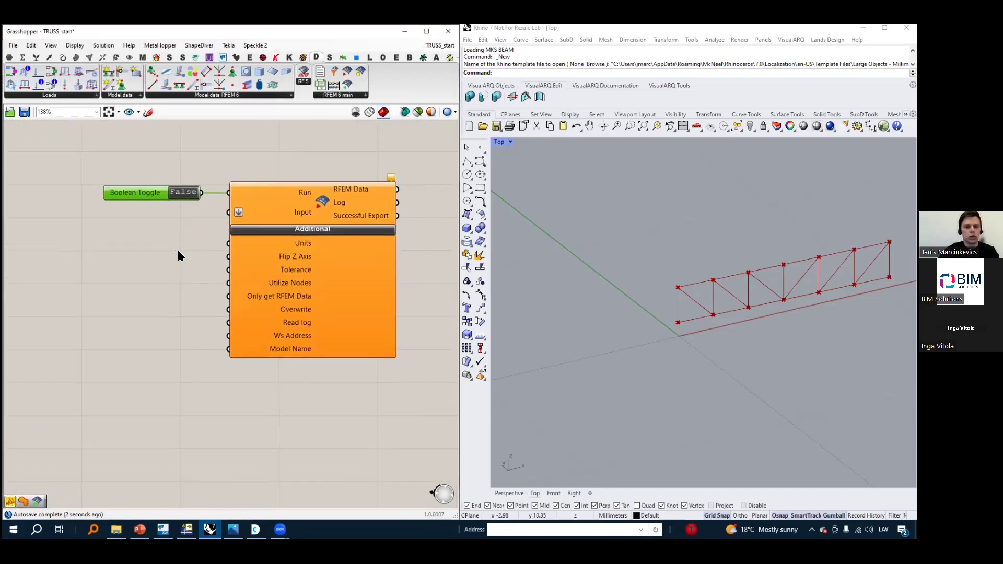
Duplicate the Boolean Toggle, connect the copy to the Flip Z Axis input and set it to True
{"action": "scroll", "coordinate": [177, 246], "scroll_direction": "down", "scroll_amount": 2}
{"action": "right_click_drag", "start_coordinate": [190, 289], "coordinate": [216, 277]}
{"action": "scroll", "coordinate": [294, 233], "scroll_direction": "up", "scroll_amount": 2}
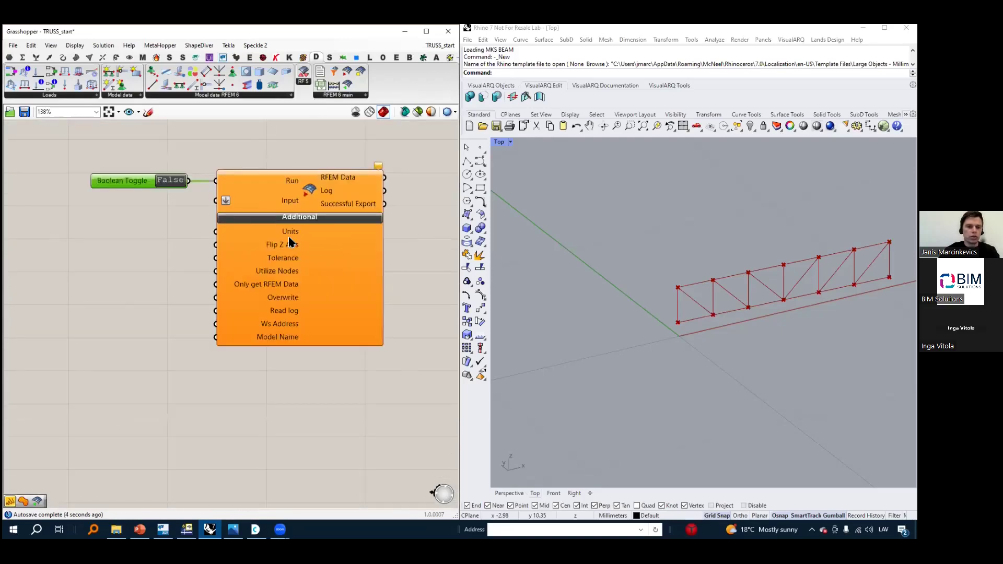
{"action": "mouse_move", "coordinate": [292, 236]}
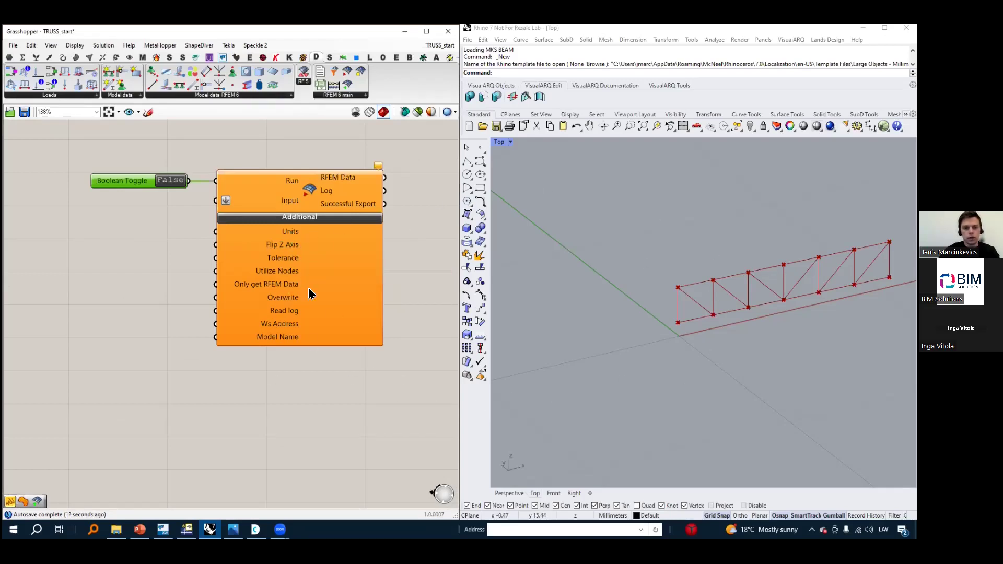
{"action": "right_click_drag", "start_coordinate": [170, 302], "coordinate": [193, 296]}
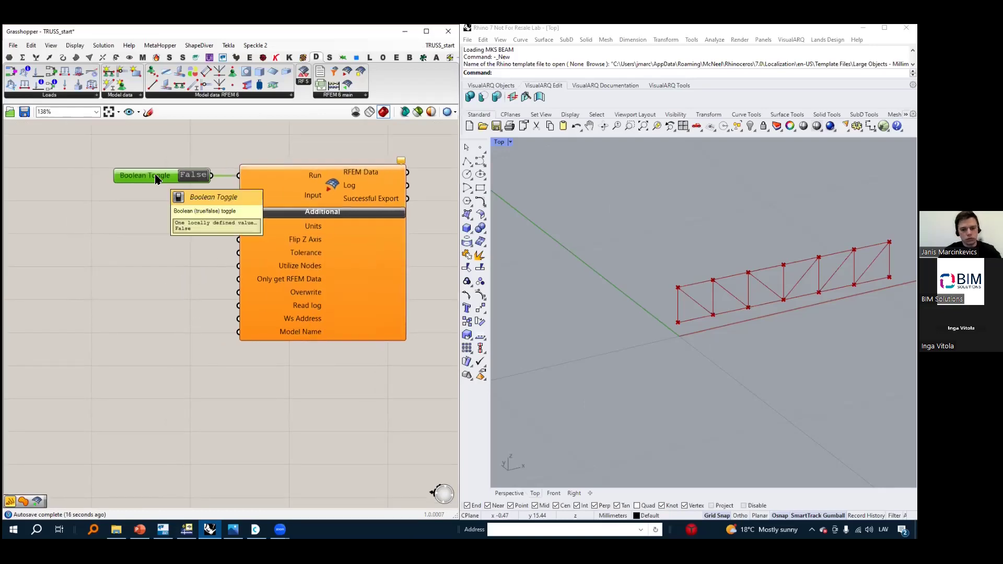
{"action": "left_click_drag", "start_coordinate": [171, 180], "coordinate": [168, 237], "text": "alt"}
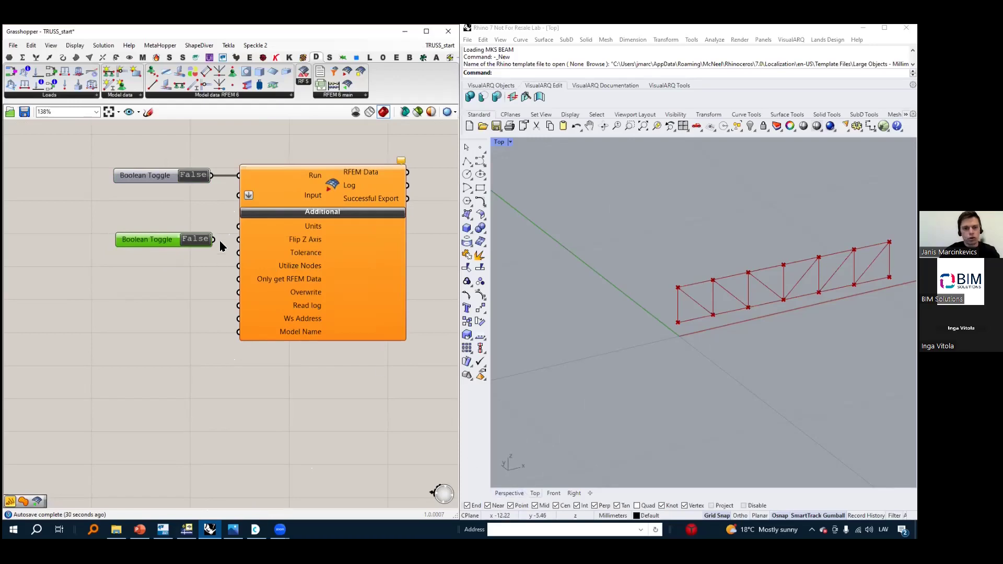
{"action": "left_click_drag", "start_coordinate": [214, 240], "coordinate": [238, 240]}
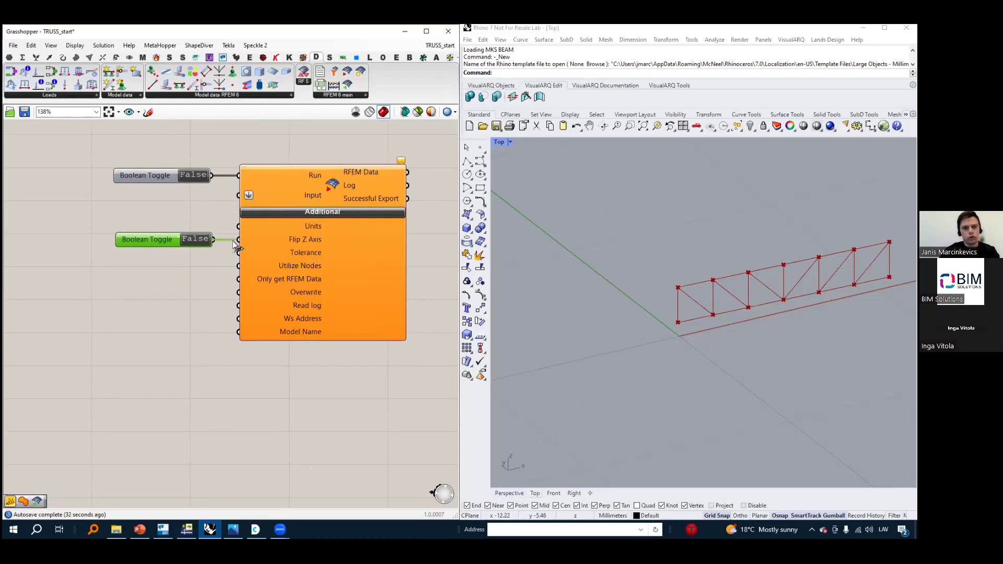
{"action": "left_click", "coordinate": [193, 241]}
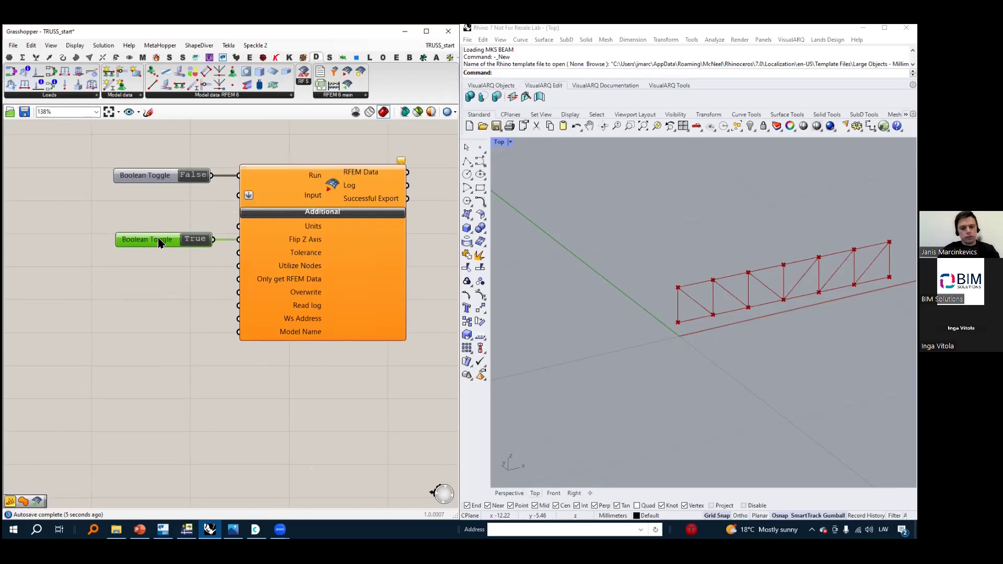
Duplicate the True toggle, connect the copy to the Overwrite input and align it beside the component
{"action": "left_click_drag", "start_coordinate": [158, 243], "coordinate": [156, 294], "text": "alt"}
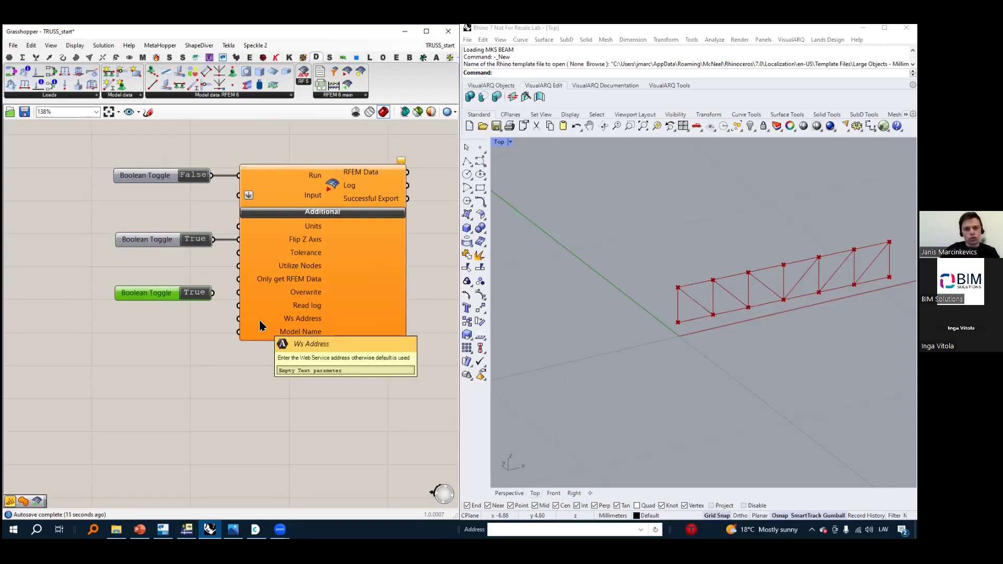
{"action": "left_click_drag", "start_coordinate": [169, 293], "coordinate": [238, 293]}
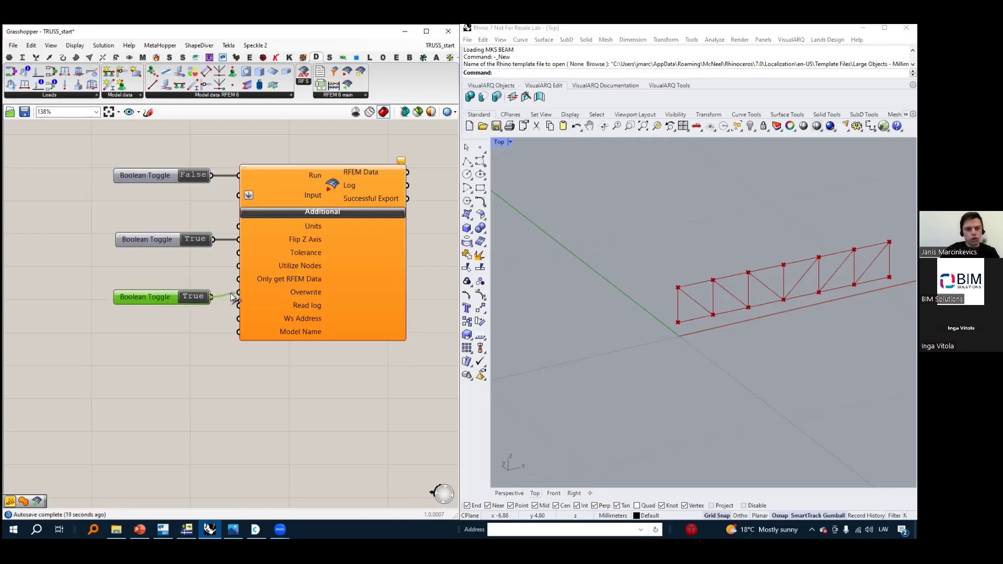
{"action": "left_click_drag", "start_coordinate": [170, 298], "coordinate": [170, 297]}
{"action": "scroll", "coordinate": [169, 314], "scroll_direction": "down", "scroll_amount": 3}
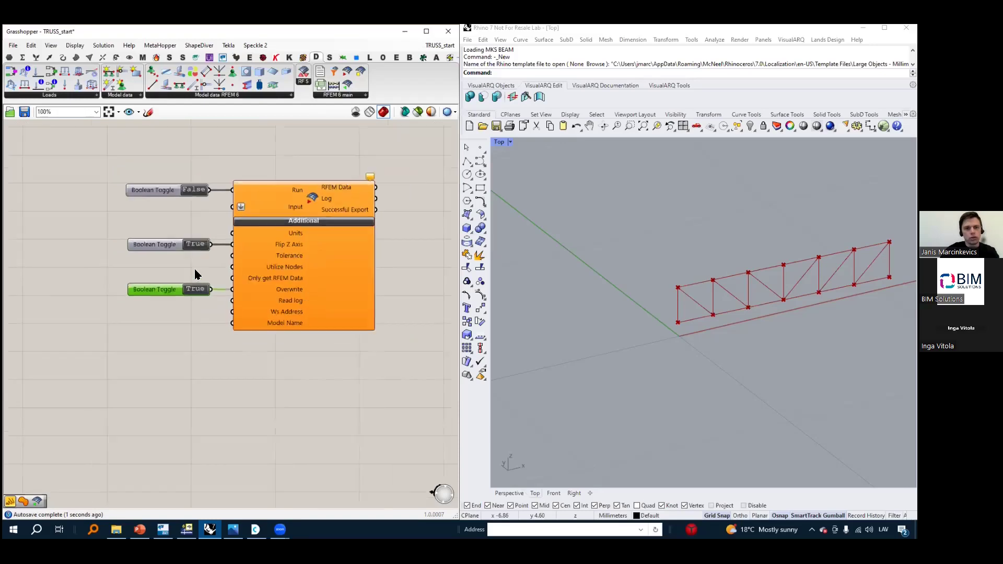
{"action": "scroll", "coordinate": [156, 320], "scroll_direction": "up", "scroll_amount": 1}
{"action": "right_click_drag", "start_coordinate": [138, 325], "coordinate": [225, 337]}
{"action": "scroll", "coordinate": [361, 301], "scroll_direction": "up", "scroll_amount": 3}
{"action": "scroll", "coordinate": [361, 357], "scroll_direction": "down", "scroll_amount": 2}
{"action": "scroll", "coordinate": [399, 368], "scroll_direction": "down", "scroll_amount": 2}
{"action": "right_click_drag", "start_coordinate": [398, 368], "coordinate": [52, 330]}
{"action": "right_click_drag", "start_coordinate": [153, 252], "coordinate": [382, 267]}
{"action": "scroll", "coordinate": [253, 264], "scroll_direction": "up", "scroll_amount": 5}
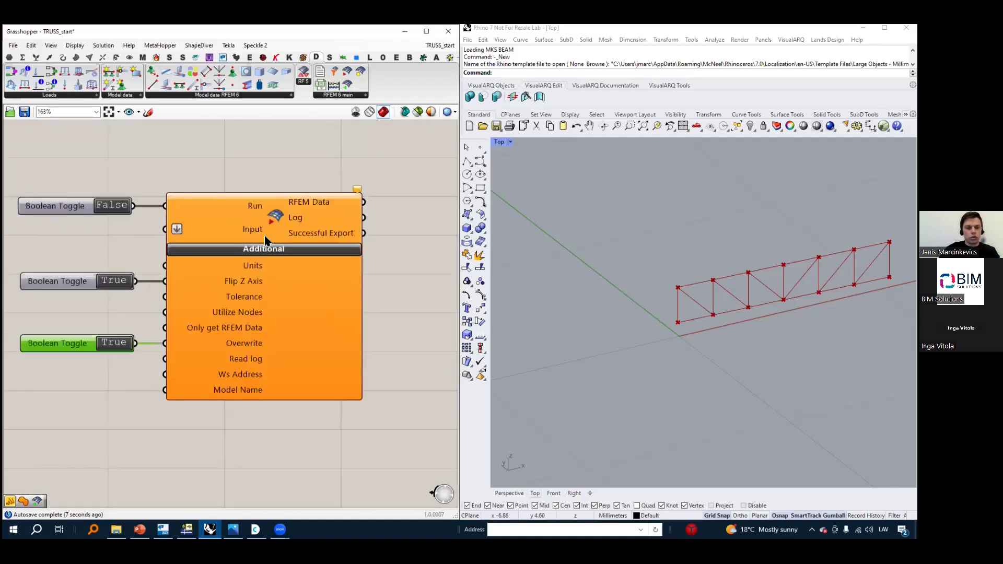
{"action": "scroll", "coordinate": [244, 242], "scroll_direction": "up", "scroll_amount": 1}
{"action": "scroll", "coordinate": [255, 227], "scroll_direction": "down", "scroll_amount": 2}
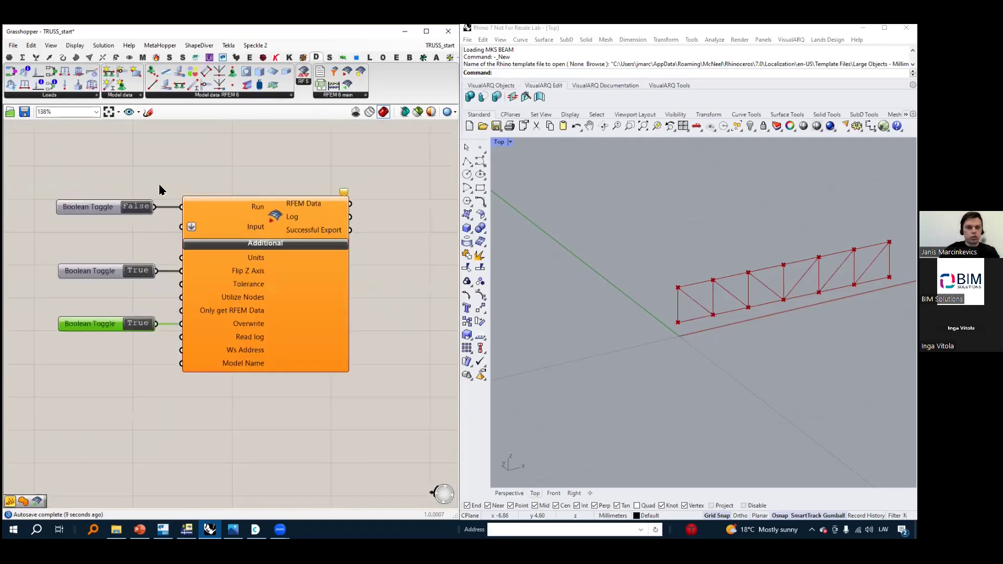
Move the export component together with its three Boolean Toggles to free canvas space between them and the truss definition
{"action": "left_click_drag", "start_coordinate": [35, 148], "coordinate": [360, 406]}
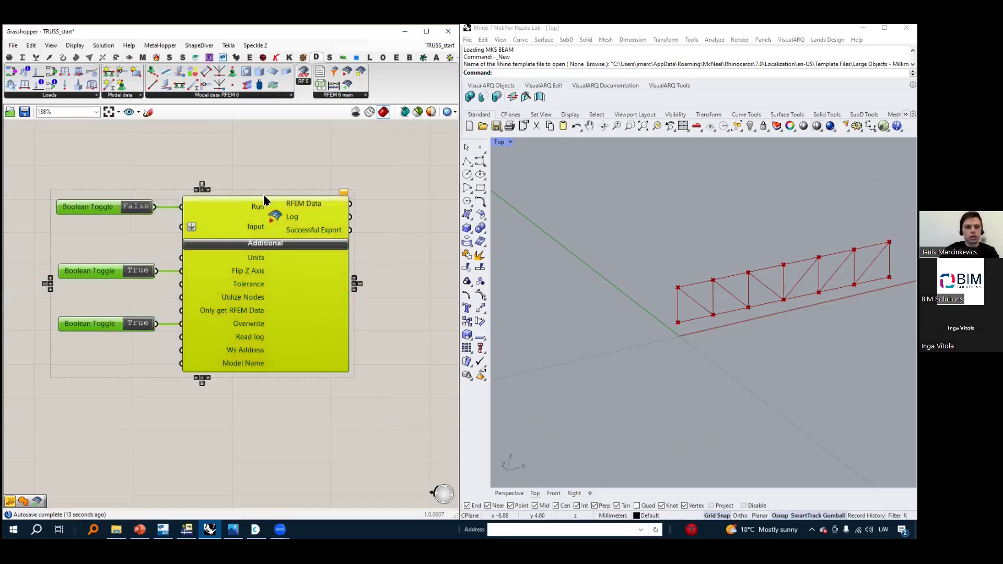
{"action": "scroll", "coordinate": [269, 209], "scroll_direction": "down", "scroll_amount": 2}
{"action": "left_click_drag", "start_coordinate": [271, 212], "coordinate": [383, 223]}
{"action": "left_click", "coordinate": [326, 316]}
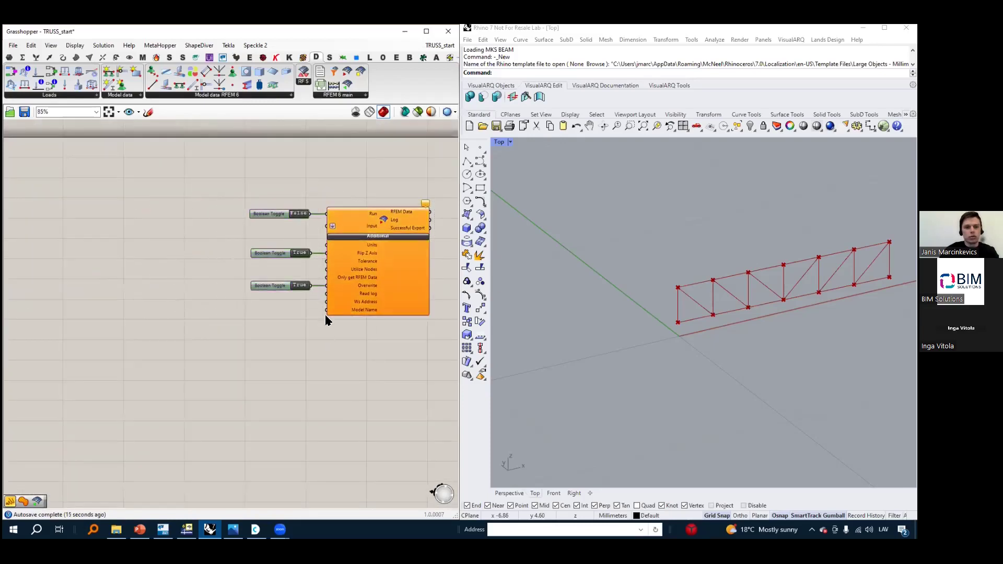
Add an RFEM 6 Member component to the canvas ahead of the export component and its toggles
{"action": "left_click", "coordinate": [219, 95]}
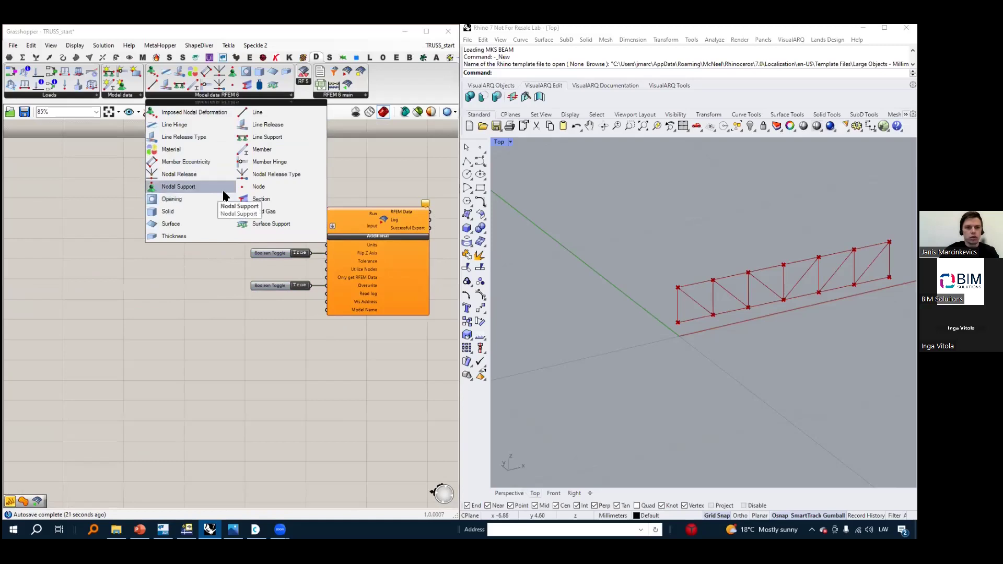
{"action": "left_click_drag", "start_coordinate": [259, 155], "coordinate": [156, 198]}
{"action": "right_click_drag", "start_coordinate": [226, 280], "coordinate": [294, 303]}
{"action": "right_click_drag", "start_coordinate": [293, 226], "coordinate": [254, 209]}
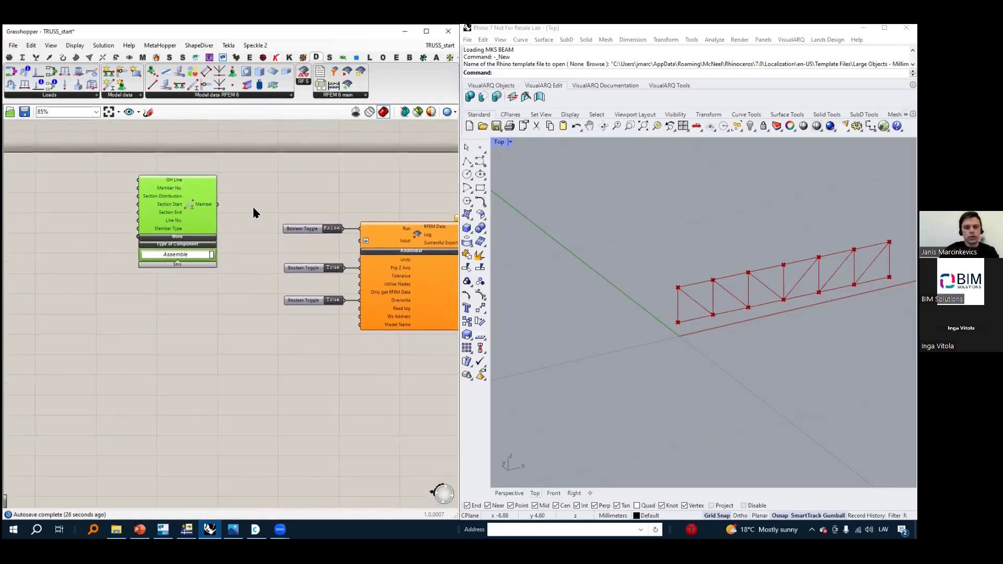
Connect the truss curve parameter in the purple group to the Member component's GH Line input and reposition the Member component
{"action": "scroll", "coordinate": [202, 206], "scroll_direction": "up", "scroll_amount": 3}
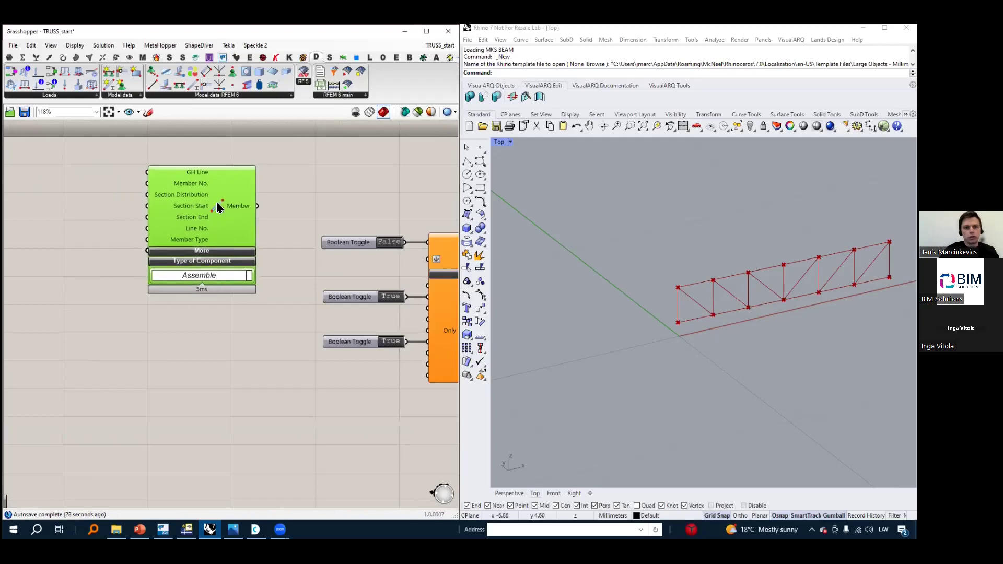
{"action": "scroll", "coordinate": [229, 208], "scroll_direction": "down", "scroll_amount": 3}
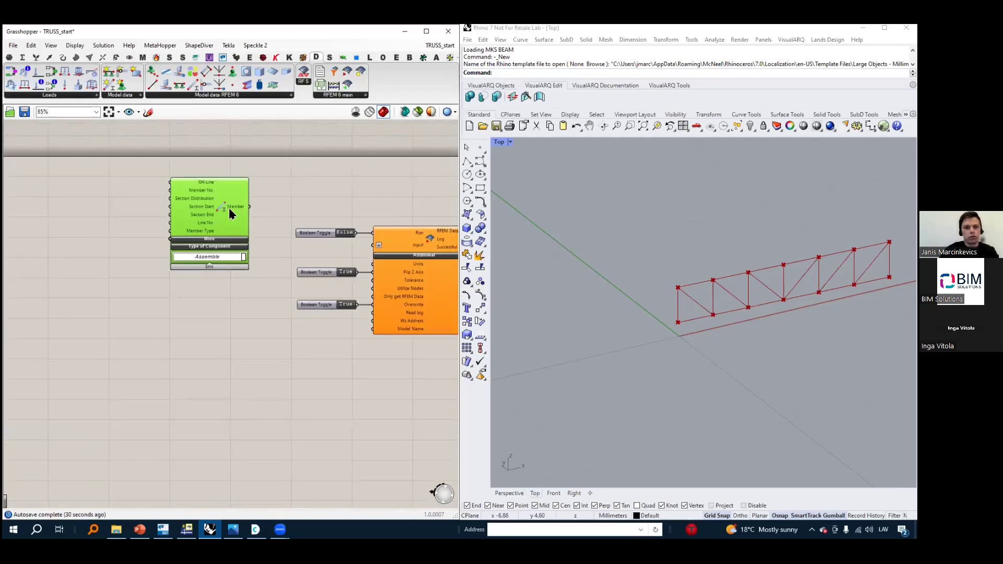
{"action": "scroll", "coordinate": [226, 215], "scroll_direction": "up", "scroll_amount": 5}
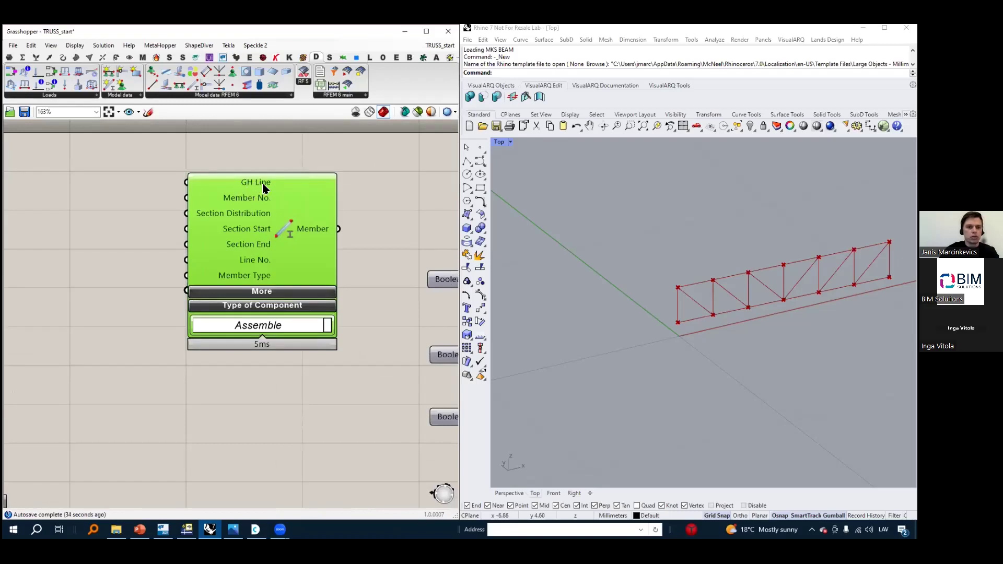
{"action": "scroll", "coordinate": [276, 181], "scroll_direction": "down", "scroll_amount": 3}
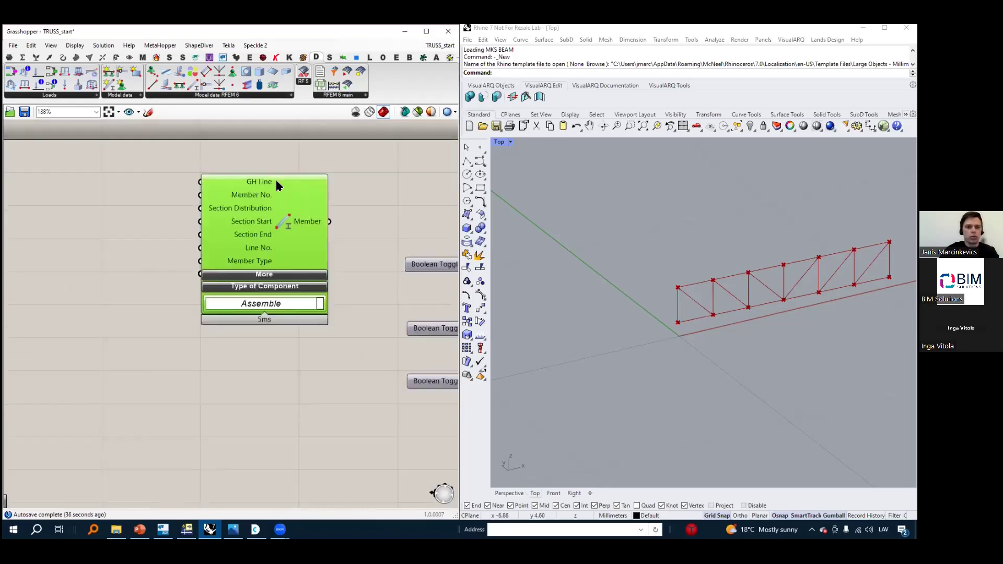
{"action": "scroll", "coordinate": [275, 185], "scroll_direction": "down", "scroll_amount": 2}
{"action": "scroll", "coordinate": [110, 190], "scroll_direction": "up", "scroll_amount": 3}
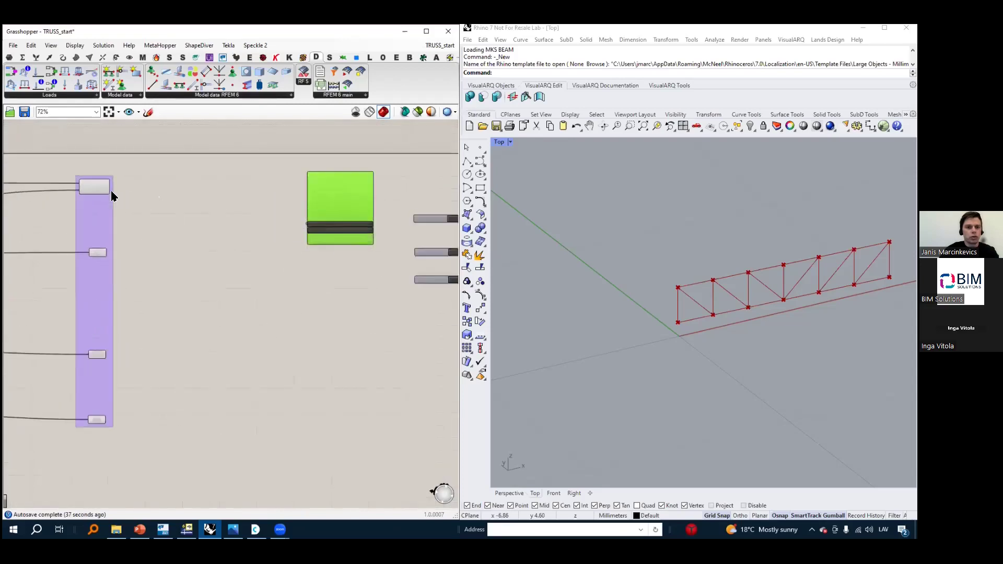
{"action": "left_click", "coordinate": [91, 274]}
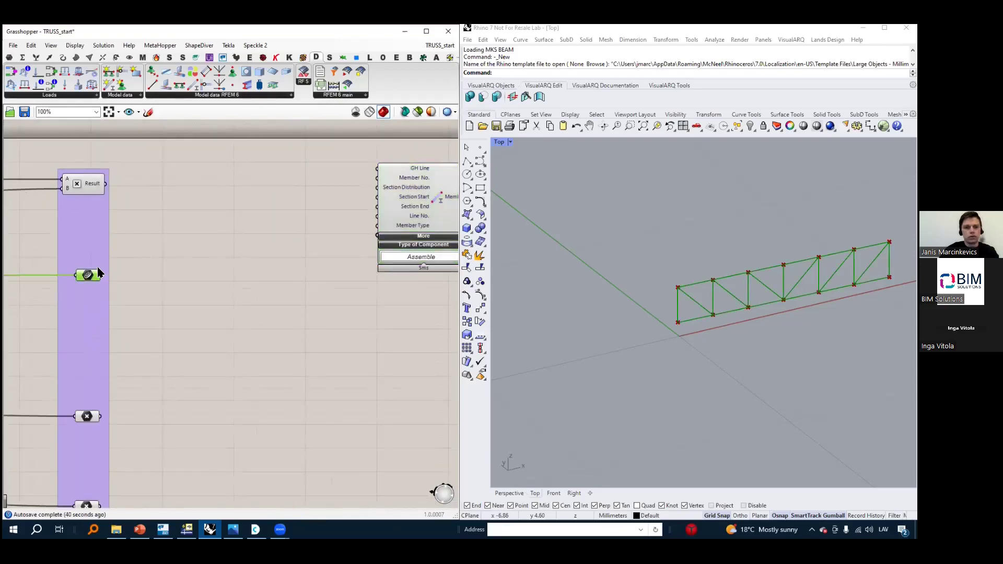
{"action": "left_click_drag", "start_coordinate": [102, 276], "coordinate": [378, 168]}
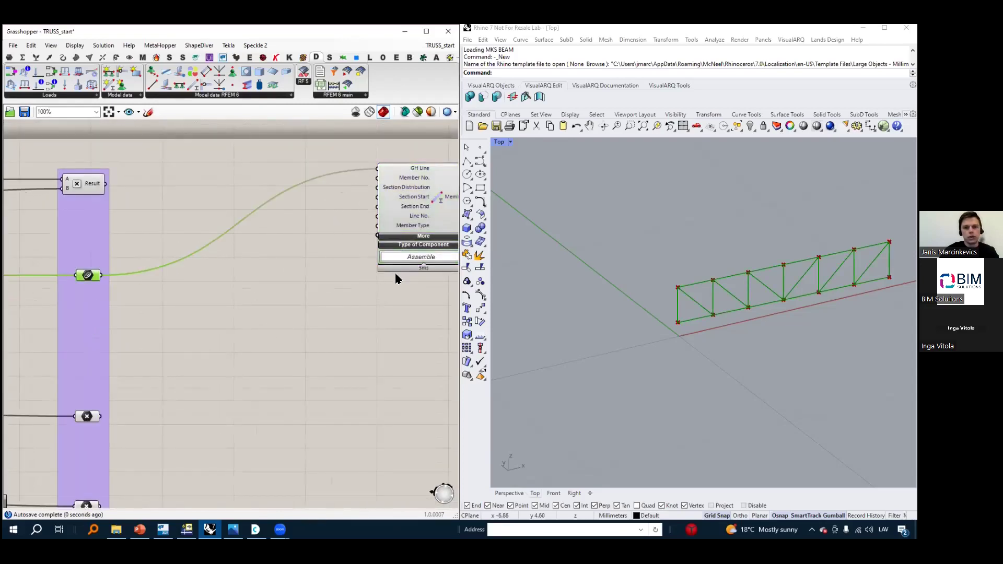
{"action": "right_click_drag", "start_coordinate": [395, 273], "coordinate": [305, 277]}
{"action": "right_click_drag", "start_coordinate": [336, 206], "coordinate": [247, 217]}
{"action": "left_click_drag", "start_coordinate": [265, 208], "coordinate": [269, 220]}
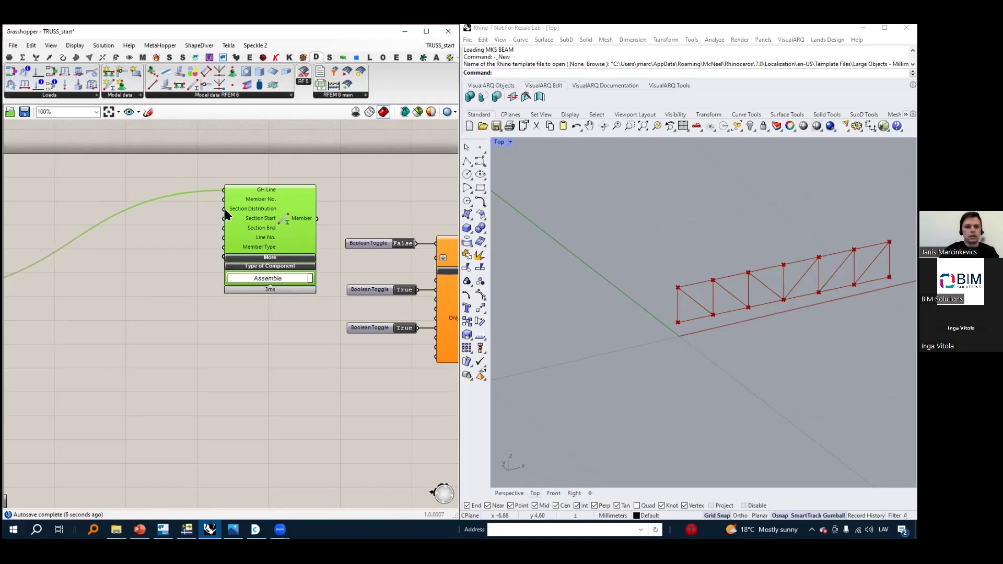
Add an RFEM 6 Section component, connect its output to the Member's Section Start input and place it beside the Member component
{"action": "left_click", "coordinate": [189, 95]}
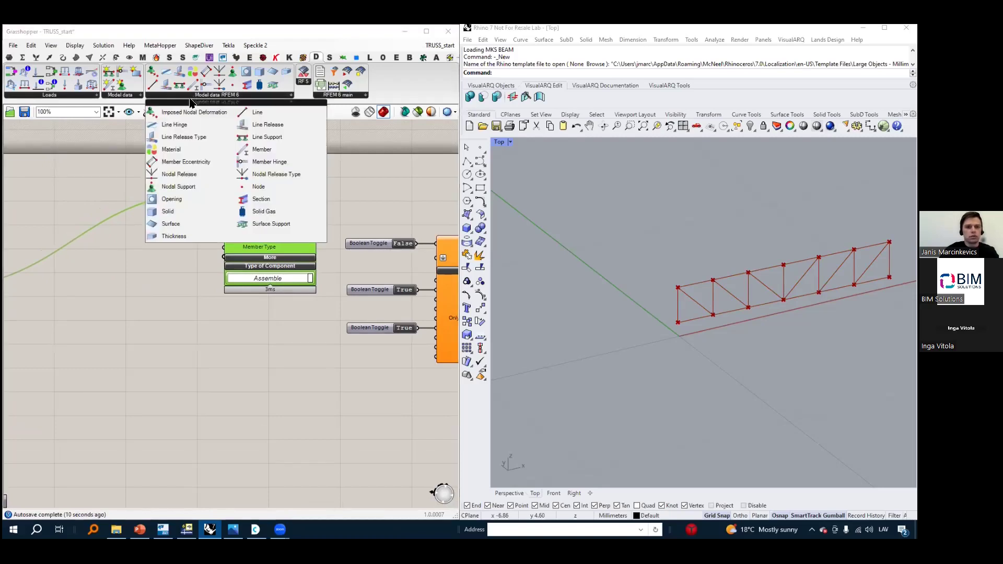
{"action": "left_click", "coordinate": [258, 198]}
{"action": "left_click", "coordinate": [112, 208]}
{"action": "right_click_drag", "start_coordinate": [199, 238], "coordinate": [307, 237]}
{"action": "left_click_drag", "start_coordinate": [232, 178], "coordinate": [378, 226]}
{"action": "scroll", "coordinate": [376, 226], "scroll_direction": "up", "scroll_amount": 3}
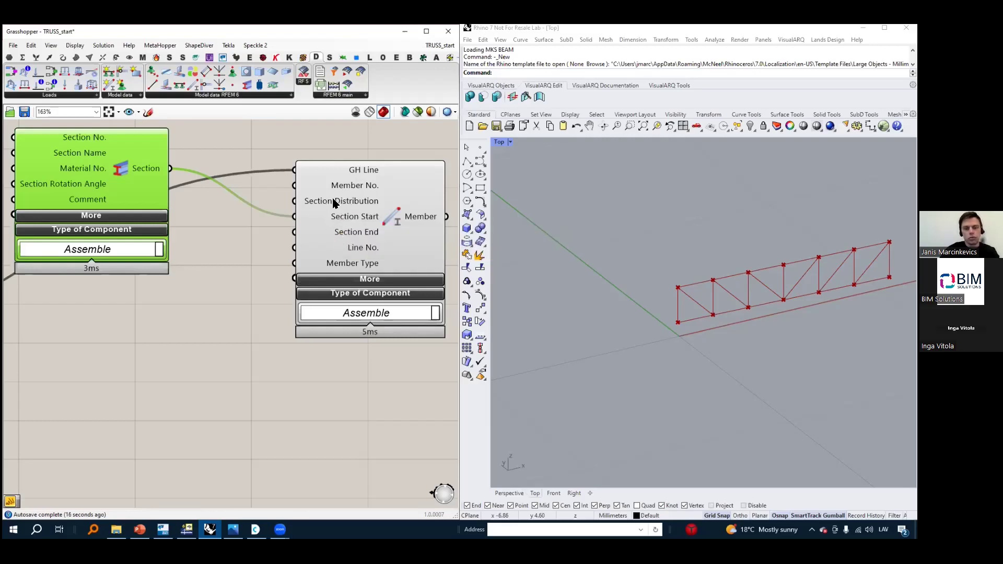
{"action": "left_click_drag", "start_coordinate": [136, 139], "coordinate": [205, 167]}
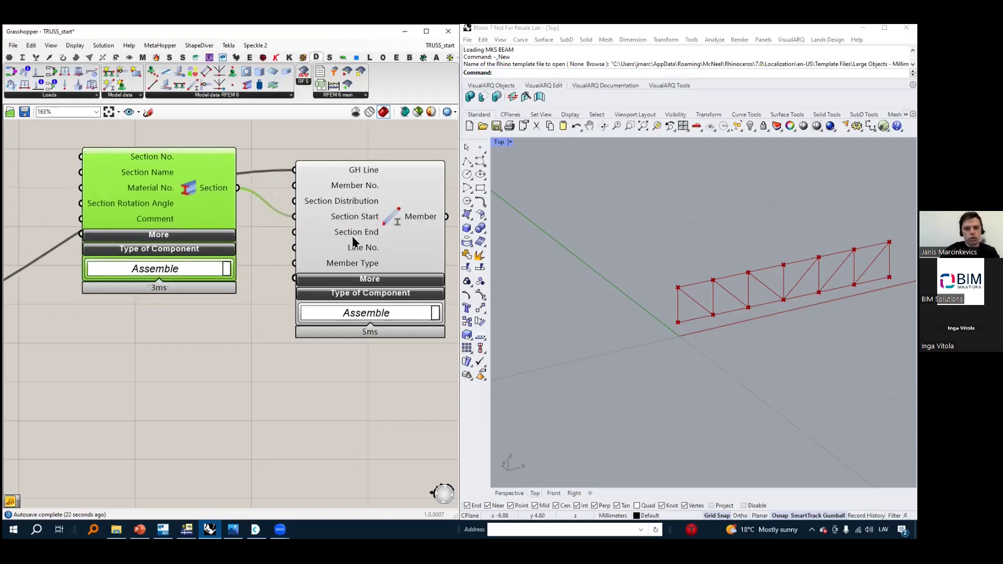
{"action": "scroll", "coordinate": [200, 190], "scroll_direction": "down", "scroll_amount": 1}
{"action": "left_click_drag", "start_coordinate": [194, 184], "coordinate": [190, 172]}
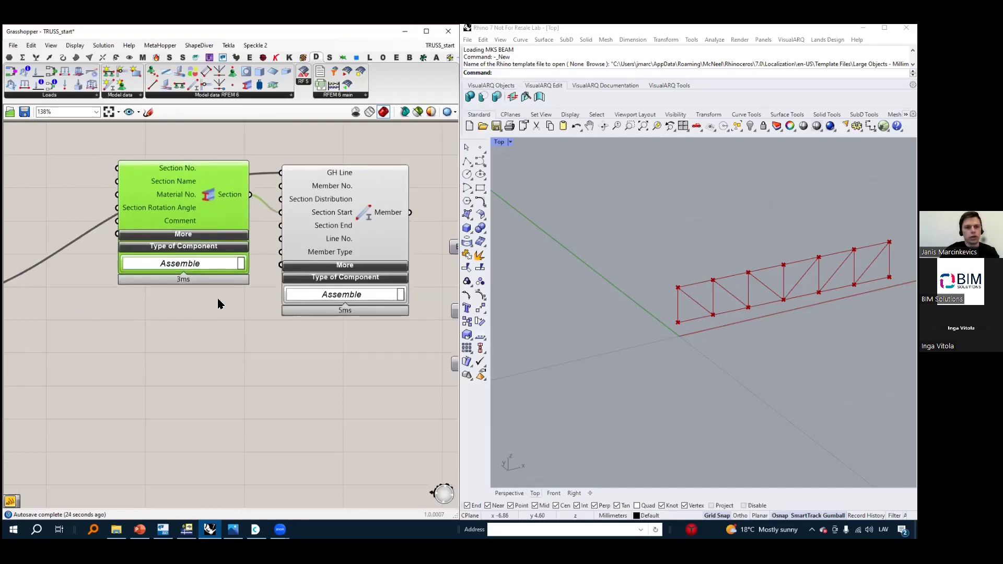
Add a Panel to the empty canvas next to the Section component's inputs
{"action": "right_click_drag", "start_coordinate": [218, 299], "coordinate": [303, 304]}
{"action": "right_click_drag", "start_coordinate": [225, 190], "coordinate": [259, 208]}
{"action": "left_click", "coordinate": [129, 199]}
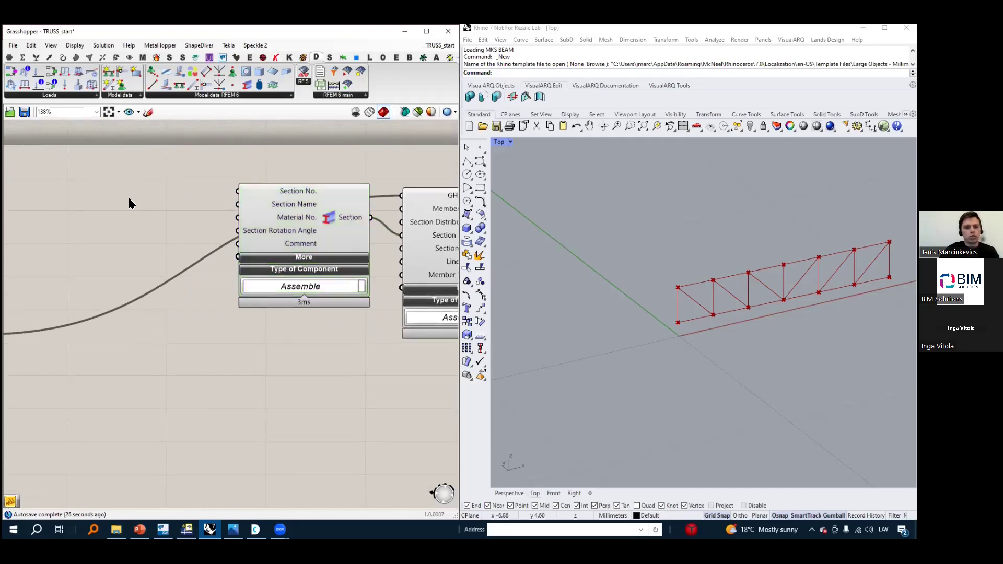
{"action": "double_click", "coordinate": [131, 204]}
{"action": "type", "text": "//"}
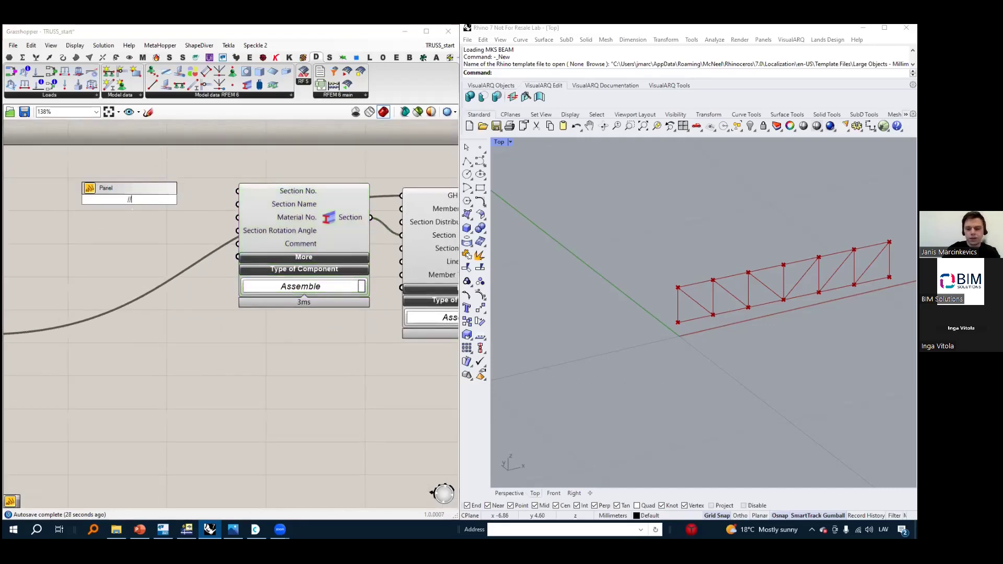
{"action": "key", "text": "Return"}
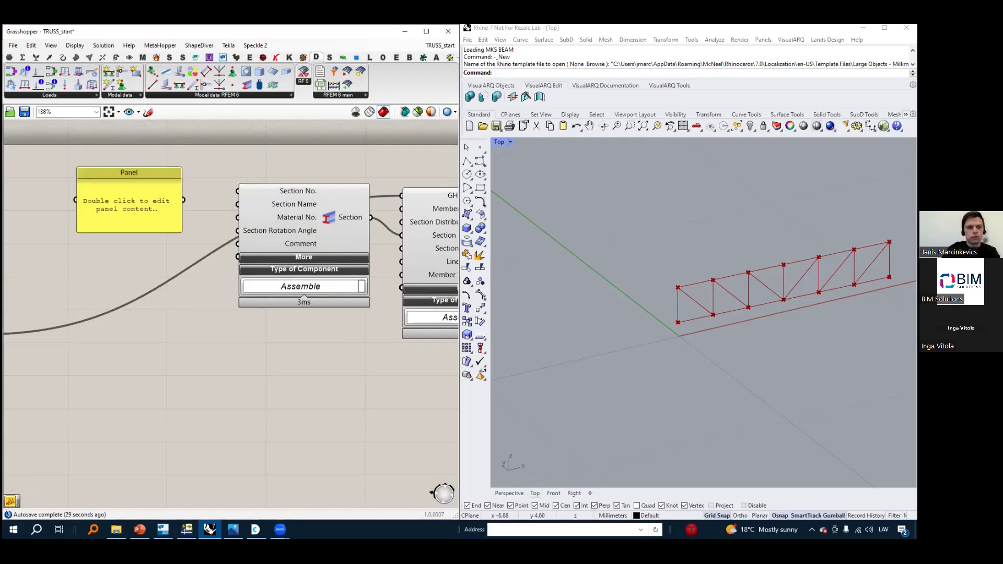
Enter the section name SHS 100*5 as the Panel's content
{"action": "double_click", "coordinate": [146, 198]}
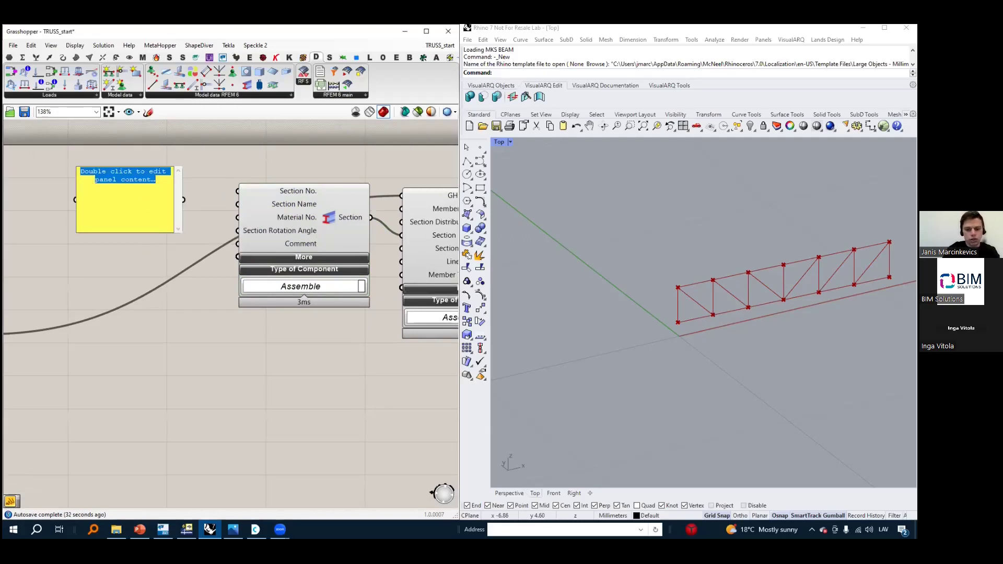
{"action": "type", "text": "S"}
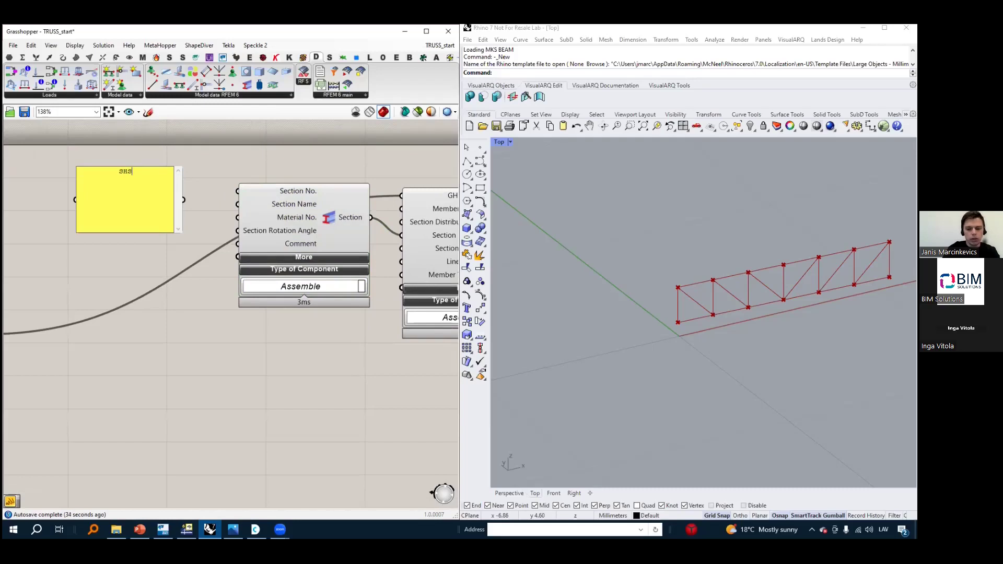
{"action": "type", "text": "ES 100"}
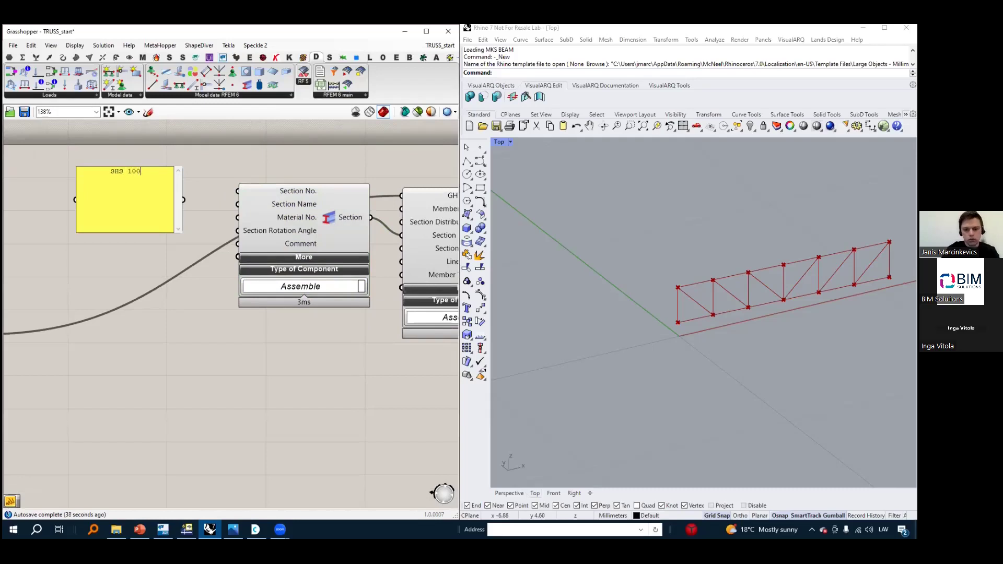
{"action": "type", "text": "*5"}
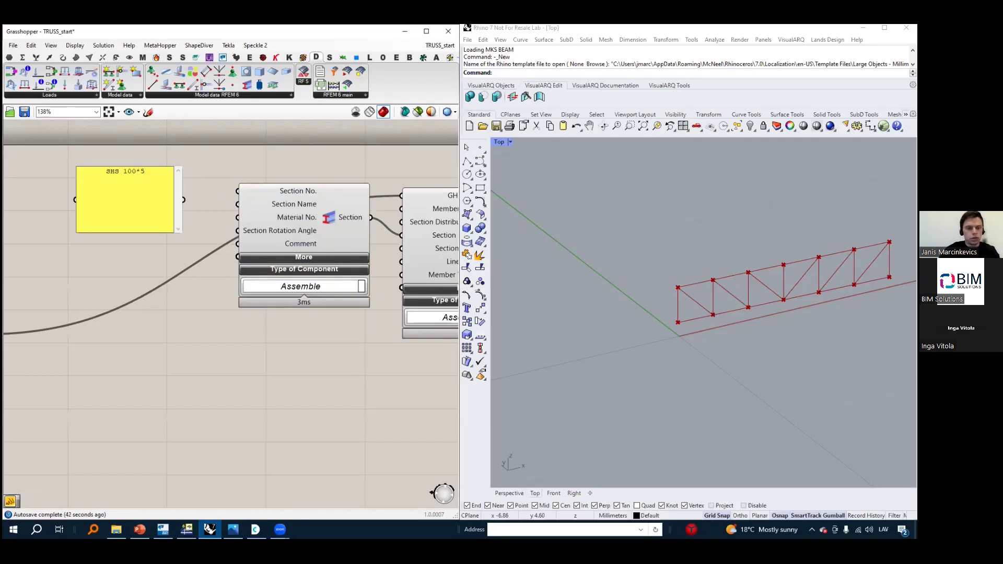
{"action": "left_click_drag", "start_coordinate": [152, 174], "coordinate": [108, 172]}
{"action": "left_click", "coordinate": [123, 206]}
{"action": "left_click", "coordinate": [147, 192]}
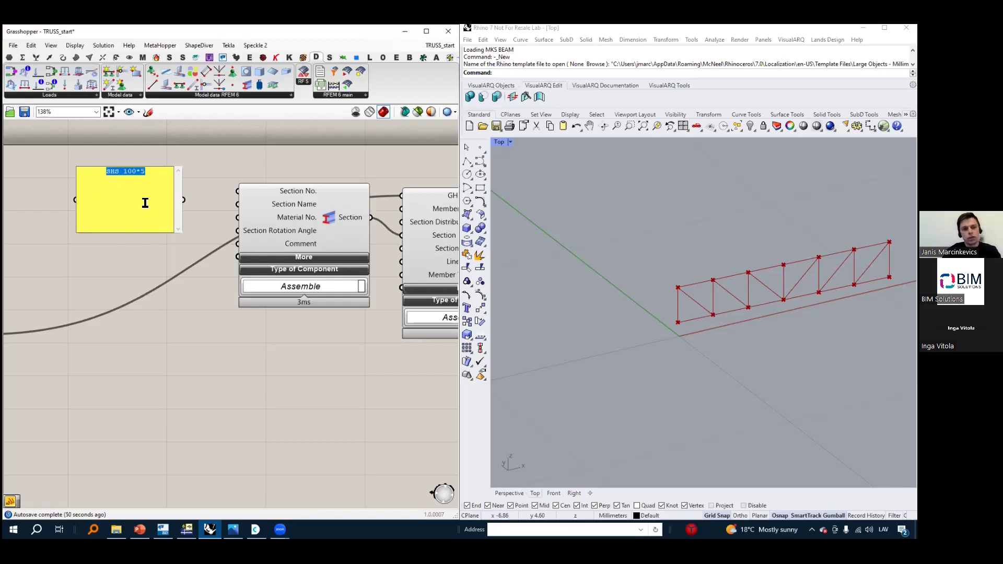
{"action": "key", "text": "BackSpace"}
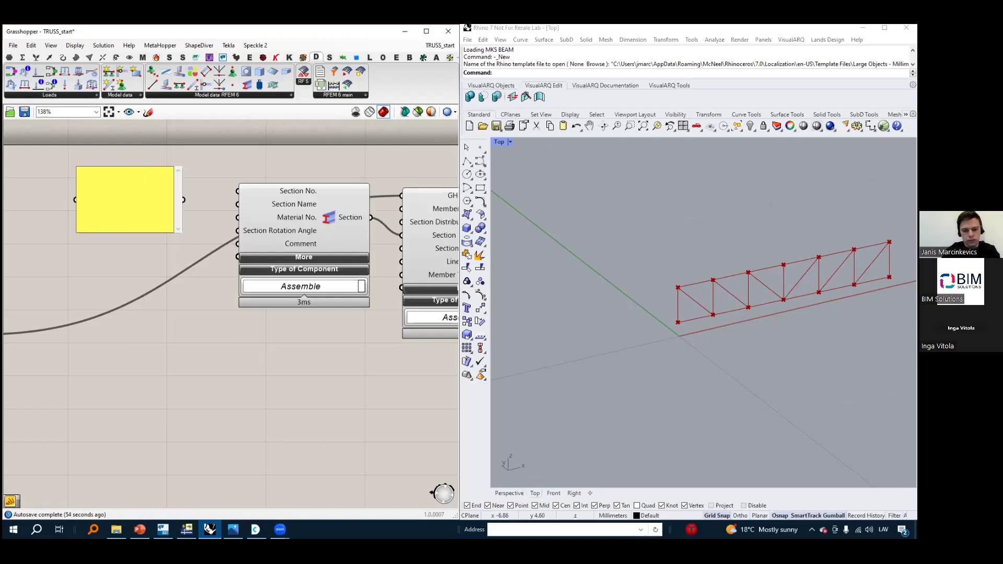
{"action": "type", "text": "SHS 100*5"}
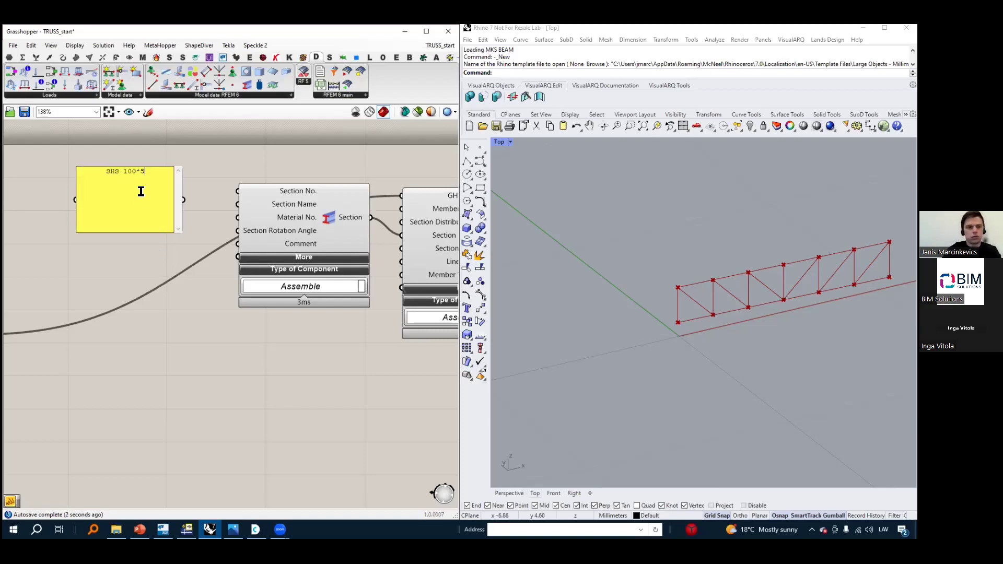
{"action": "left_click", "coordinate": [176, 299]}
Shrink the Panel to fit its text, connect it to the Section Name input and align it beside the Section component
{"action": "left_click_drag", "start_coordinate": [156, 232], "coordinate": [238, 203]}
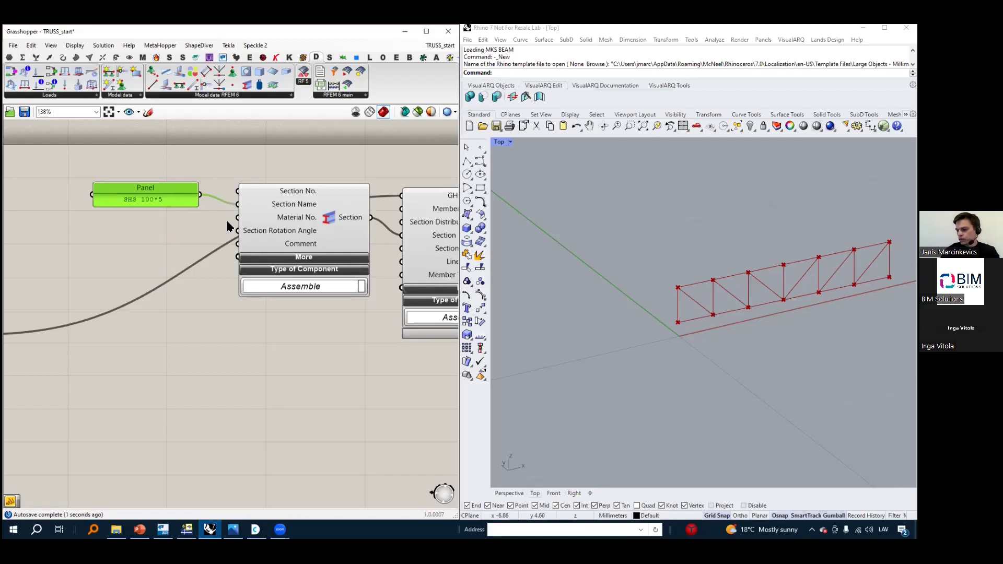
{"action": "left_click_drag", "start_coordinate": [186, 190], "coordinate": [186, 184]}
{"action": "right_click_drag", "start_coordinate": [368, 343], "coordinate": [312, 329]}
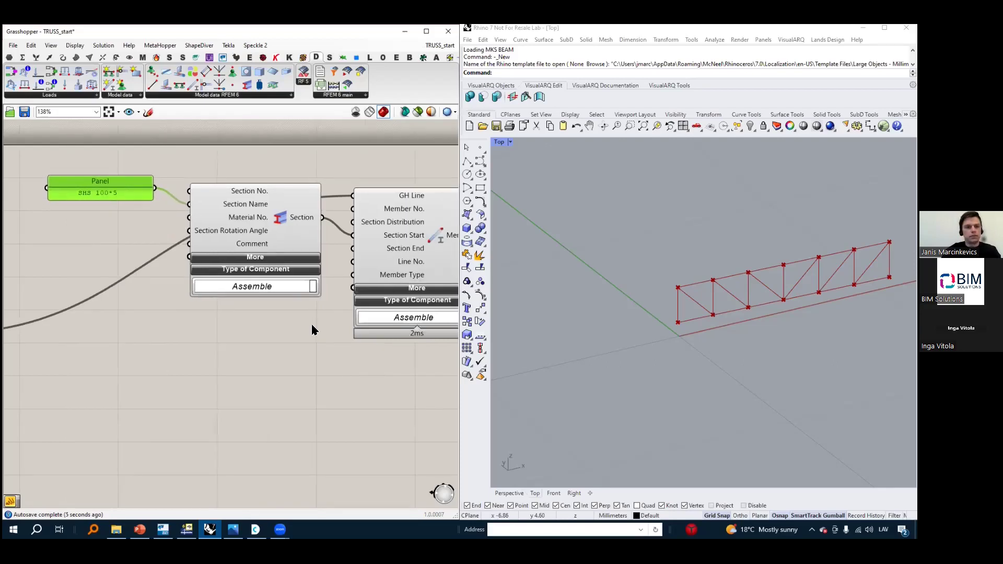
{"action": "scroll", "coordinate": [310, 244], "scroll_direction": "up", "scroll_amount": 1}
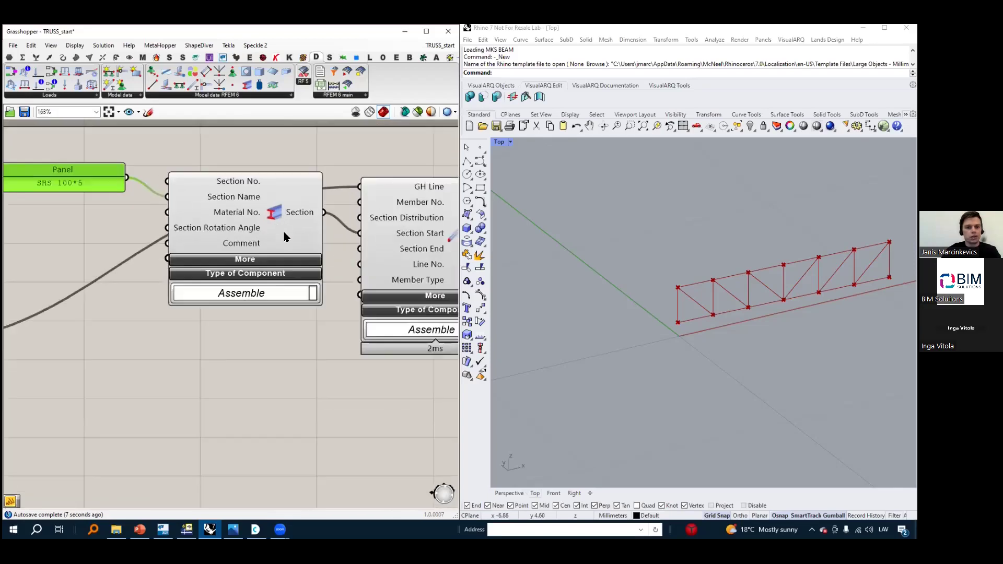
{"action": "scroll", "coordinate": [260, 207], "scroll_direction": "down", "scroll_amount": 1}
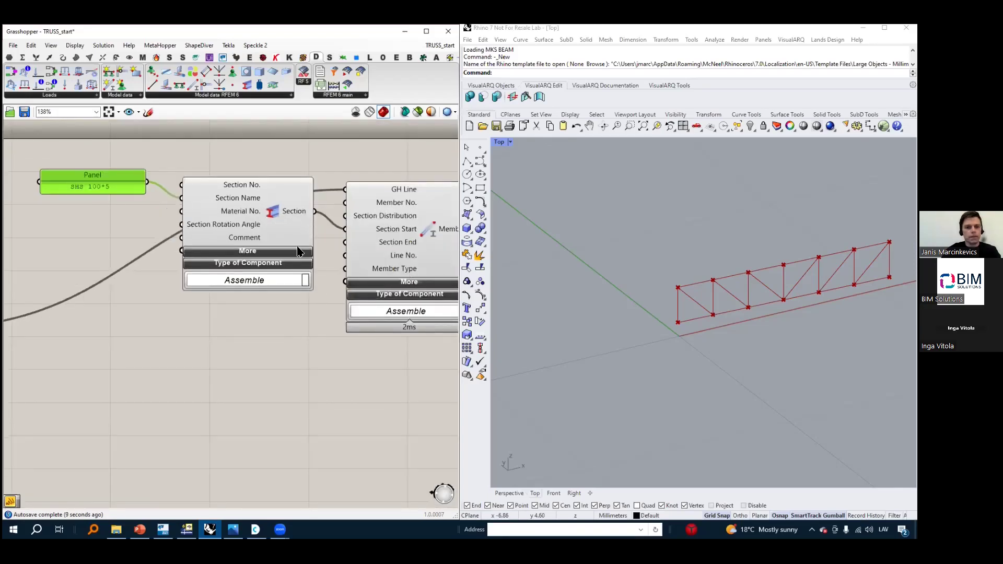
{"action": "right_click_drag", "start_coordinate": [193, 299], "coordinate": [241, 301]}
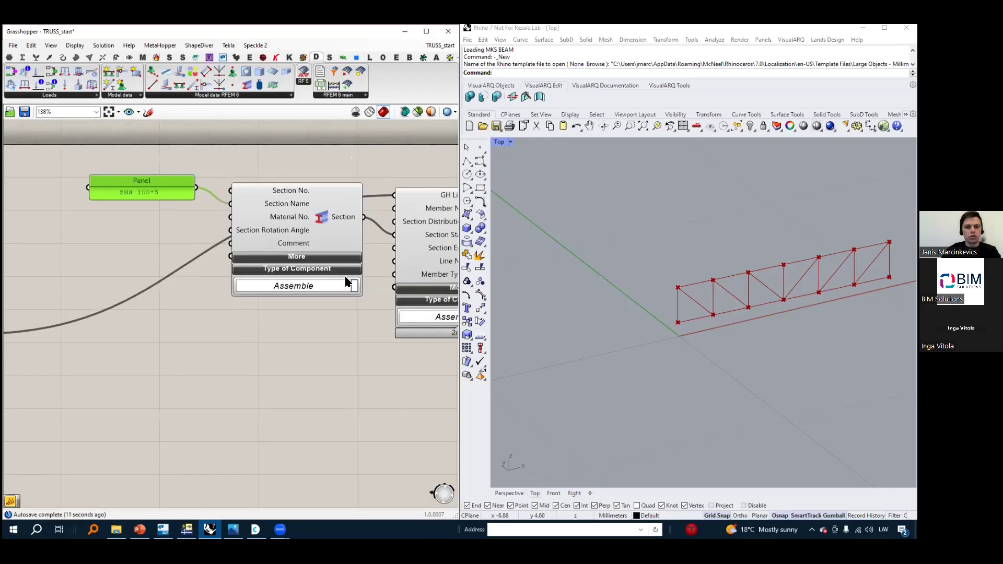
{"action": "right_click_drag", "start_coordinate": [344, 277], "coordinate": [257, 257]}
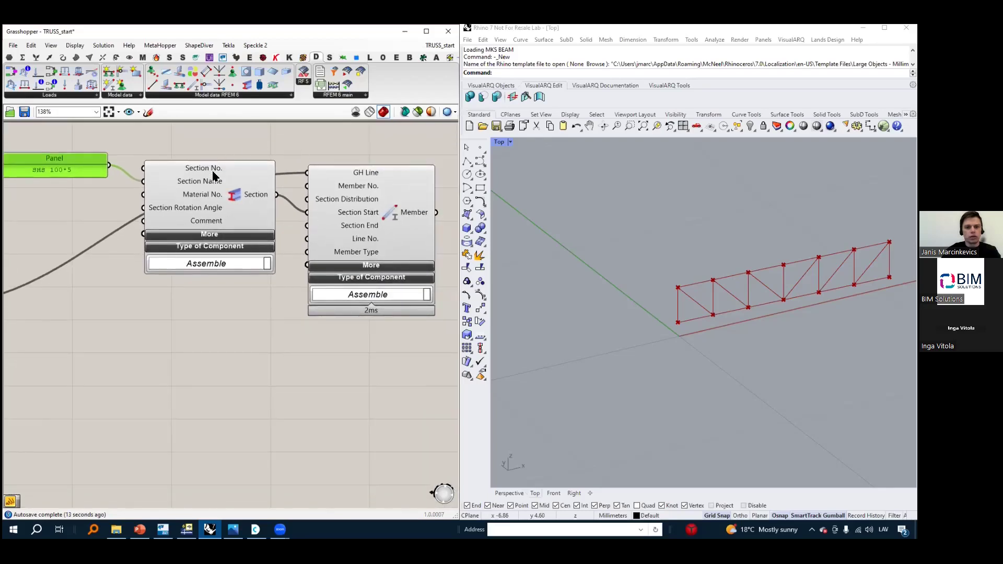
{"action": "scroll", "coordinate": [233, 300], "scroll_direction": "down", "scroll_amount": 2}
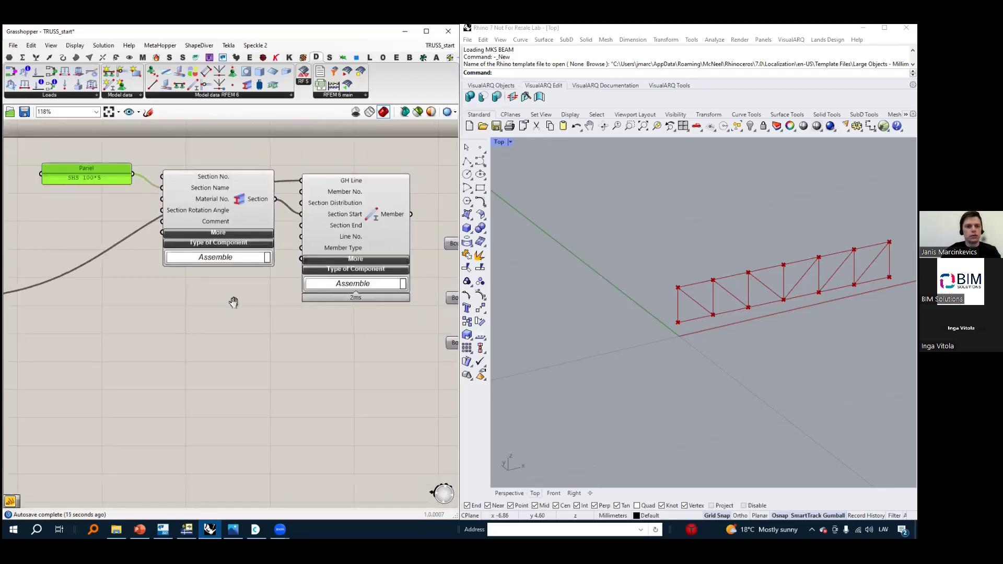
Shift the Member component slightly up and the Section component slightly down so their wires are easier to follow
{"action": "left_click", "coordinate": [396, 213]}
{"action": "left_click_drag", "start_coordinate": [396, 211], "coordinate": [395, 193]}
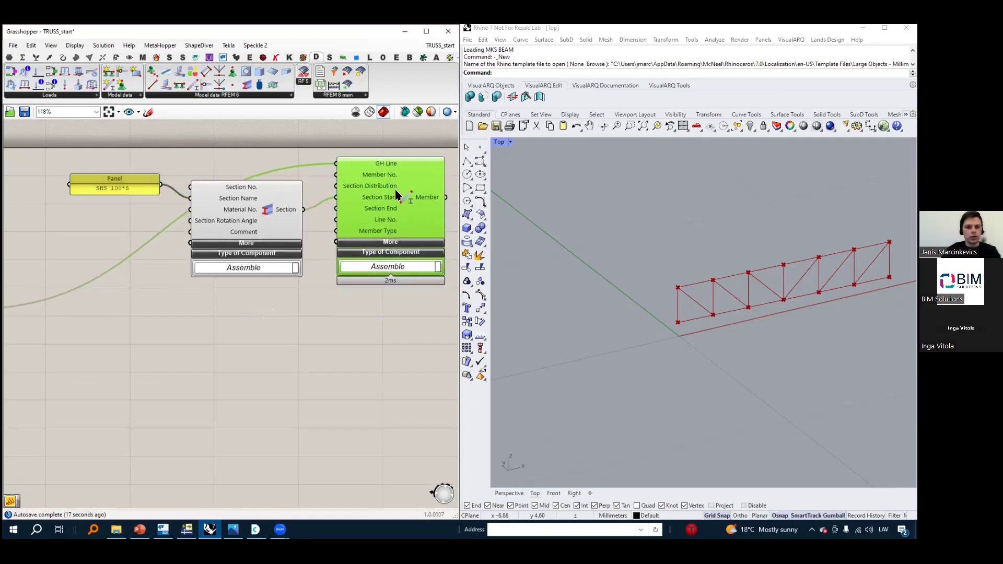
{"action": "left_click_drag", "start_coordinate": [271, 211], "coordinate": [272, 227]}
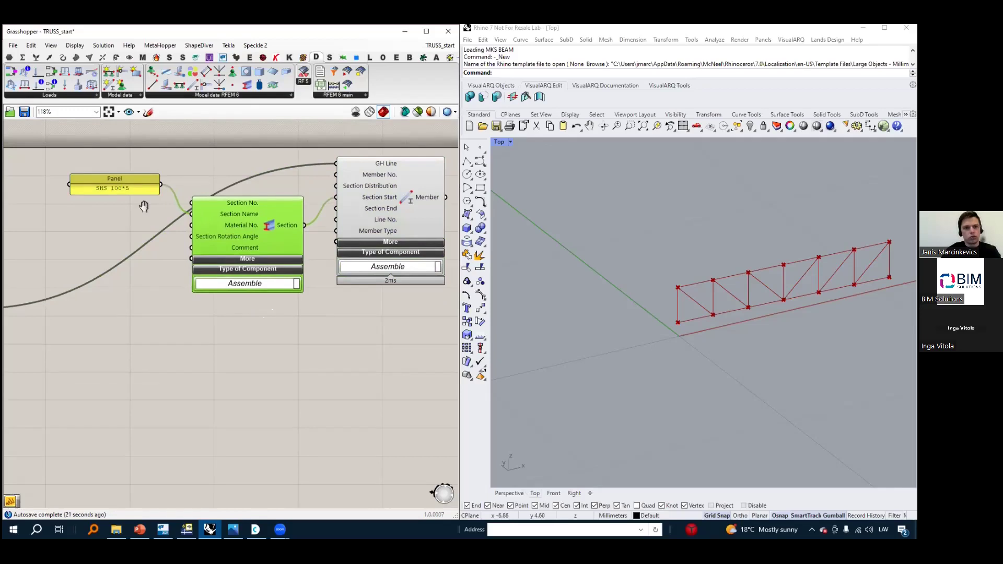
Add an RFEM Material component beside the Section component and connect its output to the Material No. input
{"action": "right_click_drag", "start_coordinate": [144, 207], "coordinate": [182, 217]}
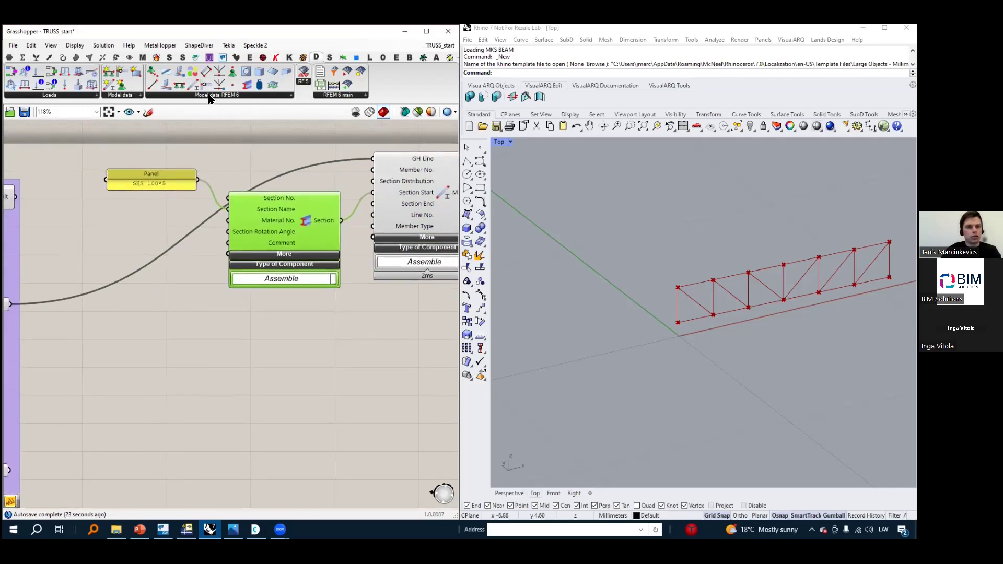
{"action": "double_click", "coordinate": [148, 224]}
{"action": "type", "text": "mat"}
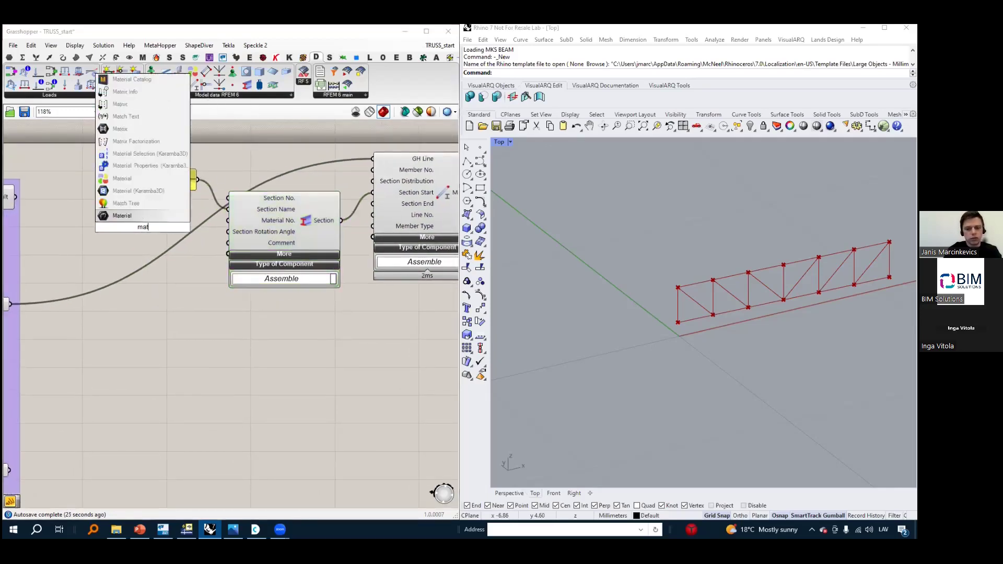
{"action": "left_click", "coordinate": [135, 203]}
{"action": "left_click_drag", "start_coordinate": [169, 206], "coordinate": [229, 220]}
{"action": "right_click_drag", "start_coordinate": [169, 260], "coordinate": [222, 250]}
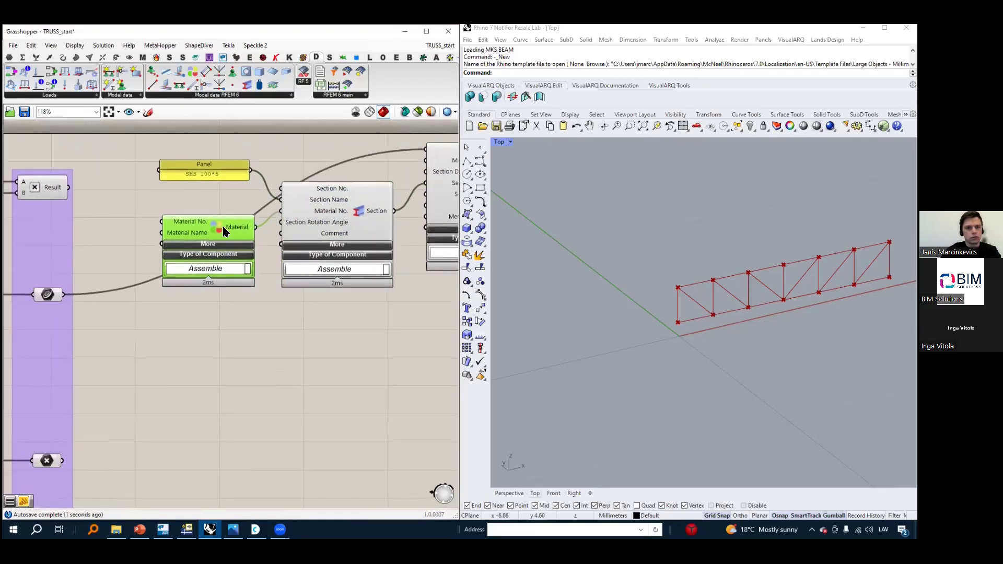
Align the Material component with the Section component and shift both slightly down, away from the SHS 100*5 Panel
{"action": "left_click_drag", "start_coordinate": [223, 226], "coordinate": [229, 222]}
{"action": "right_click_drag", "start_coordinate": [369, 342], "coordinate": [313, 315]}
{"action": "left_click_drag", "start_coordinate": [301, 297], "coordinate": [174, 186]}
{"action": "left_click_drag", "start_coordinate": [188, 195], "coordinate": [214, 234]}
{"action": "left_click", "coordinate": [210, 321]}
Add a Panel containing S 235 beside the Material component and connect it to the Material Name input
{"action": "double_click", "coordinate": [74, 202]}
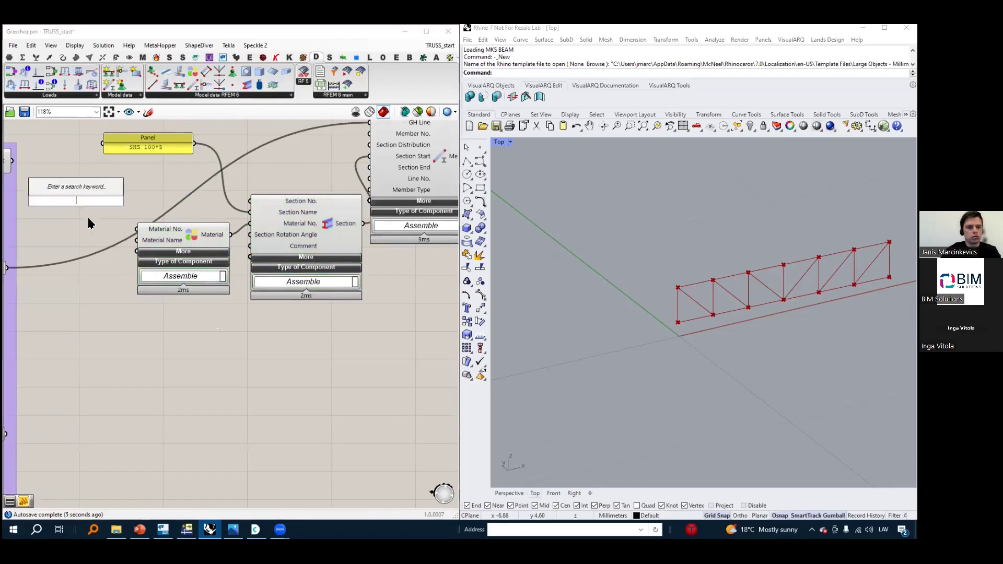
{"action": "type", "text": "//"}
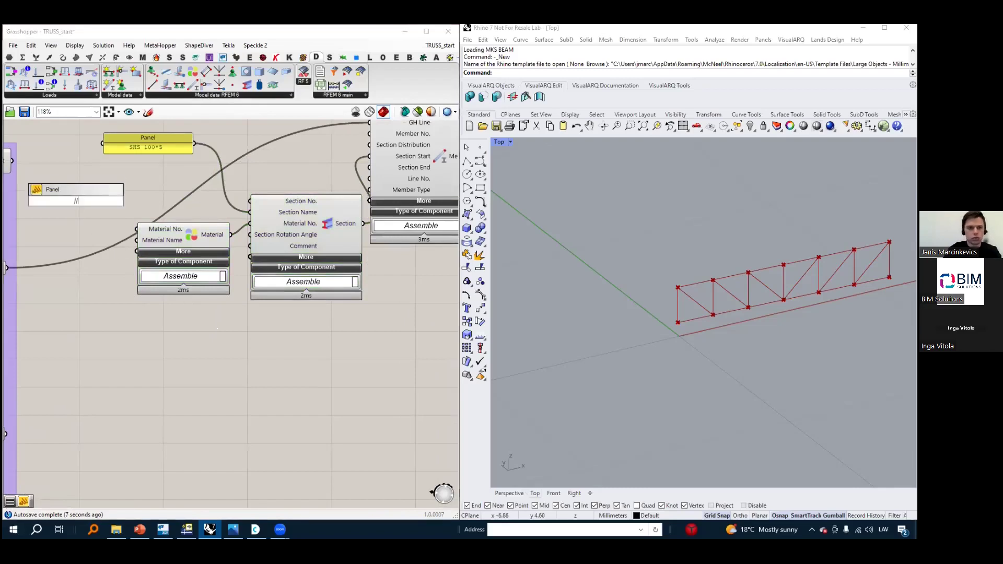
{"action": "type", "text": "S 235"}
{"action": "key", "text": "Return"}
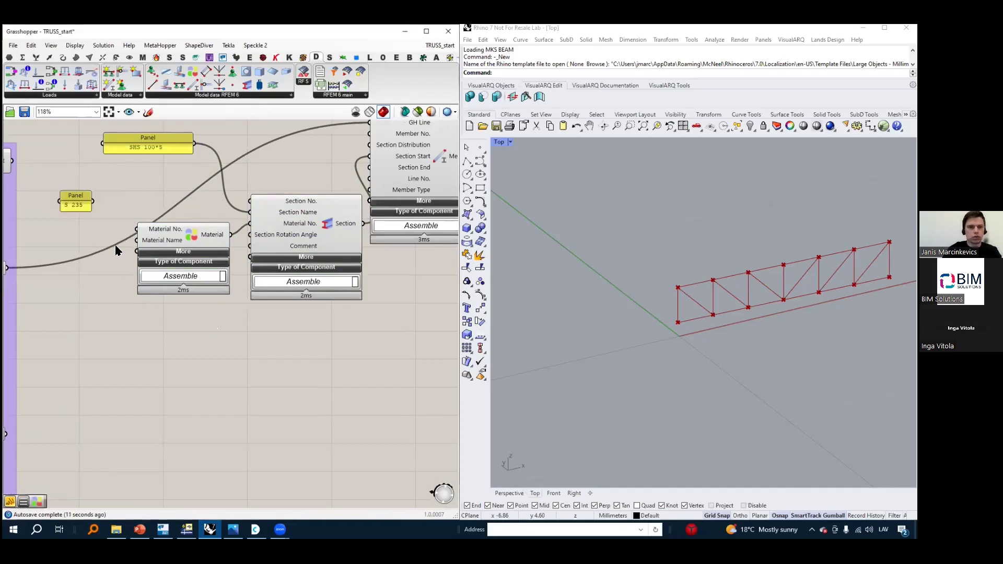
{"action": "left_click_drag", "start_coordinate": [86, 200], "coordinate": [137, 240]}
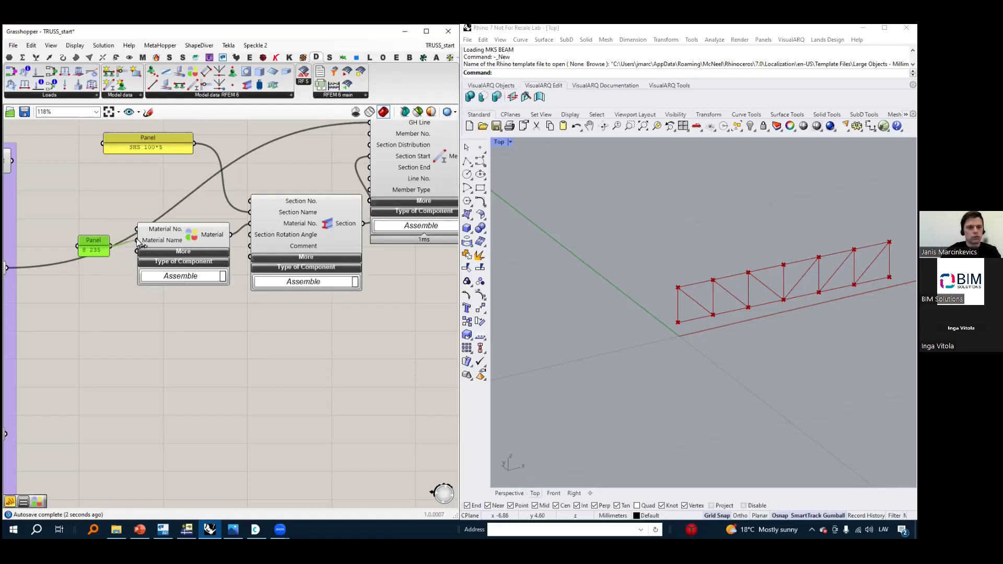
Expand the Material component's additional inputs and reposition the component and its S 235 Panel so the wire is clear
{"action": "left_click", "coordinate": [193, 252]}
{"action": "scroll", "coordinate": [177, 296], "scroll_direction": "up", "scroll_amount": 1}
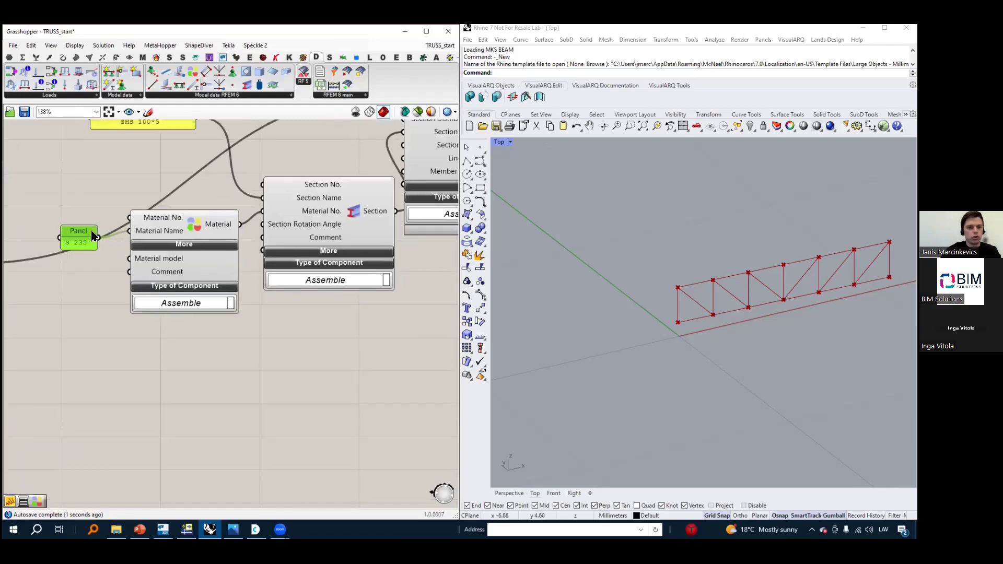
{"action": "left_click_drag", "start_coordinate": [79, 233], "coordinate": [81, 211]}
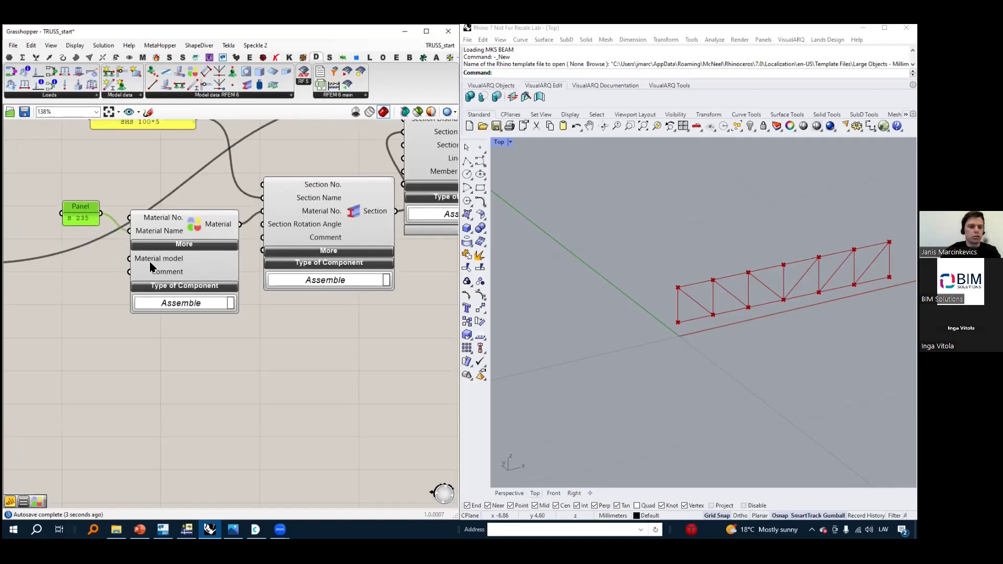
{"action": "mouse_move", "coordinate": [173, 260]}
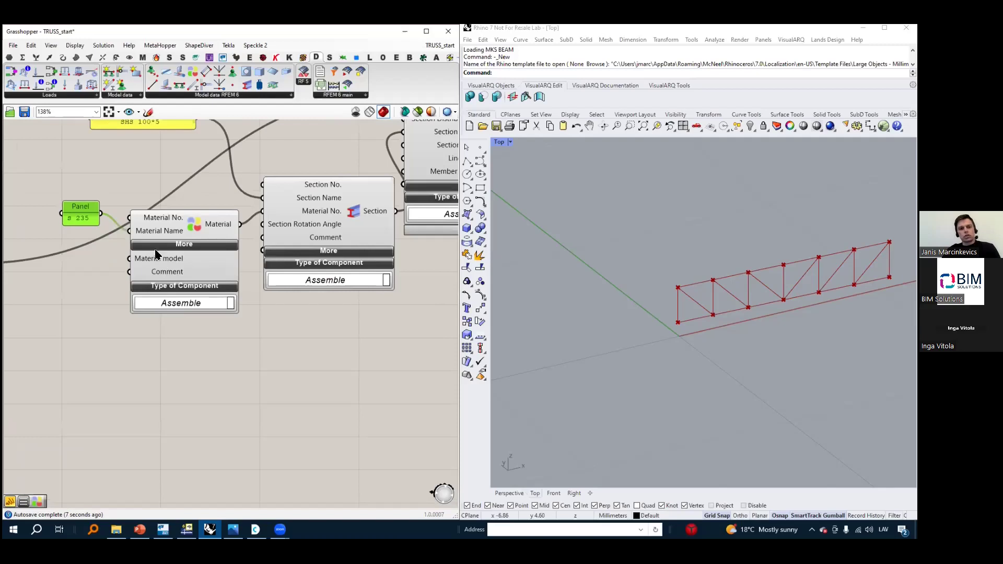
{"action": "left_click_drag", "start_coordinate": [191, 224], "coordinate": [195, 238]}
{"action": "left_click_drag", "start_coordinate": [70, 214], "coordinate": [72, 207]}
Nudge the Member, Section and Material components into a tidier arrangement
{"action": "right_click_drag", "start_coordinate": [364, 261], "coordinate": [301, 288]}
{"action": "scroll", "coordinate": [301, 289], "scroll_direction": "down", "scroll_amount": 2}
{"action": "left_click", "coordinate": [382, 192]}
{"action": "left_click_drag", "start_coordinate": [382, 192], "coordinate": [386, 190]}
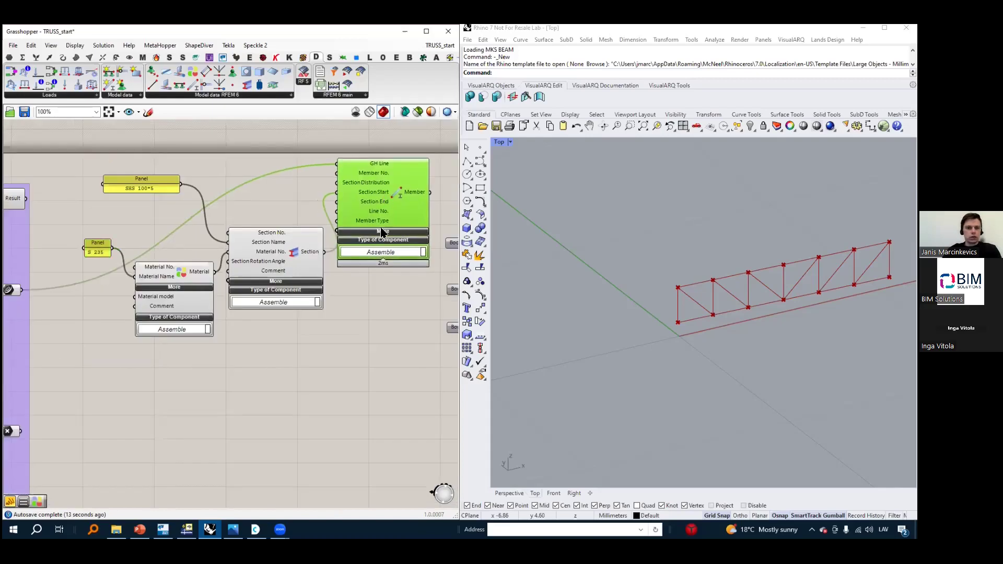
{"action": "left_click_drag", "start_coordinate": [289, 249], "coordinate": [283, 241]}
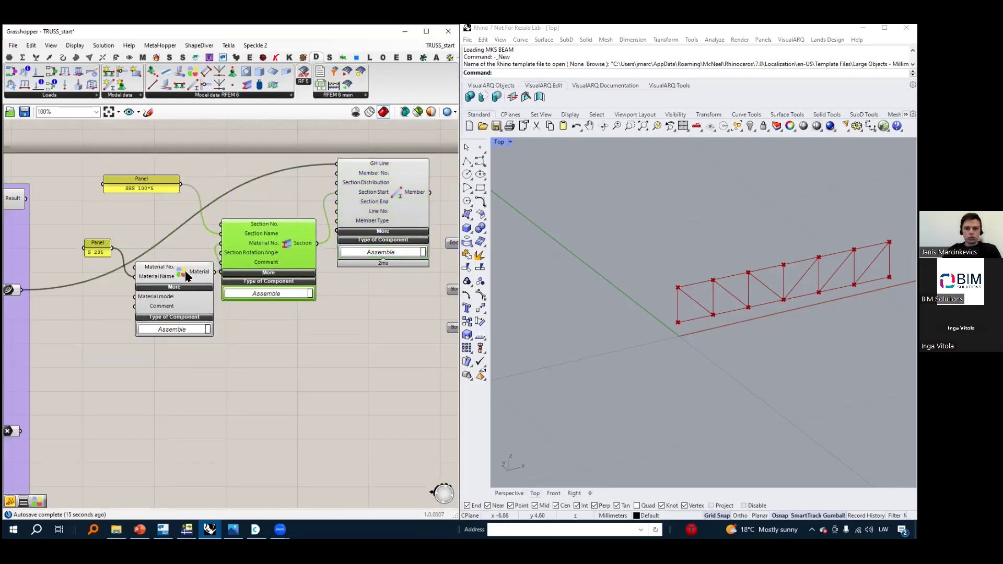
{"action": "left_click_drag", "start_coordinate": [186, 273], "coordinate": [182, 273]}
{"action": "right_click_drag", "start_coordinate": [229, 327], "coordinate": [248, 315]}
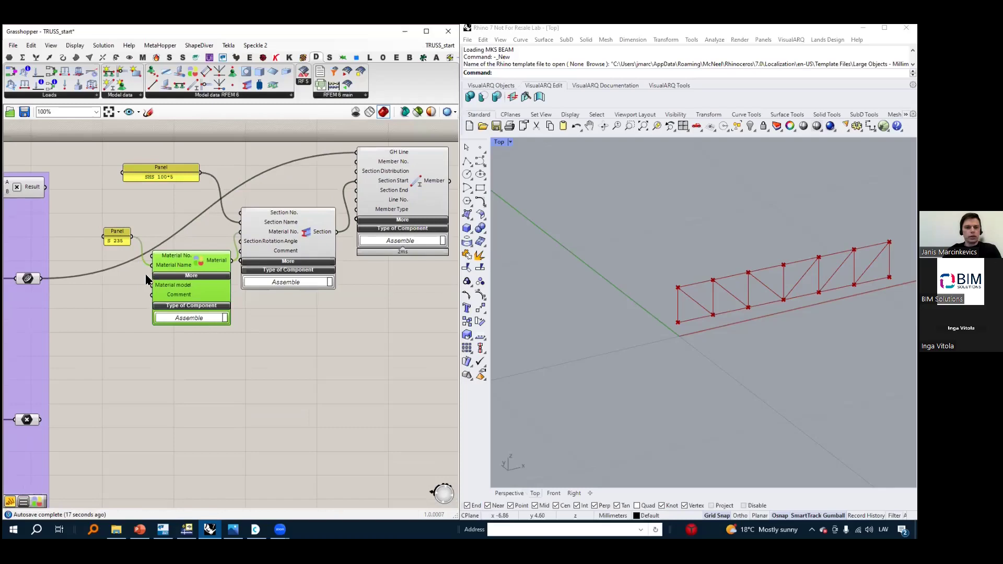
Add a Value List and place it beside the Material component's Material model input
{"action": "scroll", "coordinate": [173, 278], "scroll_direction": "up", "scroll_amount": 1}
{"action": "right_click_drag", "start_coordinate": [177, 366], "coordinate": [197, 356]}
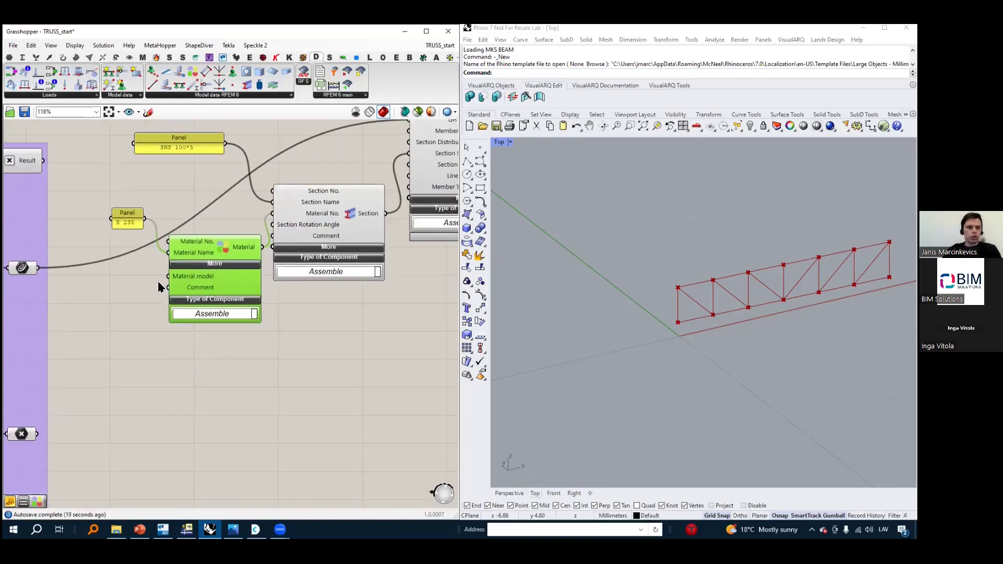
{"action": "scroll", "coordinate": [188, 282], "scroll_direction": "up", "scroll_amount": 3}
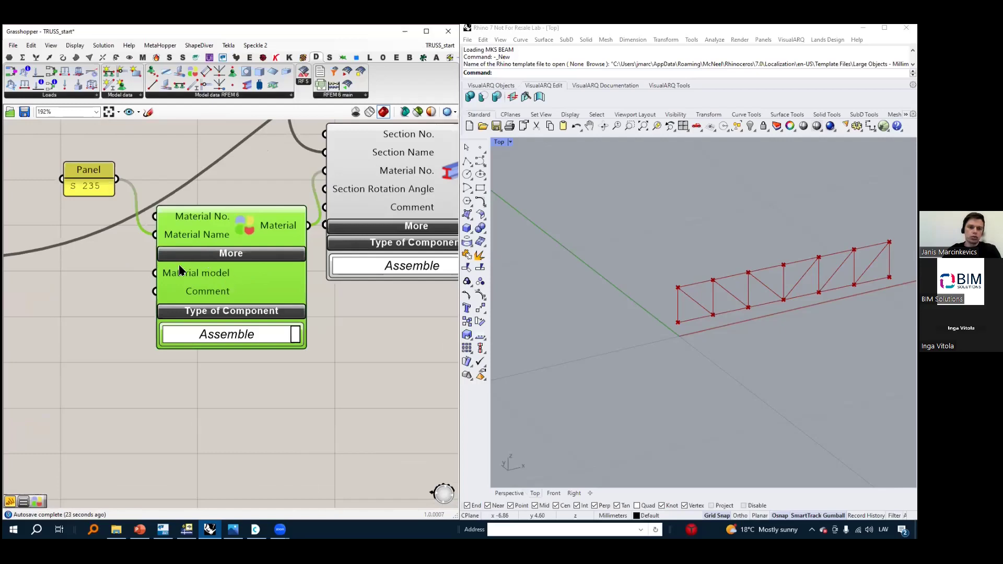
{"action": "scroll", "coordinate": [238, 275], "scroll_direction": "down", "scroll_amount": 2}
{"action": "double_click", "coordinate": [117, 294]}
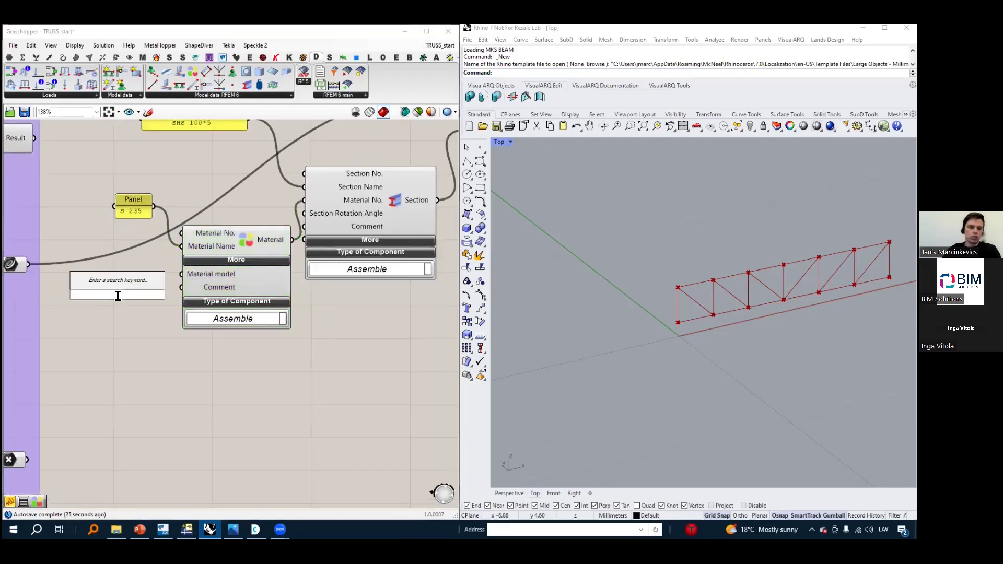
{"action": "type", "text": "lis"}
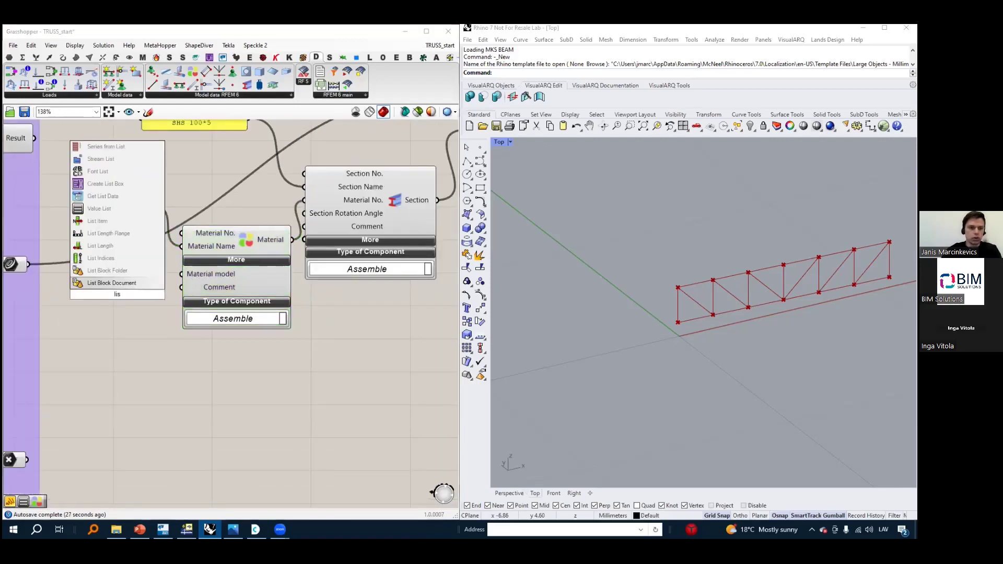
{"action": "type", "text": "t"}
{"action": "left_click", "coordinate": [90, 283]}
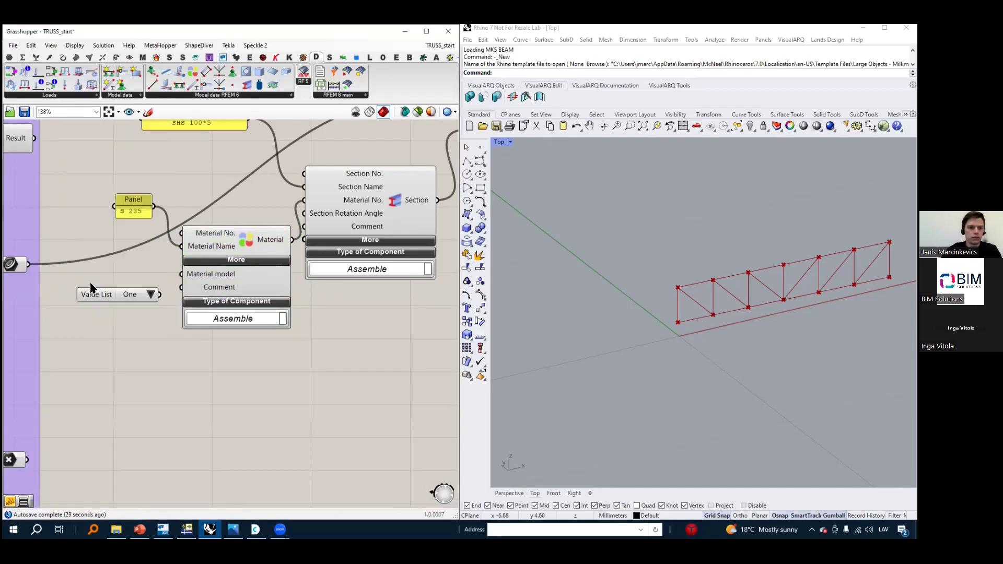
{"action": "left_click_drag", "start_coordinate": [117, 296], "coordinate": [109, 282]}
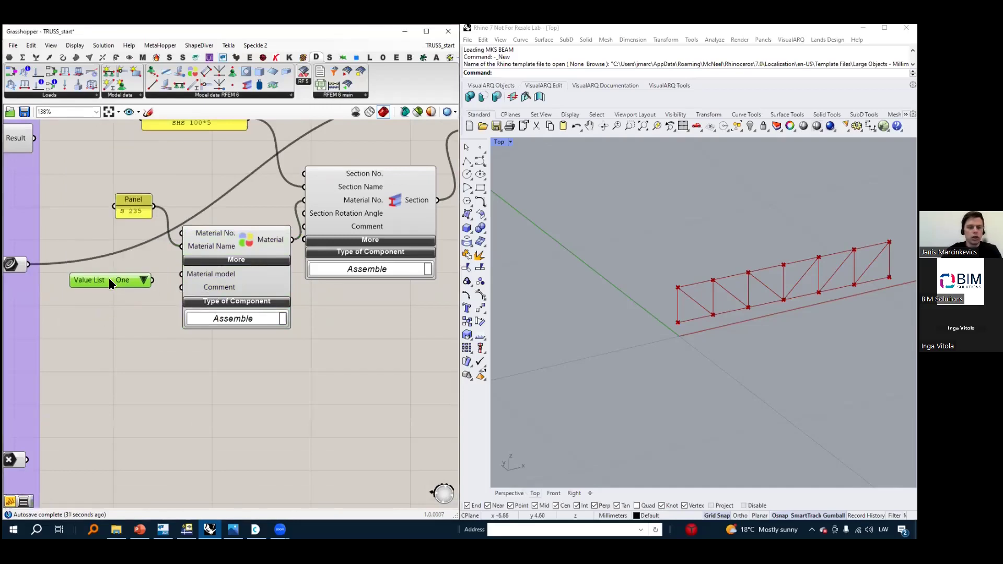
Connect the Value List to the Material model input and move it clear of the Material component
{"action": "left_click", "coordinate": [144, 280]}
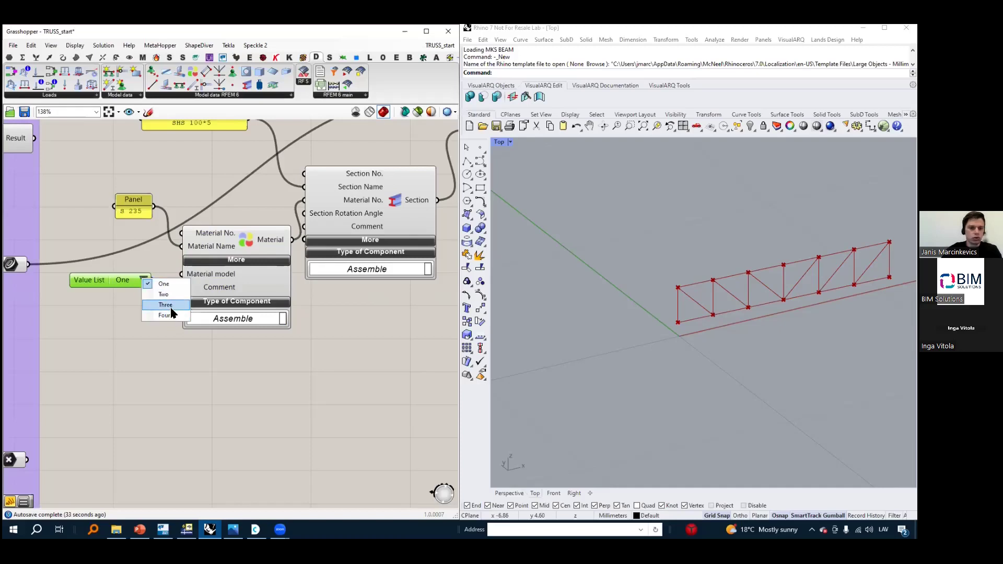
{"action": "left_click", "coordinate": [149, 284]}
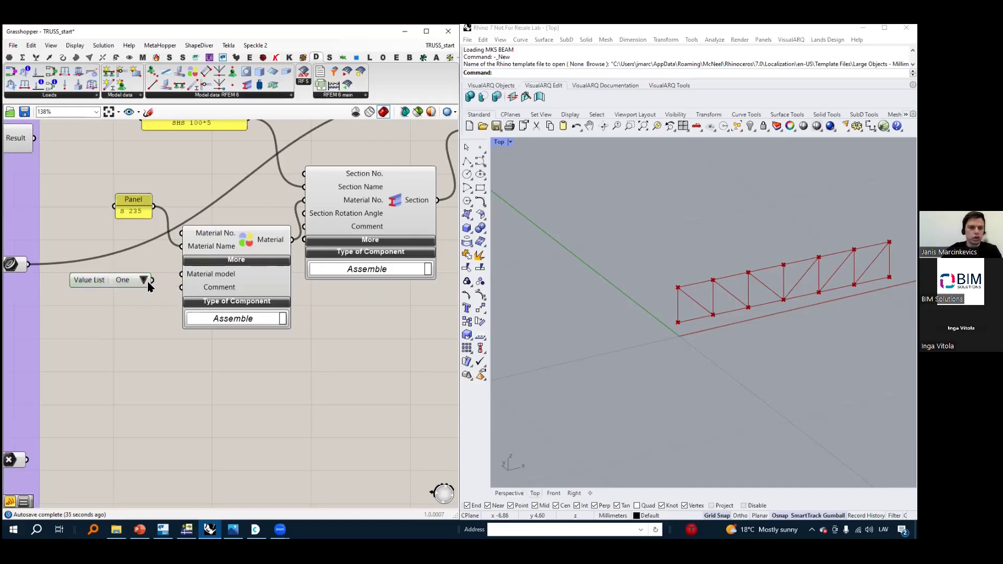
{"action": "left_click_drag", "start_coordinate": [152, 281], "coordinate": [178, 283]}
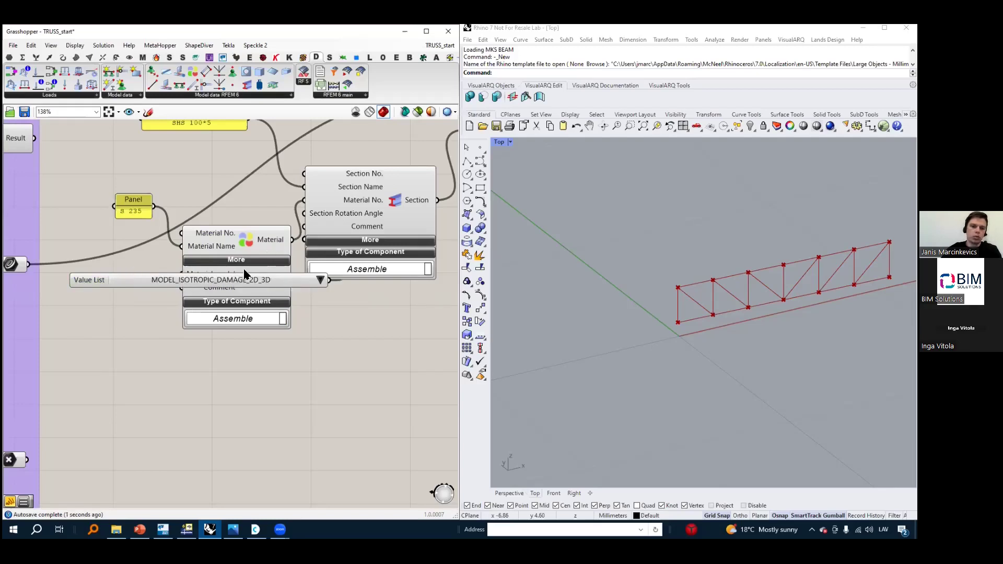
{"action": "left_click_drag", "start_coordinate": [130, 285], "coordinate": [116, 328]}
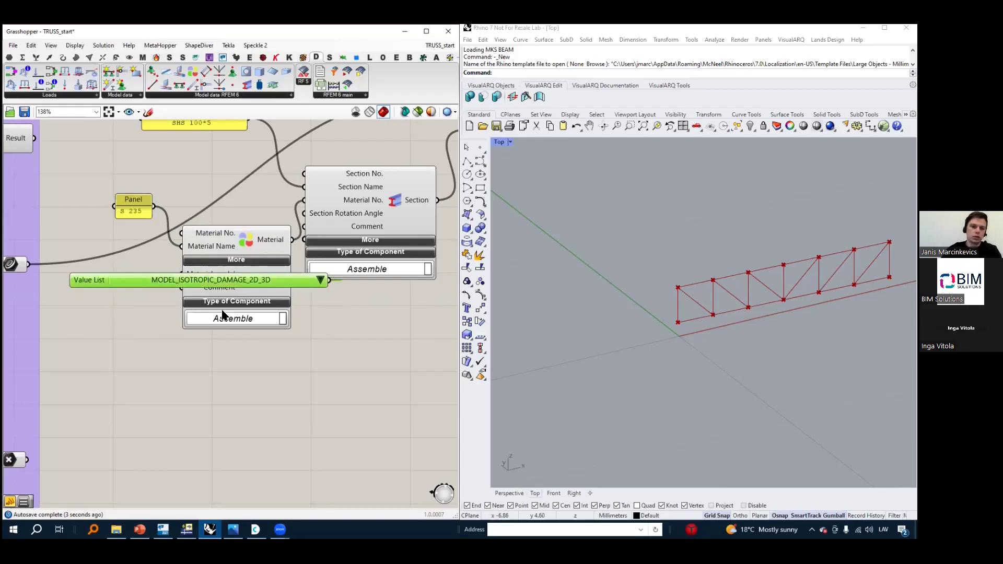
{"action": "scroll", "coordinate": [214, 308], "scroll_direction": "down", "scroll_amount": 1}
{"action": "left_click_drag", "start_coordinate": [139, 285], "coordinate": [15, 299]}
Set the material model in the Value List to MODEL_ISOTROPIC_LINEAR_ELASTIC
{"action": "scroll", "coordinate": [157, 324], "scroll_direction": "down", "scroll_amount": 1}
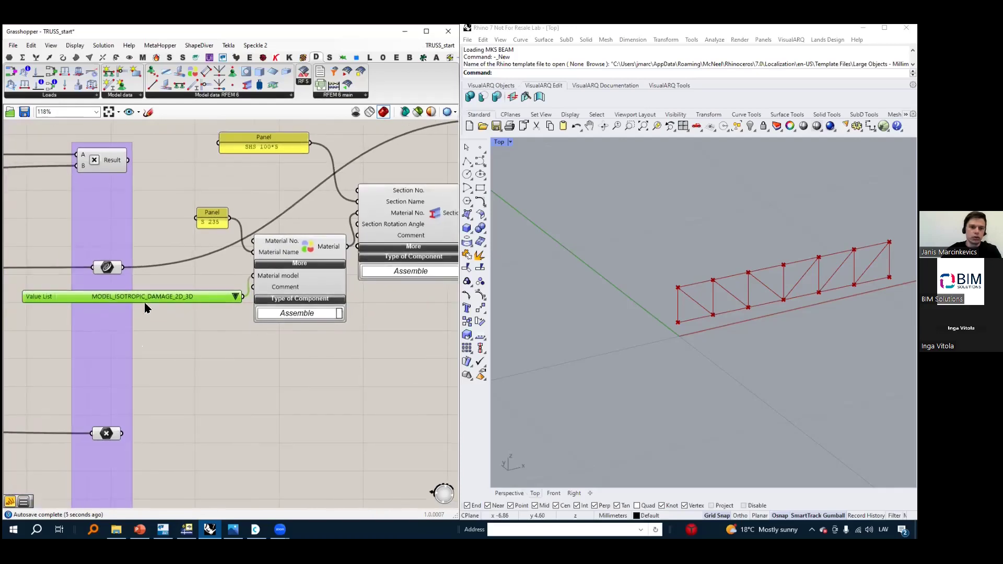
{"action": "scroll", "coordinate": [140, 300], "scroll_direction": "down", "scroll_amount": 1}
{"action": "scroll", "coordinate": [140, 300], "scroll_direction": "up", "scroll_amount": 2}
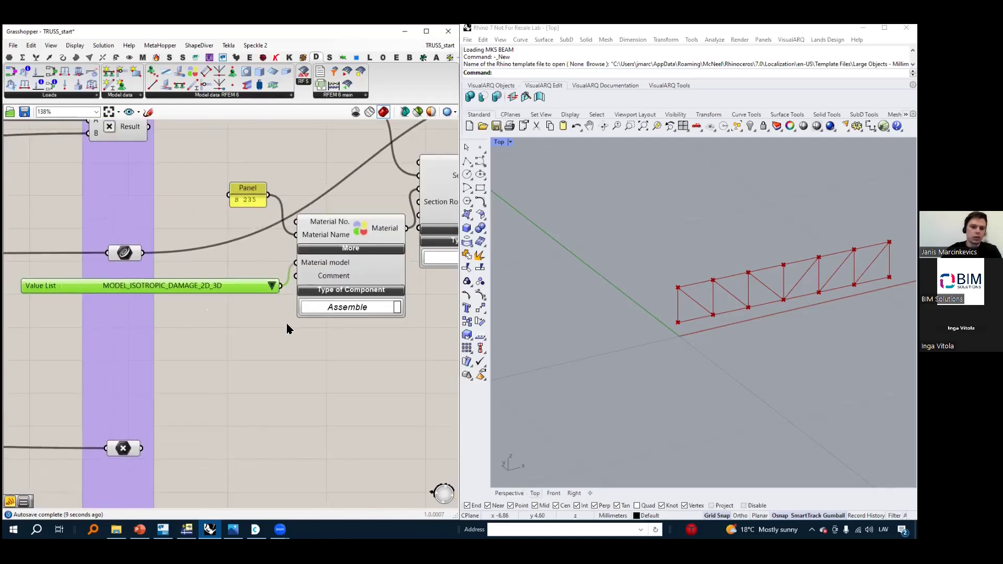
{"action": "left_click", "coordinate": [272, 287]}
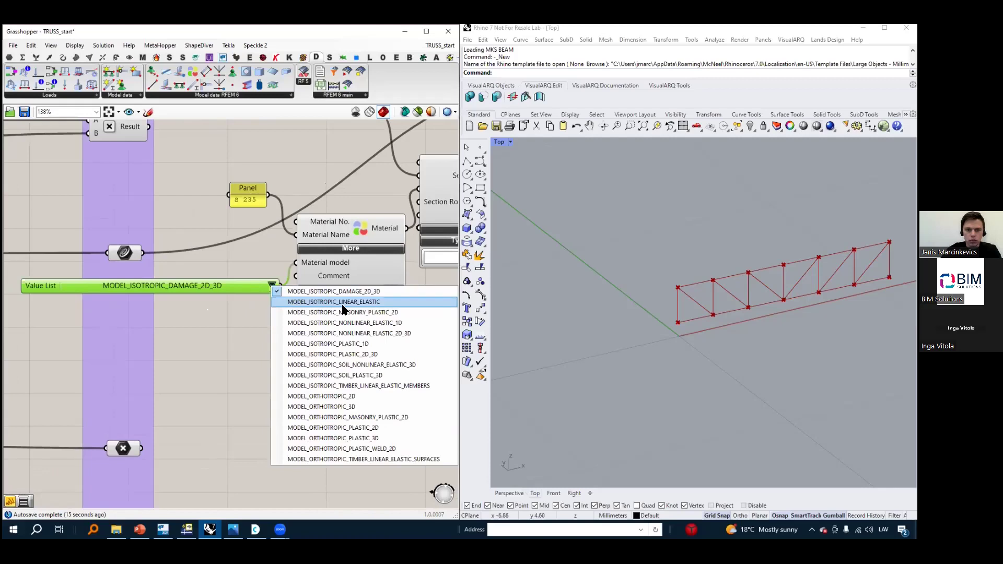
{"action": "left_click", "coordinate": [366, 306]}
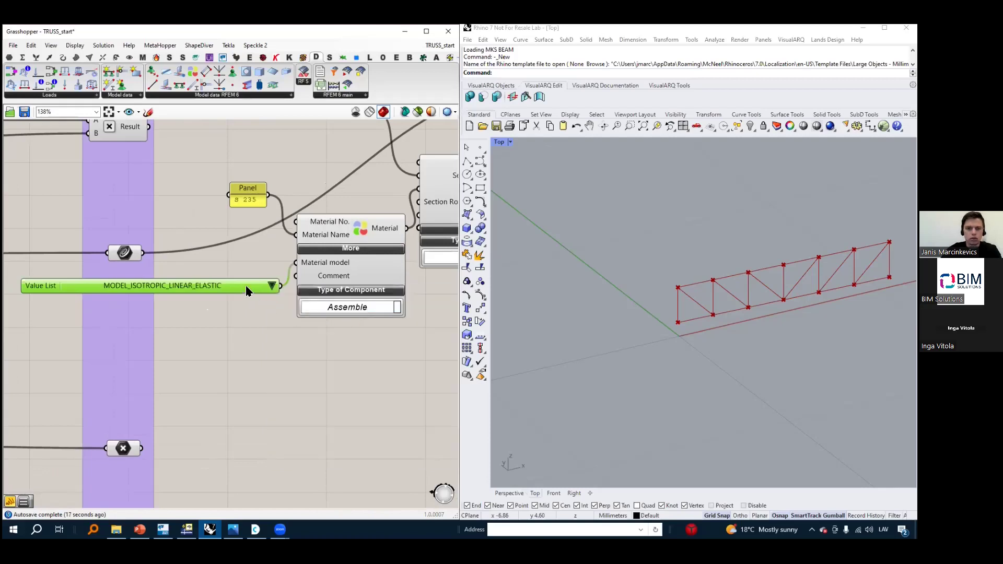
Connect the Member component's output to the Input of the RFEM export component
{"action": "right_click_drag", "start_coordinate": [383, 319], "coordinate": [207, 328]}
{"action": "scroll", "coordinate": [207, 327], "scroll_direction": "down", "scroll_amount": 1}
{"action": "right_click_drag", "start_coordinate": [321, 298], "coordinate": [184, 275]}
{"action": "scroll", "coordinate": [185, 249], "scroll_direction": "down", "scroll_amount": 1}
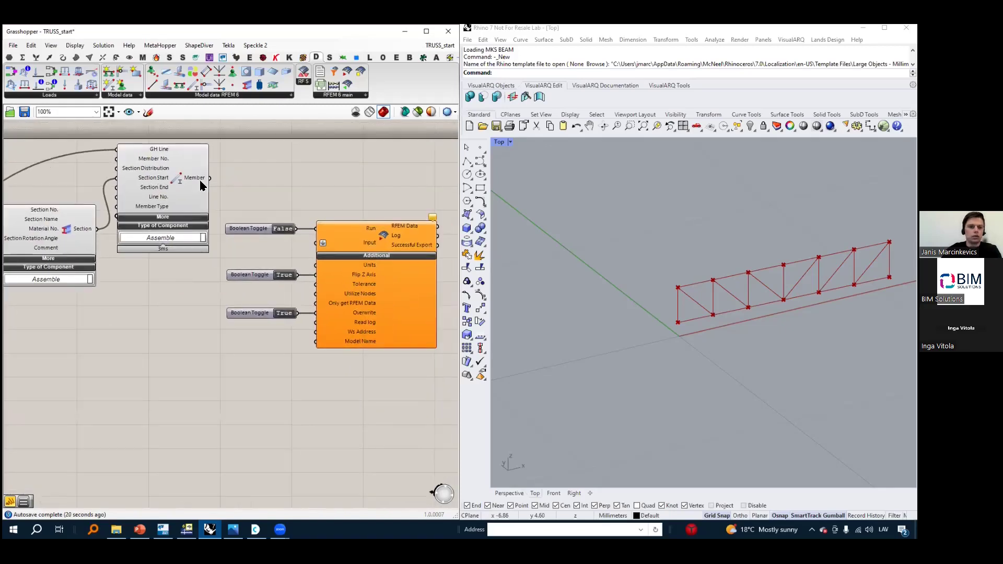
{"action": "left_click_drag", "start_coordinate": [209, 178], "coordinate": [322, 244]}
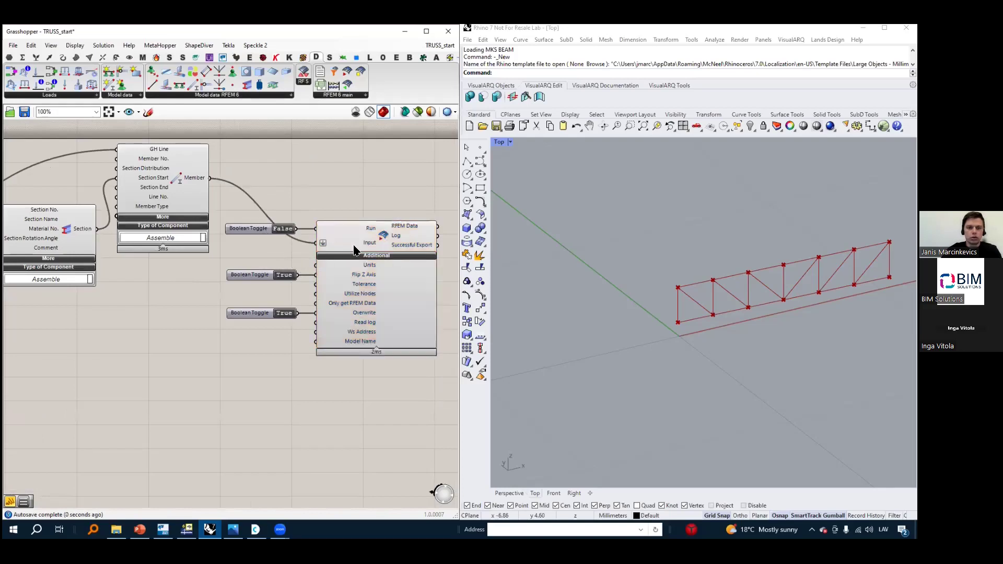
{"action": "scroll", "coordinate": [363, 215], "scroll_direction": "down", "scroll_amount": 3}
{"action": "right_click_drag", "start_coordinate": [363, 214], "coordinate": [395, 209]}
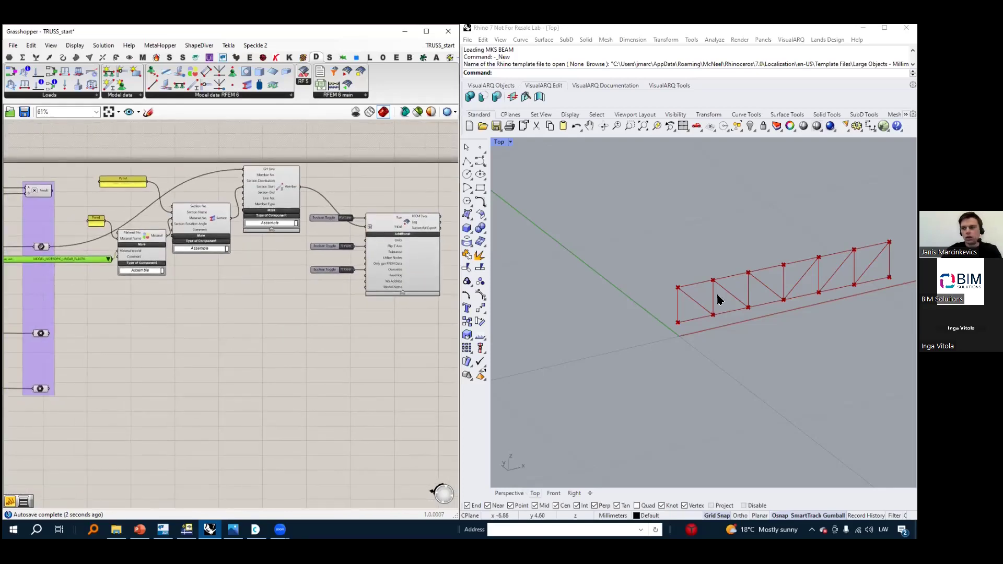
{"action": "key", "text": "alt+Tab"}
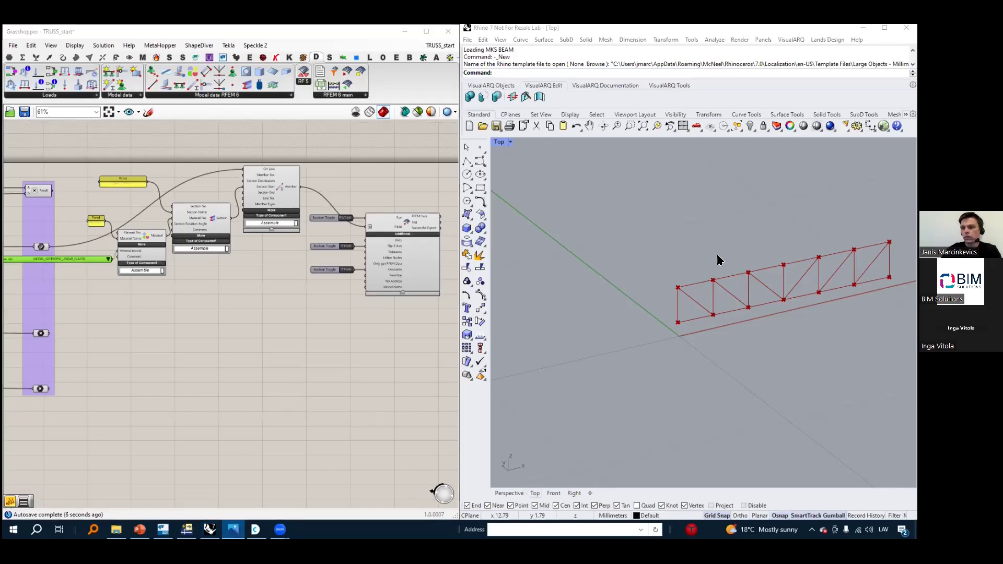
{"action": "left_click", "coordinate": [347, 332]}
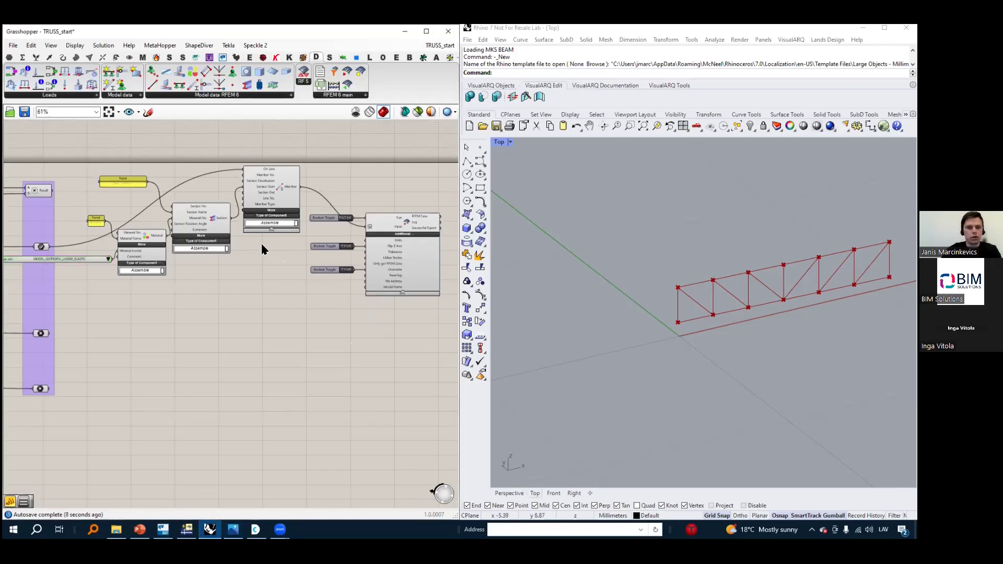
Add an RFEM Nodal Support component to the canvas below the Member component
{"action": "scroll", "coordinate": [282, 239], "scroll_direction": "up", "scroll_amount": 2}
{"action": "scroll", "coordinate": [260, 254], "scroll_direction": "down", "scroll_amount": 2}
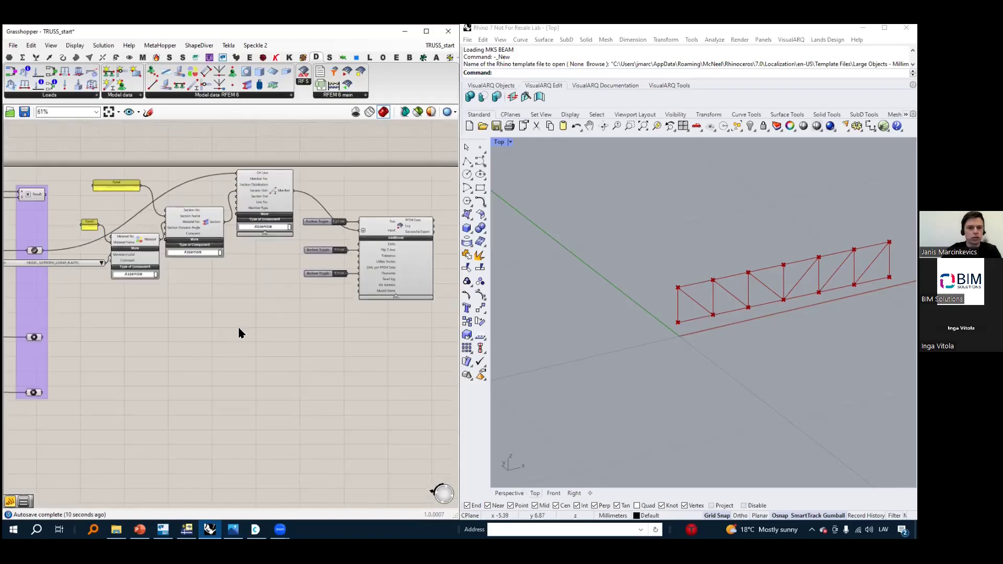
{"action": "left_click_drag", "start_coordinate": [233, 73], "coordinate": [268, 304]}
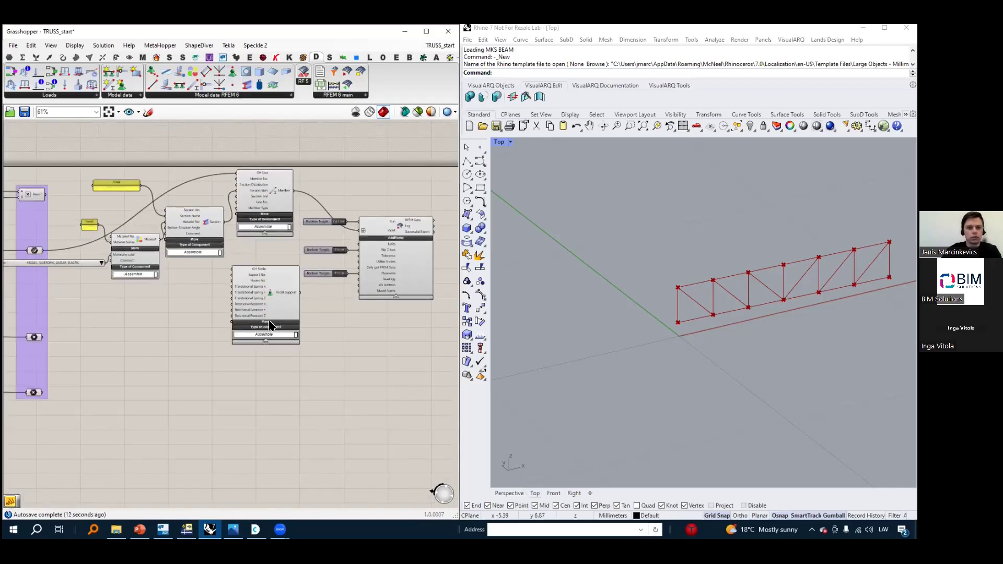
{"action": "scroll", "coordinate": [270, 325], "scroll_direction": "up", "scroll_amount": 3}
{"action": "left_click", "coordinate": [281, 328]}
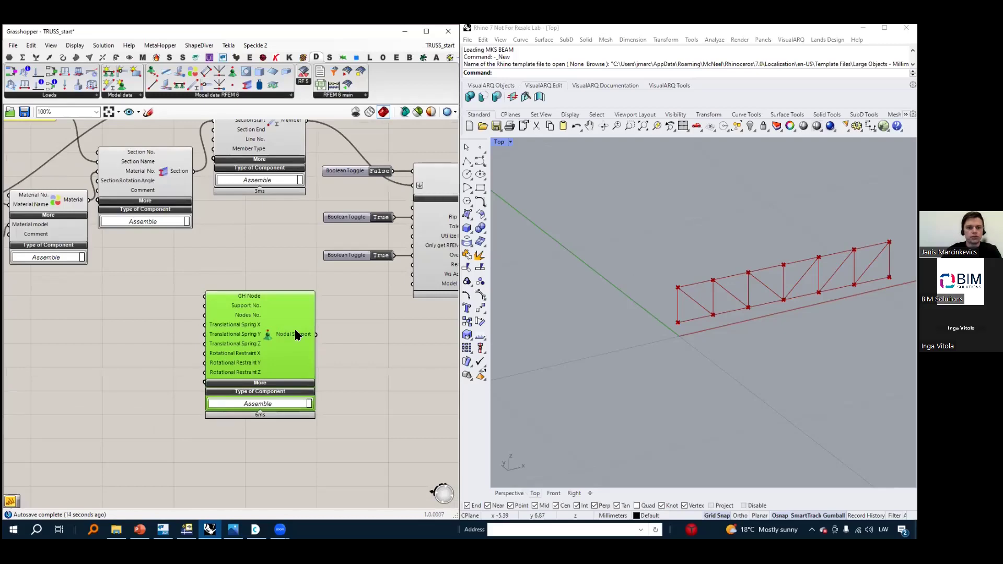
Examine the Nodal Support inputs and preview each of the two point parameters in the Rhino viewport to identify the support nodes
{"action": "scroll", "coordinate": [241, 309], "scroll_direction": "up", "scroll_amount": 1}
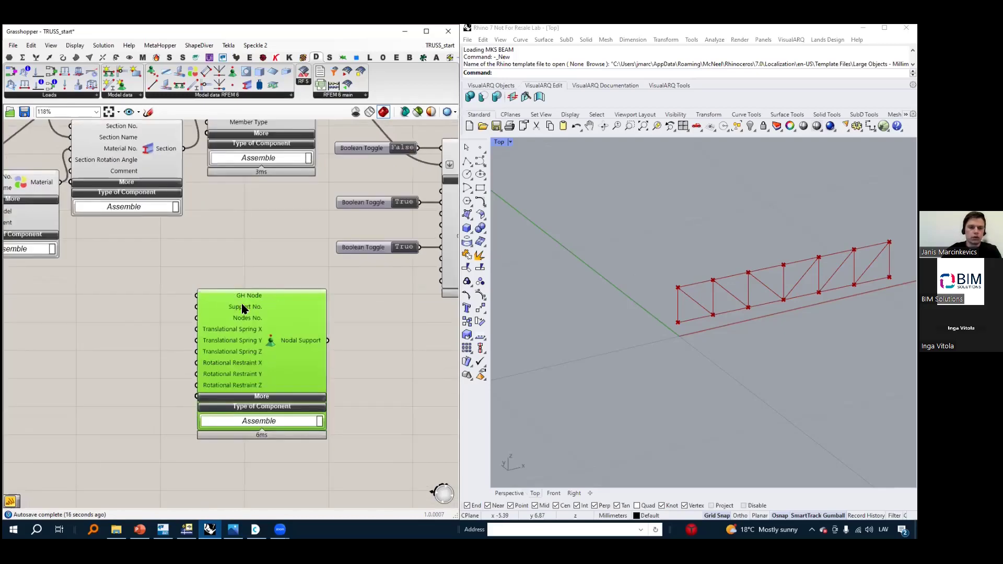
{"action": "scroll", "coordinate": [260, 298], "scroll_direction": "up", "scroll_amount": 3}
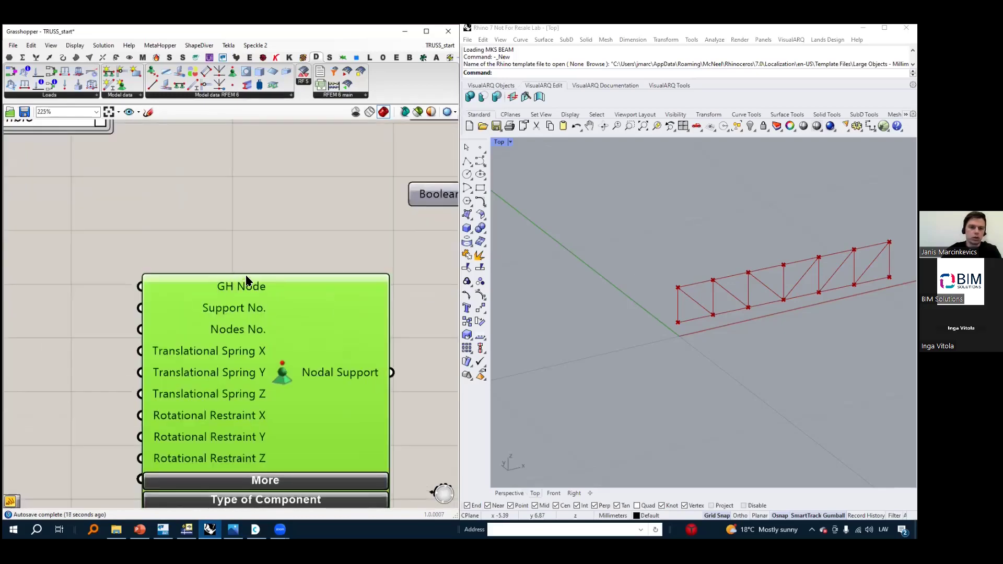
{"action": "scroll", "coordinate": [245, 272], "scroll_direction": "down", "scroll_amount": 6}
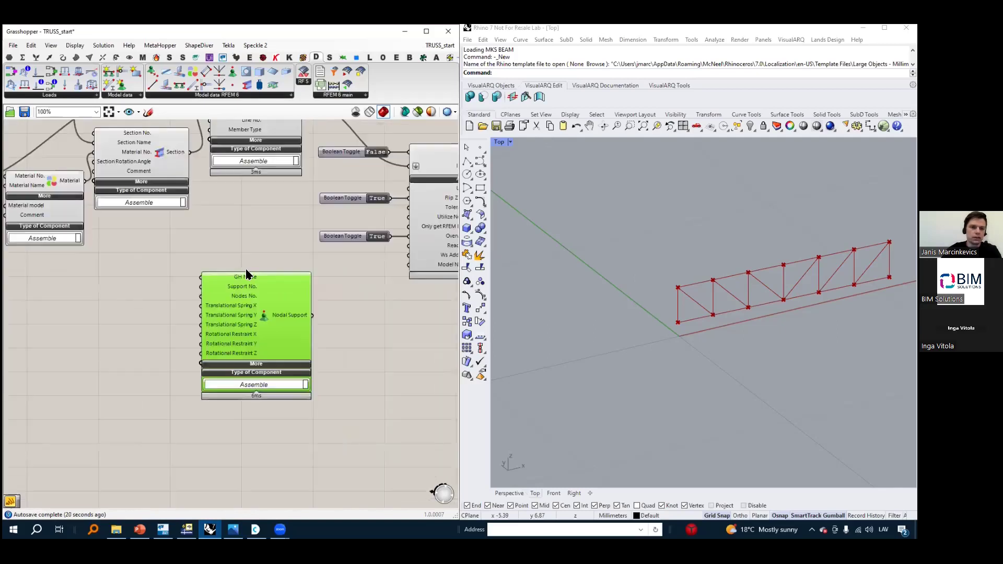
{"action": "left_click", "coordinate": [76, 293]}
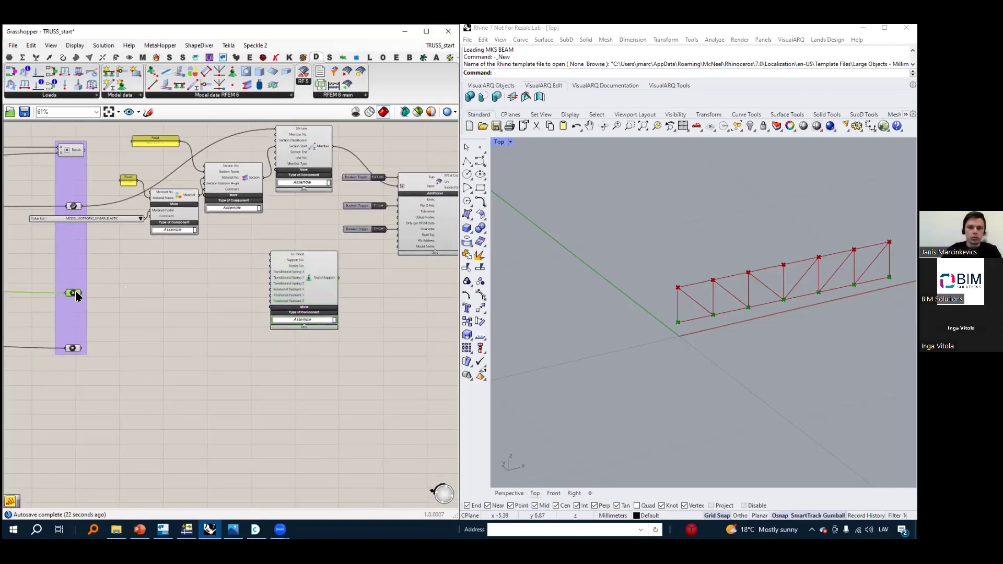
{"action": "left_click", "coordinate": [73, 348]}
{"action": "left_click", "coordinate": [101, 366]}
{"action": "scroll", "coordinate": [82, 359], "scroll_direction": "up", "scroll_amount": 1}
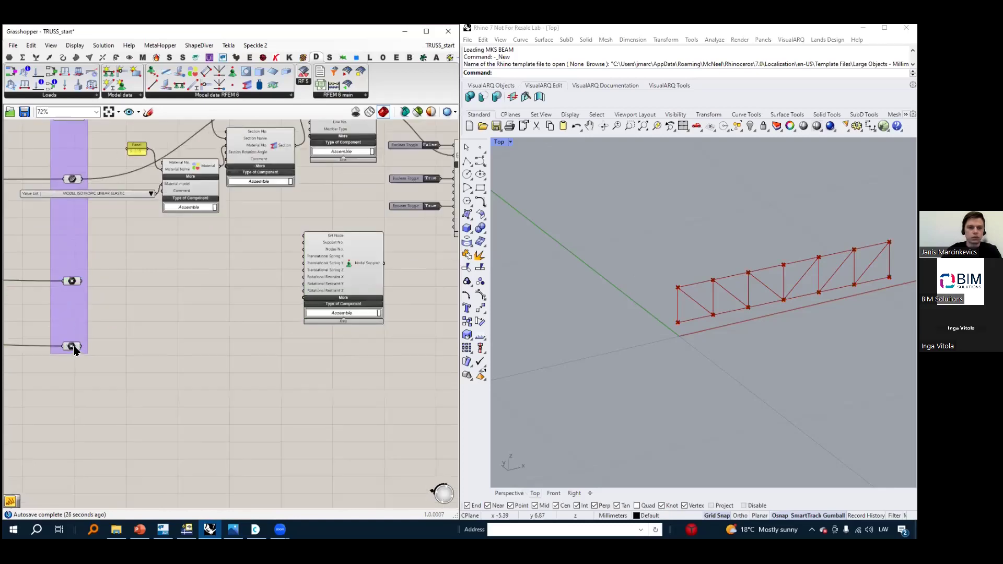
{"action": "left_click", "coordinate": [92, 349]}
{"action": "scroll", "coordinate": [625, 300], "scroll_direction": "down", "scroll_amount": 3}
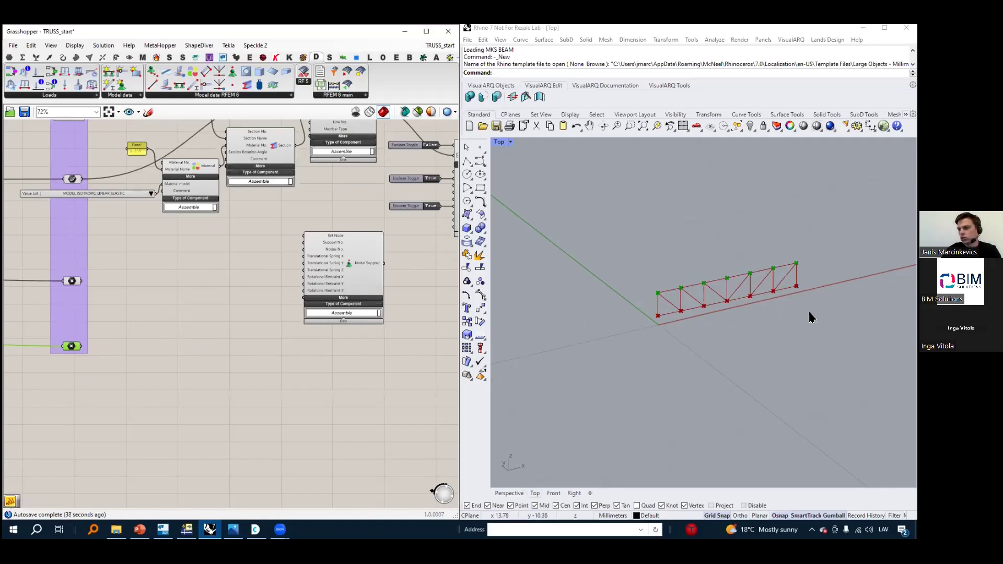
Add a List Item component and connect the lower point parameter in the purple group to its List input
{"action": "left_click", "coordinate": [189, 343]}
{"action": "type", "text": "list"}
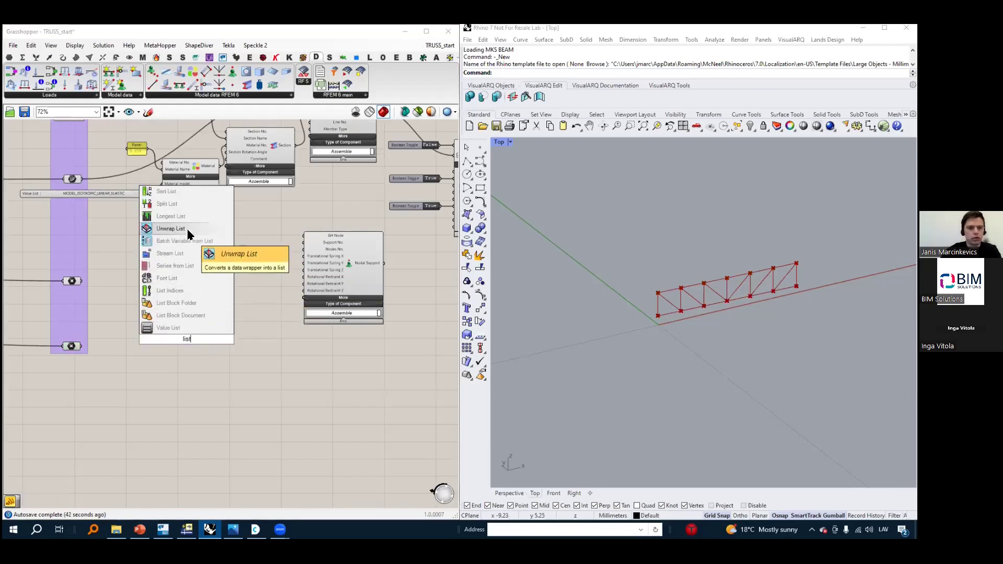
{"action": "left_click_drag", "start_coordinate": [206, 337], "coordinate": [180, 339]}
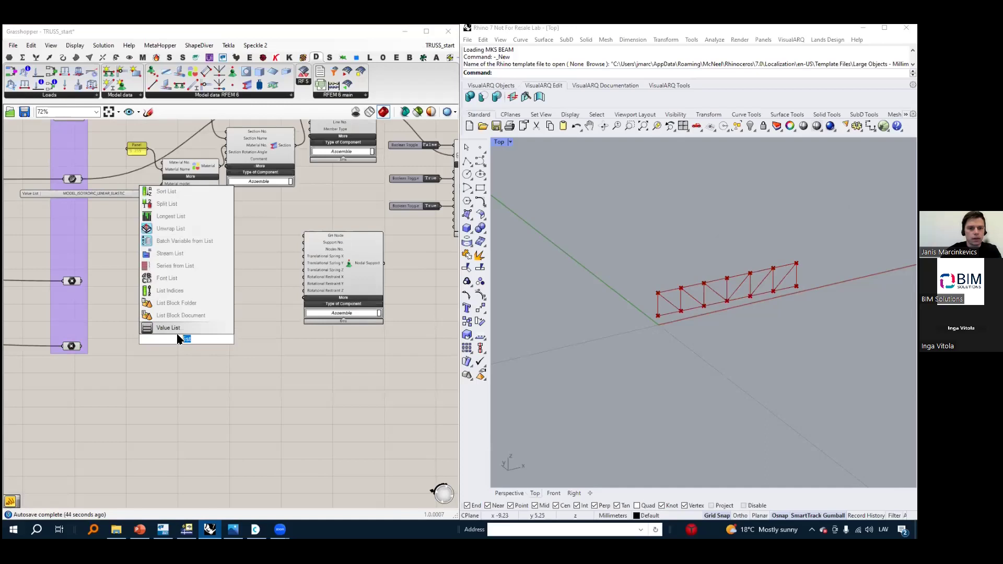
{"action": "type", "text": "item"}
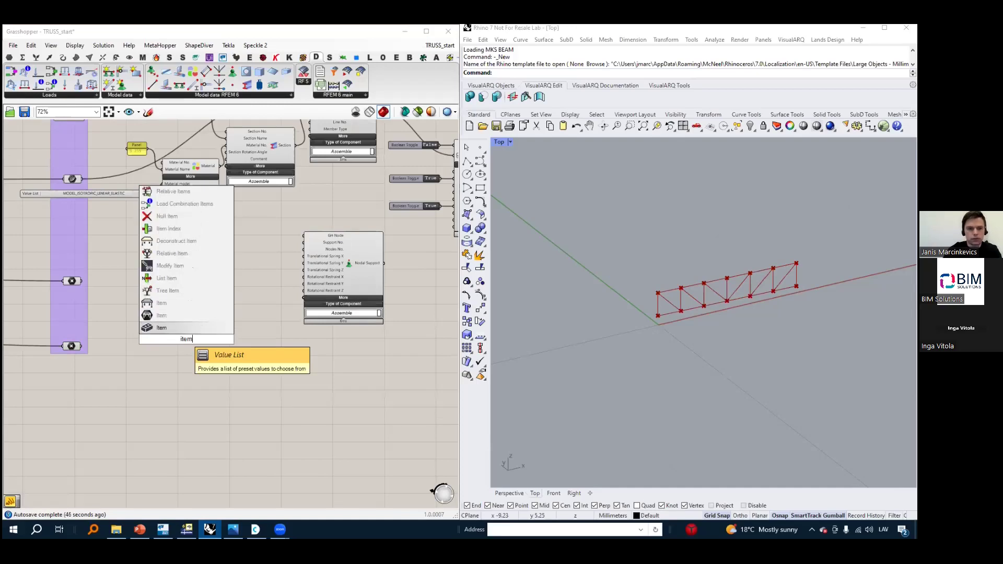
{"action": "left_click", "coordinate": [199, 278]}
{"action": "scroll", "coordinate": [82, 345], "scroll_direction": "up", "scroll_amount": 3}
{"action": "left_click_drag", "start_coordinate": [80, 346], "coordinate": [235, 349]}
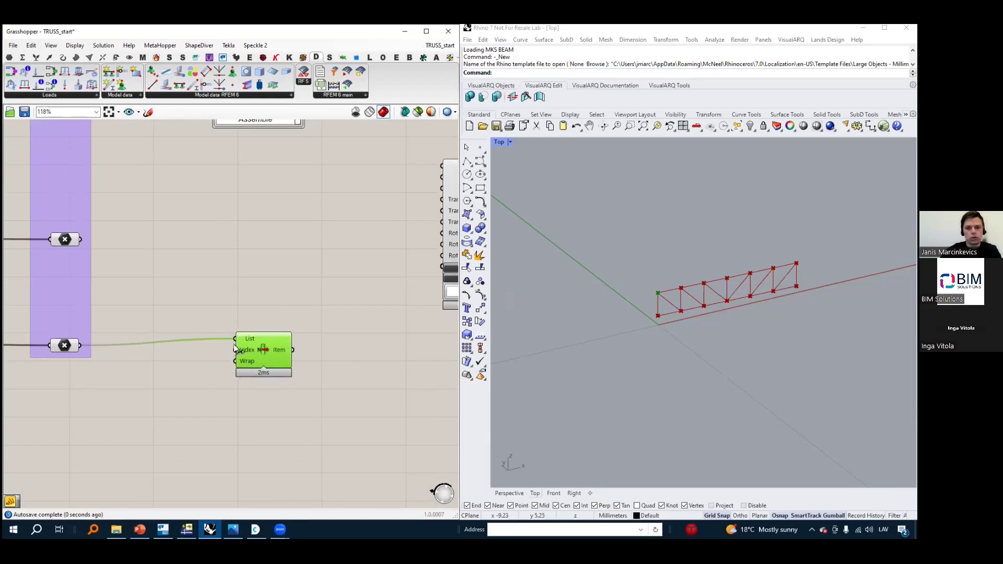
Add a panel beside the List Item component containing 0 and -1 on separate lines
{"action": "double_click", "coordinate": [169, 386]}
{"action": "type", "text": "//0"}
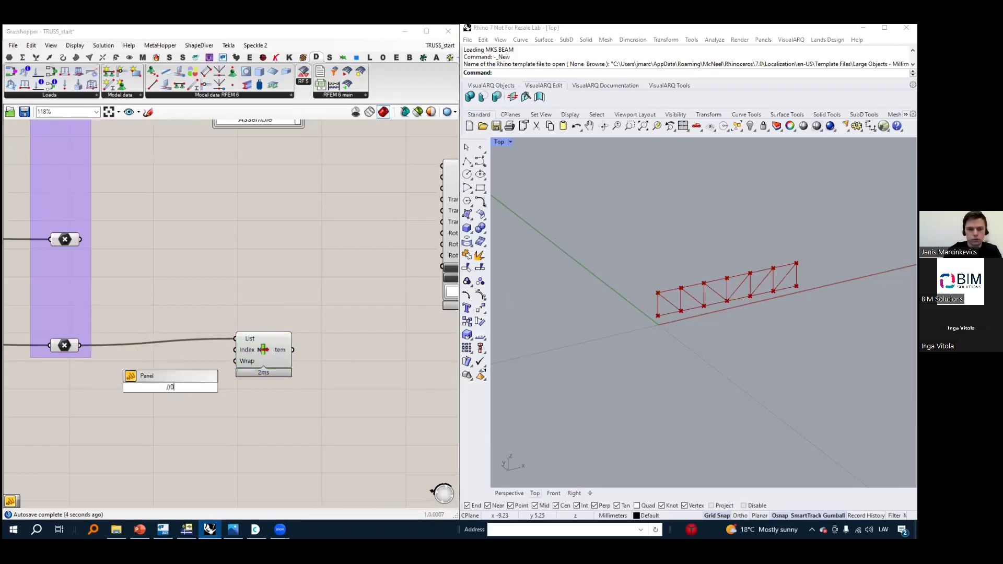
{"action": "key", "text": "Return"}
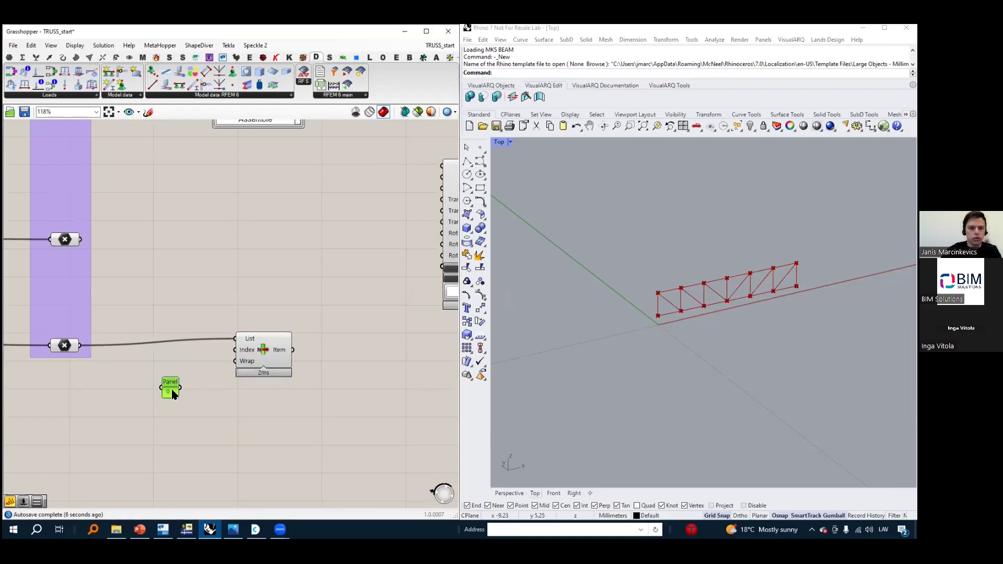
{"action": "double_click", "coordinate": [171, 391]}
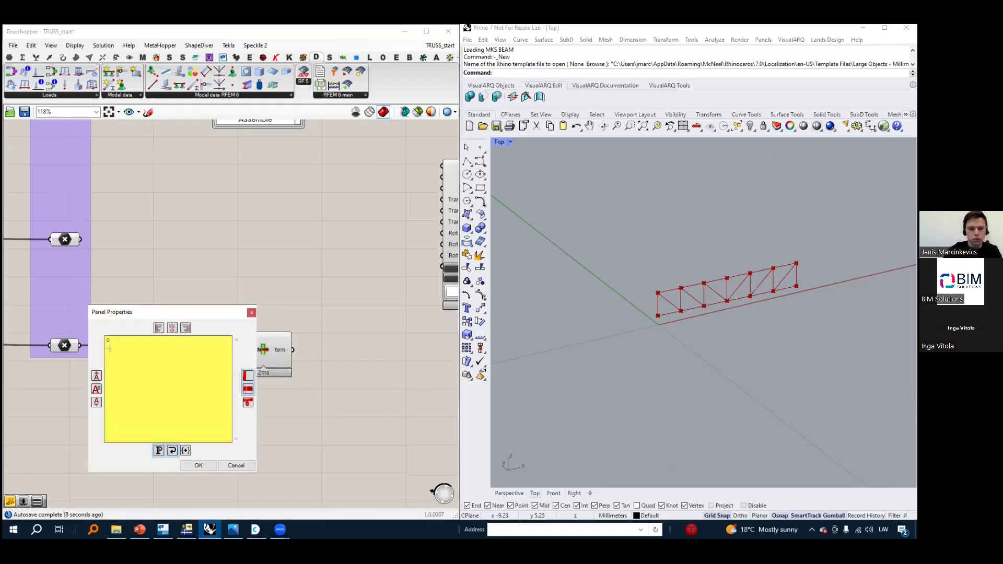
{"action": "left_click", "coordinate": [198, 466]}
Enlarge the index panel, make it output each line as a separate item, and connect it to the List Item's Index input
{"action": "scroll", "coordinate": [163, 398], "scroll_direction": "up", "scroll_amount": 3}
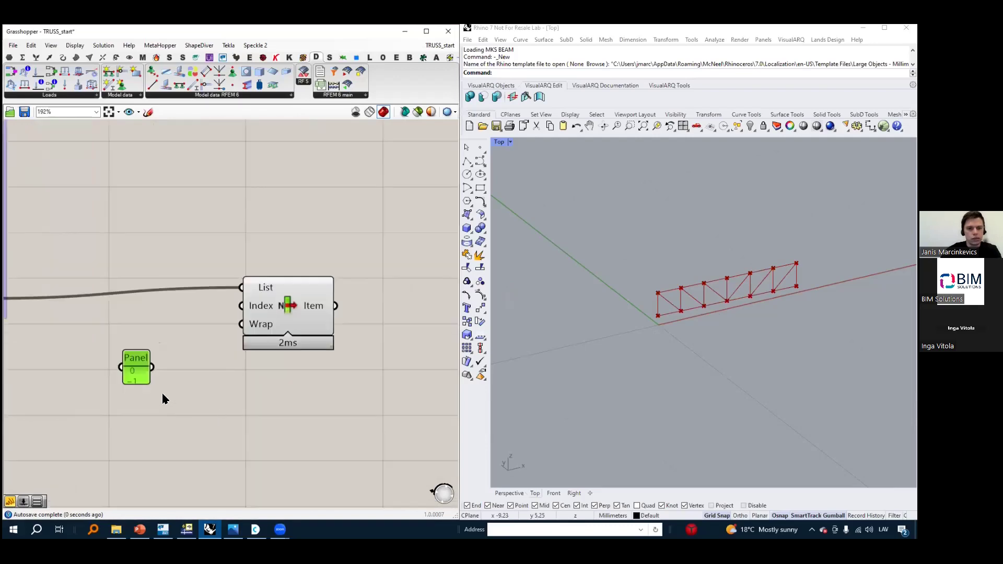
{"action": "left_click_drag", "start_coordinate": [146, 388], "coordinate": [170, 399]}
{"action": "double_click", "coordinate": [137, 393]}
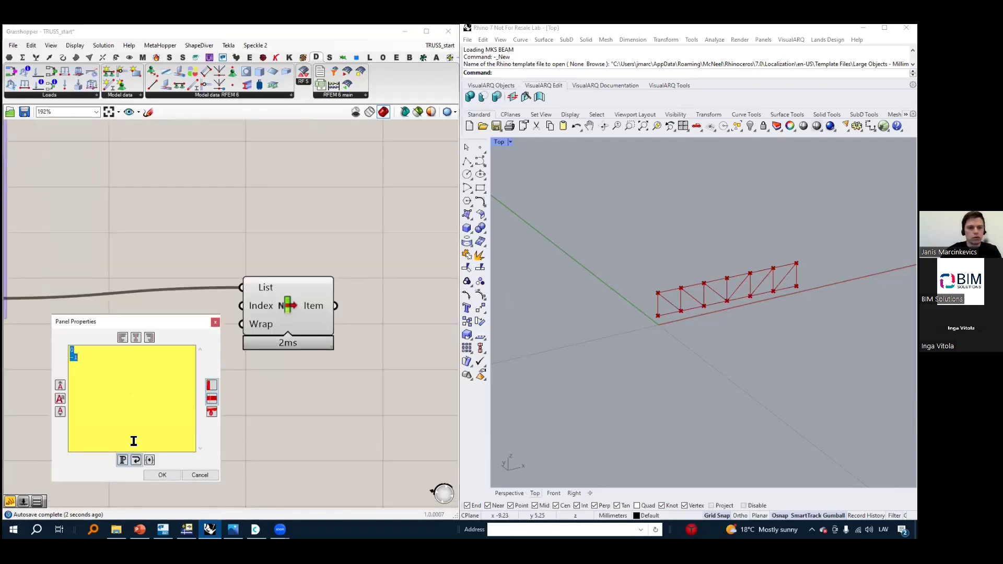
{"action": "left_click", "coordinate": [162, 475]}
{"action": "left_click_drag", "start_coordinate": [171, 387], "coordinate": [242, 307]}
{"action": "left_click", "coordinate": [303, 308]}
Connect the List Item output to the Nodal Support's GH Node input and shift the Nodal Support component farther from the List Item
{"action": "scroll", "coordinate": [257, 308], "scroll_direction": "down", "scroll_amount": 4}
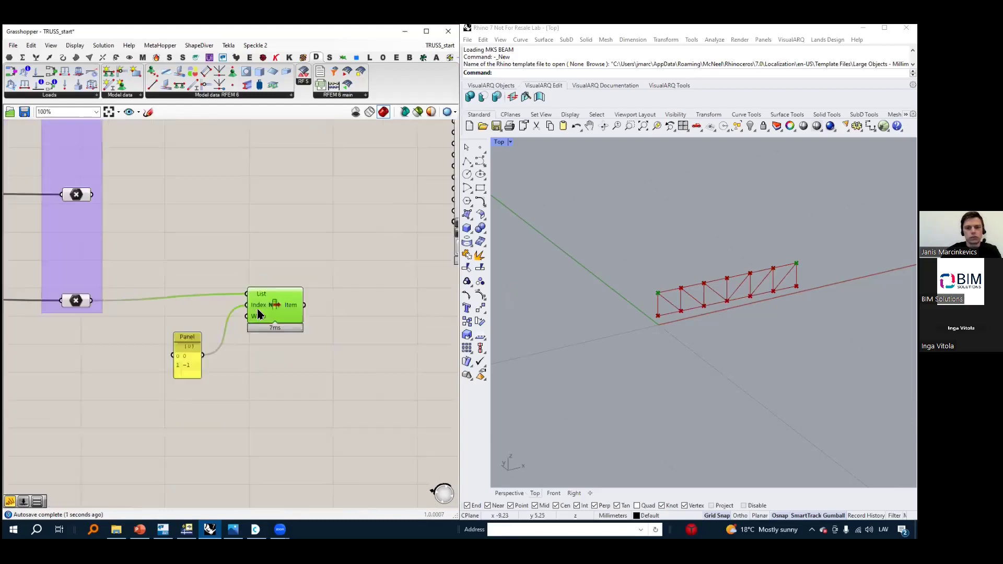
{"action": "right_click_drag", "start_coordinate": [270, 315], "coordinate": [181, 355]}
{"action": "left_click_drag", "start_coordinate": [202, 345], "coordinate": [316, 234]}
{"action": "scroll", "coordinate": [315, 230], "scroll_direction": "up", "scroll_amount": 3}
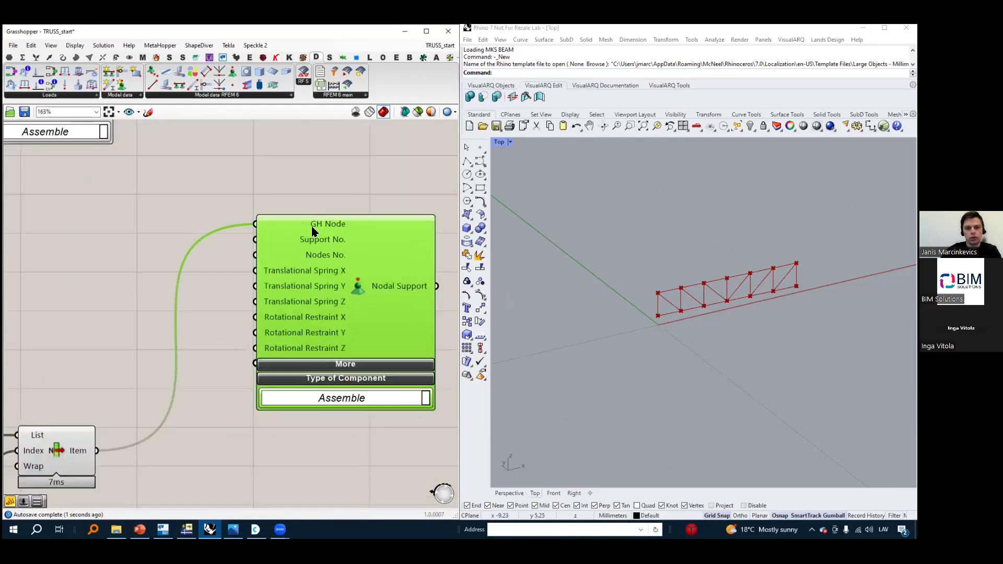
{"action": "mouse_move", "coordinate": [335, 233]}
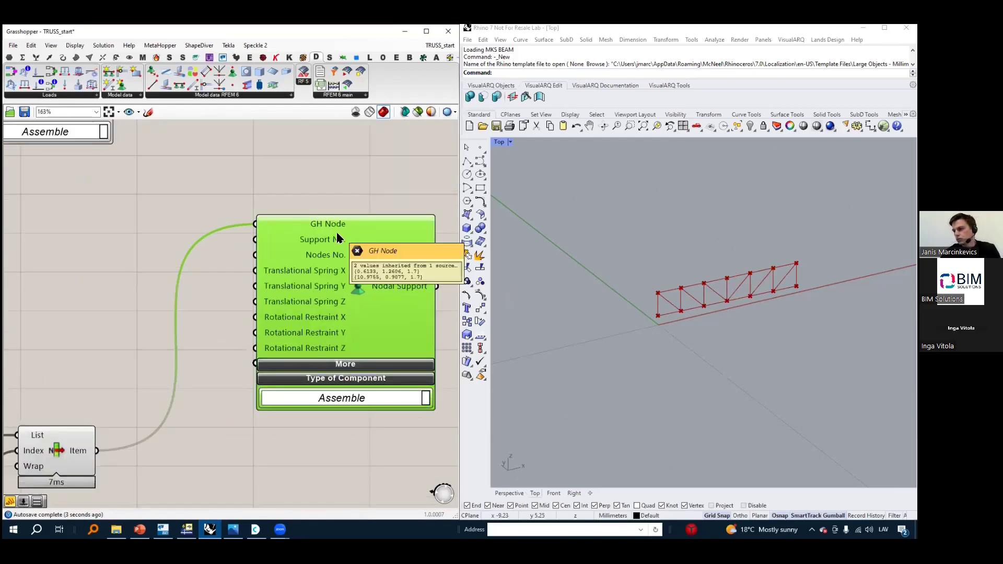
{"action": "scroll", "coordinate": [225, 258], "scroll_direction": "down", "scroll_amount": 2}
{"action": "right_click_drag", "start_coordinate": [359, 301], "coordinate": [299, 299]}
{"action": "left_click_drag", "start_coordinate": [229, 274], "coordinate": [269, 275]}
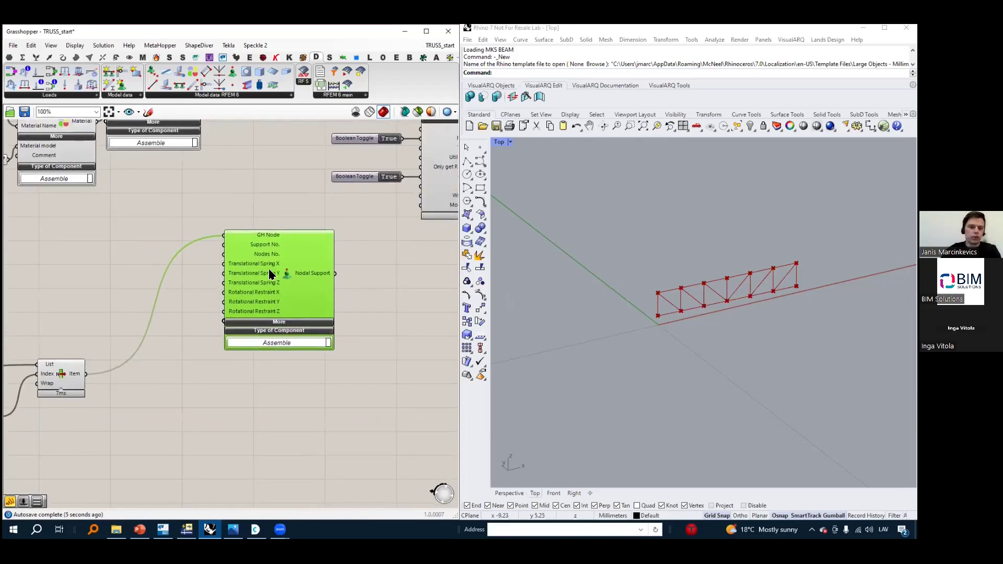
Add a panel containing inf beside the Nodal Support's spring inputs, enlarge it slightly and position it clear of them
{"action": "scroll", "coordinate": [270, 274], "scroll_direction": "up", "scroll_amount": 3}
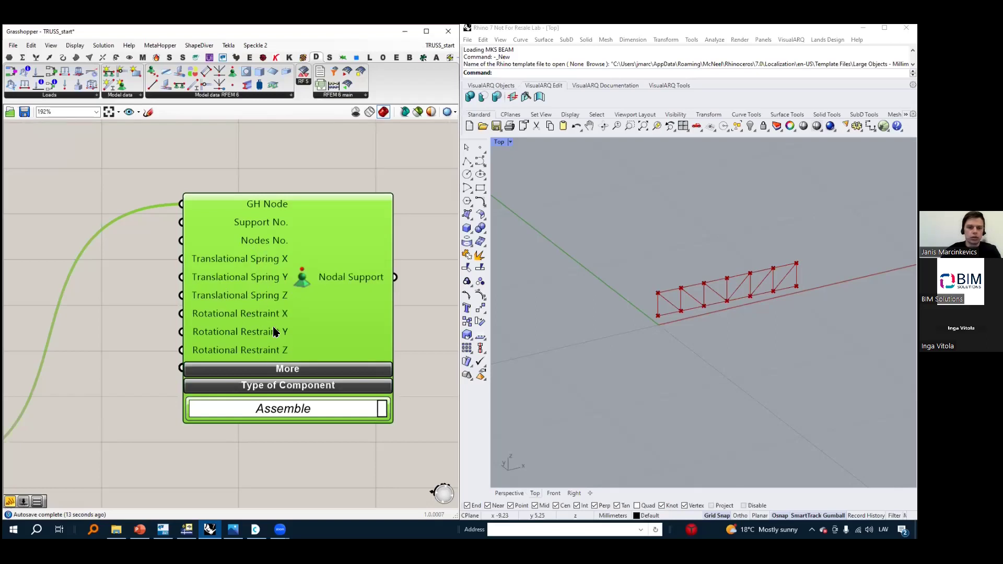
{"action": "scroll", "coordinate": [263, 342], "scroll_direction": "down", "scroll_amount": 1}
{"action": "right_click_drag", "start_coordinate": [147, 324], "coordinate": [203, 327]}
{"action": "double_click", "coordinate": [171, 339]}
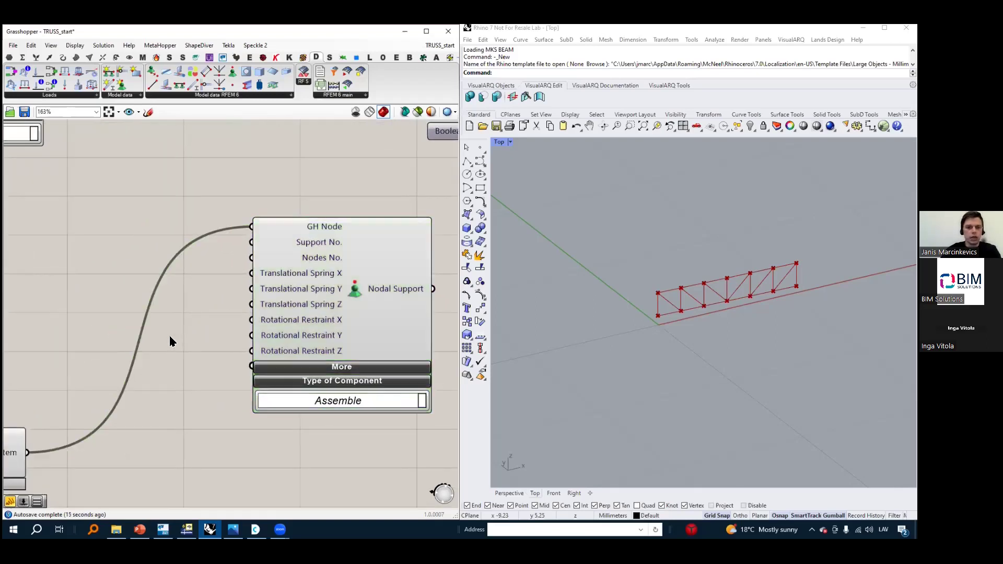
{"action": "type", "text": "//inf"}
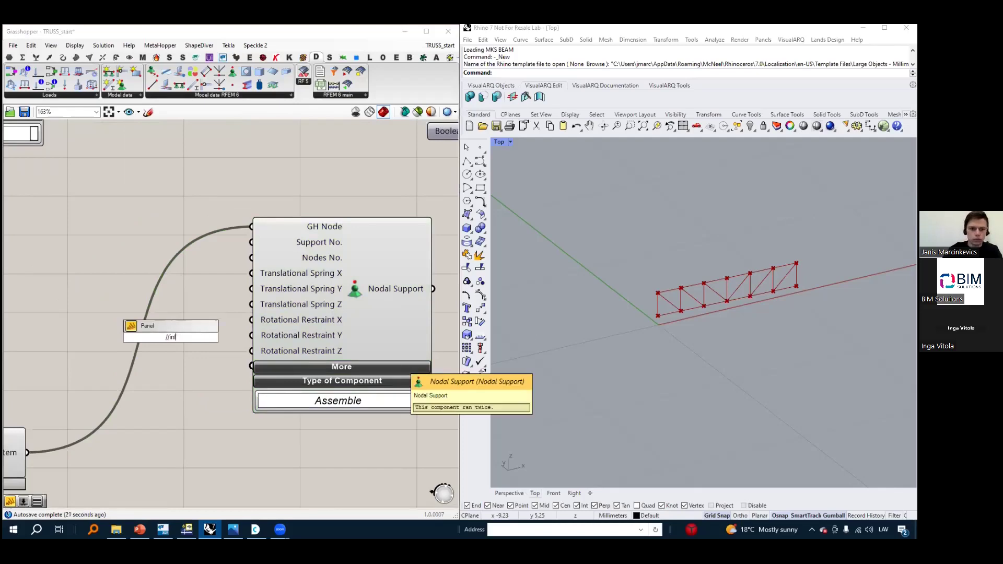
{"action": "key", "text": "Return"}
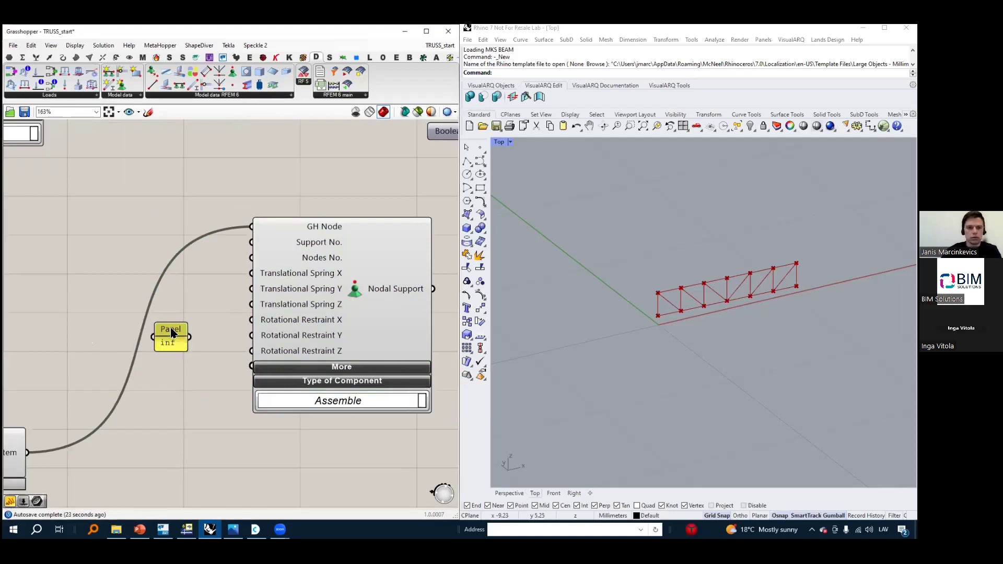
{"action": "scroll", "coordinate": [203, 331], "scroll_direction": "up", "scroll_amount": 3}
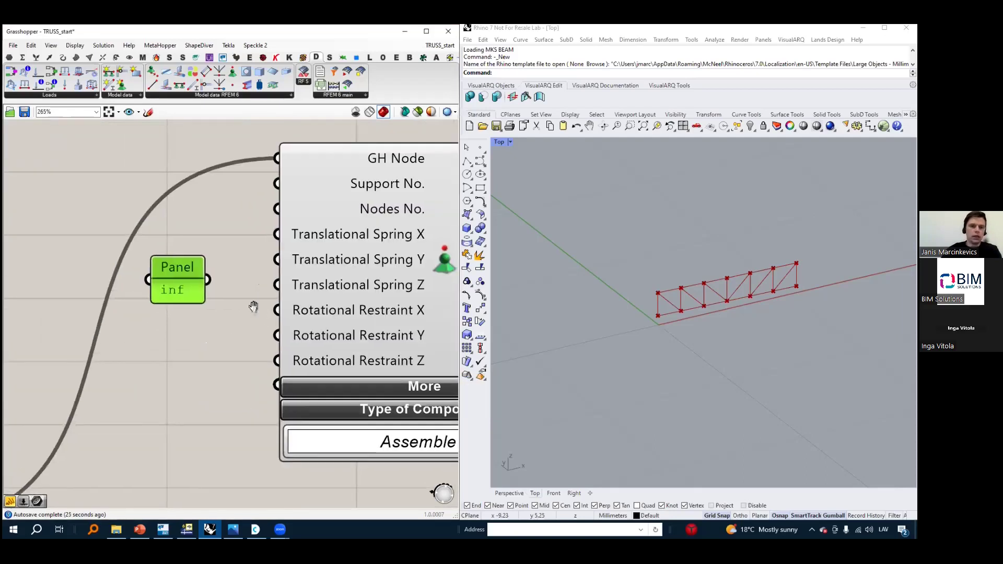
{"action": "scroll", "coordinate": [159, 287], "scroll_direction": "down", "scroll_amount": 1}
{"action": "scroll", "coordinate": [112, 287], "scroll_direction": "up", "scroll_amount": 1}
{"action": "left_click_drag", "start_coordinate": [135, 292], "coordinate": [151, 305]}
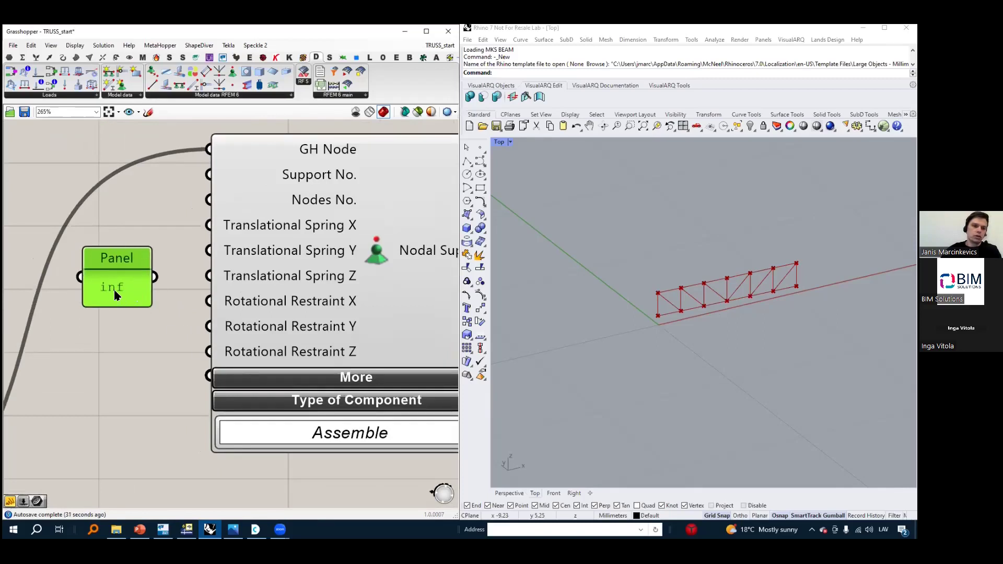
{"action": "mouse_move", "coordinate": [137, 252]}
{"action": "left_mouse_down"}
{"action": "mouse_move", "coordinate": [124, 236]}
{"action": "mouse_move", "coordinate": [122, 247]}
{"action": "left_mouse_up"}
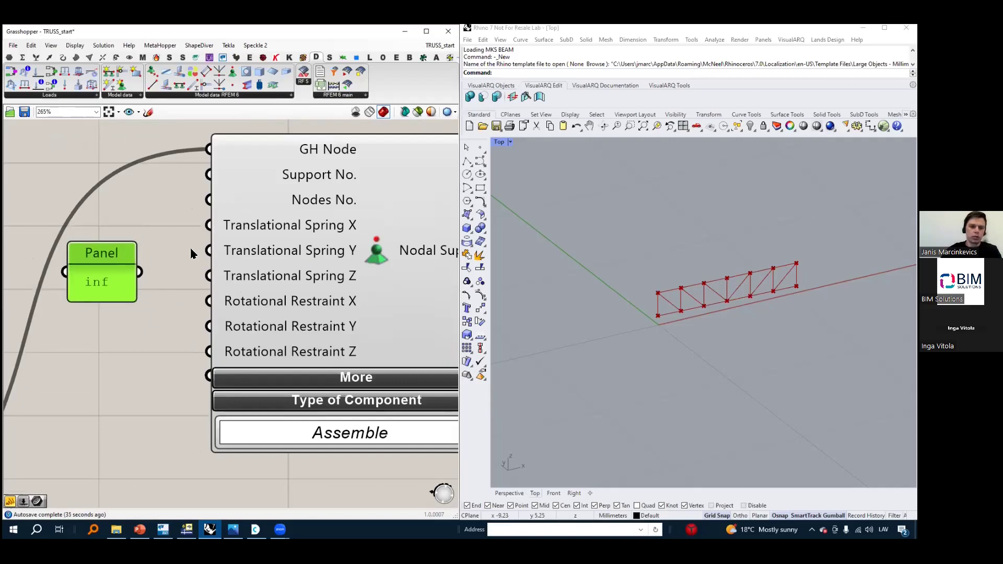
Connect the inf panel to the Nodal Support's Translational Spring X, Y, Z and Rotational Restraint X, Y, Z inputs
{"action": "mouse_move", "coordinate": [206, 242]}
{"action": "left_mouse_down"}
{"action": "mouse_move", "coordinate": [160, 266]}
{"action": "mouse_move", "coordinate": [204, 257]}
{"action": "left_mouse_up"}
{"action": "left_click_drag", "start_coordinate": [144, 271], "coordinate": [202, 278]}
{"action": "left_click_drag", "start_coordinate": [140, 271], "coordinate": [209, 301]}
{"action": "left_click_drag", "start_coordinate": [140, 271], "coordinate": [208, 326]}
{"action": "left_click_drag", "start_coordinate": [140, 271], "coordinate": [208, 351]}
{"action": "scroll", "coordinate": [157, 345], "scroll_direction": "down", "scroll_amount": 3}
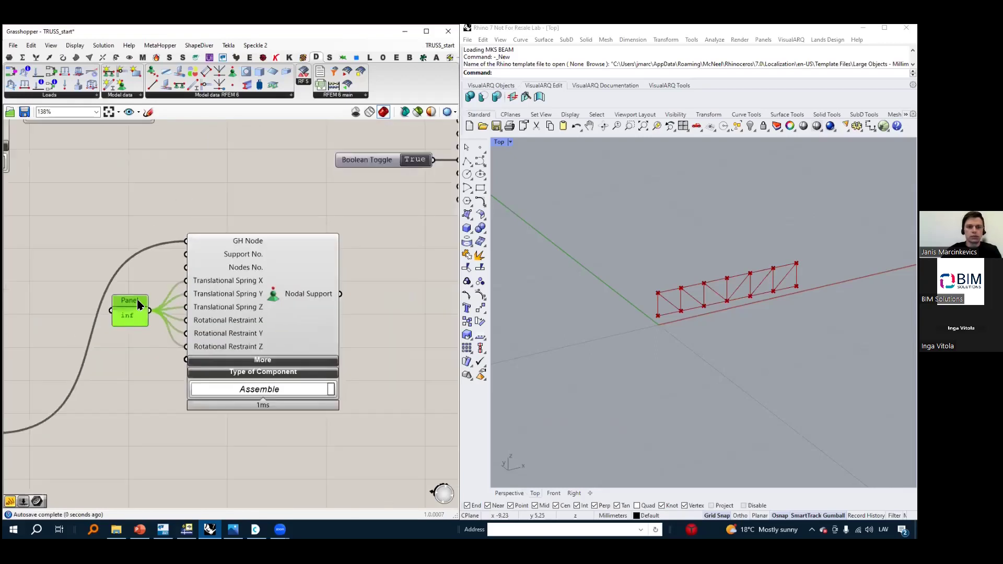
Connect the Nodal Support output to the RFEM export component's Input, keeping the existing Member connection
{"action": "scroll", "coordinate": [139, 304], "scroll_direction": "down", "scroll_amount": 2}
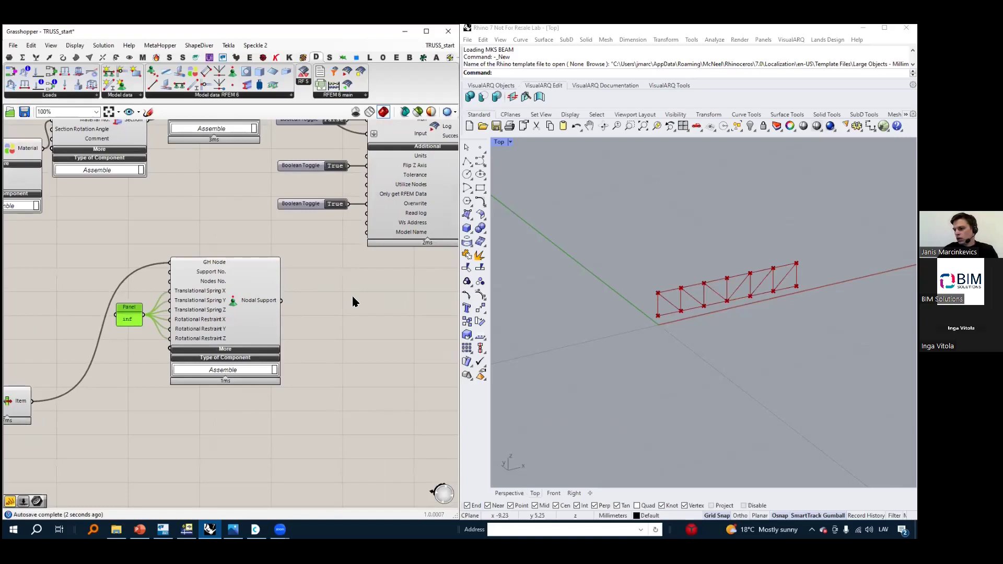
{"action": "right_click_drag", "start_coordinate": [307, 309], "coordinate": [298, 367]}
{"action": "left_click_drag", "start_coordinate": [256, 365], "coordinate": [344, 200]}
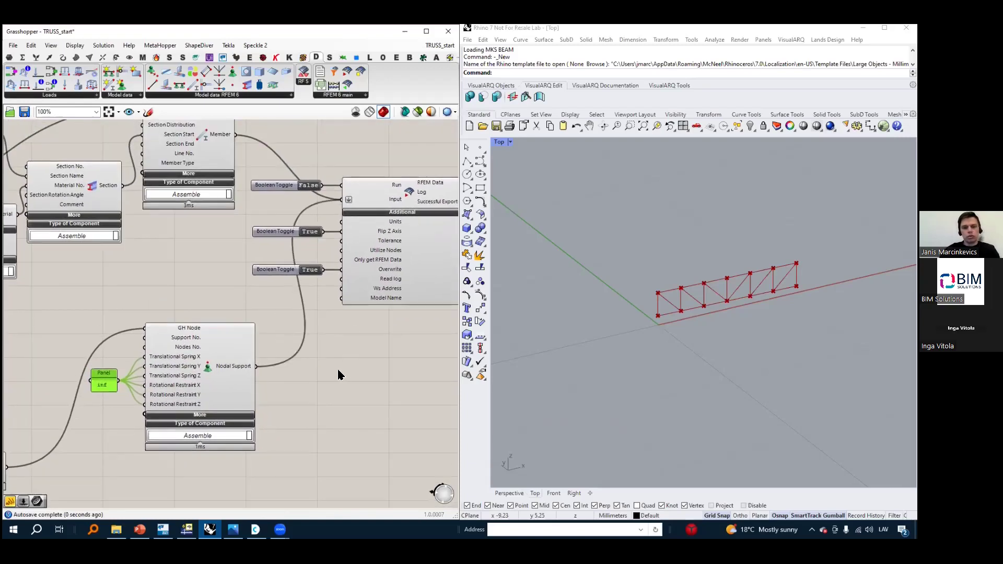
{"action": "right_click_drag", "start_coordinate": [290, 152], "coordinate": [289, 174]}
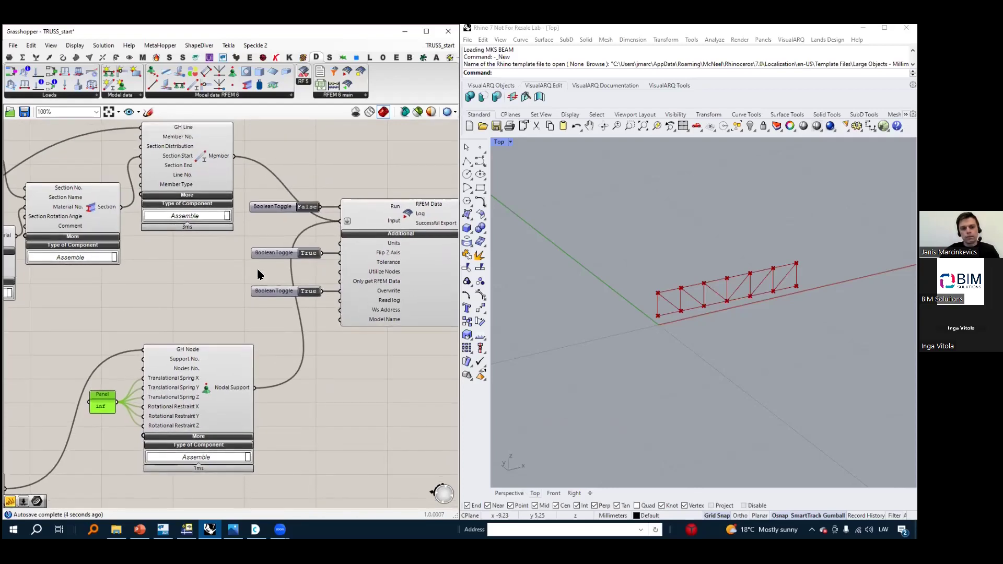
{"action": "scroll", "coordinate": [361, 233], "scroll_direction": "up", "scroll_amount": 2}
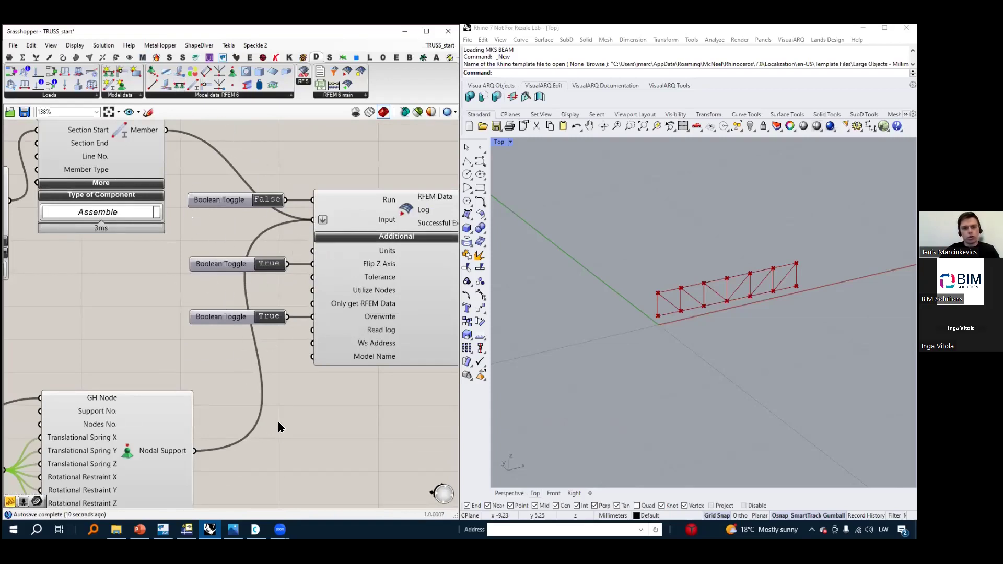
{"action": "scroll", "coordinate": [326, 222], "scroll_direction": "down", "scroll_amount": 3}
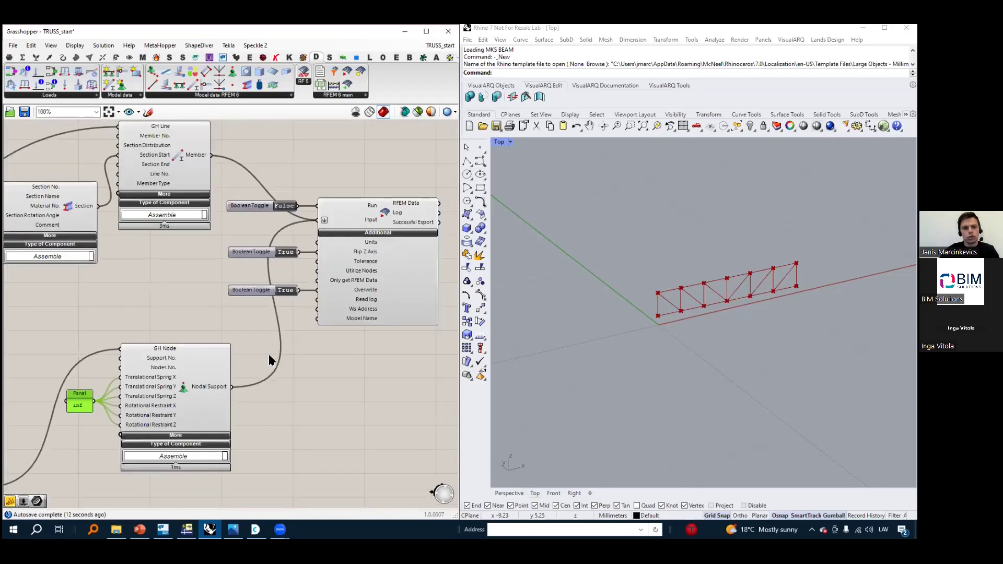
Move the Nodal Support component together with its inf panel closer to the Member and Section components
{"action": "left_click_drag", "start_coordinate": [279, 381], "coordinate": [79, 336]}
{"action": "left_click_drag", "start_coordinate": [210, 358], "coordinate": [191, 324]}
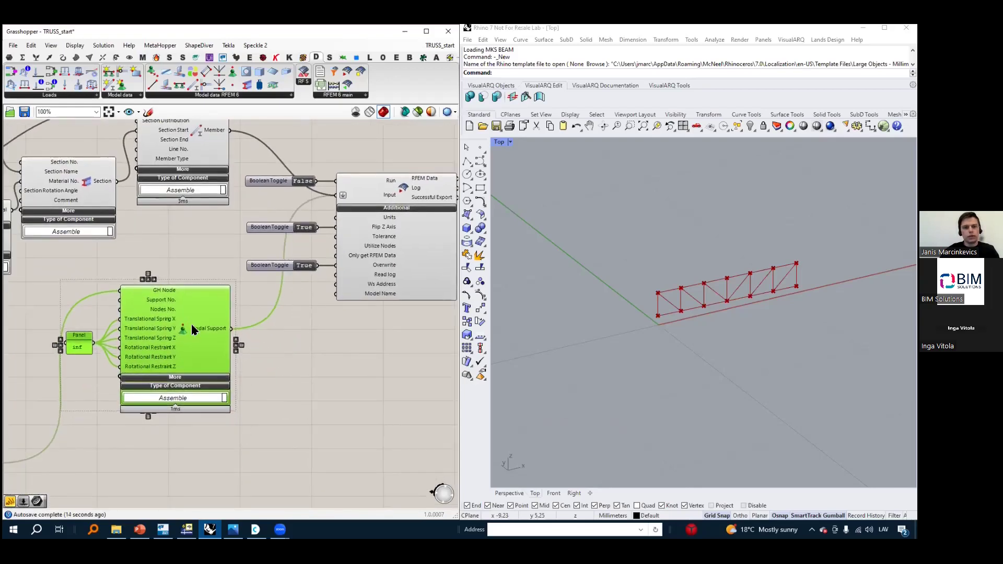
{"action": "left_click", "coordinate": [266, 353]}
{"action": "scroll", "coordinate": [269, 355], "scroll_direction": "down", "scroll_amount": 2}
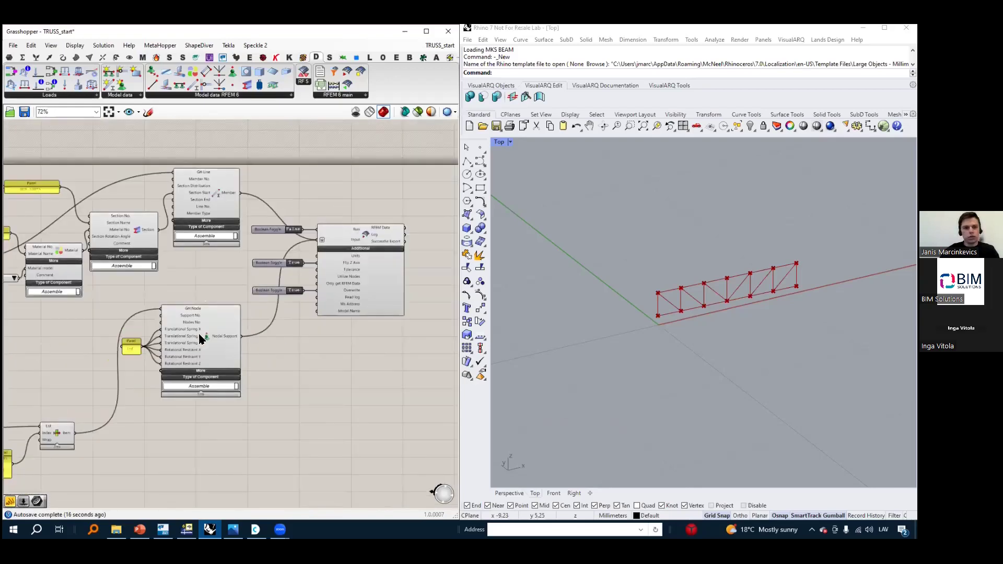
{"action": "scroll", "coordinate": [198, 333], "scroll_direction": "up", "scroll_amount": 4}
{"action": "scroll", "coordinate": [232, 304], "scroll_direction": "down", "scroll_amount": 4}
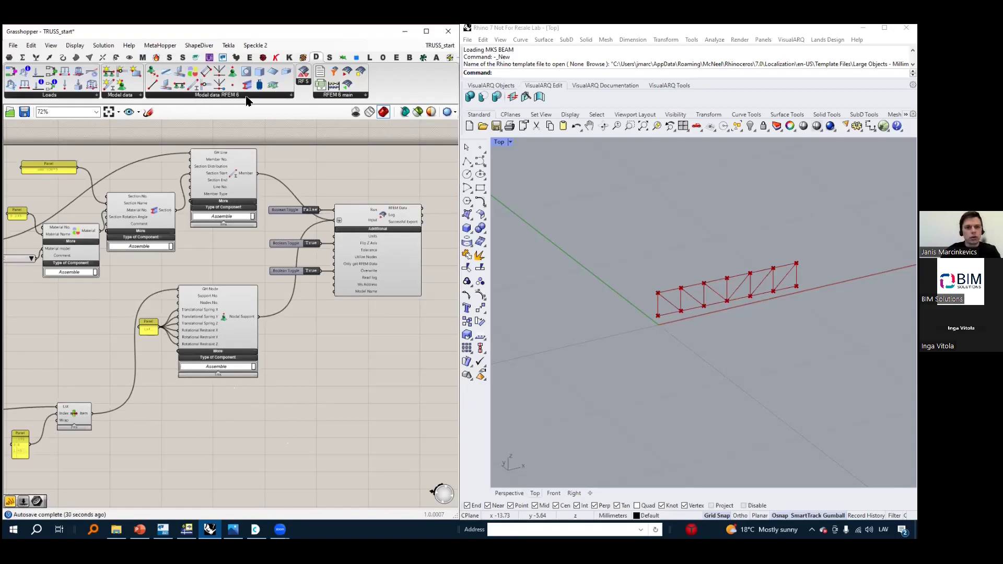
Add an RFEM Nodal Load component beneath the Nodal Support and position it with free space beside its inputs
{"action": "left_click", "coordinate": [75, 96]}
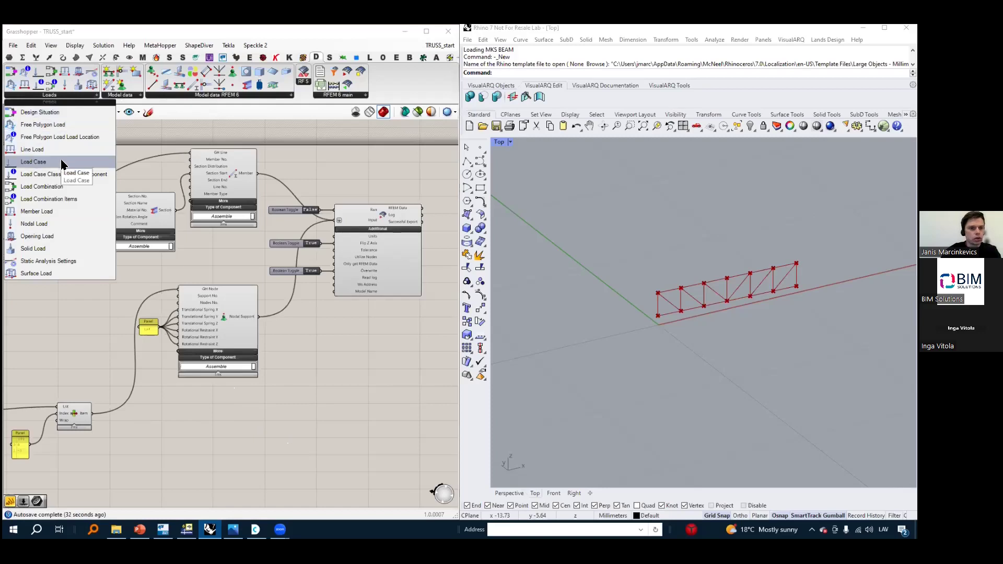
{"action": "left_click", "coordinate": [54, 224]}
{"action": "left_click", "coordinate": [231, 442]}
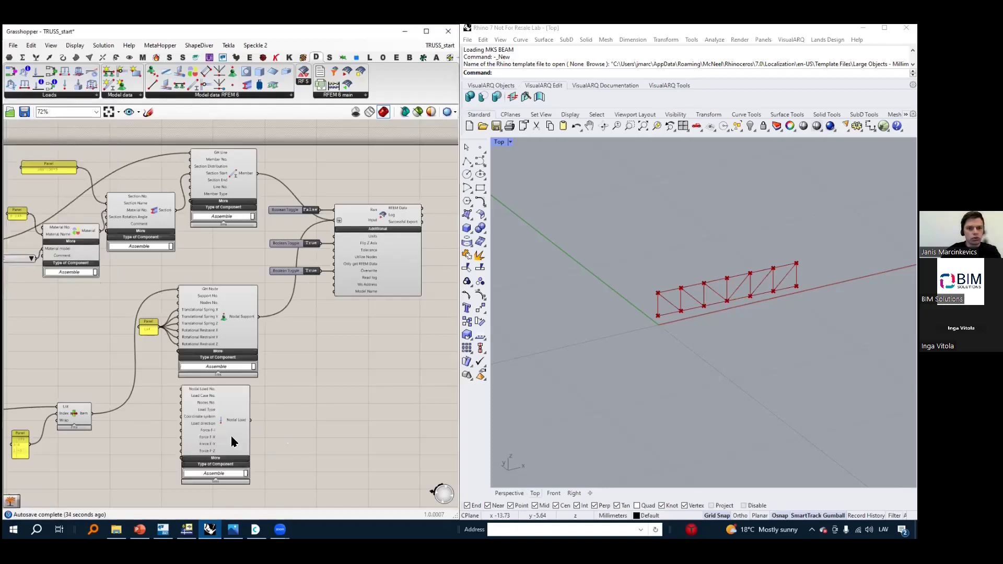
{"action": "right_click_drag", "start_coordinate": [279, 411], "coordinate": [294, 364]}
{"action": "left_click_drag", "start_coordinate": [242, 355], "coordinate": [254, 373]}
{"action": "scroll", "coordinate": [255, 374], "scroll_direction": "up", "scroll_amount": 4}
{"action": "right_click_drag", "start_coordinate": [324, 386], "coordinate": [350, 334]}
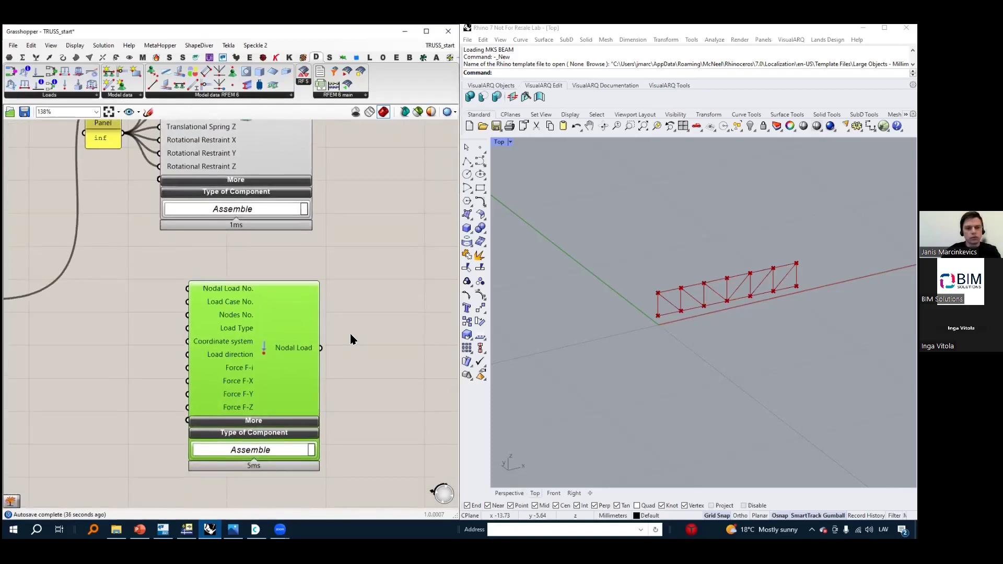
{"action": "scroll", "coordinate": [350, 332], "scroll_direction": "down", "scroll_amount": 1}
{"action": "scroll", "coordinate": [293, 300], "scroll_direction": "down", "scroll_amount": 1}
{"action": "left_click_drag", "start_coordinate": [293, 300], "coordinate": [322, 310]}
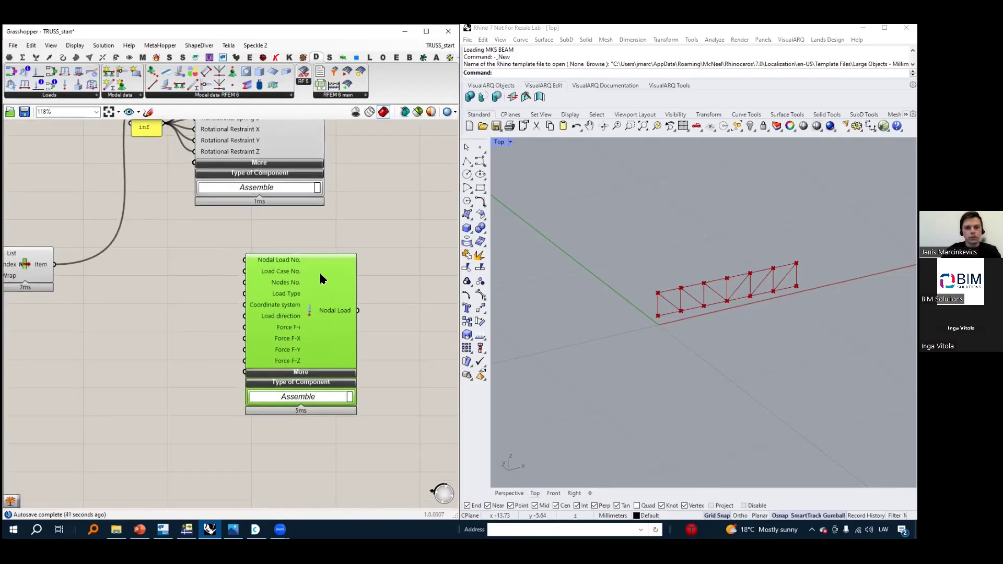
Add an RFEM Node component beside the Nodal Load and connect the Point parameter above the List Item's source to its GH Node input
{"action": "scroll", "coordinate": [361, 345], "scroll_direction": "down", "scroll_amount": 3}
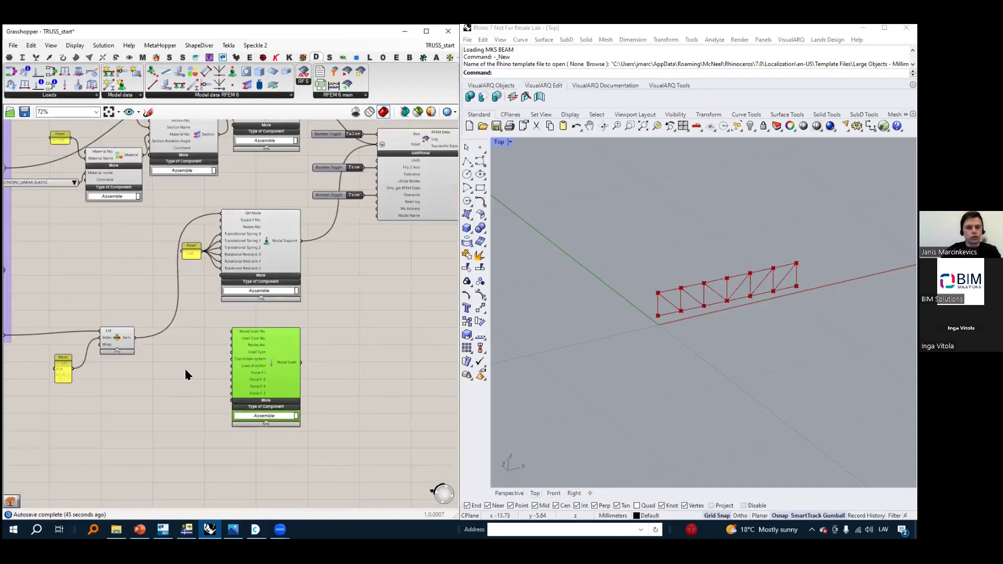
{"action": "scroll", "coordinate": [206, 350], "scroll_direction": "down", "scroll_amount": 1}
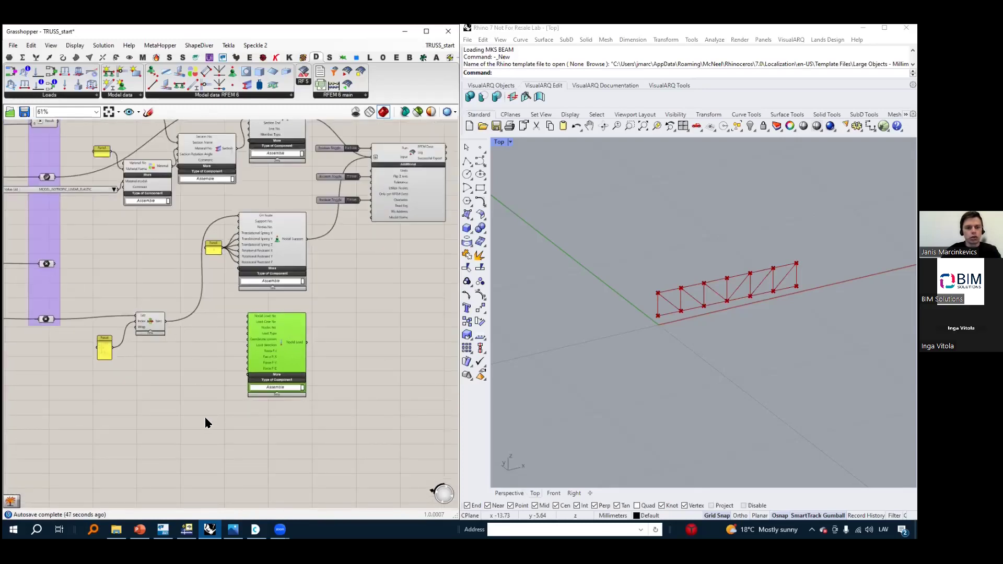
{"action": "scroll", "coordinate": [206, 418], "scroll_direction": "up", "scroll_amount": 3}
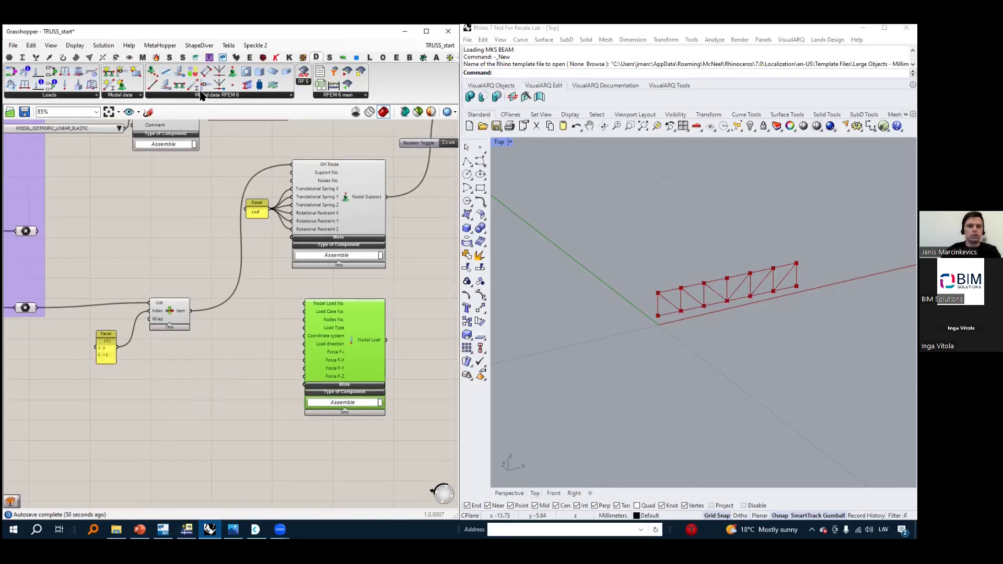
{"action": "left_click_drag", "start_coordinate": [232, 86], "coordinate": [218, 372]}
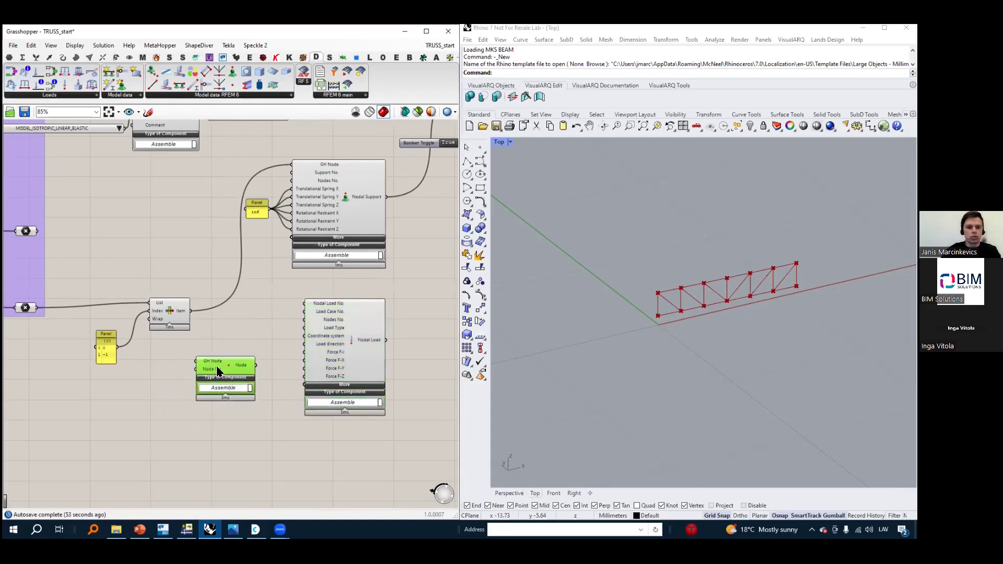
{"action": "left_click", "coordinate": [27, 231]}
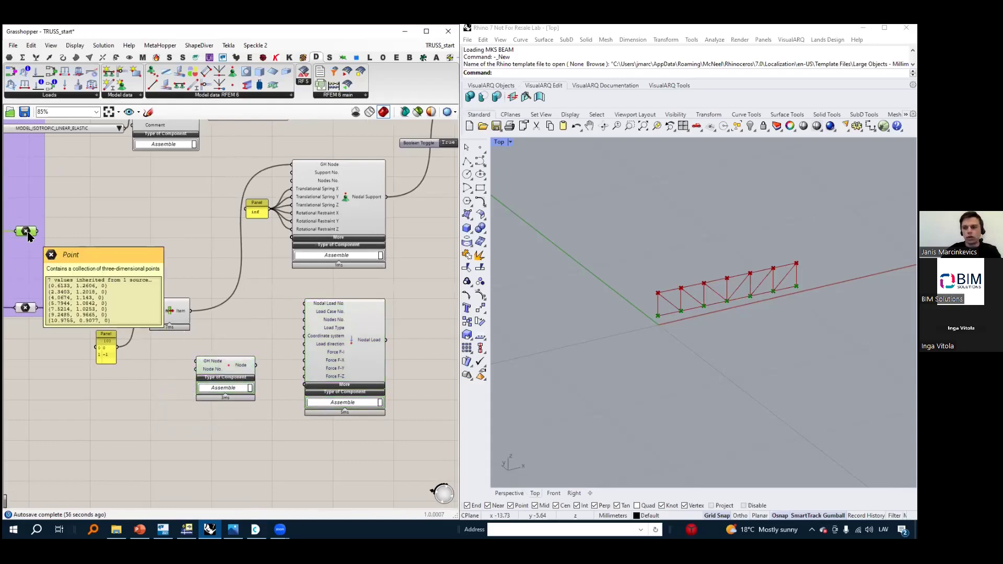
{"action": "left_click_drag", "start_coordinate": [38, 231], "coordinate": [214, 381]}
{"action": "right_click_drag", "start_coordinate": [249, 351], "coordinate": [259, 344]}
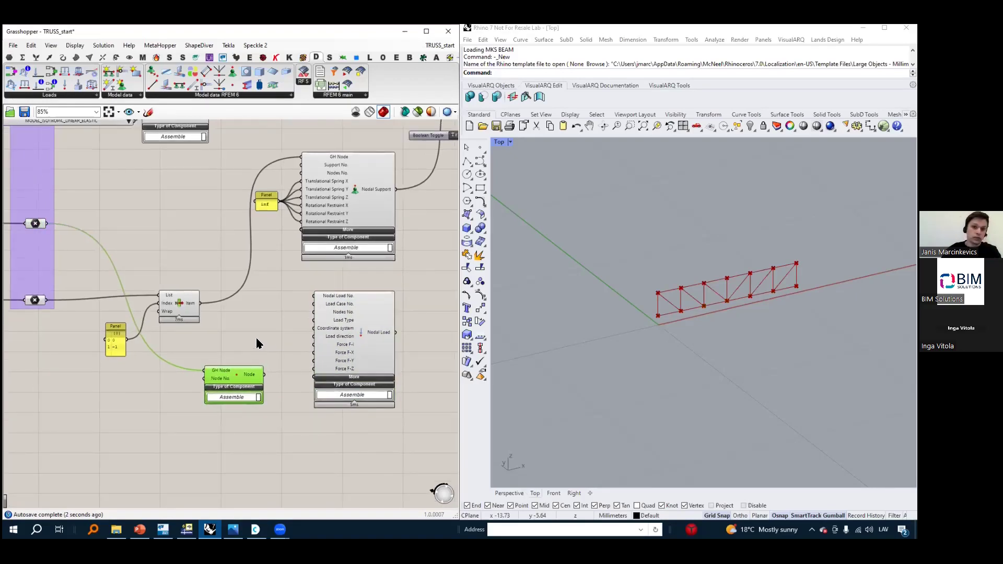
Add a Series component and place it just below and before the Node component
{"action": "scroll", "coordinate": [312, 328], "scroll_direction": "up", "scroll_amount": 3}
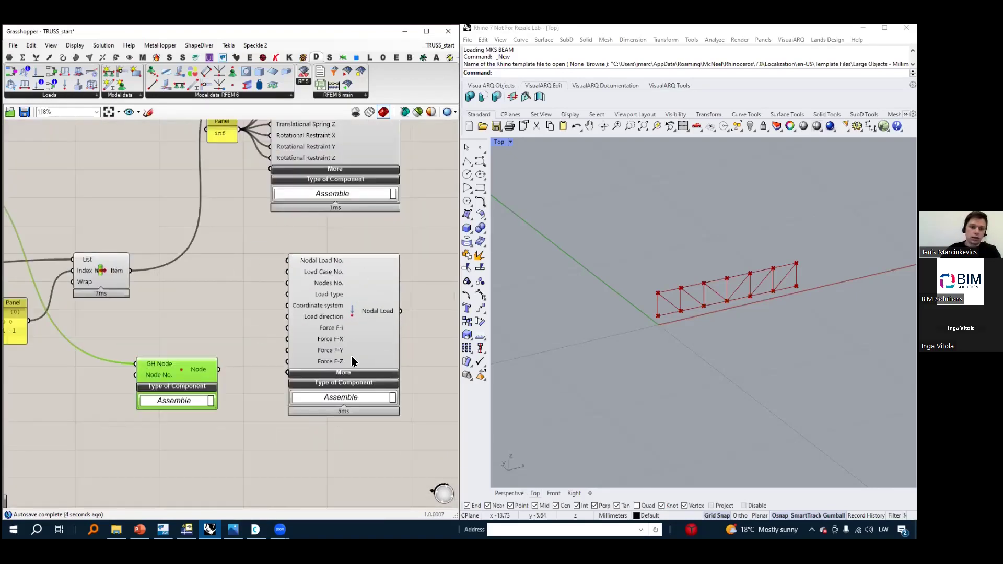
{"action": "right_click_drag", "start_coordinate": [222, 317], "coordinate": [259, 304]}
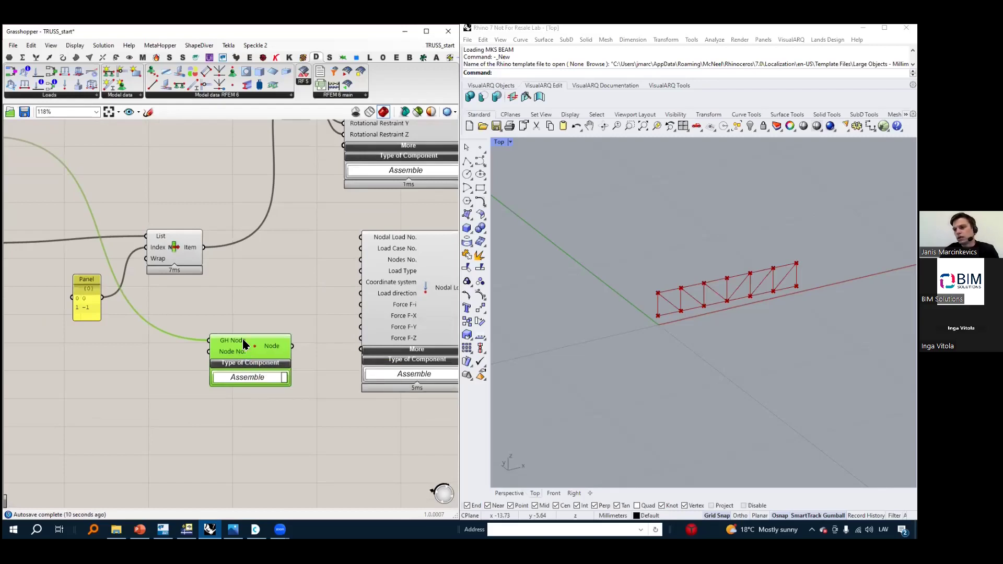
{"action": "right_click_drag", "start_coordinate": [146, 348], "coordinate": [211, 352]}
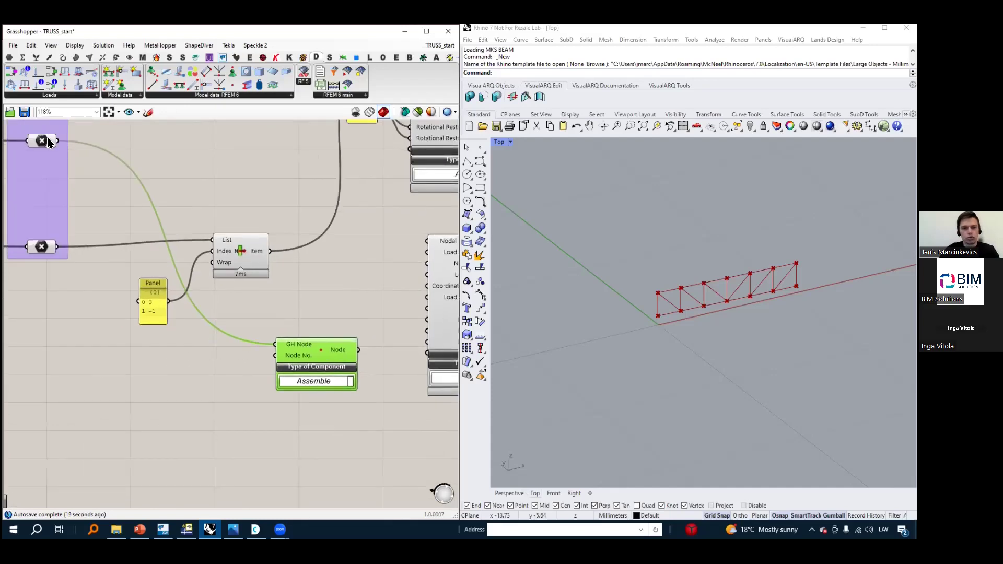
{"action": "double_click", "coordinate": [155, 394]}
{"action": "type", "text": "ser"}
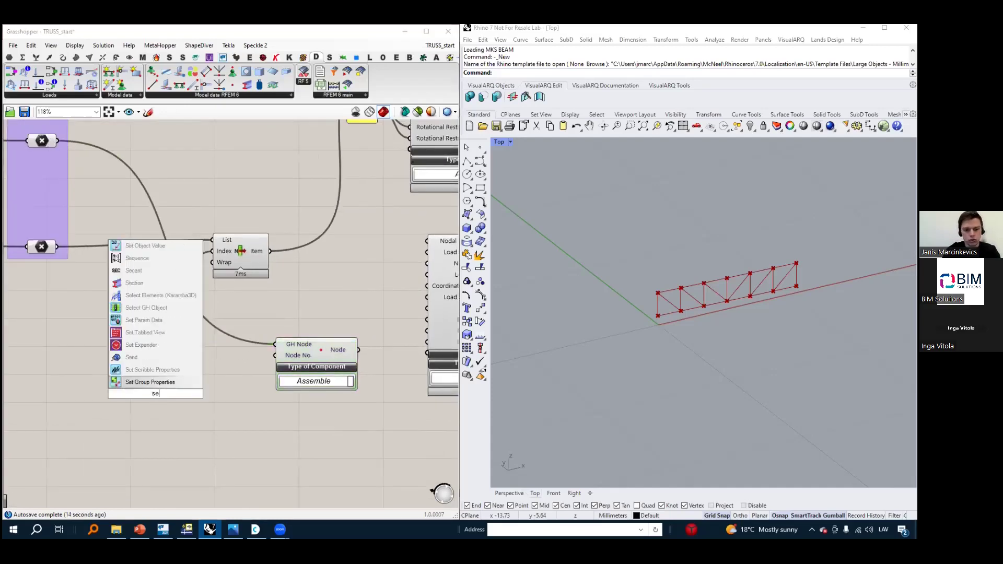
{"action": "left_click", "coordinate": [122, 369]}
{"action": "scroll", "coordinate": [135, 378], "scroll_direction": "down", "scroll_amount": 3}
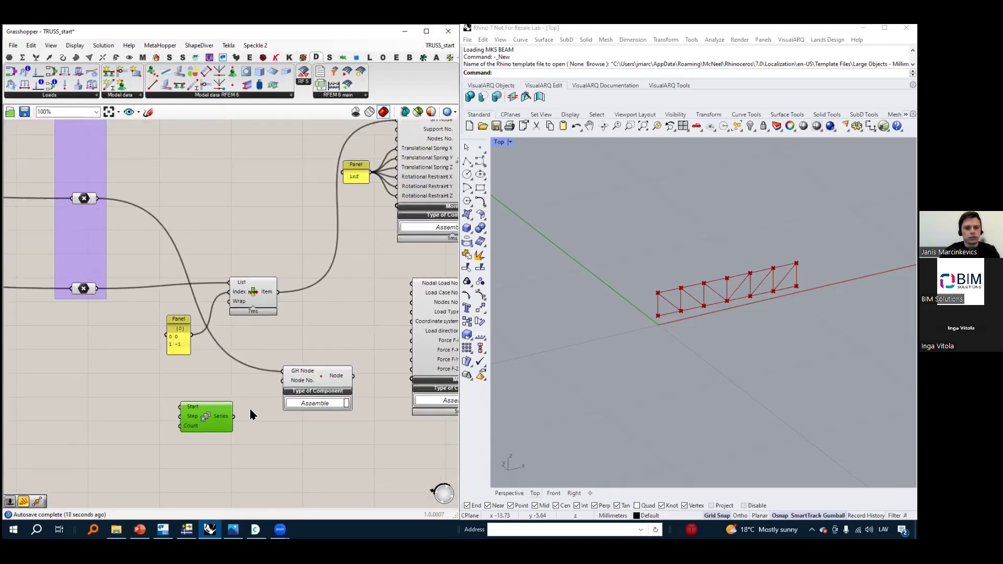
{"action": "left_click_drag", "start_coordinate": [203, 409], "coordinate": [214, 410]}
Add a panel containing 1 and connect it to the Series component's Start and Step inputs
{"action": "double_click", "coordinate": [154, 403]}
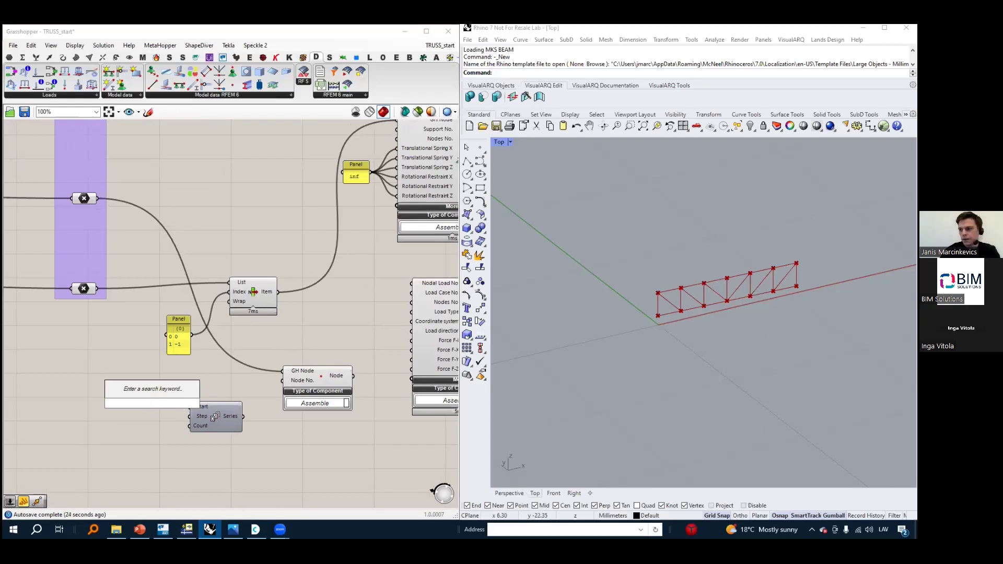
{"action": "left_click", "coordinate": [816, 426]}
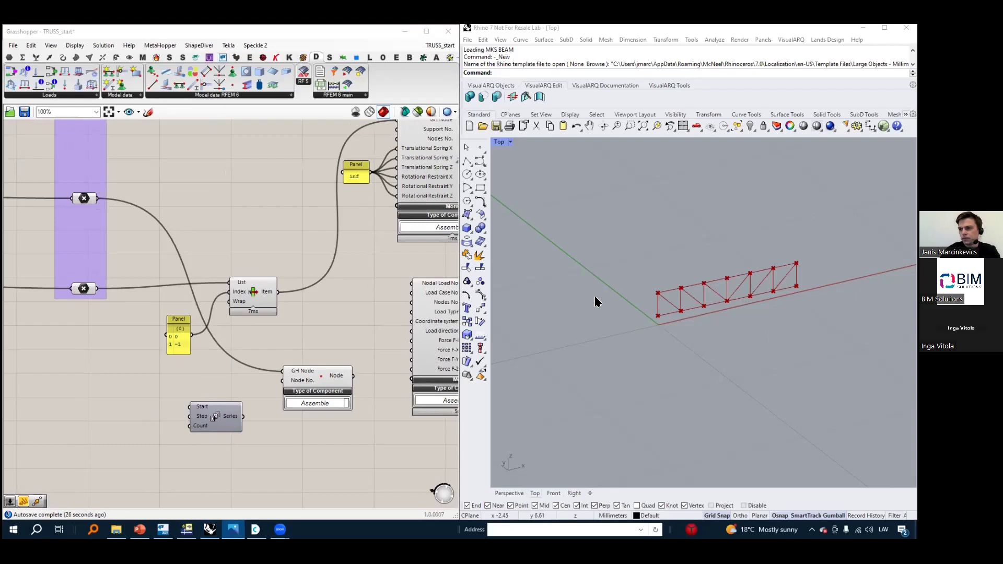
{"action": "double_click", "coordinate": [157, 405]}
{"action": "type", "text": "//1"}
{"action": "key", "text": "Return"}
{"action": "scroll", "coordinate": [161, 399], "scroll_direction": "up", "scroll_amount": 3}
{"action": "left_click_drag", "start_coordinate": [173, 406], "coordinate": [215, 431]}
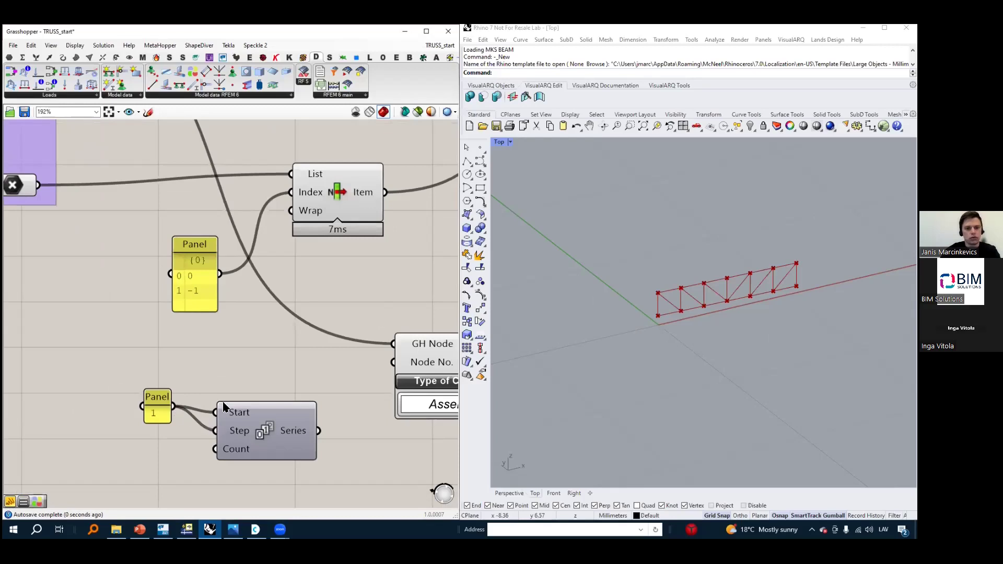
Add a List Length component, feed it the Node's source Point parameter, and connect its Length output to the Series Count
{"action": "right_click_drag", "start_coordinate": [233, 405], "coordinate": [239, 361]}
{"action": "scroll", "coordinate": [168, 348], "scroll_direction": "down", "scroll_amount": 4}
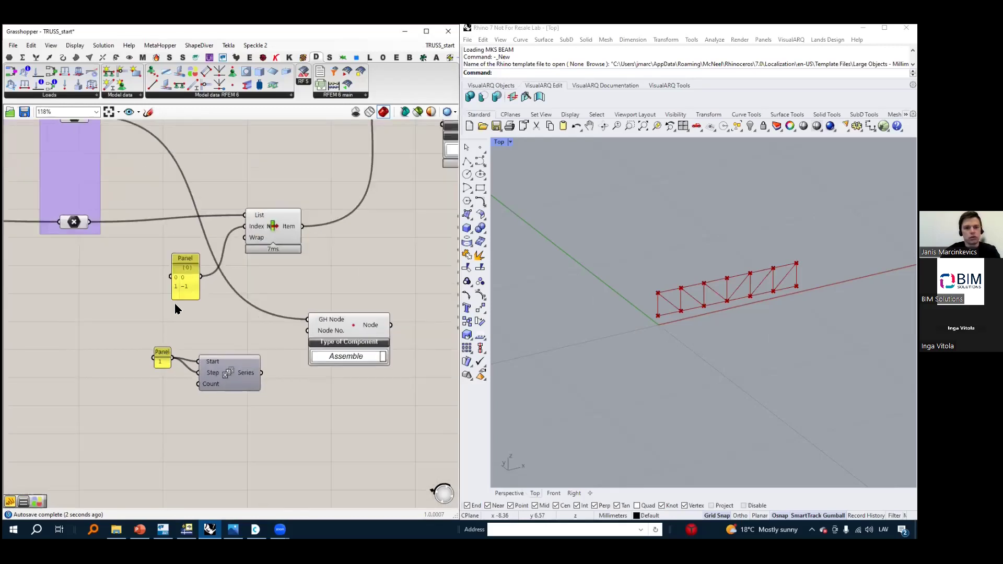
{"action": "scroll", "coordinate": [167, 338], "scroll_direction": "down", "scroll_amount": 3}
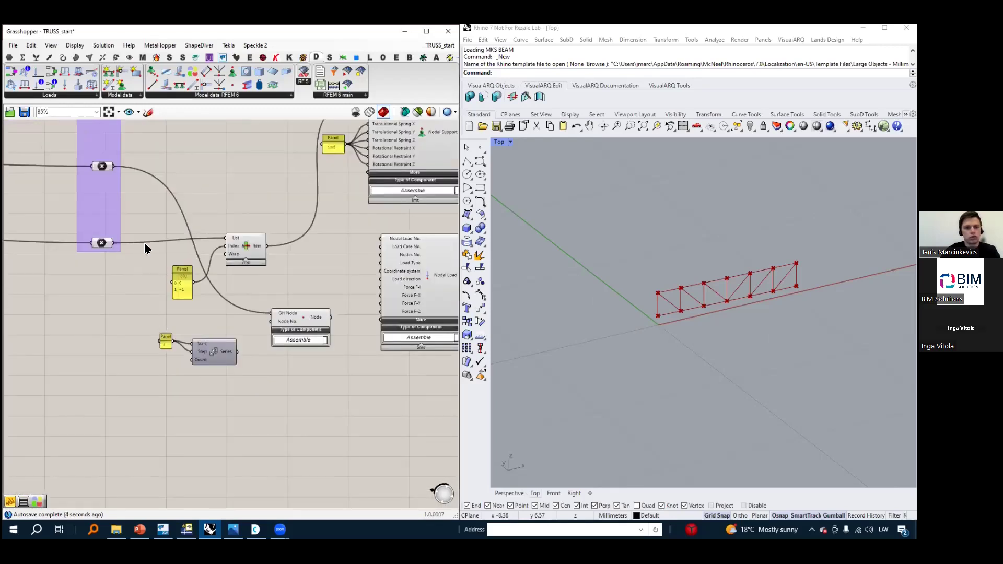
{"action": "double_click", "coordinate": [92, 345]}
{"action": "type", "text": "l"}
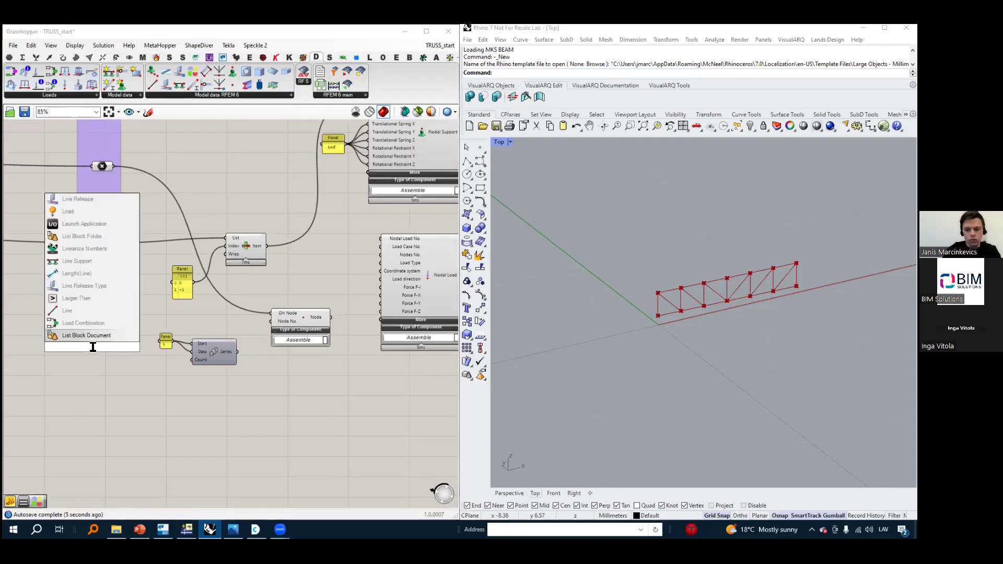
{"action": "type", "text": "ist lengh"}
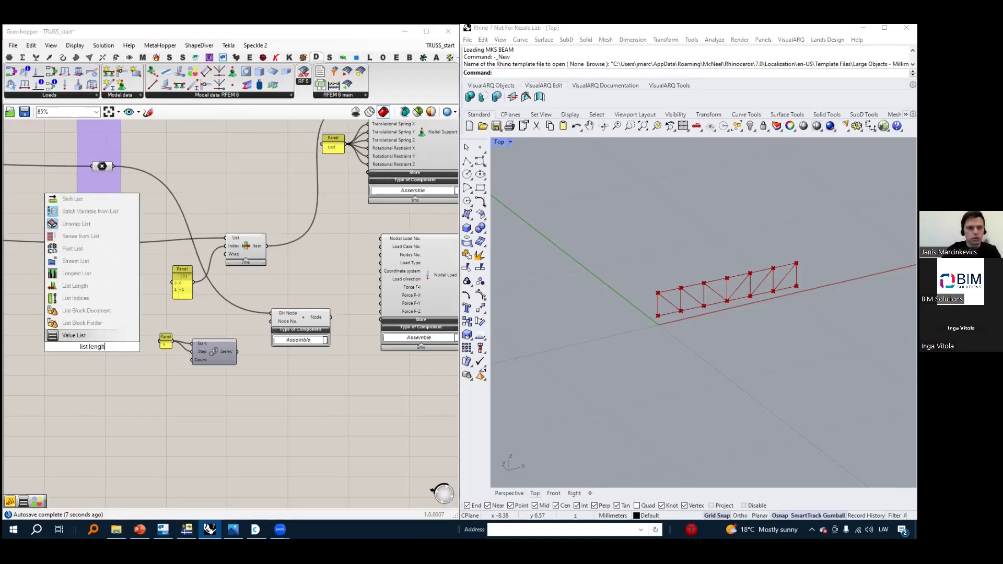
{"action": "left_click", "coordinate": [79, 288]}
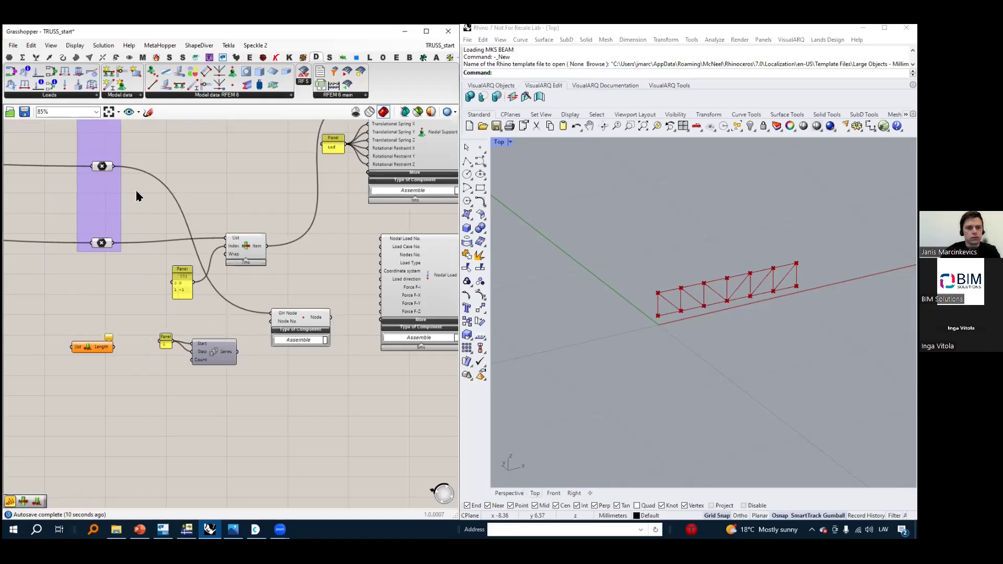
{"action": "left_click_drag", "start_coordinate": [114, 166], "coordinate": [127, 362]}
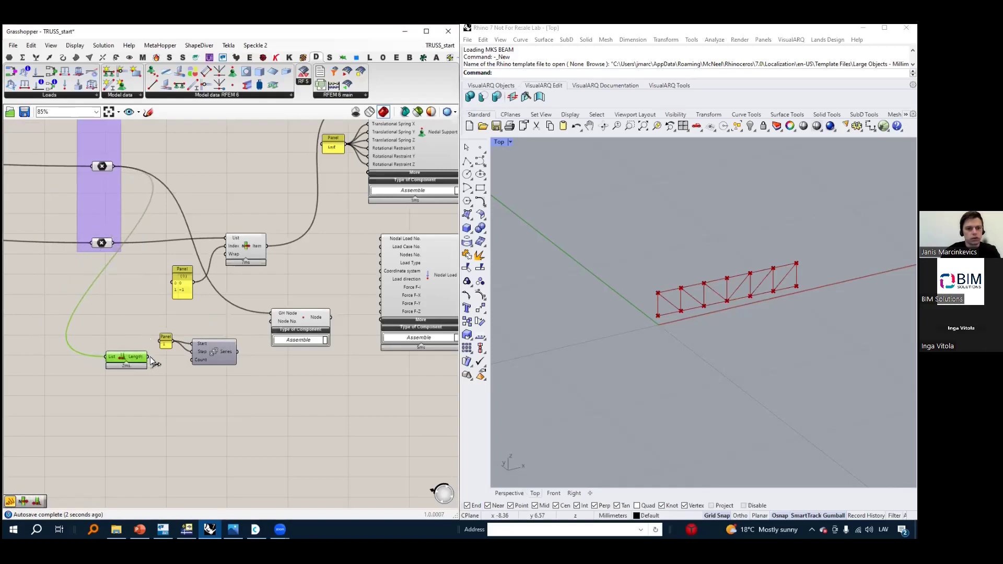
{"action": "left_click_drag", "start_coordinate": [149, 359], "coordinate": [192, 360]}
{"action": "left_click", "coordinate": [248, 345]}
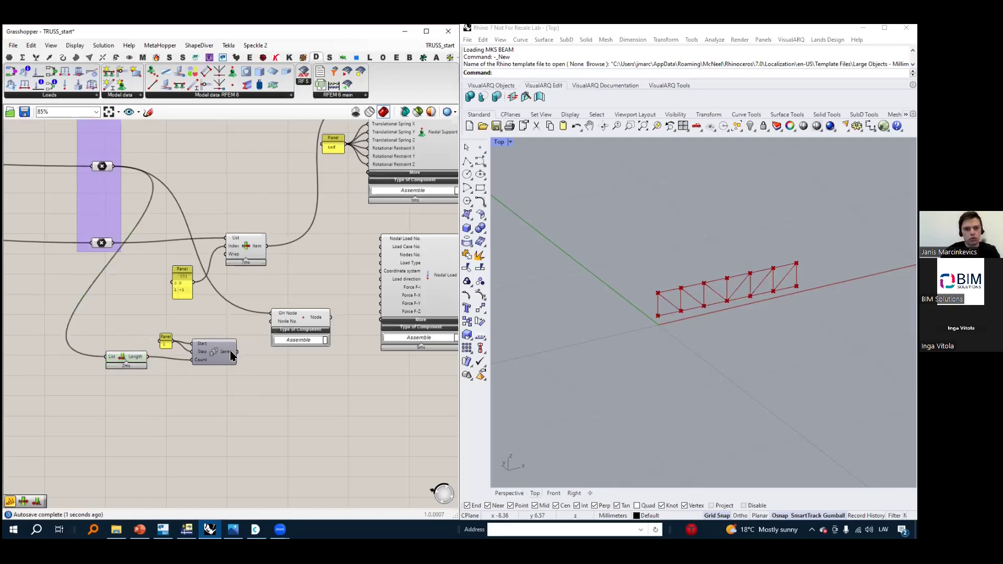
Connect the Series output to the Node component's Node No. input
{"action": "mouse_move", "coordinate": [231, 352]}
{"action": "right_click_drag", "start_coordinate": [353, 352], "coordinate": [268, 360]}
{"action": "scroll", "coordinate": [268, 360], "scroll_direction": "up", "scroll_amount": 2}
{"action": "left_click", "coordinate": [242, 337]}
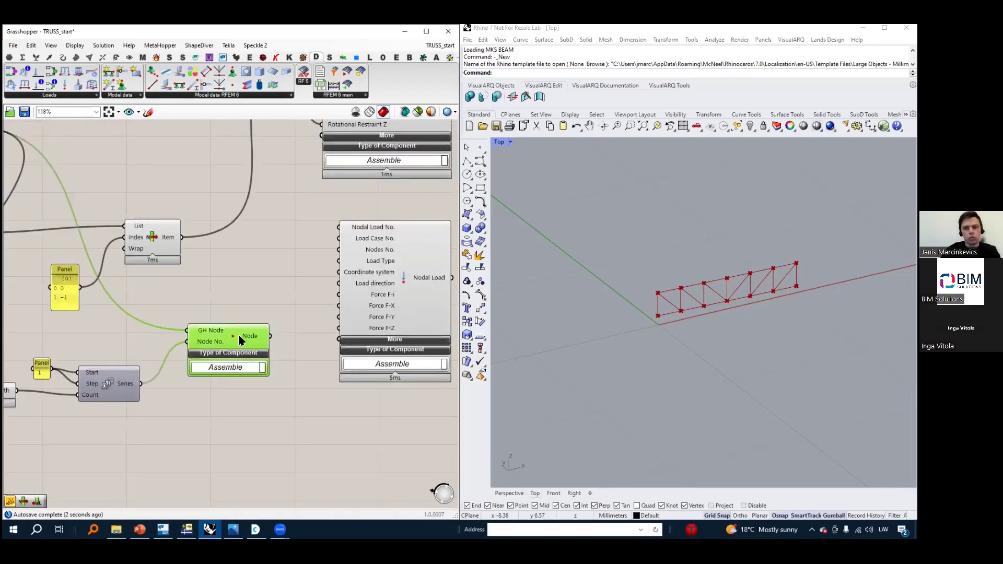
{"action": "right_click_drag", "start_coordinate": [267, 307], "coordinate": [257, 313]}
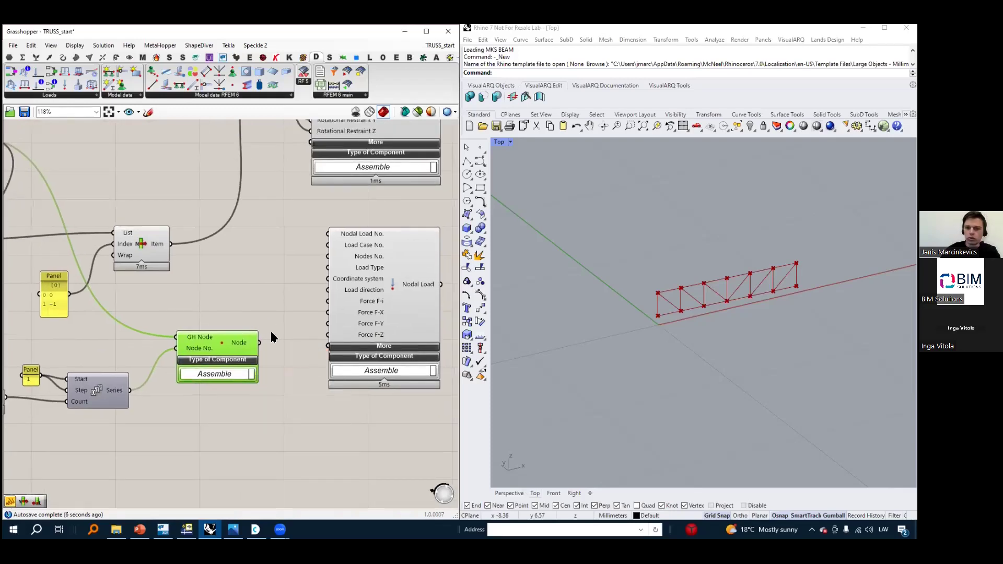
Connect the Node output to the RFEM export component's Input, keeping the existing Member and Nodal Support connections
{"action": "left_click_drag", "start_coordinate": [386, 276], "coordinate": [376, 281]}
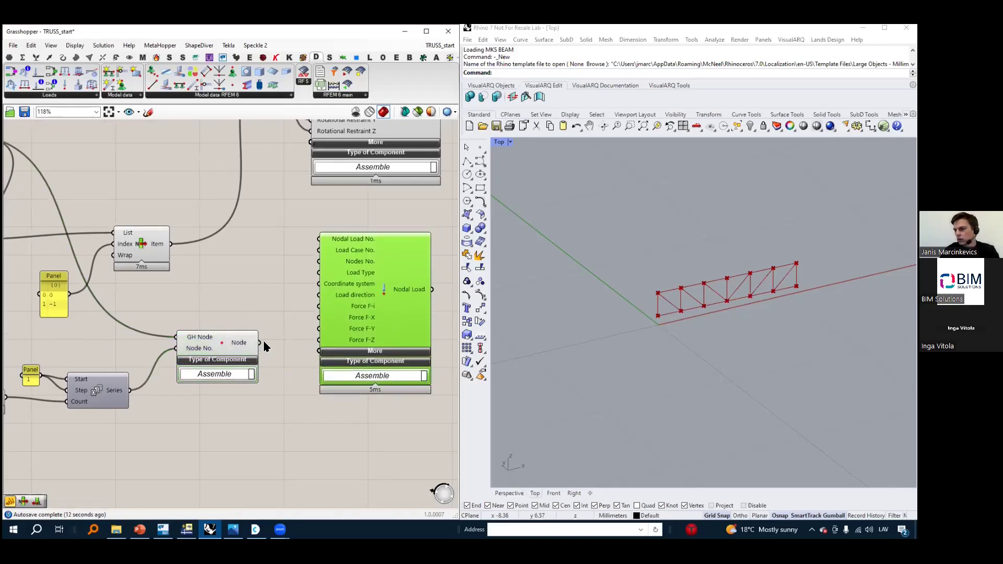
{"action": "right_click_drag", "start_coordinate": [306, 390], "coordinate": [292, 399]}
{"action": "scroll", "coordinate": [315, 399], "scroll_direction": "down", "scroll_amount": 1}
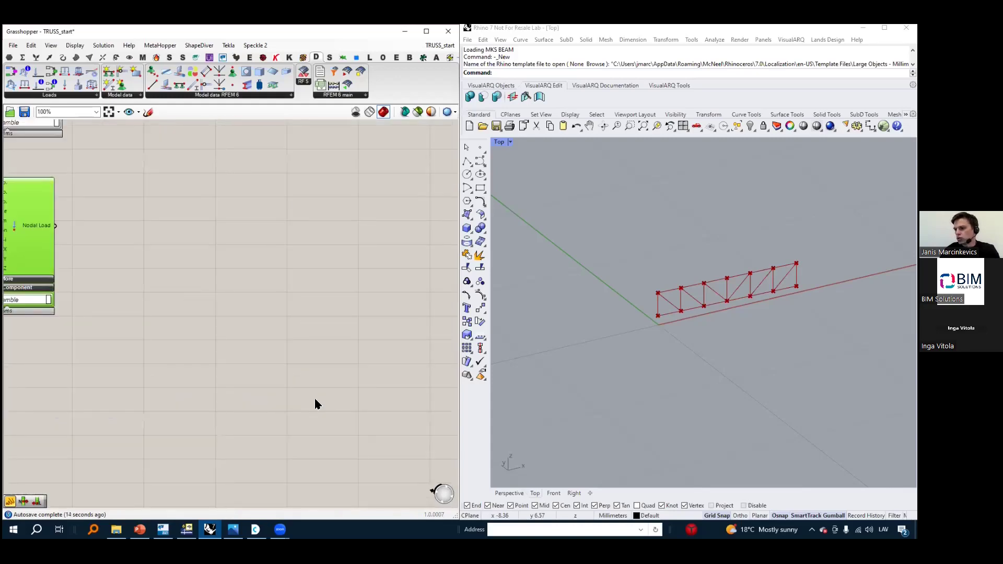
{"action": "left_click", "coordinate": [233, 529]}
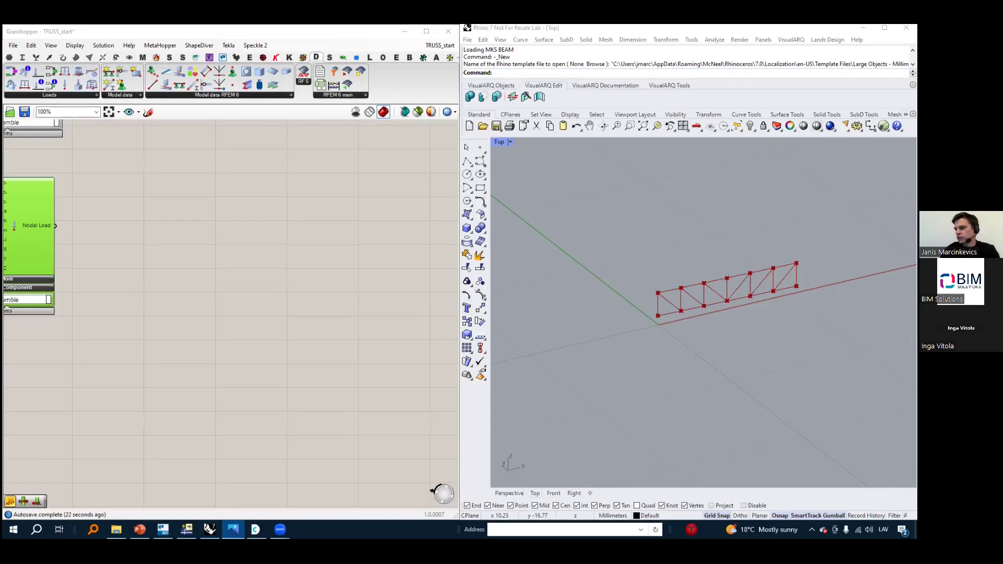
{"action": "scroll", "coordinate": [203, 295], "scroll_direction": "down", "scroll_amount": 3}
{"action": "right_click_drag", "start_coordinate": [23, 264], "coordinate": [173, 365]}
{"action": "scroll", "coordinate": [170, 371], "scroll_direction": "up", "scroll_amount": 2}
{"action": "left_click_drag", "start_coordinate": [164, 369], "coordinate": [366, 160]}
{"action": "scroll", "coordinate": [298, 392], "scroll_direction": "down", "scroll_amount": 2}
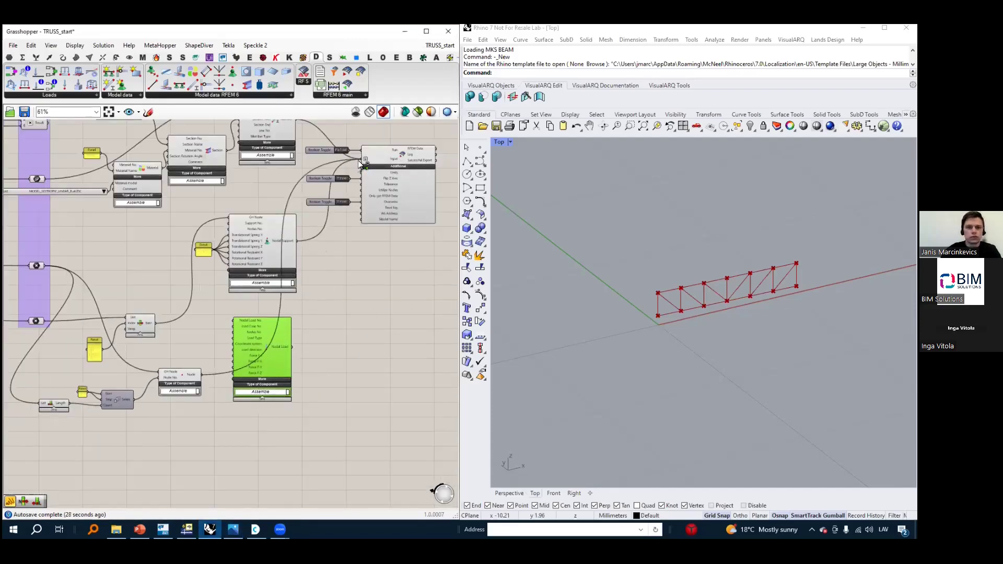
Move the Nodal Load component lower, clear of the wire running from Node to the RFEM export component
{"action": "scroll", "coordinate": [415, 151], "scroll_direction": "up", "scroll_amount": 3}
{"action": "scroll", "coordinate": [396, 149], "scroll_direction": "down", "scroll_amount": 3}
{"action": "scroll", "coordinate": [290, 359], "scroll_direction": "up", "scroll_amount": 2}
{"action": "left_click_drag", "start_coordinate": [214, 340], "coordinate": [234, 414]}
{"action": "right_click_drag", "start_coordinate": [293, 390], "coordinate": [319, 351]}
{"action": "left_click_drag", "start_coordinate": [272, 365], "coordinate": [276, 389]}
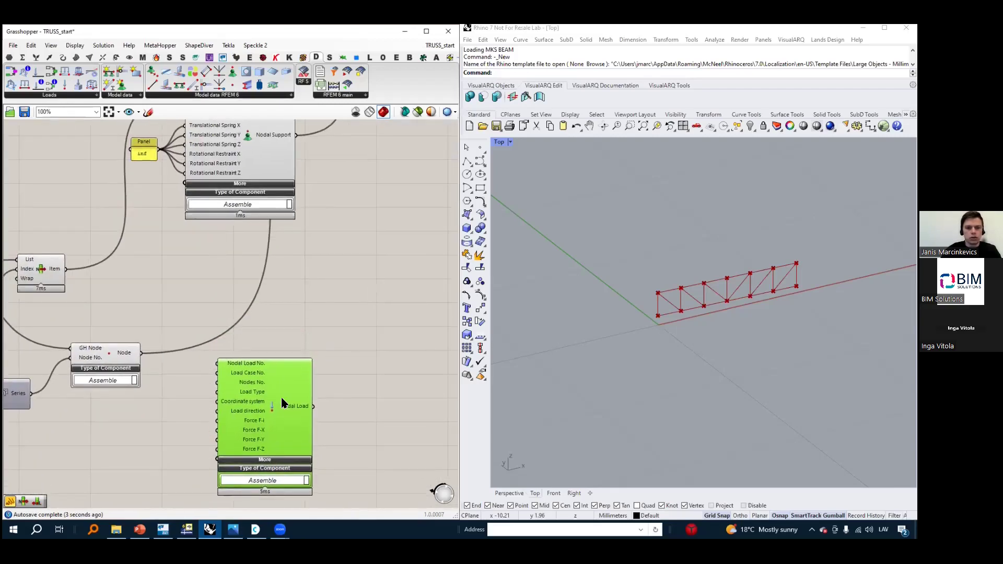
{"action": "right_click_drag", "start_coordinate": [282, 399], "coordinate": [324, 366]}
Connect the Series output to the Nodal Load component's Nodal Load No. input
{"action": "scroll", "coordinate": [328, 360], "scroll_direction": "down", "scroll_amount": 1}
{"action": "scroll", "coordinate": [266, 365], "scroll_direction": "up", "scroll_amount": 2}
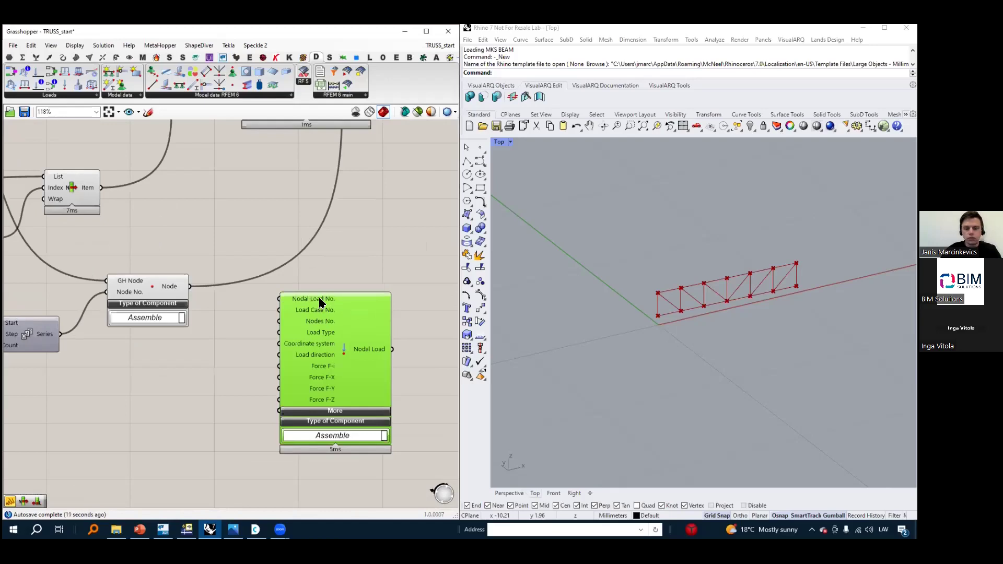
{"action": "scroll", "coordinate": [217, 327], "scroll_direction": "down", "scroll_amount": 1}
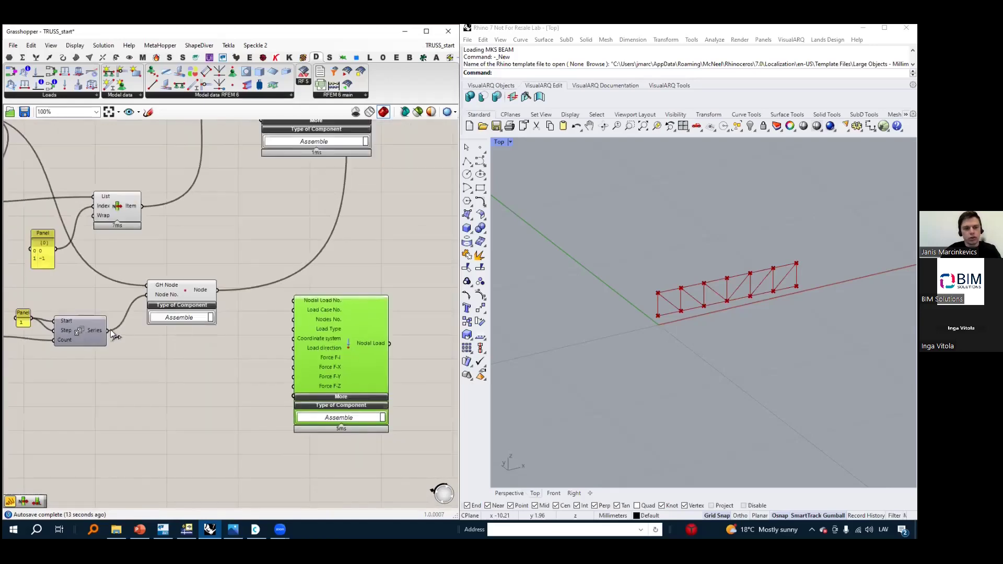
{"action": "left_click_drag", "start_coordinate": [112, 335], "coordinate": [294, 301]}
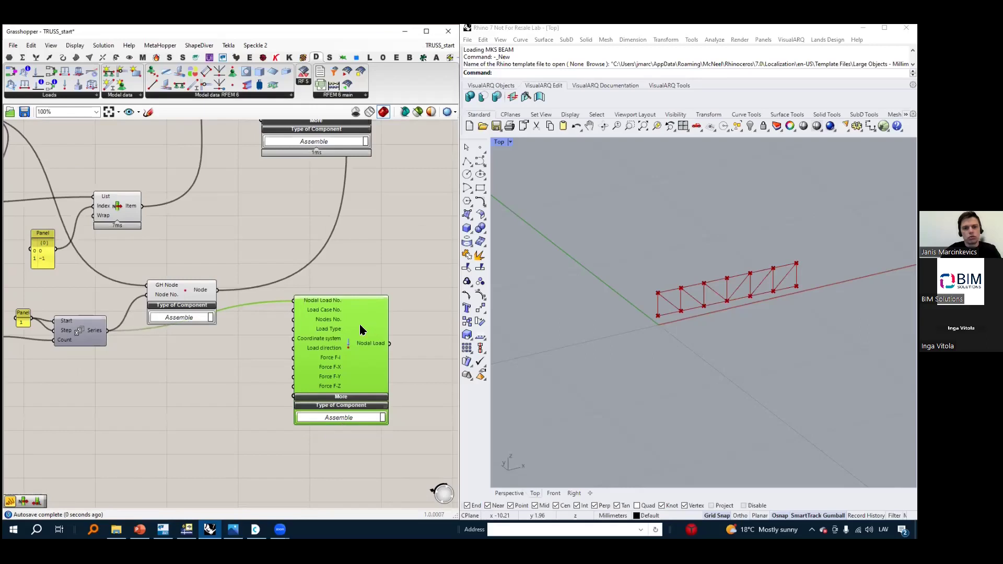
Move the Nodal Load component lower and place a Load Case Classification component below the Series component
{"action": "left_click_drag", "start_coordinate": [360, 324], "coordinate": [356, 366]}
{"action": "right_click_drag", "start_coordinate": [358, 295], "coordinate": [367, 286]}
{"action": "scroll", "coordinate": [365, 291], "scroll_direction": "down", "scroll_amount": 1}
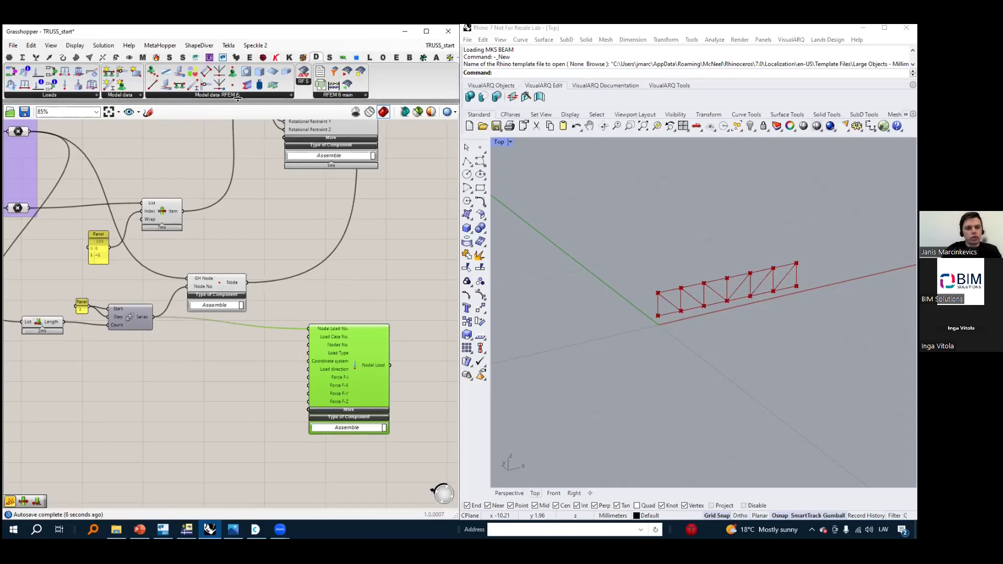
{"action": "left_click", "coordinate": [58, 95]}
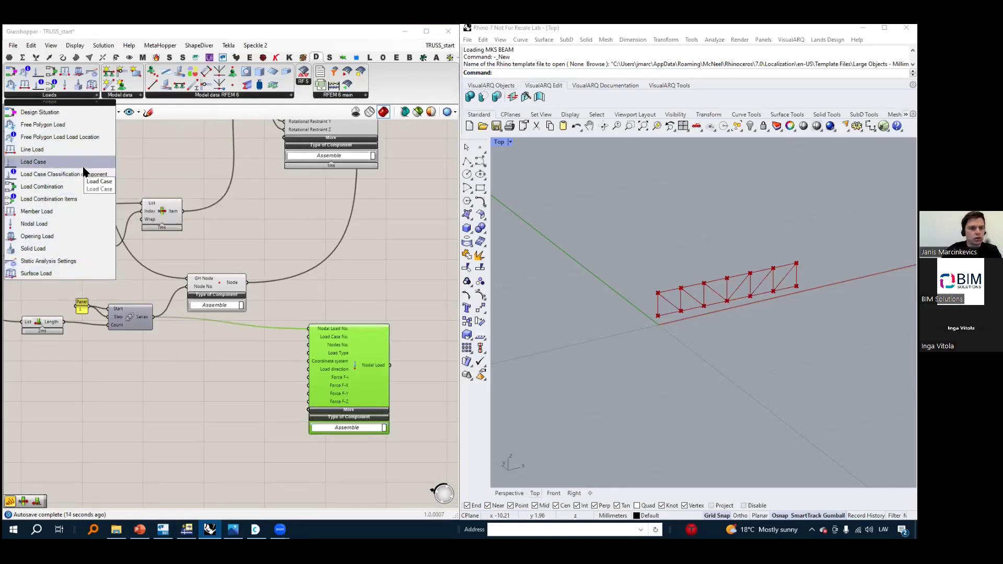
{"action": "left_click", "coordinate": [87, 180]}
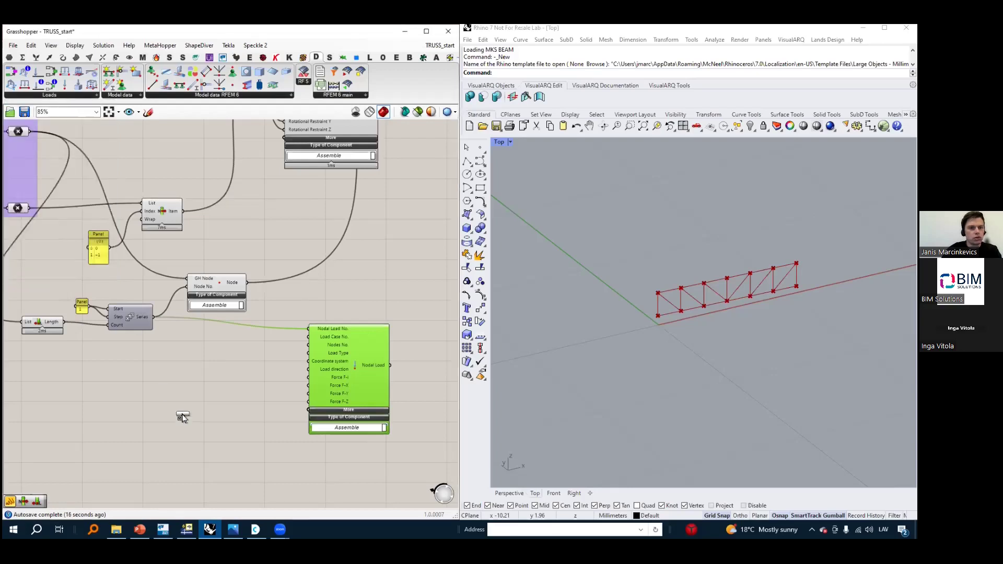
{"action": "left_click", "coordinate": [215, 418]}
{"action": "scroll", "coordinate": [212, 418], "scroll_direction": "up", "scroll_amount": 2}
{"action": "left_click", "coordinate": [178, 413]}
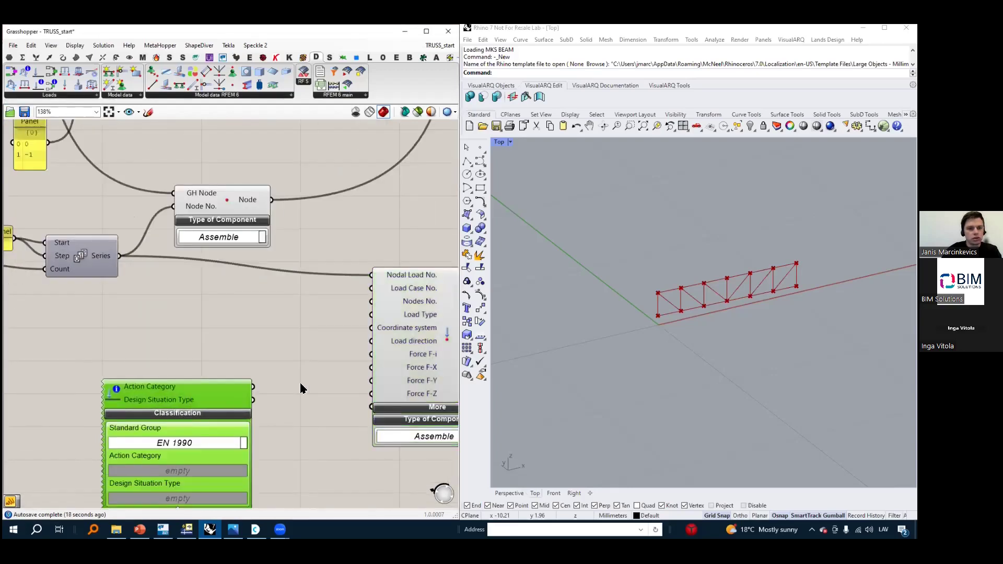
{"action": "right_click_drag", "start_coordinate": [300, 383], "coordinate": [332, 317]}
{"action": "left_click_drag", "start_coordinate": [217, 325], "coordinate": [121, 298]}
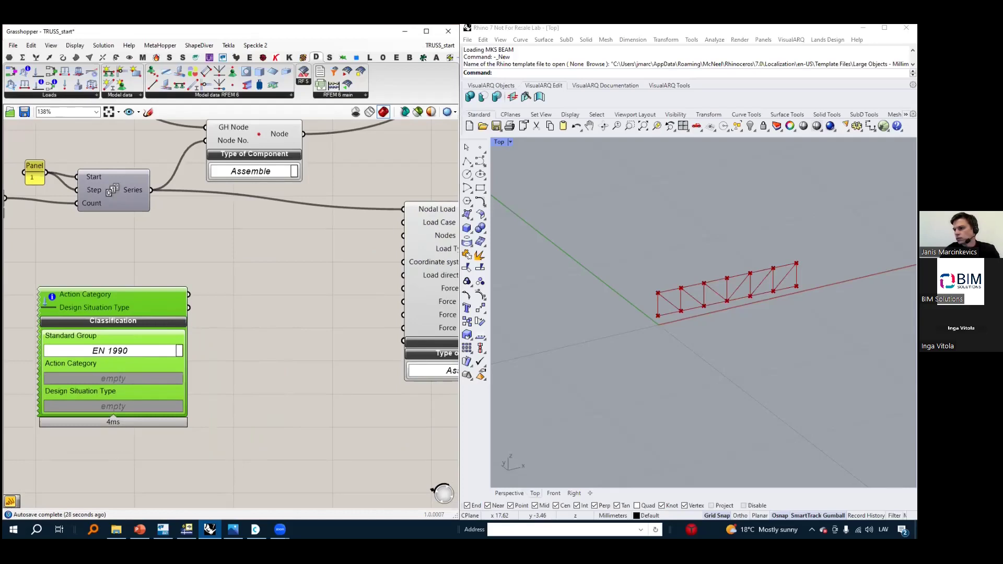
Add a Load Case component between the Classification and Nodal Load components and connect its output to the Nodal Load's Load Case No. input
{"action": "left_click", "coordinate": [49, 95]}
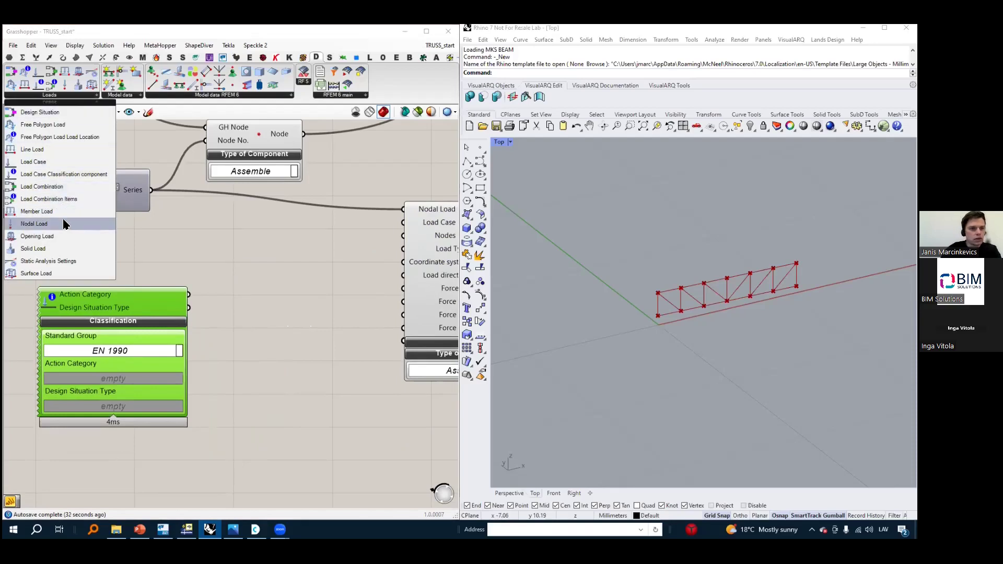
{"action": "left_click", "coordinate": [33, 162]}
{"action": "left_click", "coordinate": [304, 309]}
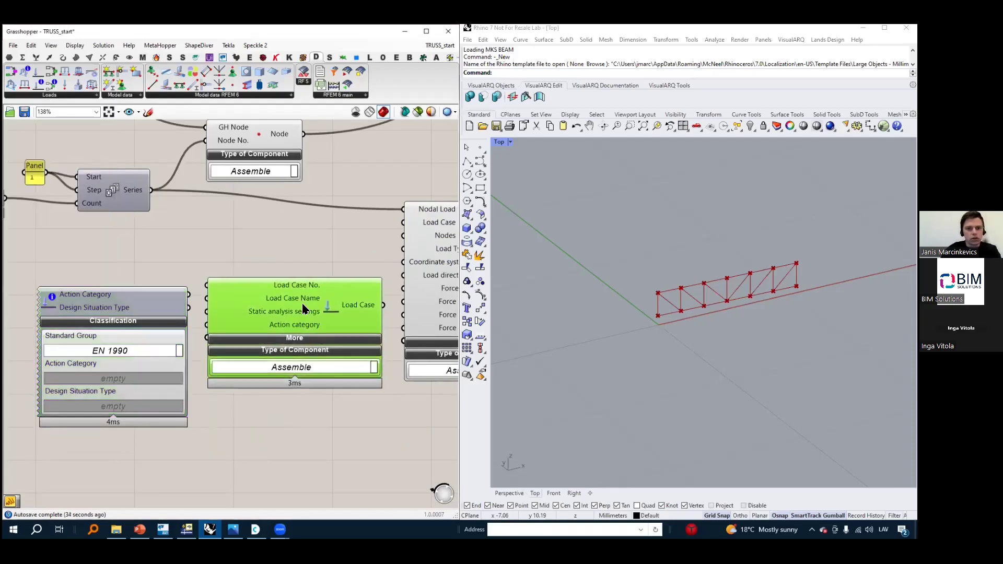
{"action": "left_click_drag", "start_coordinate": [121, 307], "coordinate": [96, 307]}
{"action": "left_click_drag", "start_coordinate": [281, 317], "coordinate": [269, 288]}
{"action": "right_click_drag", "start_coordinate": [355, 283], "coordinate": [229, 277]}
{"action": "left_click_drag", "start_coordinate": [246, 272], "coordinate": [277, 216]}
Set the Classification component's Standard Group to EN 1990 and move the component clear of the Load Case component
{"action": "scroll", "coordinate": [266, 231], "scroll_direction": "down", "scroll_amount": 2}
{"action": "scroll", "coordinate": [238, 232], "scroll_direction": "down", "scroll_amount": 1}
{"action": "right_click_drag", "start_coordinate": [95, 270], "coordinate": [193, 262]}
{"action": "scroll", "coordinate": [167, 282], "scroll_direction": "up", "scroll_amount": 2}
{"action": "left_click_drag", "start_coordinate": [162, 269], "coordinate": [177, 293]}
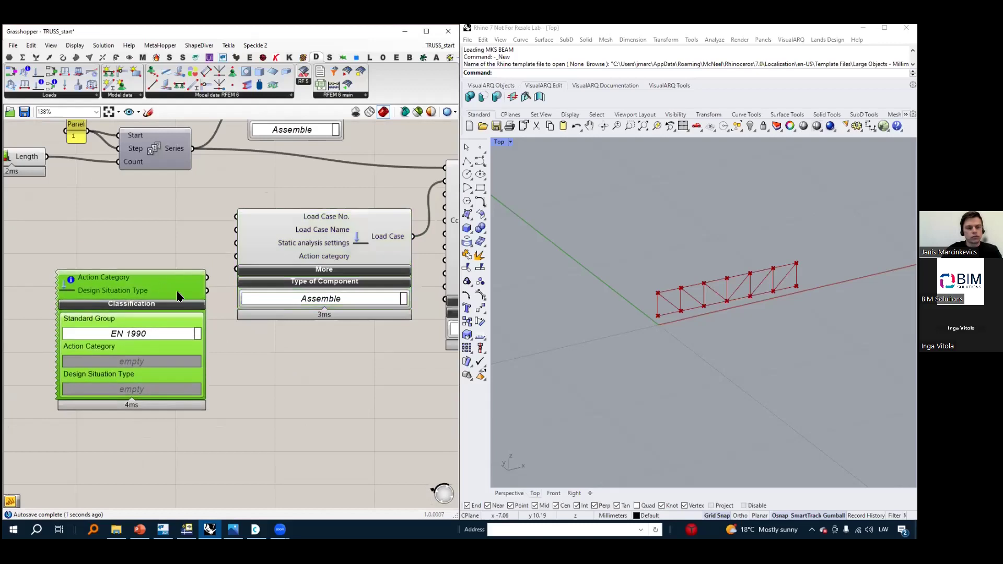
{"action": "left_click", "coordinate": [140, 339]}
{"action": "left_click", "coordinate": [145, 335]}
{"action": "left_click", "coordinate": [145, 336]}
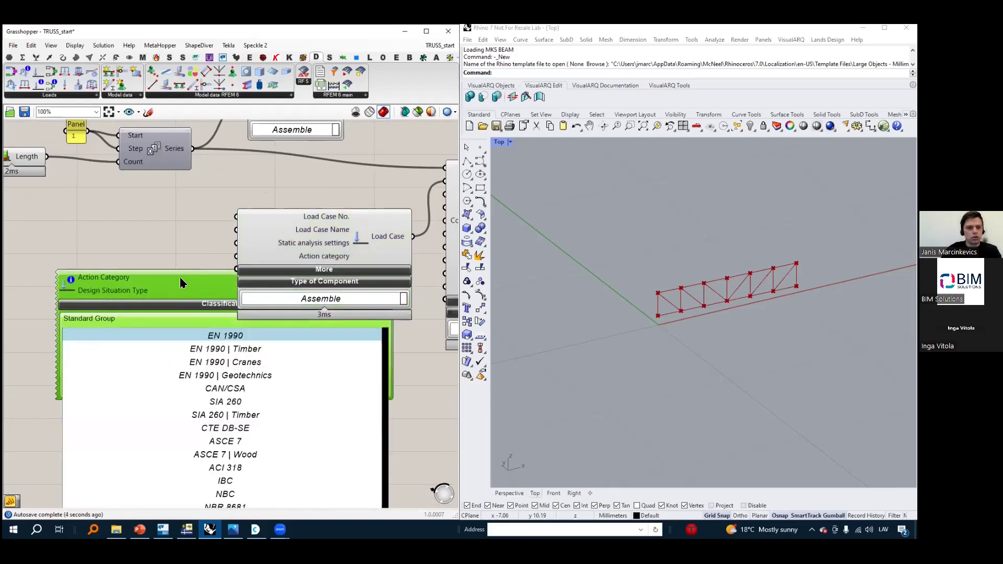
{"action": "scroll", "coordinate": [180, 280], "scroll_direction": "down", "scroll_amount": 6}
{"action": "scroll", "coordinate": [178, 277], "scroll_direction": "up", "scroll_amount": 4}
{"action": "left_click_drag", "start_coordinate": [219, 276], "coordinate": [63, 305]}
{"action": "scroll", "coordinate": [98, 288], "scroll_direction": "up", "scroll_amount": 6}
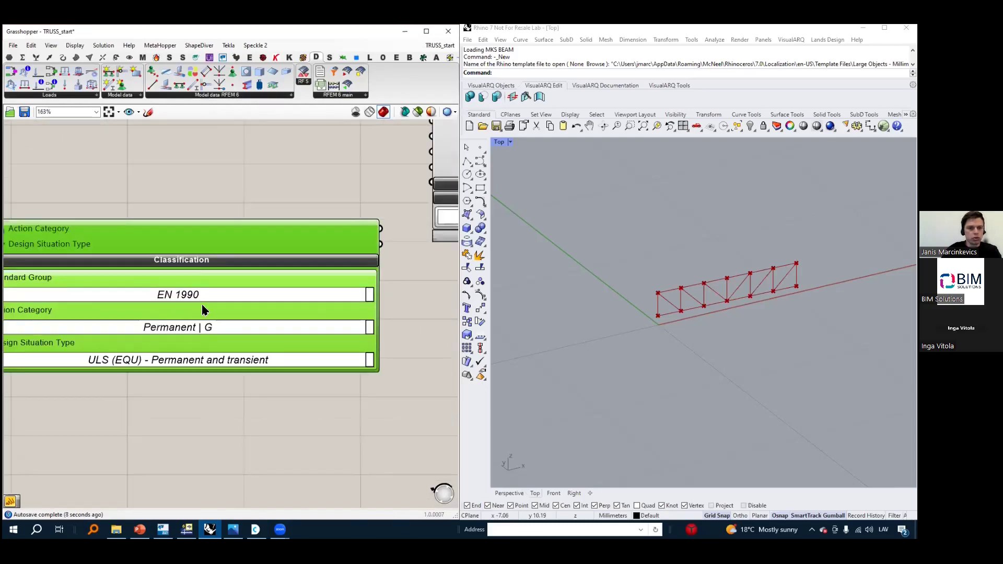
Connect the Classification component's Action Category output to the Load Case component's Action category input
{"action": "scroll", "coordinate": [201, 308], "scroll_direction": "down", "scroll_amount": 2}
{"action": "scroll", "coordinate": [256, 261], "scroll_direction": "down", "scroll_amount": 3}
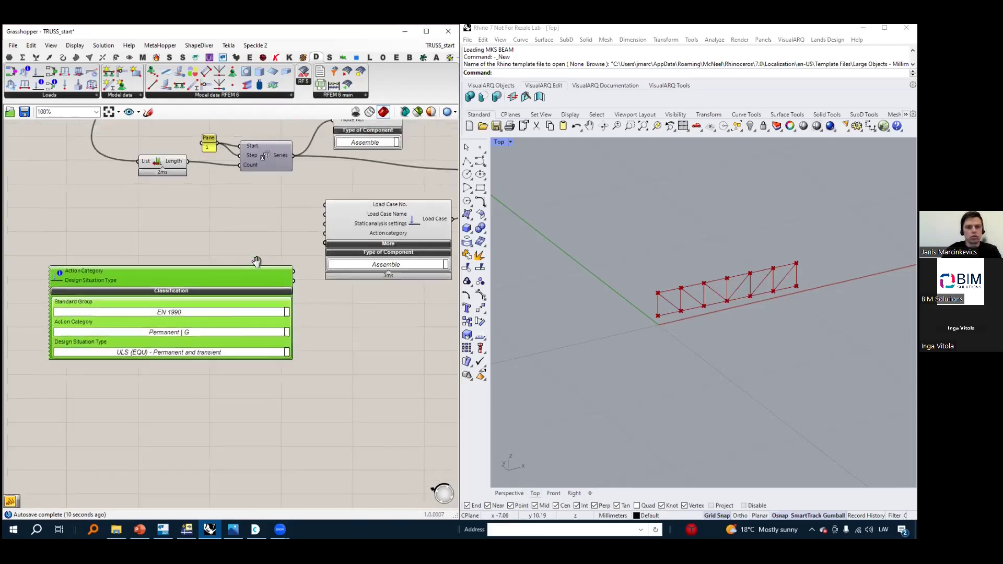
{"action": "scroll", "coordinate": [256, 261], "scroll_direction": "up", "scroll_amount": 2}
{"action": "right_click_drag", "start_coordinate": [279, 278], "coordinate": [229, 292]}
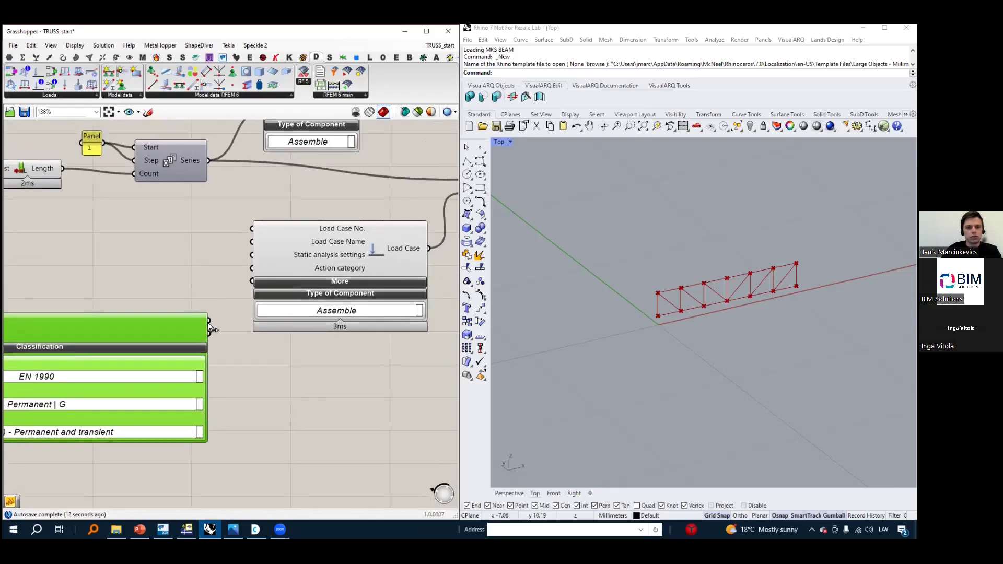
{"action": "scroll", "coordinate": [211, 328], "scroll_direction": "down", "scroll_amount": 1}
{"action": "left_click_drag", "start_coordinate": [209, 320], "coordinate": [238, 279]}
Examine the Load Case component's remaining unconnected inputs
{"action": "right_click_drag", "start_coordinate": [143, 262], "coordinate": [285, 290]}
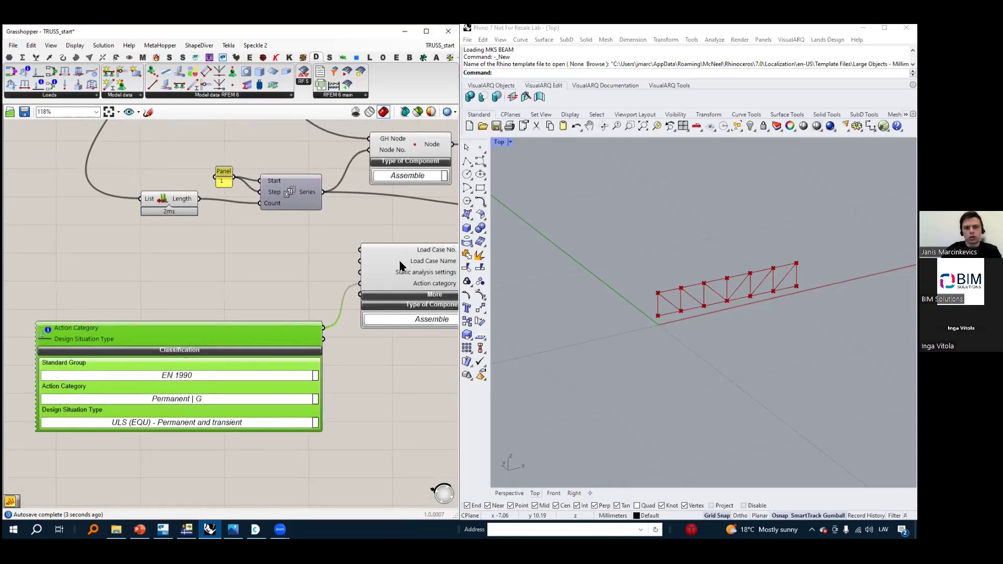
{"action": "right_click_drag", "start_coordinate": [434, 273], "coordinate": [326, 289]}
{"action": "left_click", "coordinate": [365, 284]}
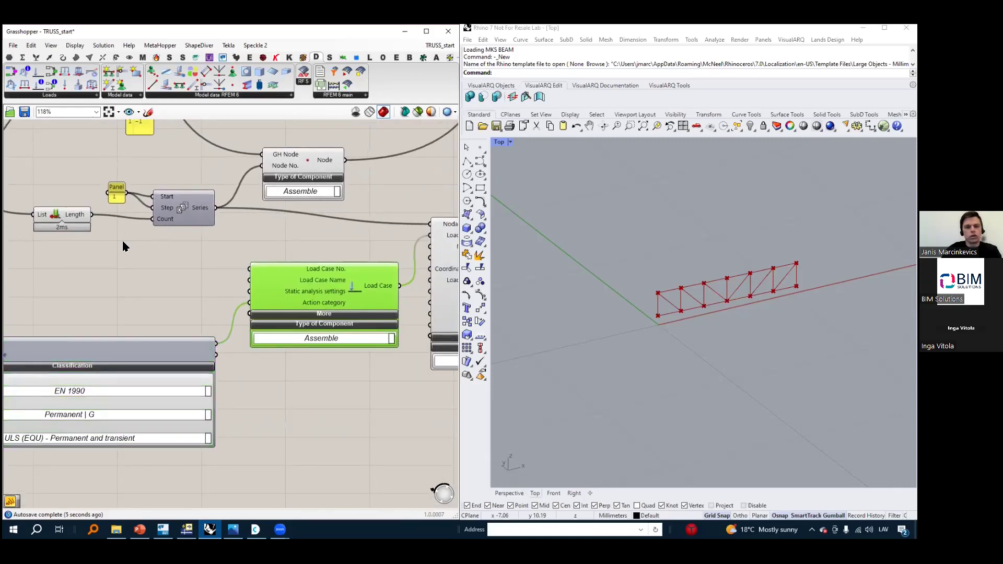
{"action": "right_click_drag", "start_coordinate": [122, 240], "coordinate": [186, 273]}
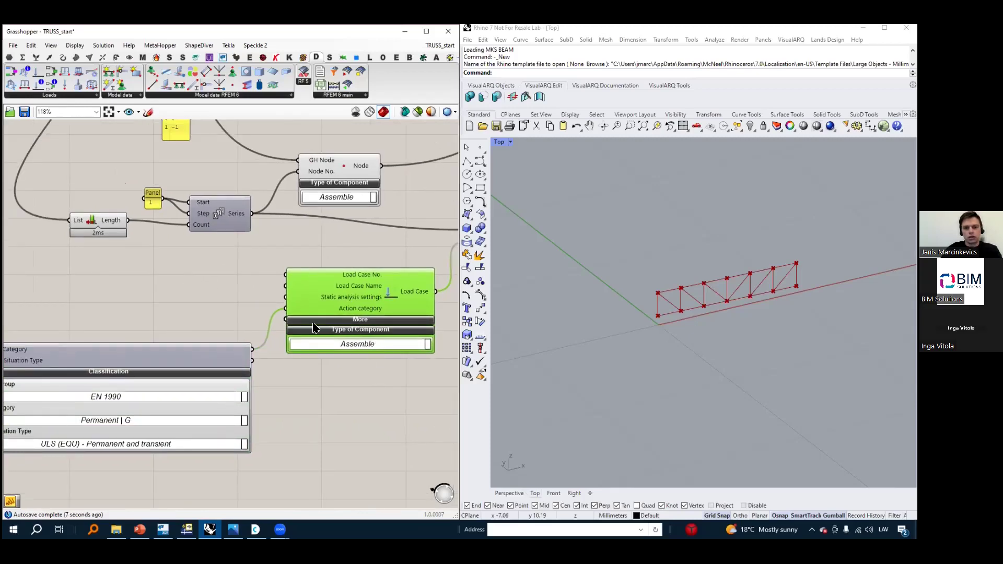
{"action": "scroll", "coordinate": [334, 301], "scroll_direction": "up", "scroll_amount": 3}
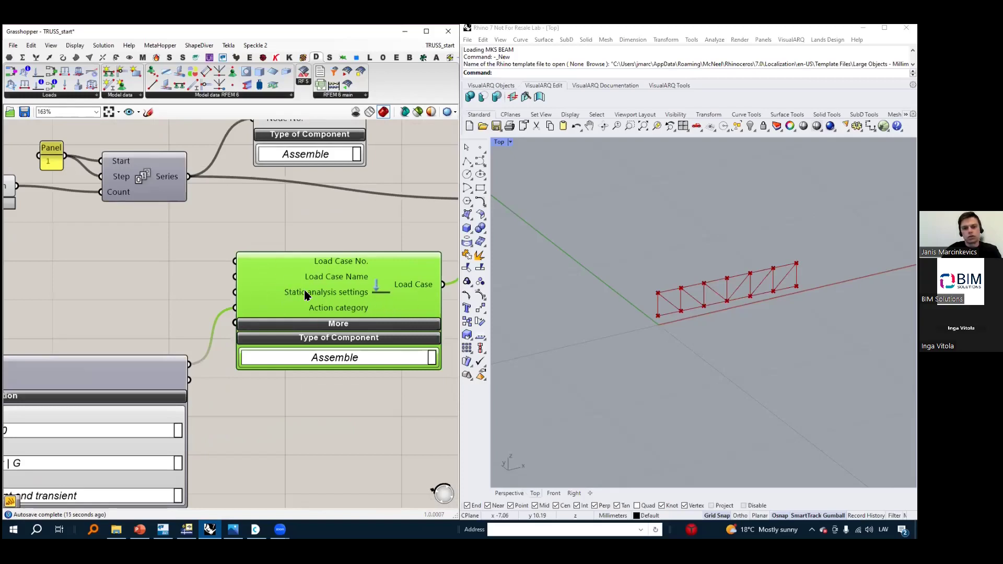
{"action": "mouse_move", "coordinate": [306, 296]}
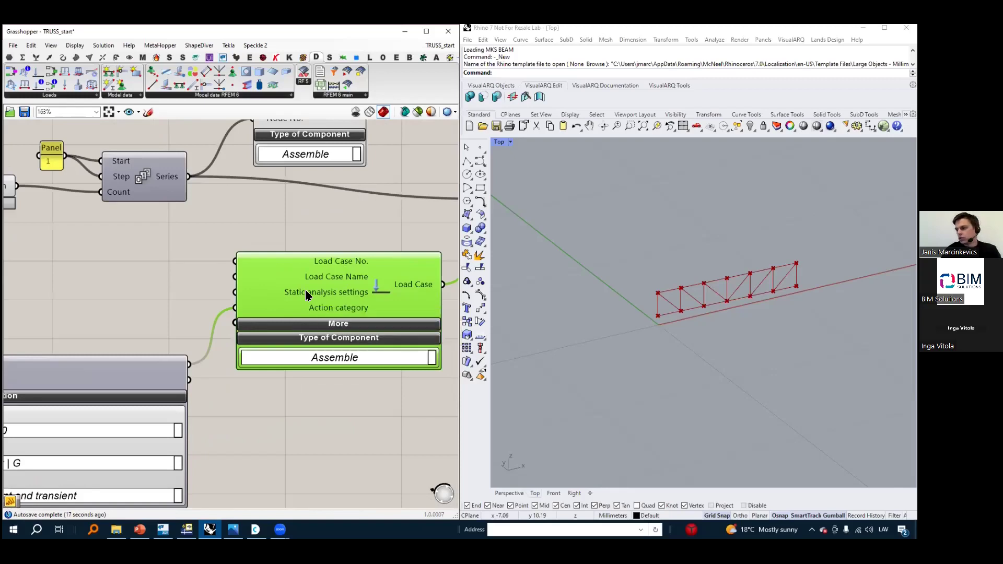
{"action": "left_click", "coordinate": [188, 285]}
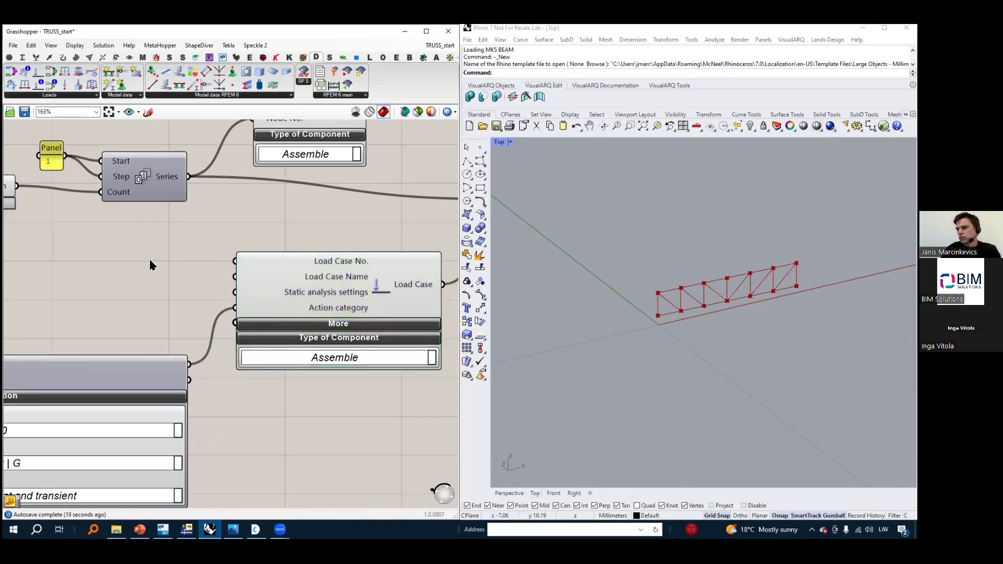
{"action": "right_click_drag", "start_coordinate": [179, 275], "coordinate": [209, 284]}
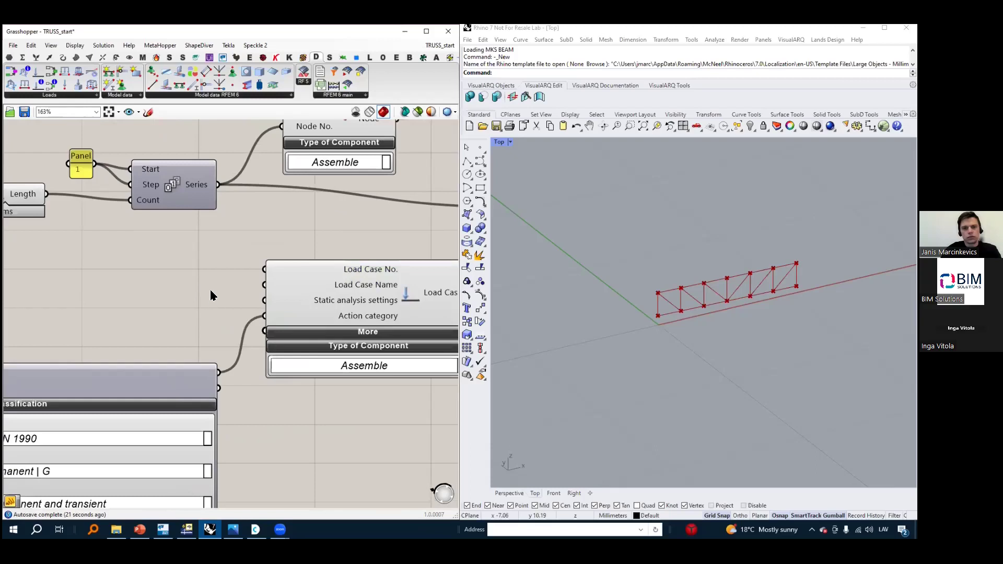
{"action": "double_click", "coordinate": [185, 306]}
{"action": "type", "text": "lis"}
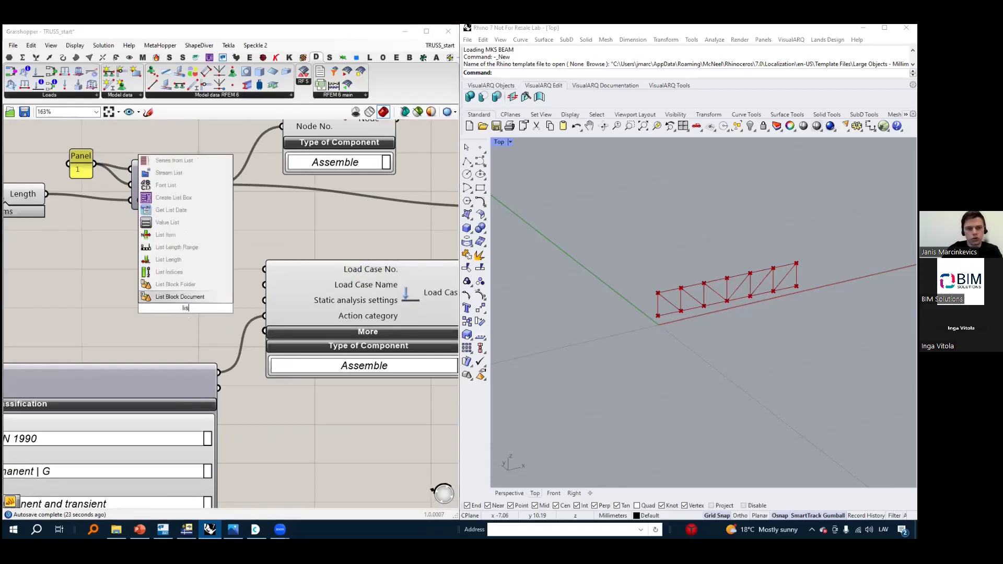
{"action": "left_click", "coordinate": [168, 222]}
{"action": "mouse_move", "coordinate": [195, 311]}
{"action": "left_mouse_down"}
{"action": "mouse_move", "coordinate": [161, 307]}
{"action": "mouse_move", "coordinate": [264, 300]}
{"action": "left_mouse_up"}
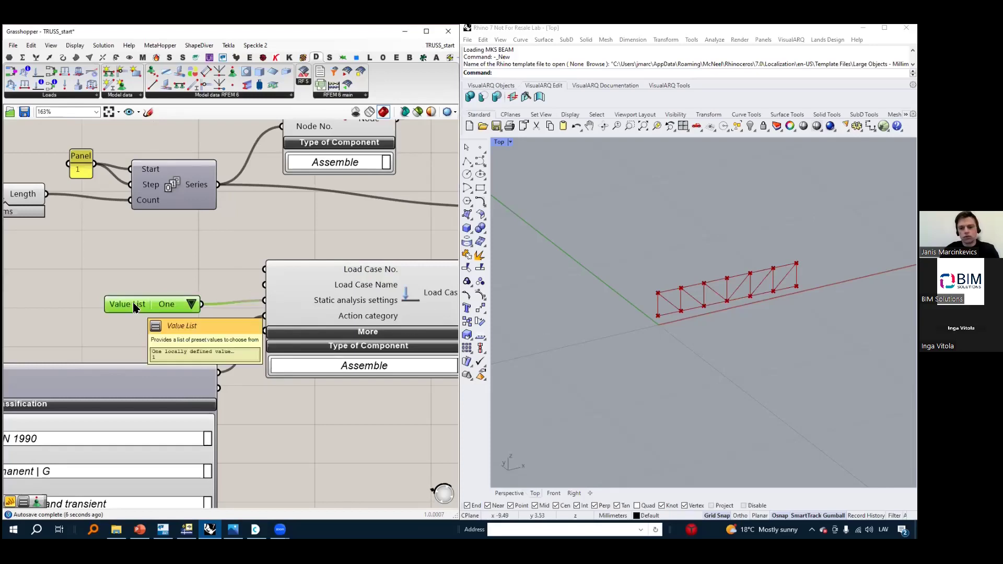
{"action": "key", "text": "Delete"}
Add a Static Analysis Settings component above the Classification component and connect it to the Load Case component's Static analysis settings input
{"action": "left_click", "coordinate": [47, 95]}
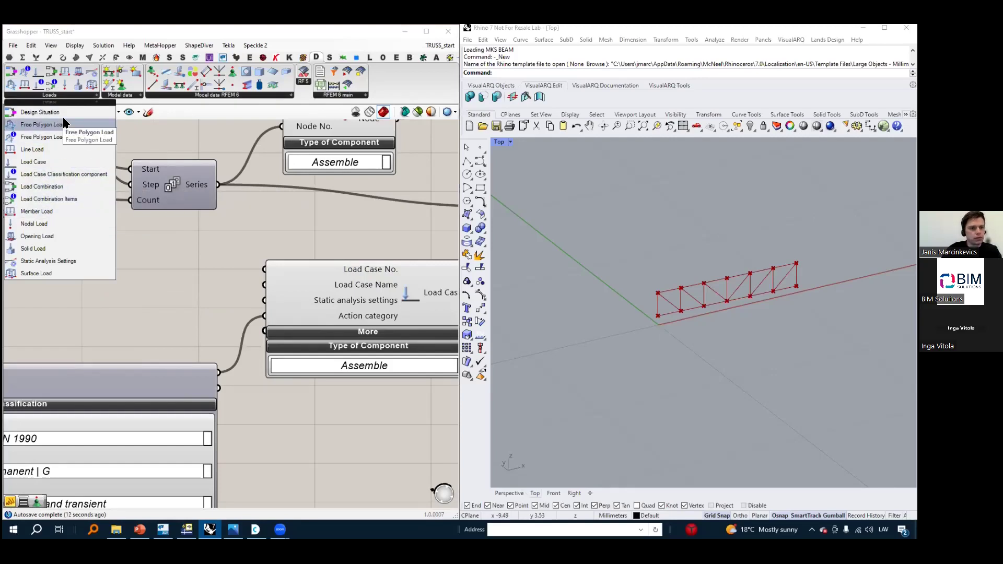
{"action": "left_click", "coordinate": [48, 260]}
{"action": "scroll", "coordinate": [217, 288], "scroll_direction": "down", "scroll_amount": 5}
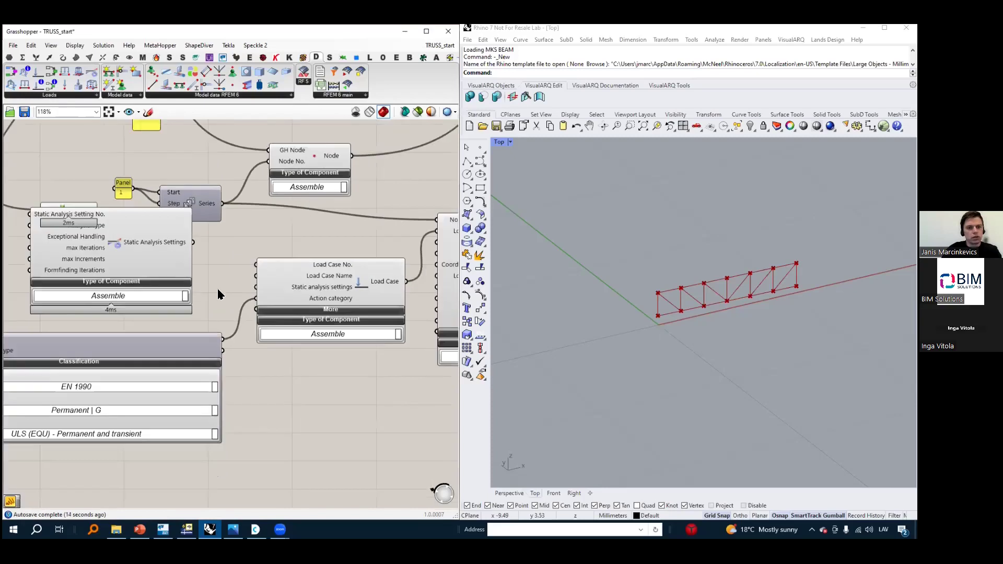
{"action": "left_click_drag", "start_coordinate": [240, 340], "coordinate": [243, 368]}
{"action": "scroll", "coordinate": [219, 241], "scroll_direction": "up", "scroll_amount": 3}
{"action": "left_click_drag", "start_coordinate": [202, 224], "coordinate": [198, 296]}
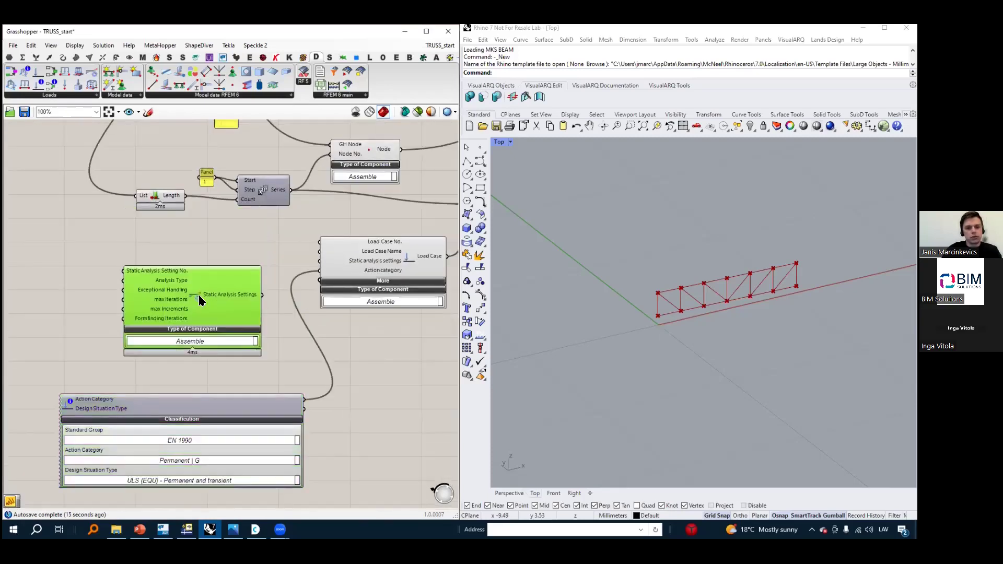
{"action": "scroll", "coordinate": [283, 277], "scroll_direction": "up", "scroll_amount": 1}
{"action": "left_click_drag", "start_coordinate": [259, 300], "coordinate": [326, 261]}
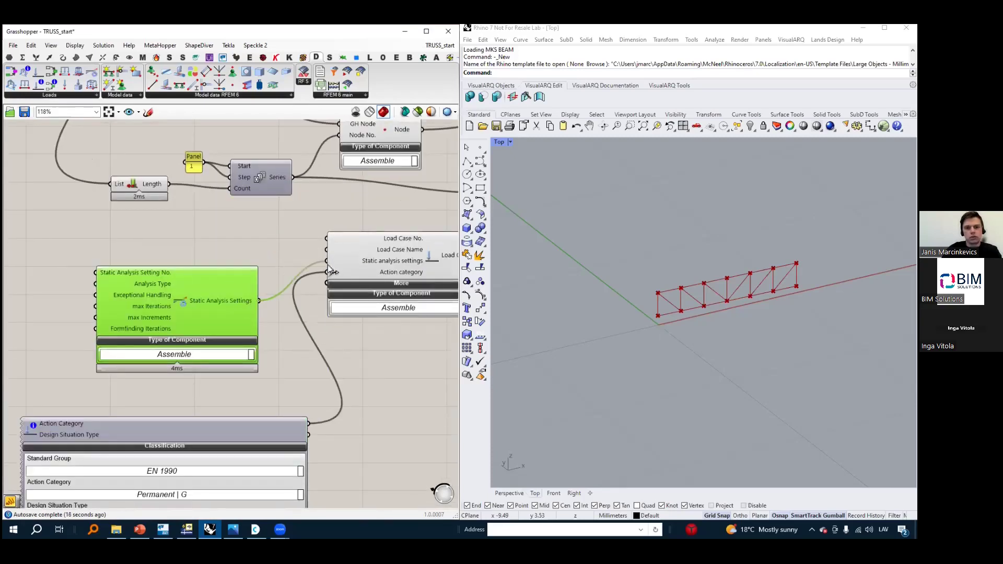
Add a Value List beside the Static Analysis Settings component and connect it to the Analysis Type input
{"action": "right_click_drag", "start_coordinate": [276, 293], "coordinate": [256, 287]}
{"action": "scroll", "coordinate": [231, 309], "scroll_direction": "up", "scroll_amount": 2}
{"action": "scroll", "coordinate": [225, 262], "scroll_direction": "down", "scroll_amount": 1}
{"action": "right_click_drag", "start_coordinate": [199, 270], "coordinate": [305, 277]}
{"action": "scroll", "coordinate": [146, 267], "scroll_direction": "up", "scroll_amount": 3}
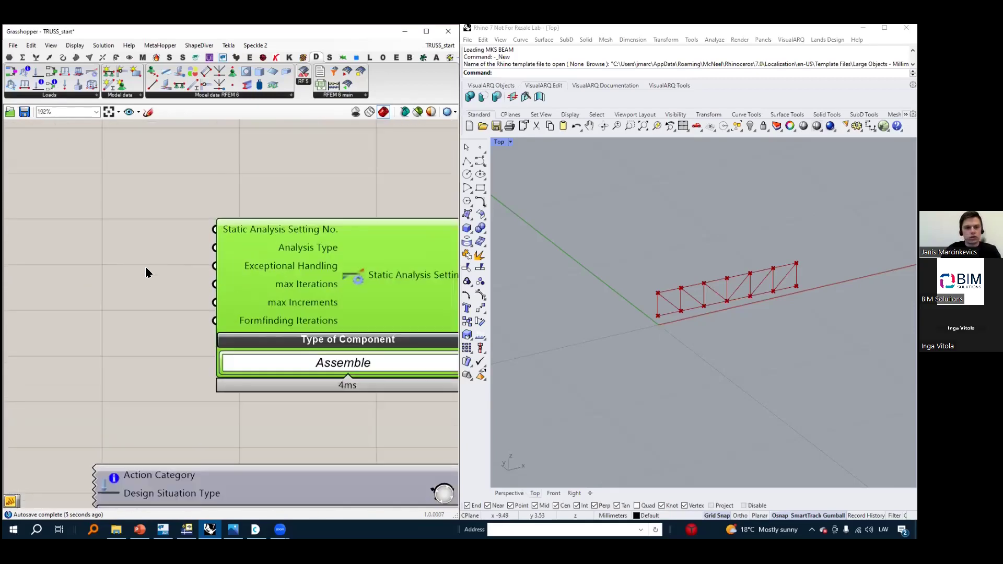
{"action": "double_click", "coordinate": [147, 267]}
{"action": "type", "text": "list"}
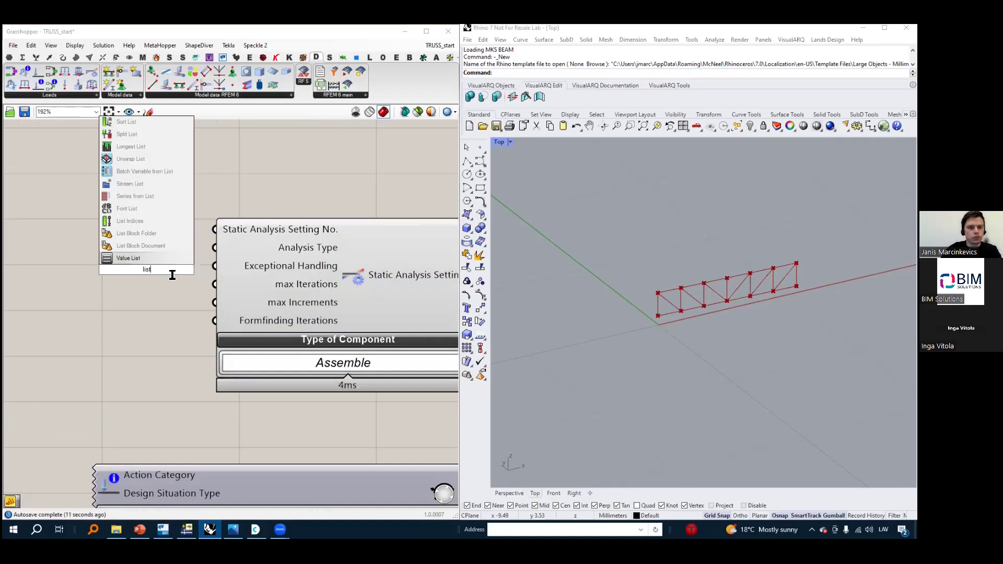
{"action": "left_click", "coordinate": [124, 257]}
{"action": "left_click_drag", "start_coordinate": [136, 273], "coordinate": [88, 273]}
{"action": "left_click_drag", "start_coordinate": [156, 269], "coordinate": [215, 248]}
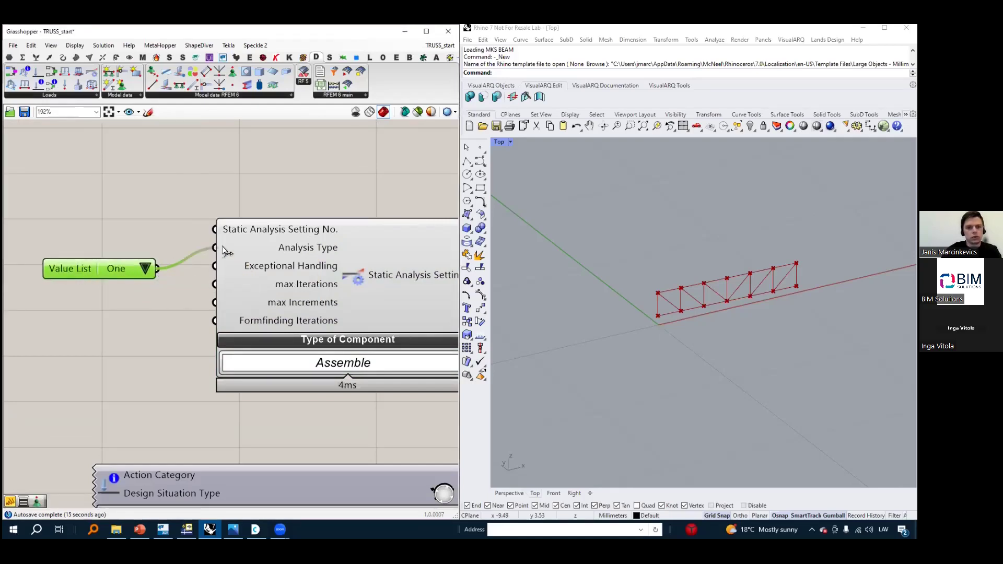
Review the Value List's analysis type options, leaving GEOMETRICALLY_LINEAR selected
{"action": "scroll", "coordinate": [179, 230], "scroll_direction": "down", "scroll_amount": 3}
{"action": "scroll", "coordinate": [81, 244], "scroll_direction": "up", "scroll_amount": 3}
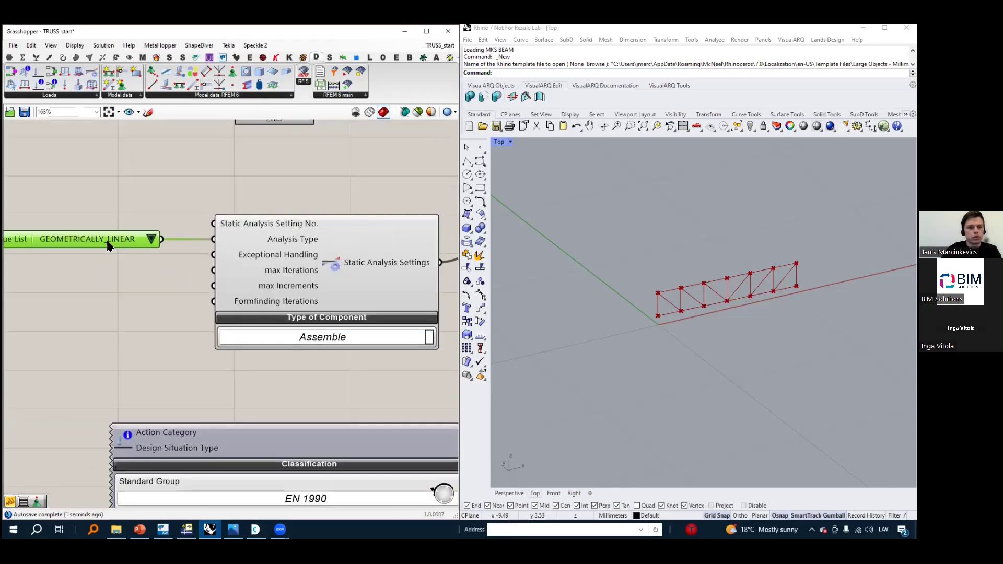
{"action": "left_click", "coordinate": [157, 243]}
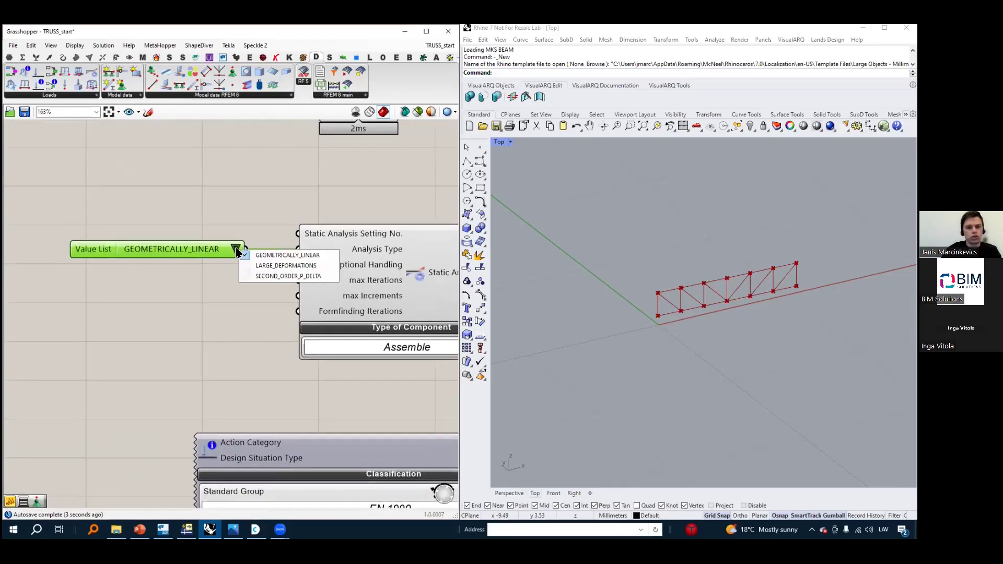
{"action": "left_click", "coordinate": [216, 208]}
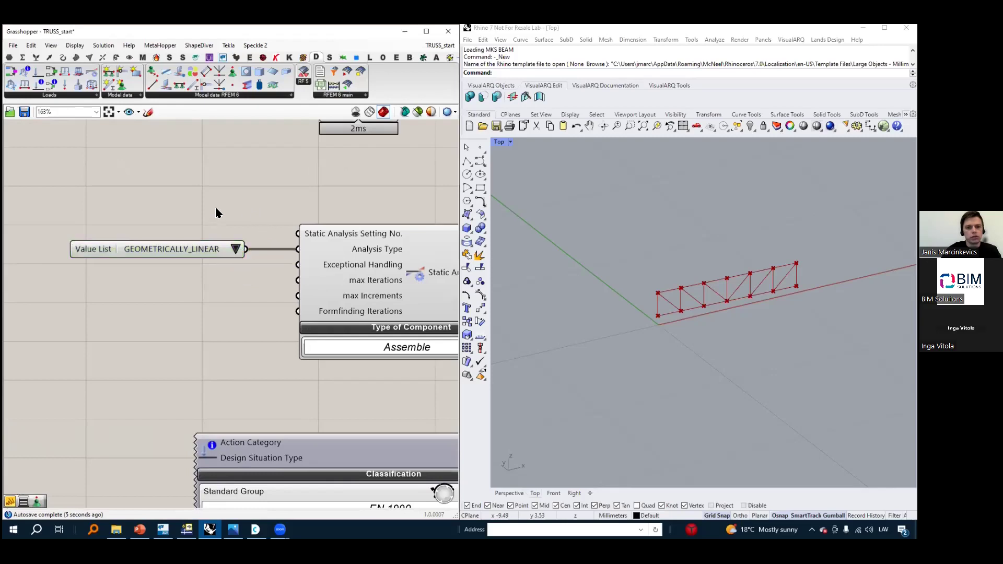
Connect the Nodal Load output to the RFEM export component's Input, keeping the existing Member, Nodal Support and Node connections
{"action": "scroll", "coordinate": [215, 208], "scroll_direction": "down", "scroll_amount": 3}
{"action": "right_click_drag", "start_coordinate": [390, 291], "coordinate": [180, 288]}
{"action": "scroll", "coordinate": [291, 282], "scroll_direction": "down", "scroll_amount": 1}
{"action": "right_click_drag", "start_coordinate": [342, 250], "coordinate": [270, 269]}
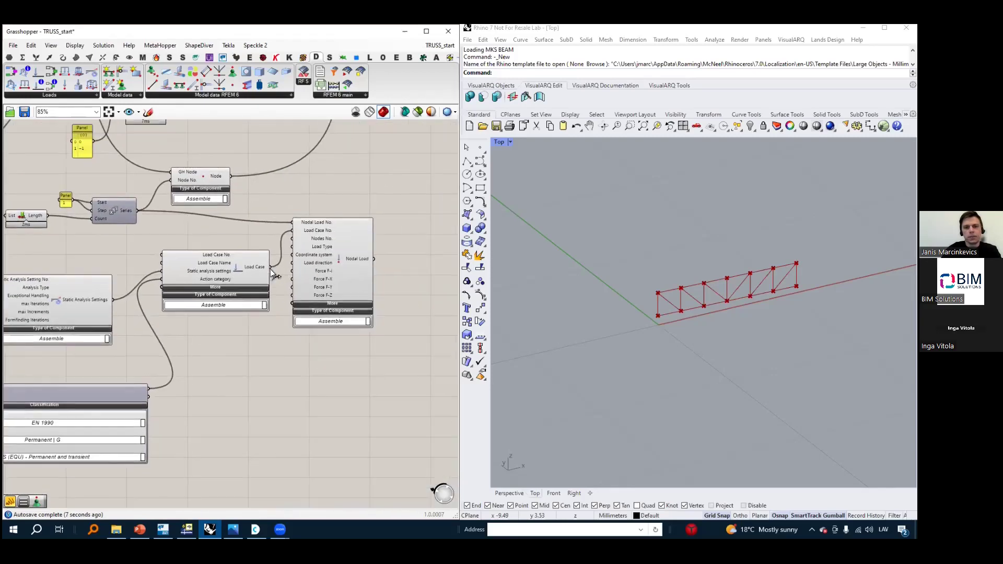
{"action": "scroll", "coordinate": [378, 221], "scroll_direction": "down", "scroll_amount": 2}
{"action": "right_click_drag", "start_coordinate": [379, 221], "coordinate": [352, 358]}
{"action": "left_click", "coordinate": [321, 386]}
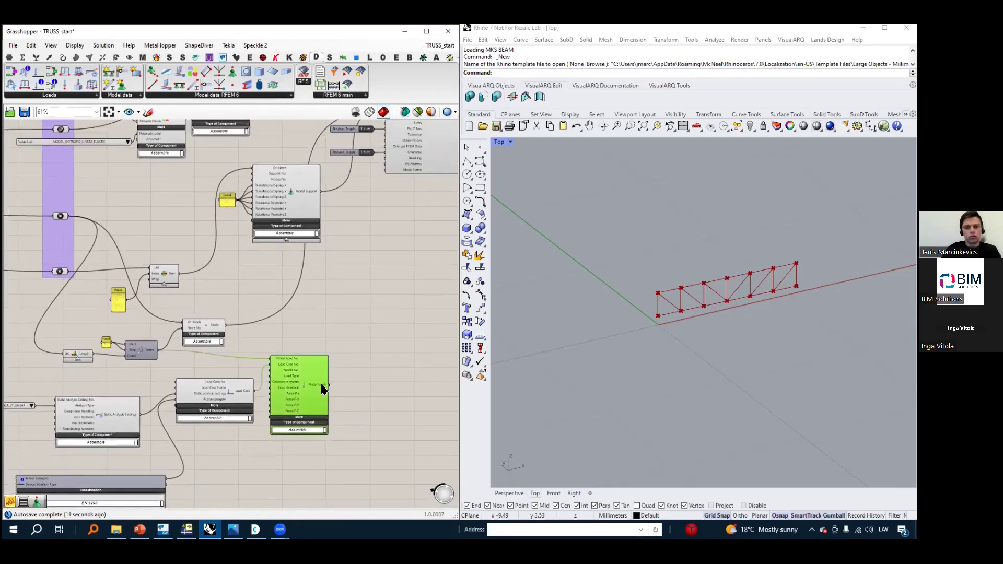
{"action": "left_click_drag", "start_coordinate": [327, 385], "coordinate": [386, 222]}
{"action": "scroll", "coordinate": [332, 382], "scroll_direction": "down", "scroll_amount": 3}
{"action": "scroll", "coordinate": [382, 218], "scroll_direction": "up", "scroll_amount": 3}
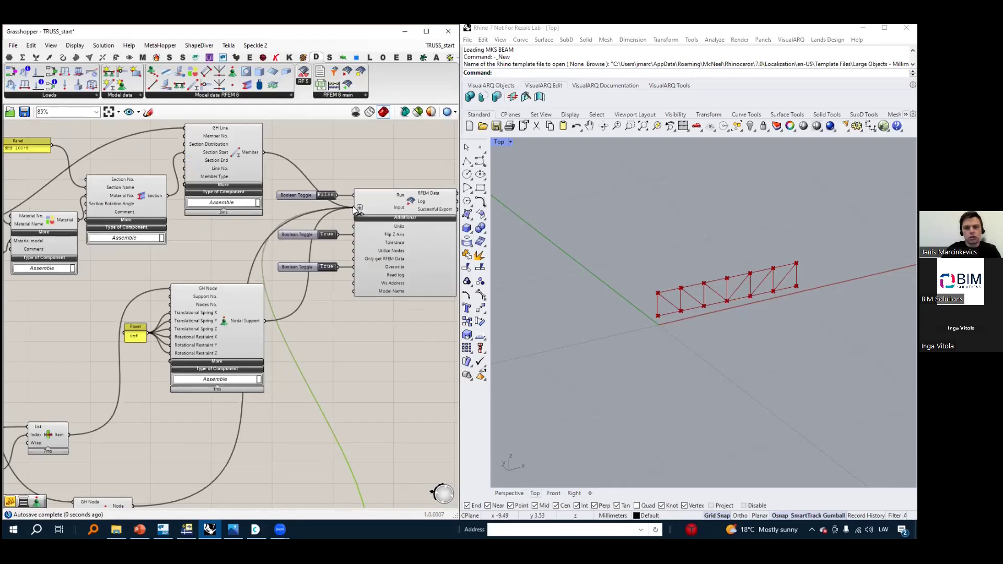
{"action": "scroll", "coordinate": [361, 209], "scroll_direction": "down", "scroll_amount": 2}
{"action": "left_click", "coordinate": [384, 320]}
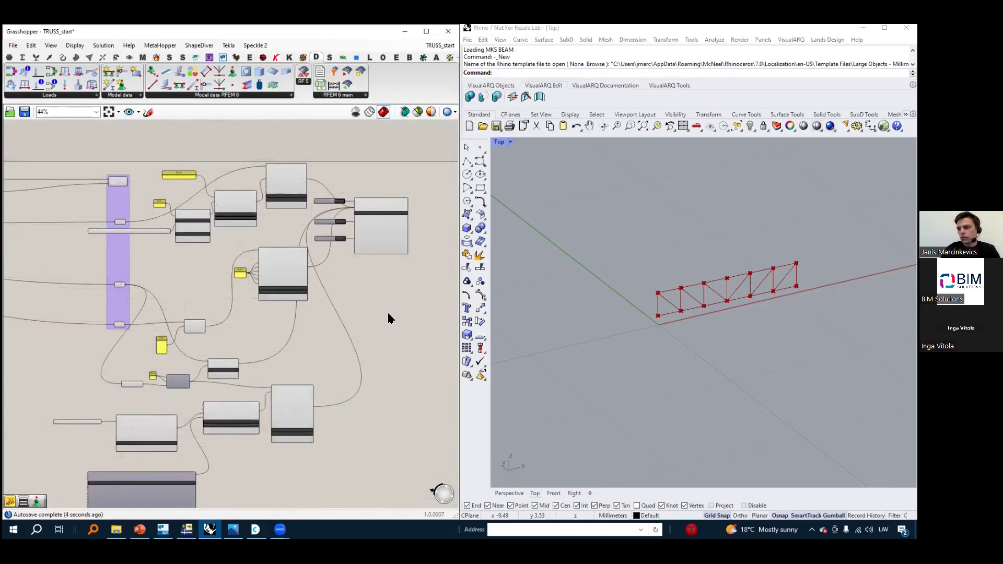
Examine the Material and Section components together with the panels and value list that feed them
{"action": "scroll", "coordinate": [342, 315], "scroll_direction": "up", "scroll_amount": 5}
{"action": "scroll", "coordinate": [228, 344], "scroll_direction": "down", "scroll_amount": 2}
{"action": "right_click_drag", "start_coordinate": [354, 287], "coordinate": [321, 395]}
{"action": "right_click_drag", "start_coordinate": [260, 300], "coordinate": [272, 388]}
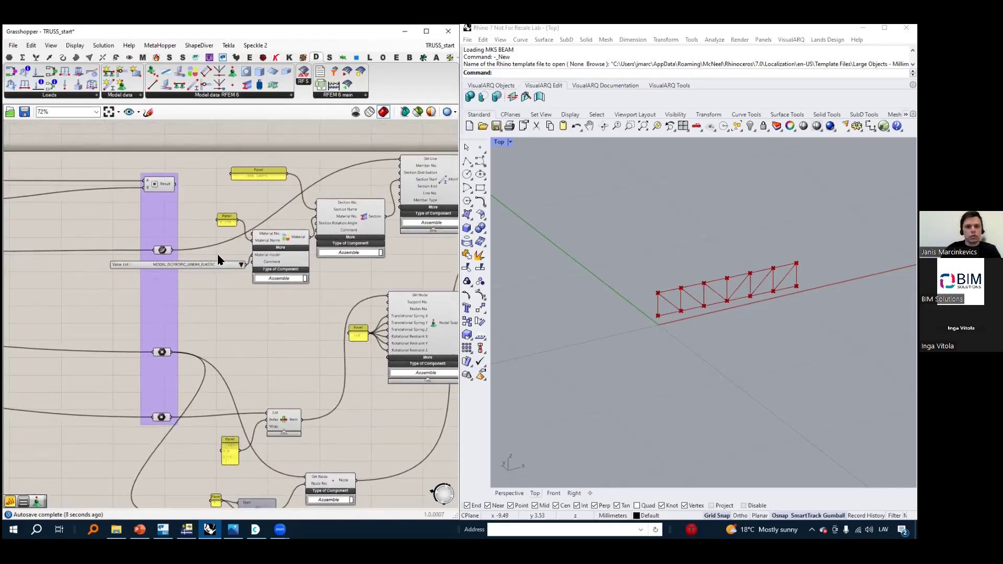
{"action": "scroll", "coordinate": [219, 260], "scroll_direction": "up", "scroll_amount": 2}
{"action": "left_click", "coordinate": [194, 269]}
{"action": "left_click", "coordinate": [311, 250]}
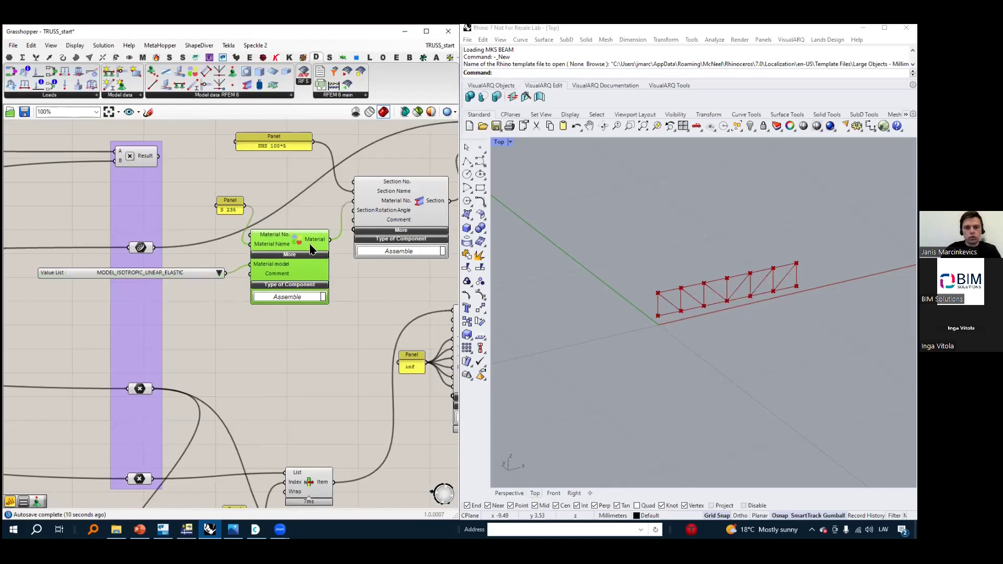
{"action": "left_click", "coordinate": [225, 211]}
{"action": "scroll", "coordinate": [324, 213], "scroll_direction": "up", "scroll_amount": 2}
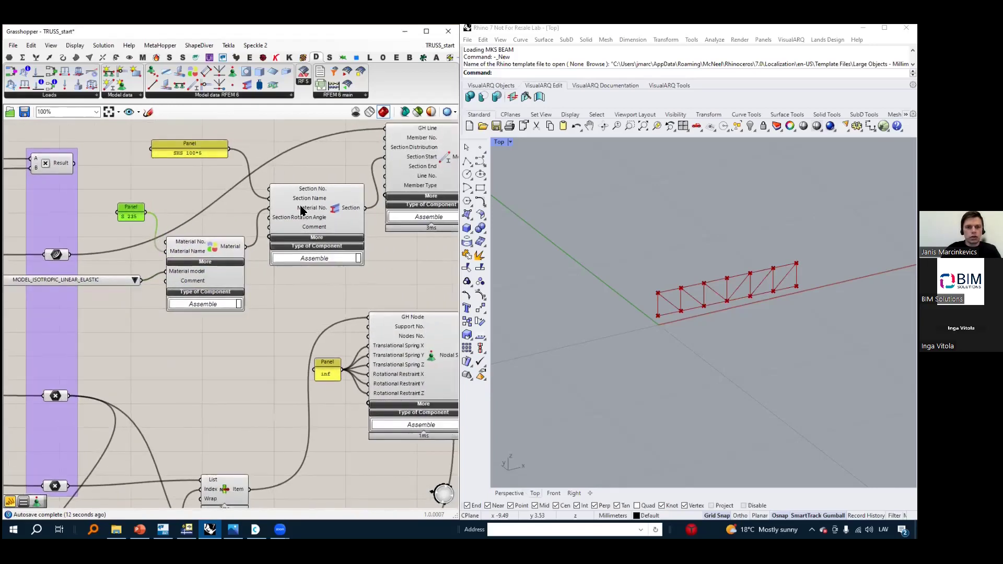
{"action": "left_click", "coordinate": [324, 213]}
{"action": "scroll", "coordinate": [273, 194], "scroll_direction": "down", "scroll_amount": 2}
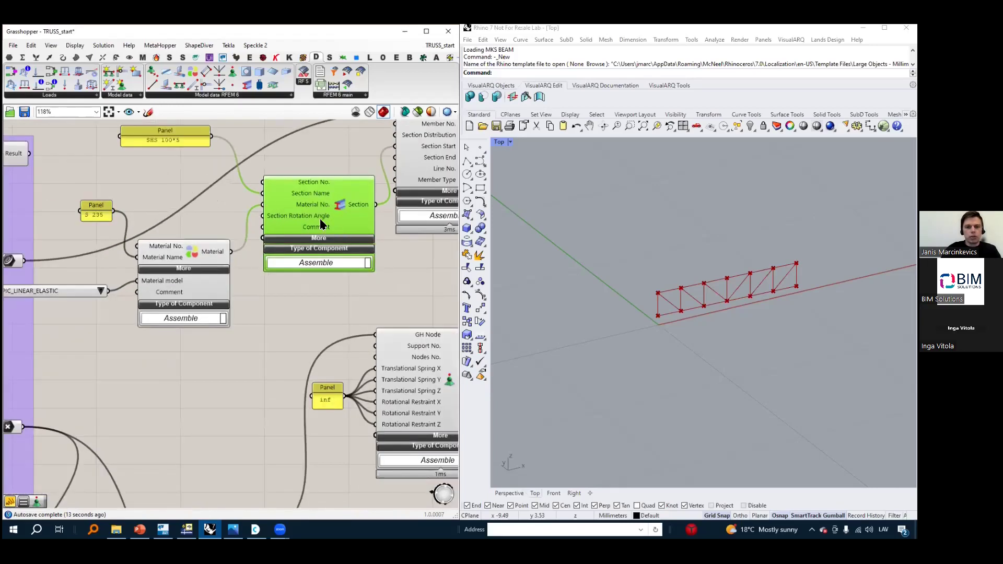
{"action": "scroll", "coordinate": [137, 235], "scroll_direction": "down", "scroll_amount": 2}
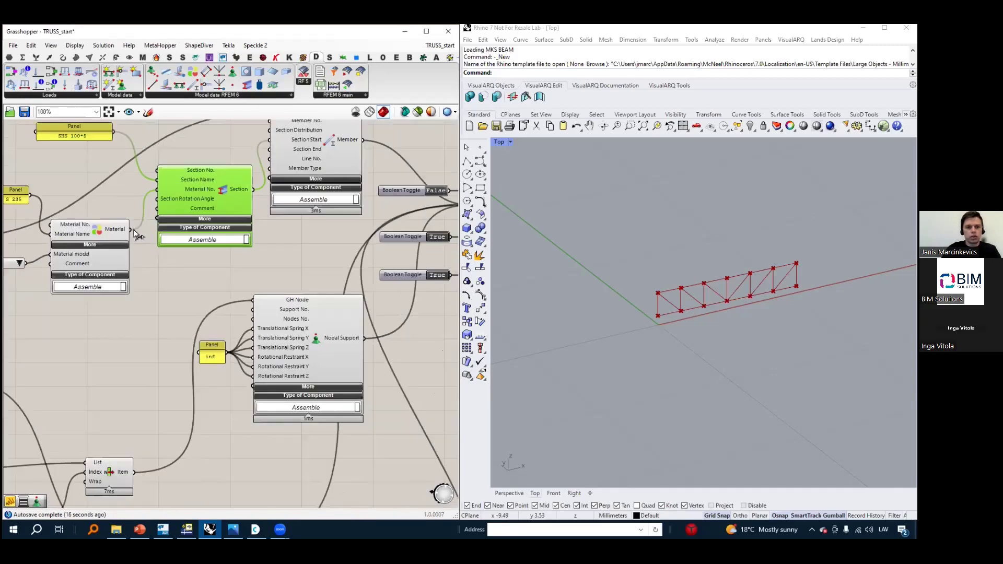
Connect the Material output to the RFEM export component's Input, keeping the existing connections
{"action": "left_click_drag", "start_coordinate": [130, 230], "coordinate": [345, 238]}
{"action": "scroll", "coordinate": [158, 288], "scroll_direction": "down", "scroll_amount": 1}
{"action": "scroll", "coordinate": [141, 275], "scroll_direction": "down", "scroll_amount": 2}
{"action": "scroll", "coordinate": [140, 260], "scroll_direction": "up", "scroll_amount": 2}
{"action": "scroll", "coordinate": [145, 262], "scroll_direction": "down", "scroll_amount": 2}
{"action": "scroll", "coordinate": [360, 242], "scroll_direction": "up", "scroll_amount": 1}
Move the Material component lower, away from the Section component, and realign its S 235 panel and material model value list beside its inputs
{"action": "left_click_drag", "start_coordinate": [90, 259], "coordinate": [93, 299]}
{"action": "right_click_drag", "start_coordinate": [160, 310], "coordinate": [248, 313]}
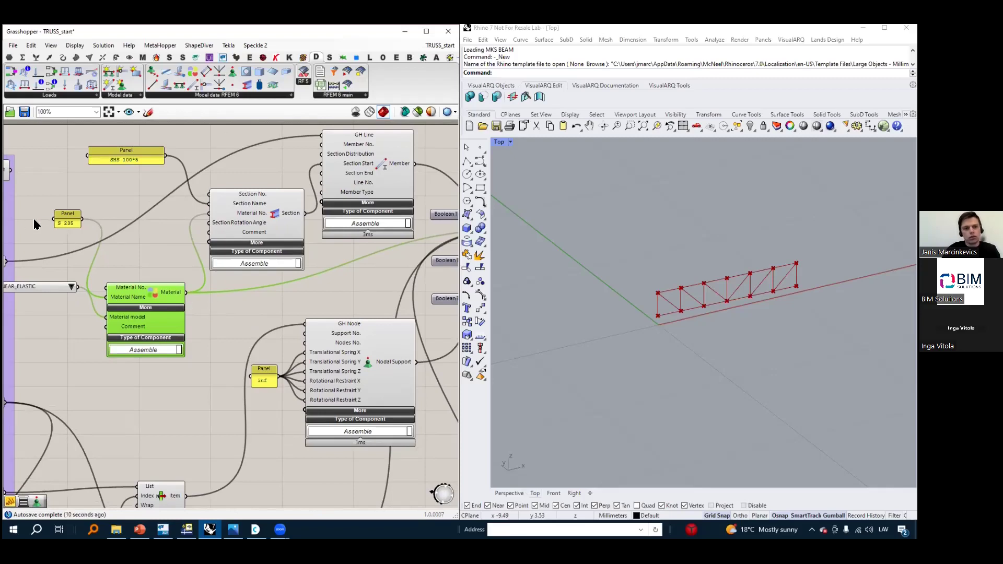
{"action": "left_click_drag", "start_coordinate": [66, 221], "coordinate": [37, 235]}
{"action": "right_click_drag", "start_coordinate": [156, 278], "coordinate": [233, 253]}
{"action": "scroll", "coordinate": [105, 259], "scroll_direction": "up", "scroll_amount": 2}
{"action": "left_click_drag", "start_coordinate": [105, 263], "coordinate": [76, 314]}
{"action": "left_click_drag", "start_coordinate": [123, 192], "coordinate": [123, 270]}
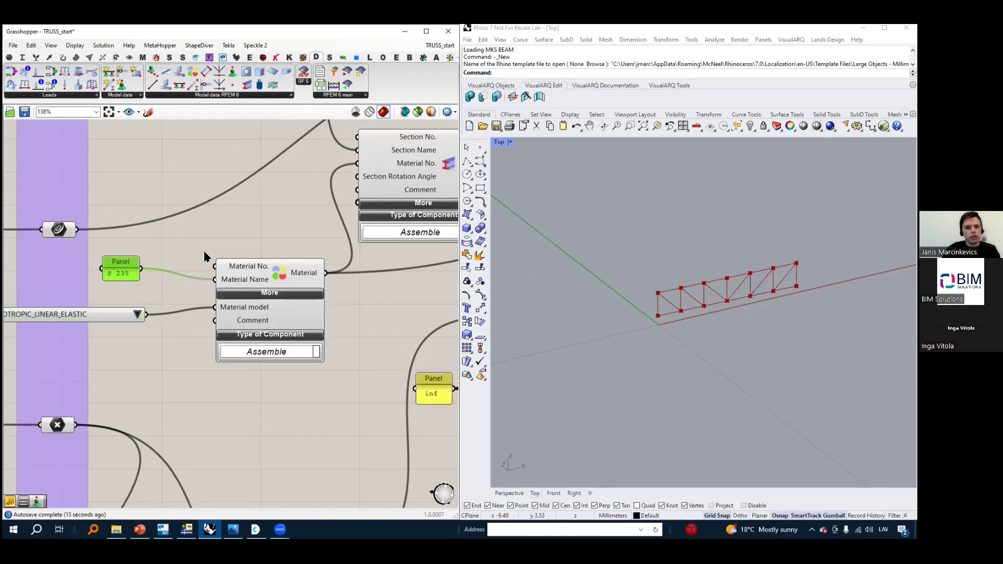
Add a panel containing 1 above the Material component and connect it to the Material No. input
{"action": "double_click", "coordinate": [184, 243]}
{"action": "type", "text": "1"}
{"action": "key", "text": "Return"}
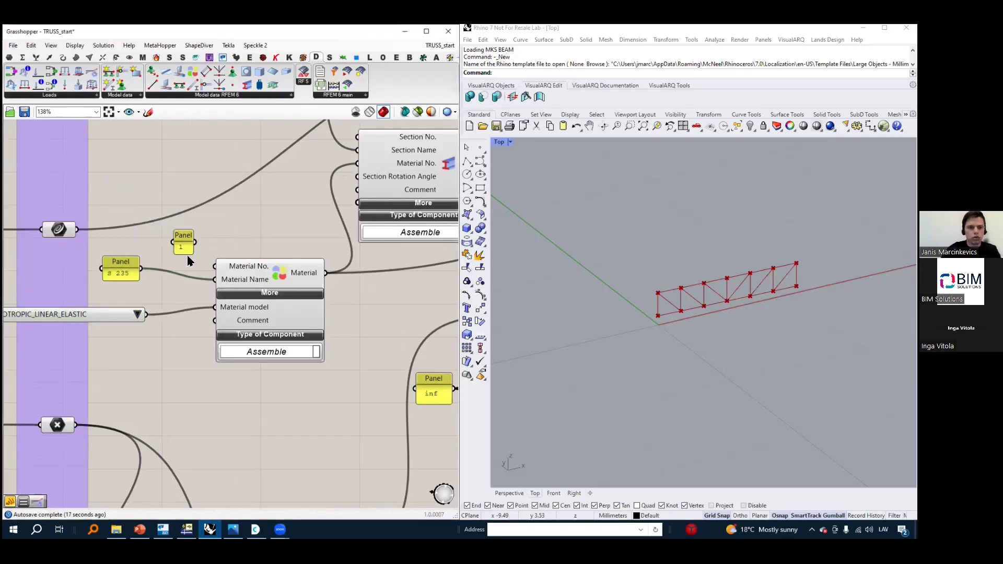
{"action": "left_click_drag", "start_coordinate": [197, 242], "coordinate": [215, 266]}
Connect the panel containing 1 to the Section component's Material No. input, replacing the wire from the Material output
{"action": "right_click_drag", "start_coordinate": [402, 186], "coordinate": [336, 211]}
{"action": "scroll", "coordinate": [381, 190], "scroll_direction": "down", "scroll_amount": 1}
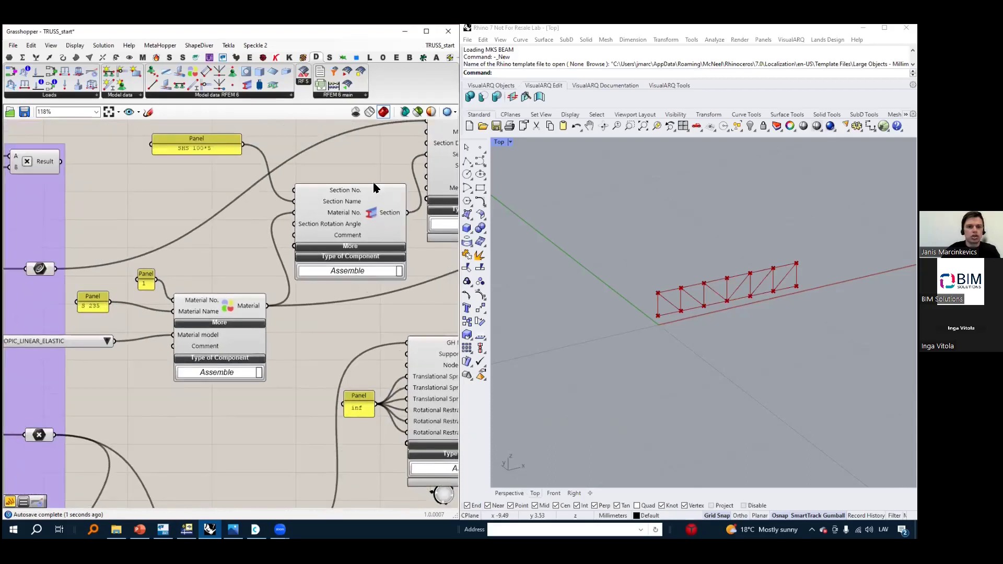
{"action": "left_click", "coordinate": [219, 305]}
{"action": "left_click_drag", "start_coordinate": [156, 280], "coordinate": [295, 212]}
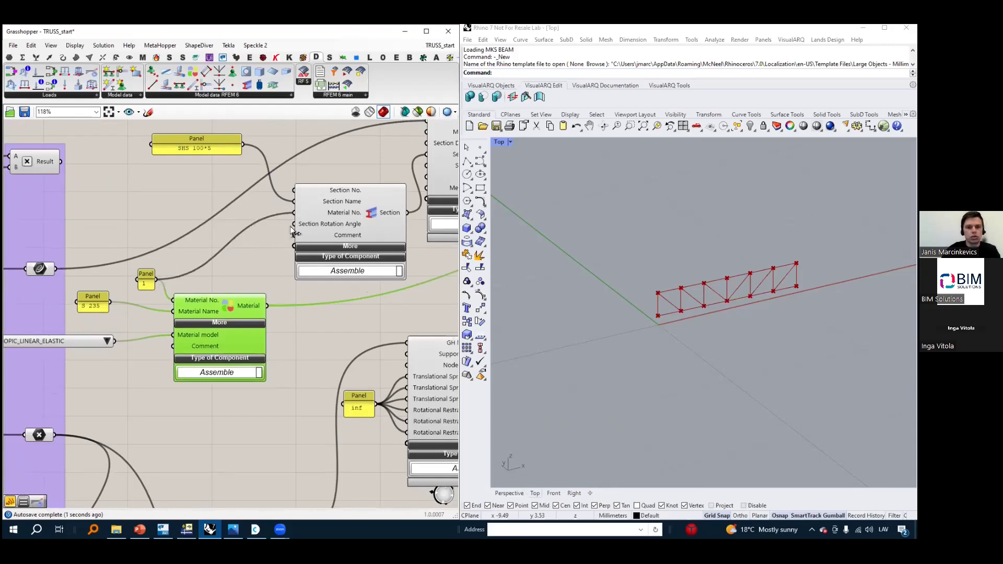
{"action": "scroll", "coordinate": [178, 244], "scroll_direction": "down", "scroll_amount": 3}
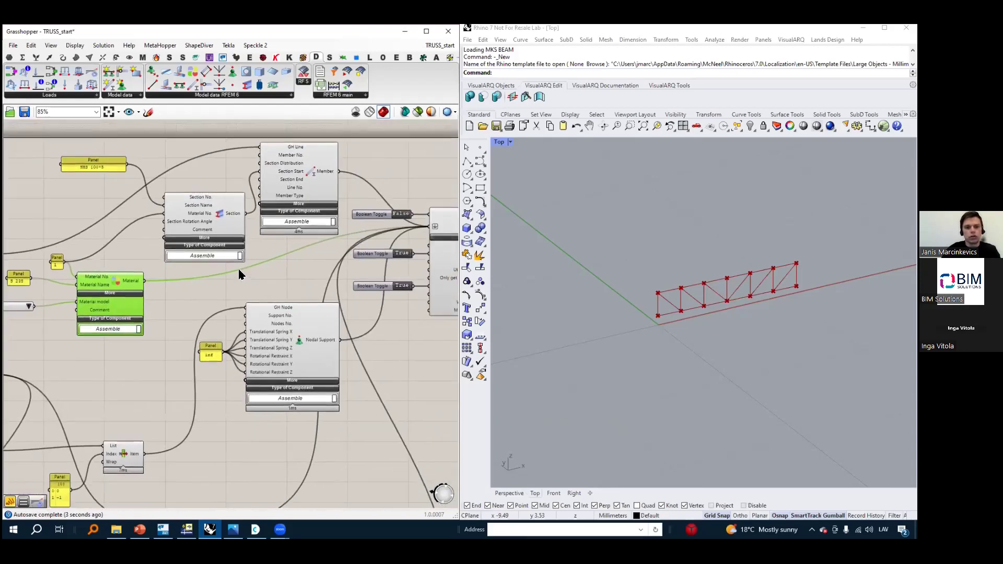
Look over the components feeding the RFEM export, check the frame model currently open in RFEM, and return to Grasshopper
{"action": "scroll", "coordinate": [397, 215], "scroll_direction": "down", "scroll_amount": 3}
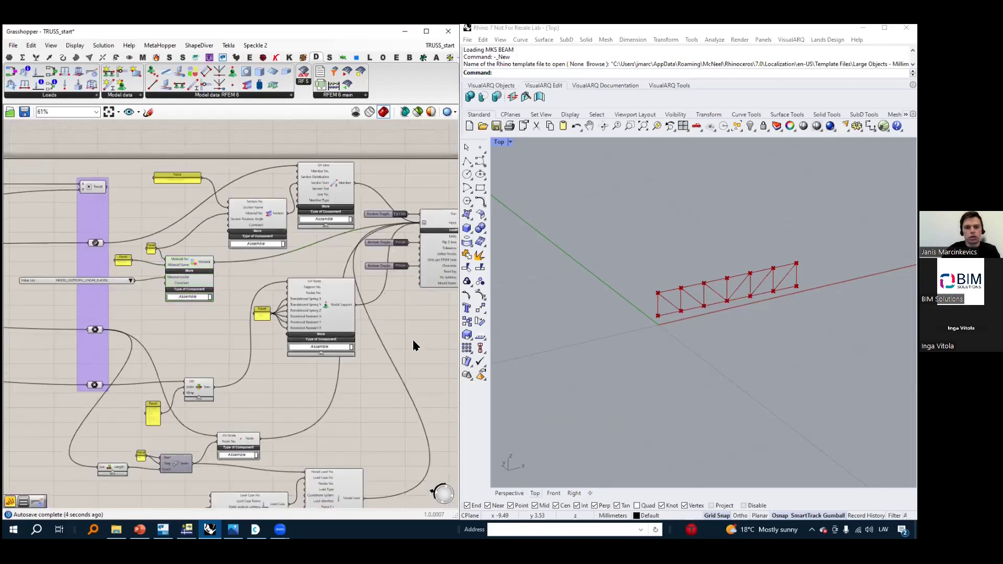
{"action": "right_click_drag", "start_coordinate": [409, 338], "coordinate": [403, 309]}
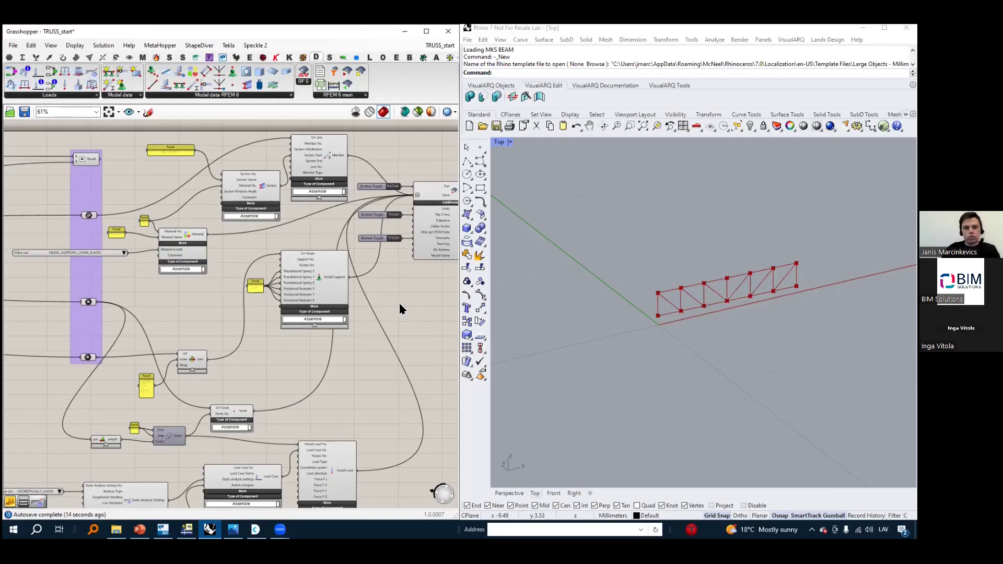
{"action": "scroll", "coordinate": [376, 322], "scroll_direction": "down", "scroll_amount": 4}
{"action": "right_click_drag", "start_coordinate": [417, 224], "coordinate": [363, 215]}
{"action": "scroll", "coordinate": [411, 258], "scroll_direction": "up", "scroll_amount": 5}
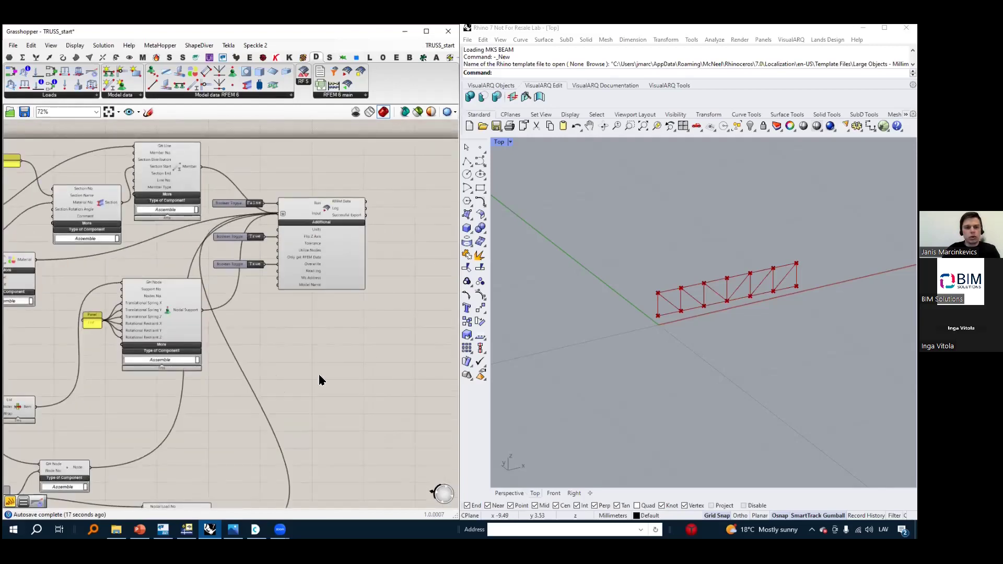
{"action": "left_click", "coordinate": [186, 529]}
{"action": "scroll", "coordinate": [484, 252], "scroll_direction": "down", "scroll_amount": 3}
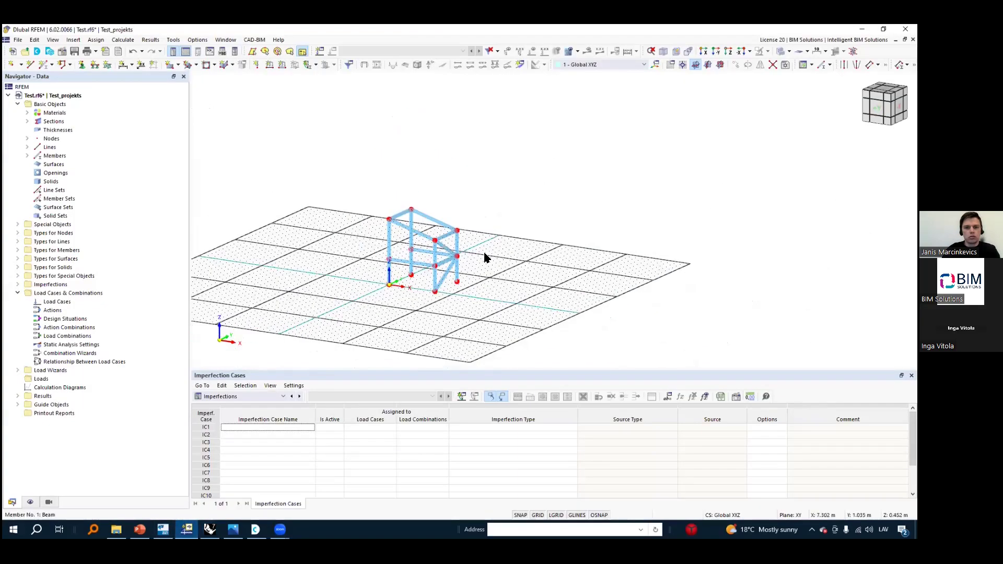
{"action": "scroll", "coordinate": [454, 246], "scroll_direction": "up", "scroll_amount": 3}
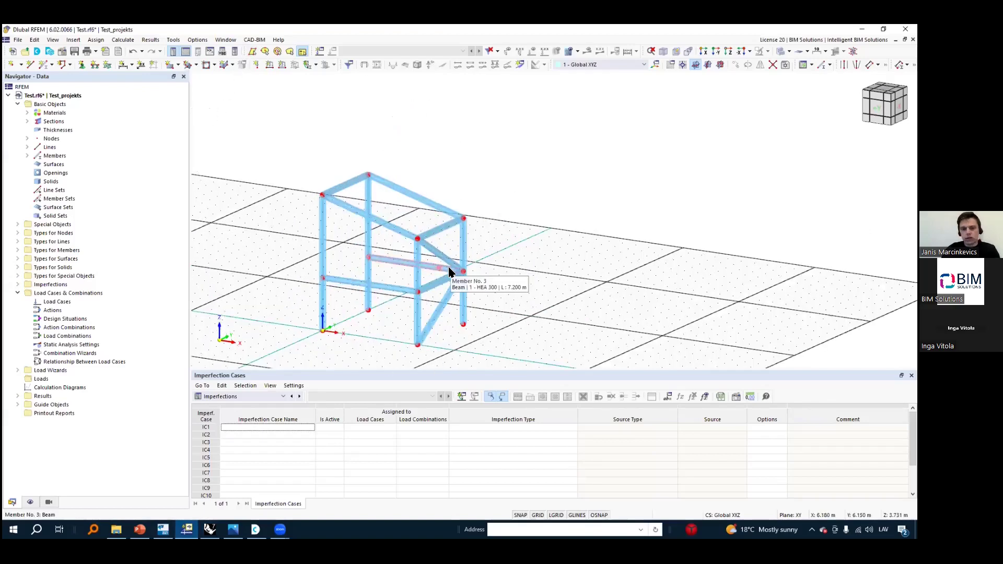
{"action": "left_click", "coordinate": [163, 529]}
{"action": "left_click", "coordinate": [210, 530]}
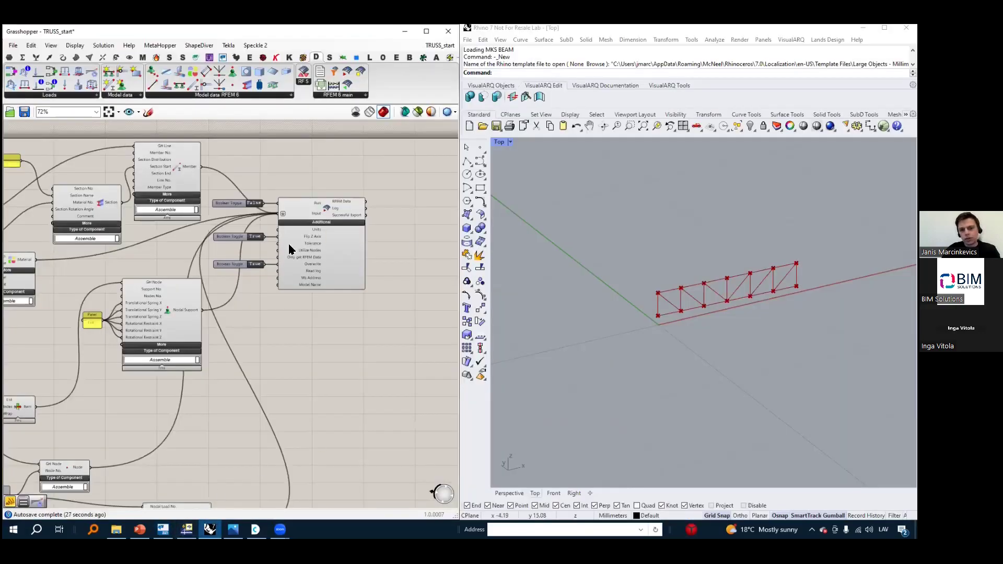
Move the RFEM export component and its three Boolean toggles together further right, away from the incoming components
{"action": "scroll", "coordinate": [397, 292], "scroll_direction": "down", "scroll_amount": 1}
{"action": "left_click_drag", "start_coordinate": [392, 313], "coordinate": [238, 210]}
{"action": "left_click_drag", "start_coordinate": [336, 237], "coordinate": [397, 237]}
{"action": "left_click", "coordinate": [421, 317]}
{"action": "scroll", "coordinate": [413, 309], "scroll_direction": "up", "scroll_amount": 5}
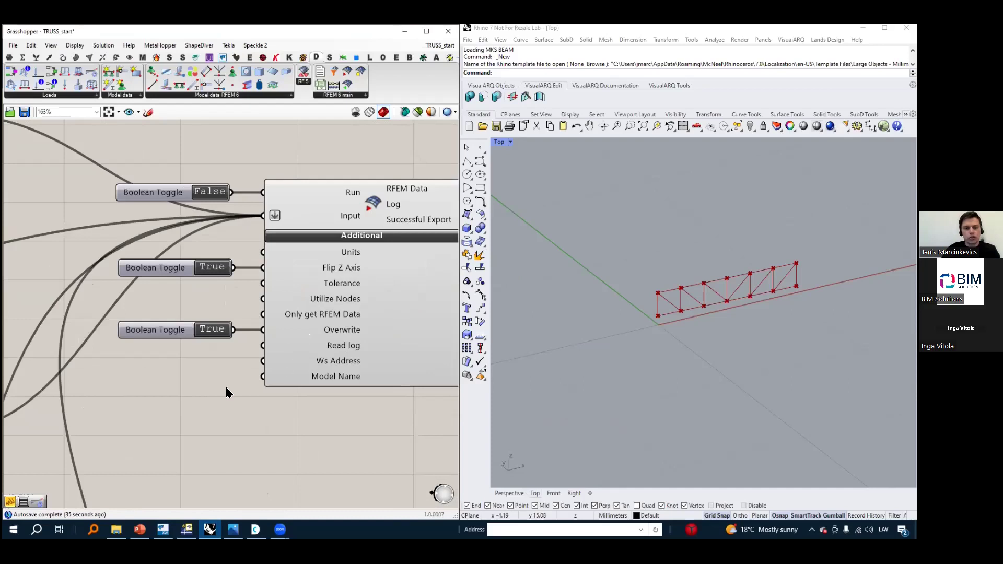
{"action": "scroll", "coordinate": [207, 386], "scroll_direction": "down", "scroll_amount": 1}
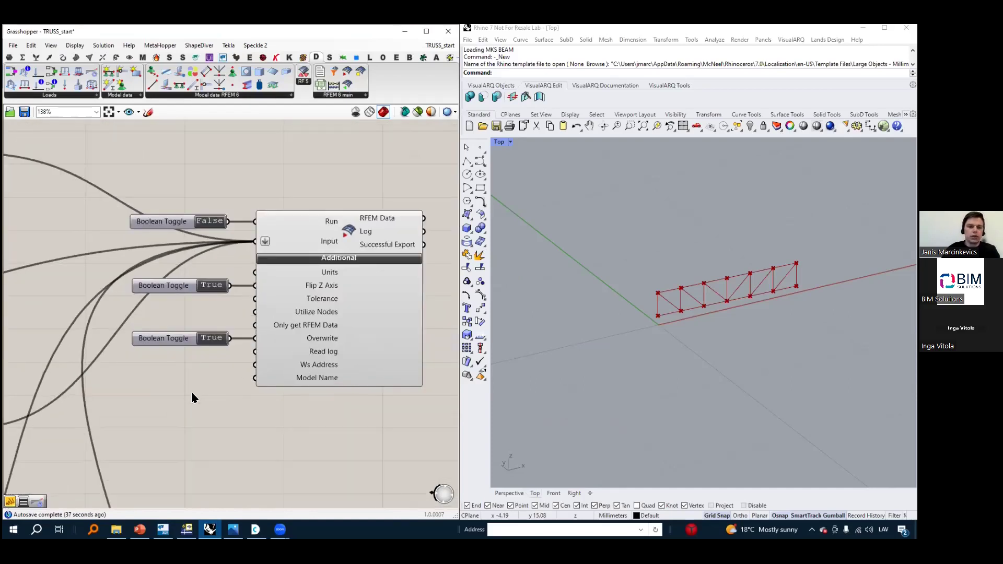
Add a panel containing 1 and connect it to the export component's Model Name input
{"action": "double_click", "coordinate": [191, 392]}
{"action": "type", "text": "panel"}
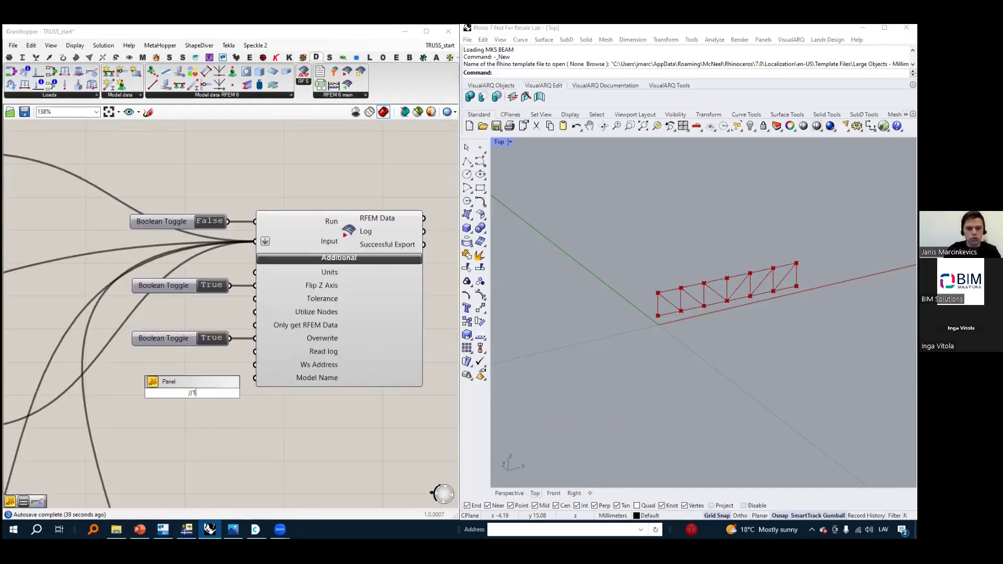
{"action": "key", "text": "Return"}
{"action": "scroll", "coordinate": [202, 395], "scroll_direction": "up", "scroll_amount": 2}
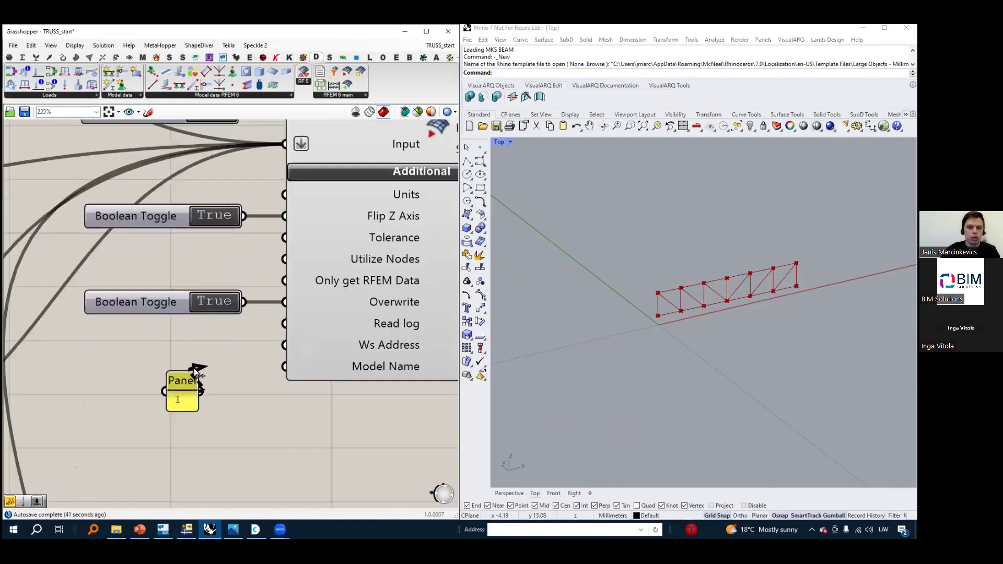
{"action": "left_click", "coordinate": [192, 370]}
{"action": "left_click_drag", "start_coordinate": [211, 371], "coordinate": [284, 366]}
{"action": "scroll", "coordinate": [235, 321], "scroll_direction": "down", "scroll_amount": 1}
{"action": "scroll", "coordinate": [323, 355], "scroll_direction": "up", "scroll_amount": 1}
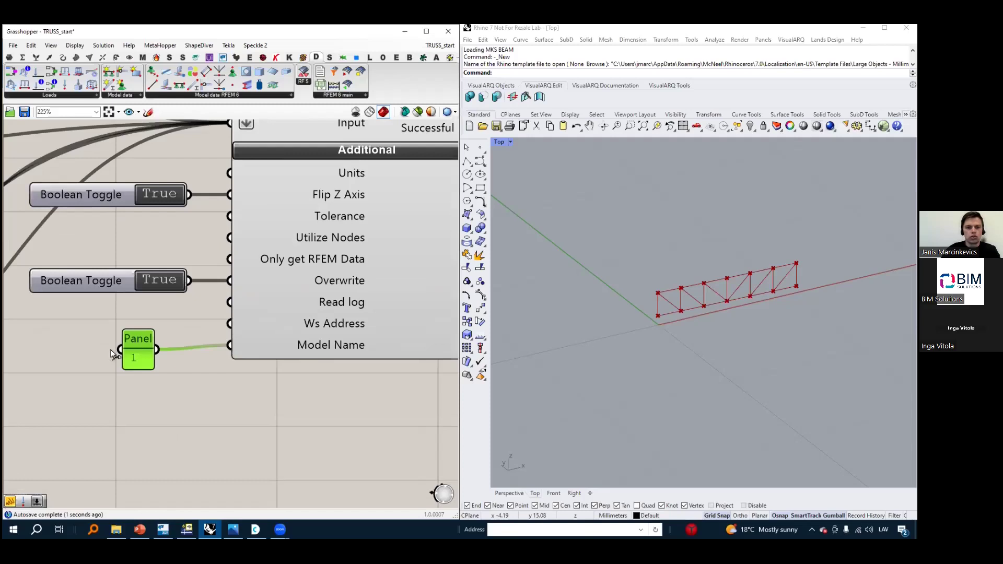
Set the export component's Run toggle to True and switch to RFEM to inspect the newly created model
{"action": "scroll", "coordinate": [157, 355], "scroll_direction": "down", "scroll_amount": 1}
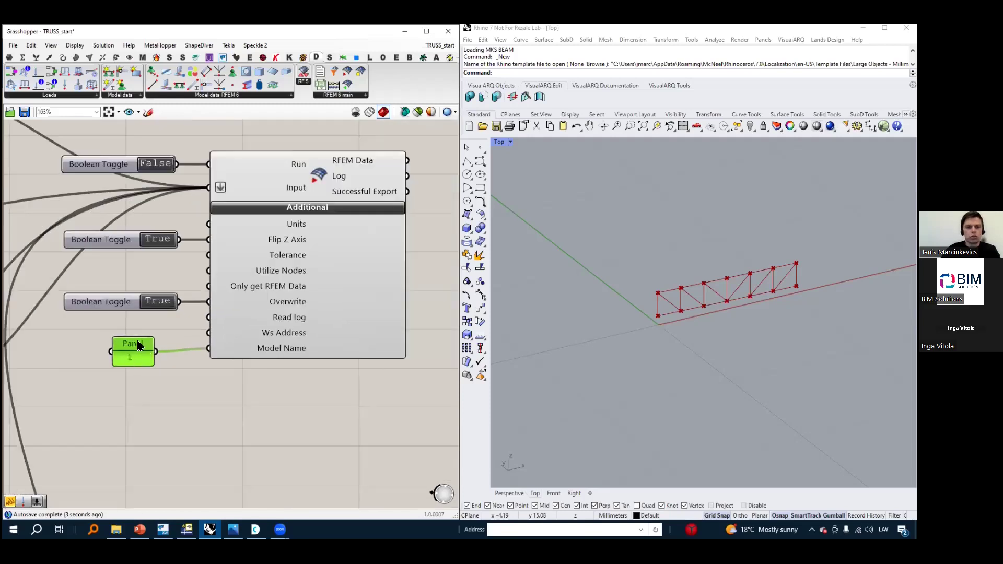
{"action": "scroll", "coordinate": [368, 311], "scroll_direction": "down", "scroll_amount": 2}
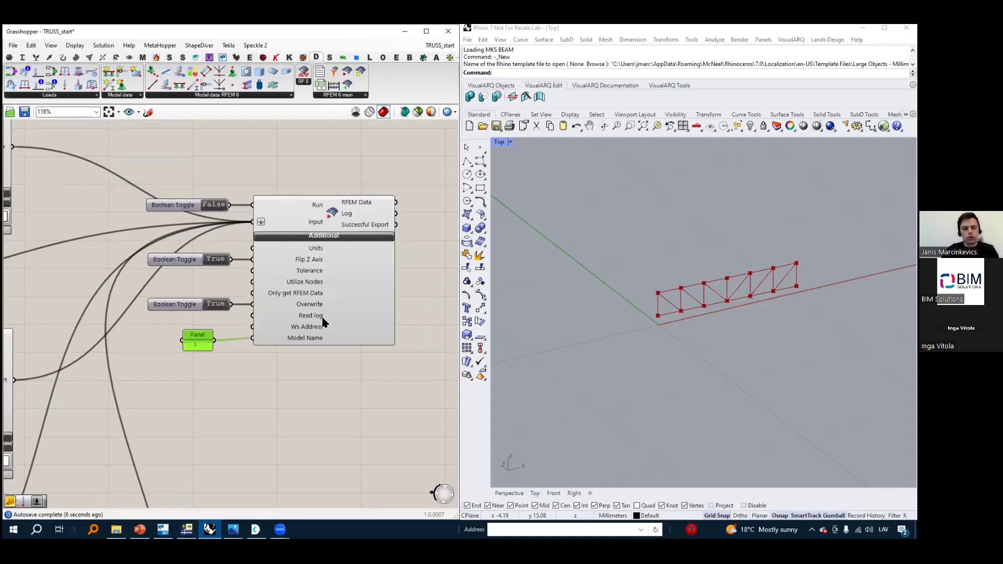
{"action": "key", "text": "alt+Tab"}
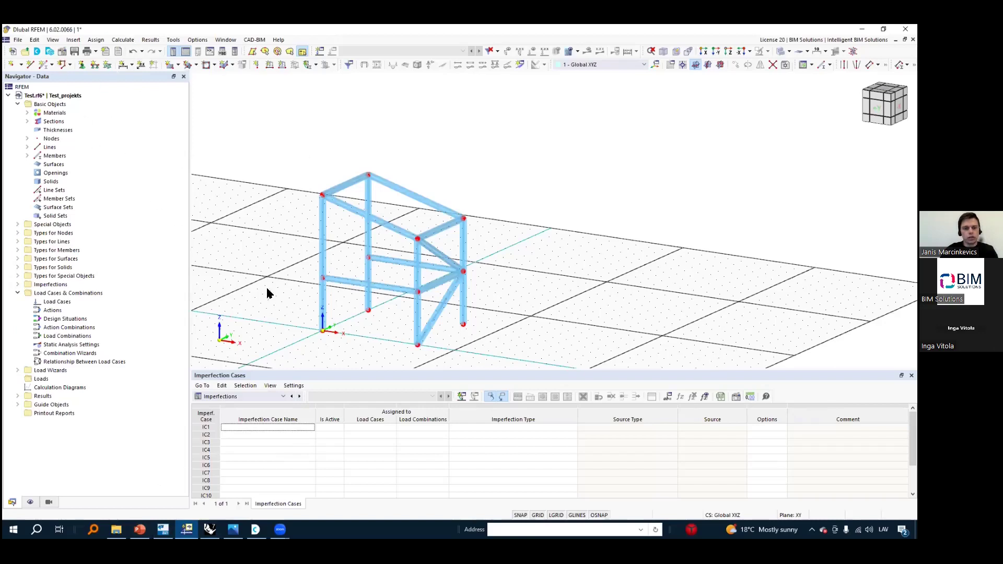
{"action": "scroll", "coordinate": [474, 243], "scroll_direction": "up", "scroll_amount": 2}
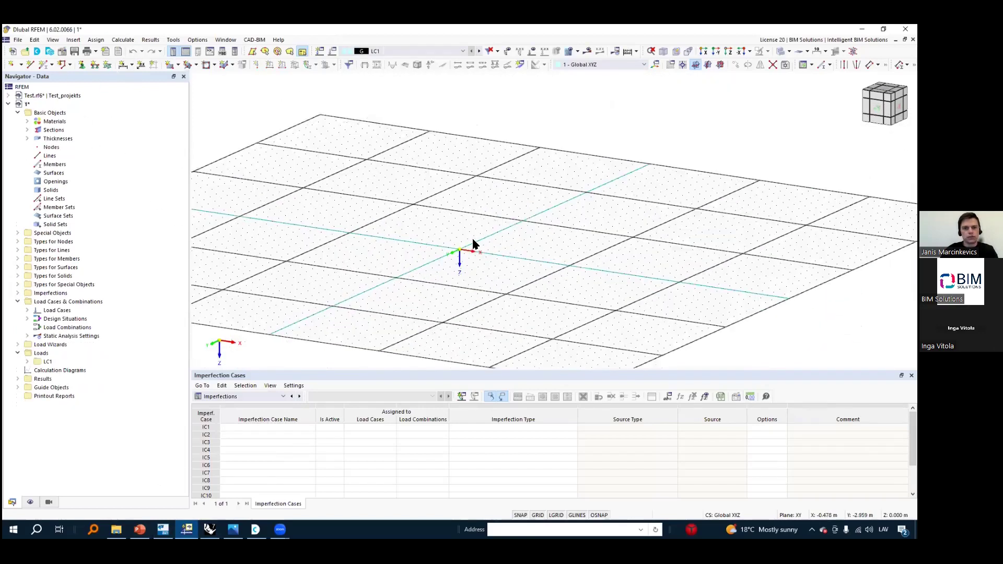
{"action": "scroll", "coordinate": [470, 251], "scroll_direction": "down", "scroll_amount": 3}
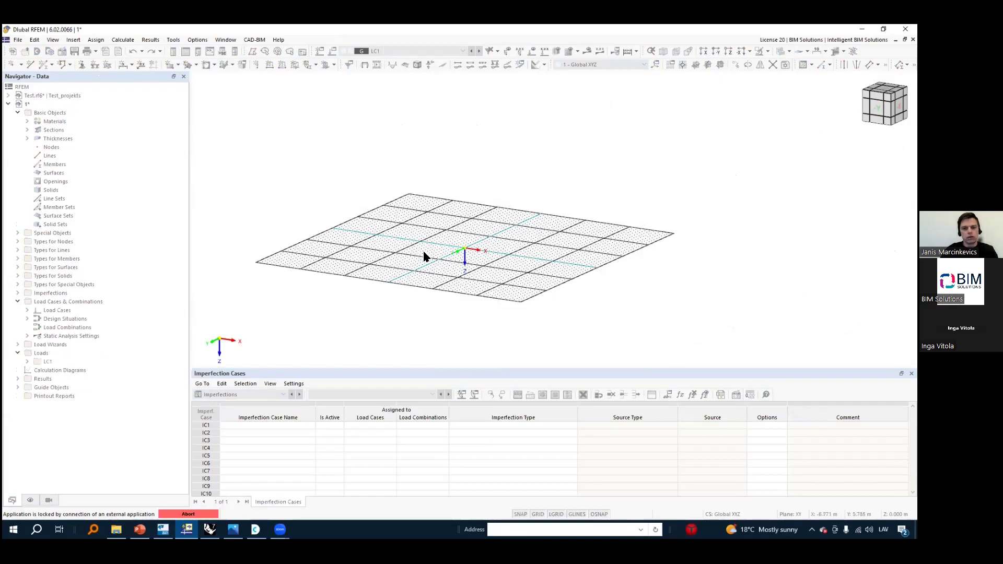
{"action": "scroll", "coordinate": [468, 238], "scroll_direction": "up", "scroll_amount": 1}
{"action": "scroll", "coordinate": [473, 245], "scroll_direction": "up", "scroll_amount": 4}
{"action": "scroll", "coordinate": [305, 304], "scroll_direction": "down", "scroll_amount": 2}
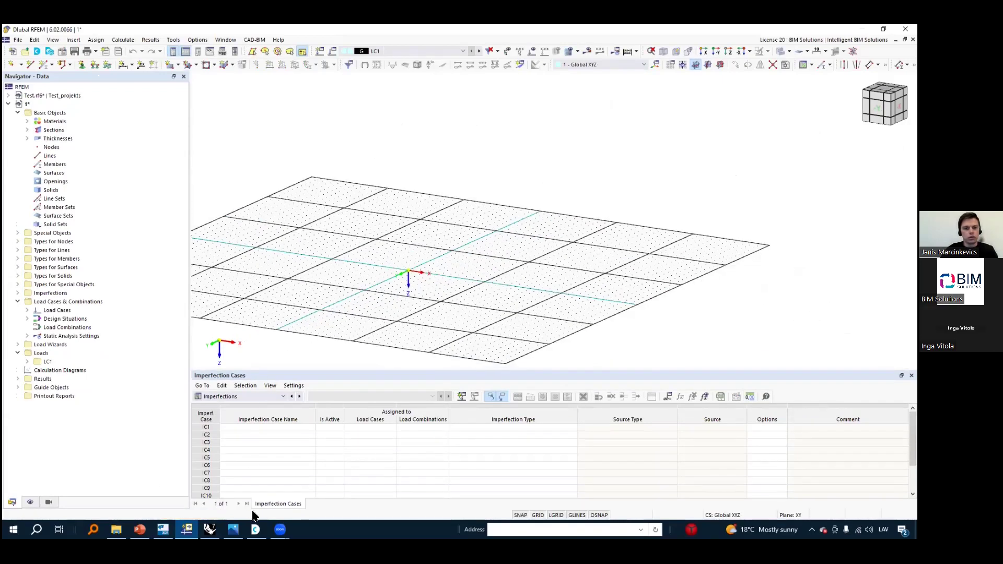
Switch back to Grasshopper and read the error message on the RFEM export component
{"action": "left_click", "coordinate": [209, 529]}
{"action": "scroll", "coordinate": [321, 272], "scroll_direction": "down", "scroll_amount": 2}
{"action": "scroll", "coordinate": [377, 209], "scroll_direction": "up", "scroll_amount": 3}
{"action": "mouse_move", "coordinate": [360, 218]}
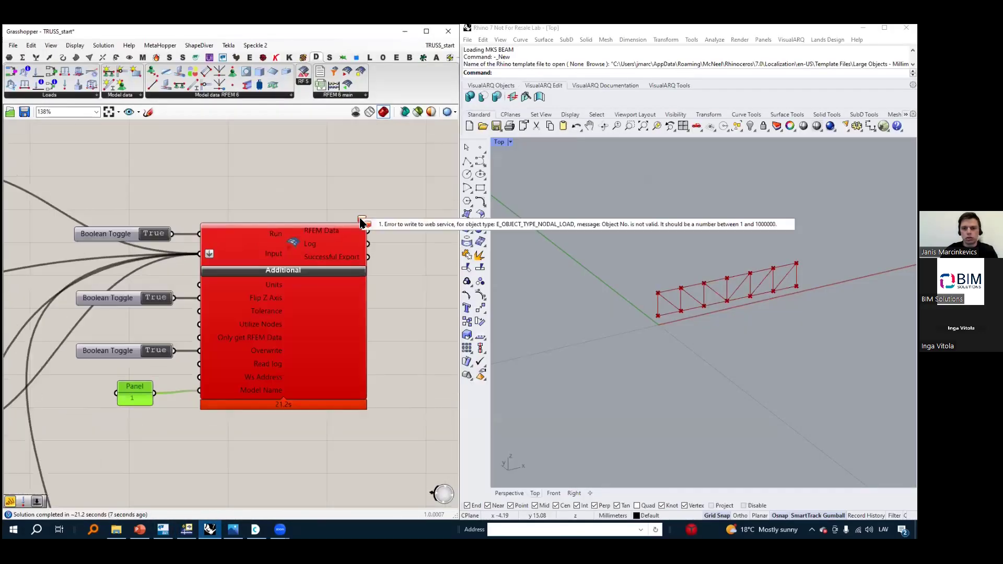
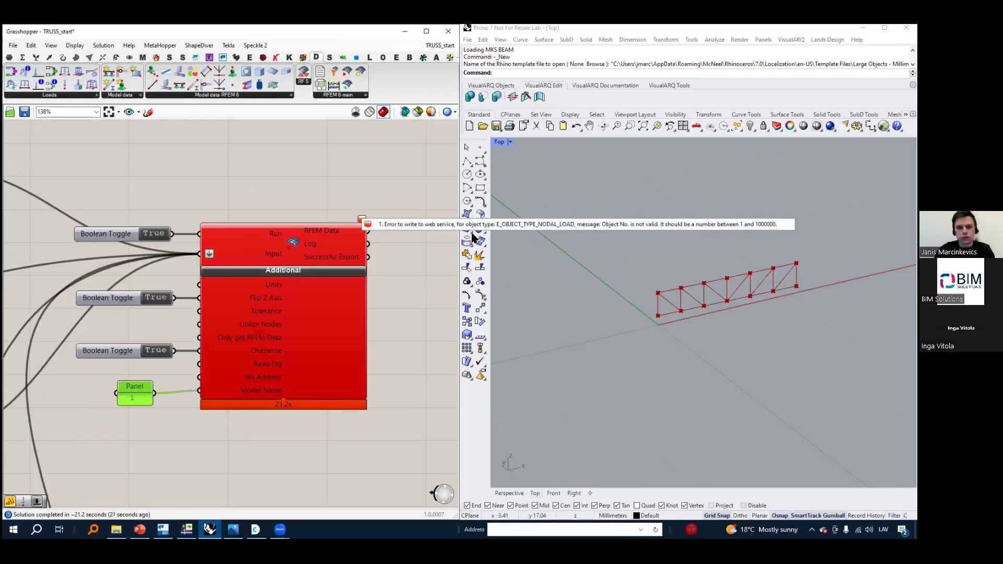
Move the Nodal Load component down and right and the Load Case component down, then select Nodal Load
{"action": "scroll", "coordinate": [392, 183], "scroll_direction": "down", "scroll_amount": 6}
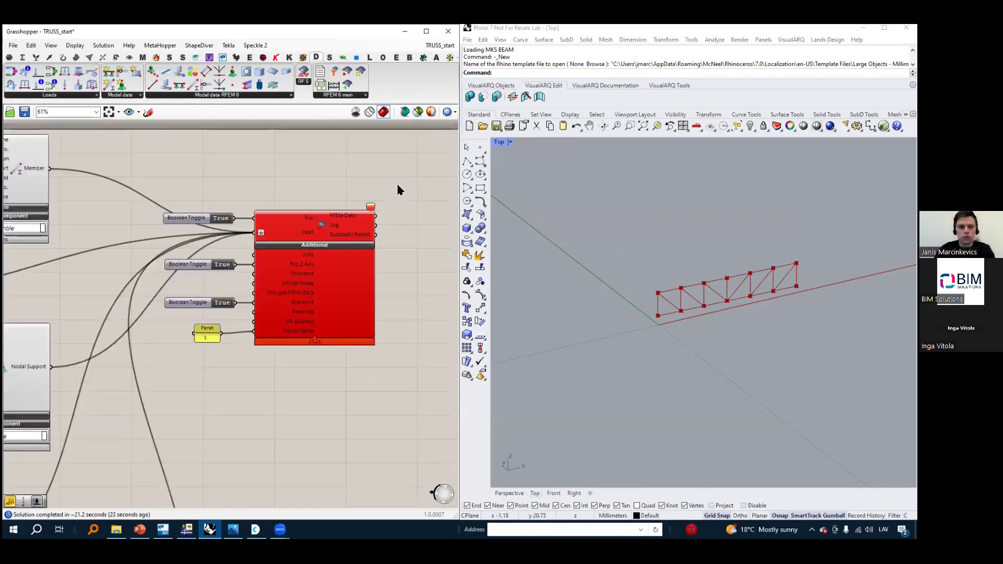
{"action": "right_click_drag", "start_coordinate": [231, 259], "coordinate": [394, 230]}
{"action": "scroll", "coordinate": [394, 230], "scroll_direction": "up", "scroll_amount": 5}
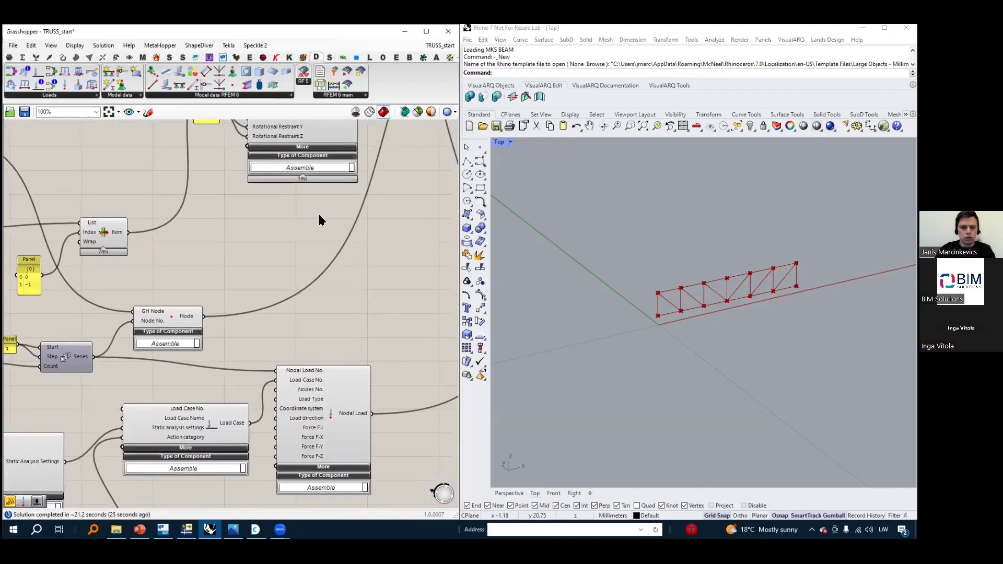
{"action": "left_click", "coordinate": [321, 275]}
{"action": "left_click_drag", "start_coordinate": [320, 276], "coordinate": [361, 354]}
{"action": "left_click_drag", "start_coordinate": [183, 286], "coordinate": [191, 329]}
{"action": "scroll", "coordinate": [365, 282], "scroll_direction": "up", "scroll_amount": 2}
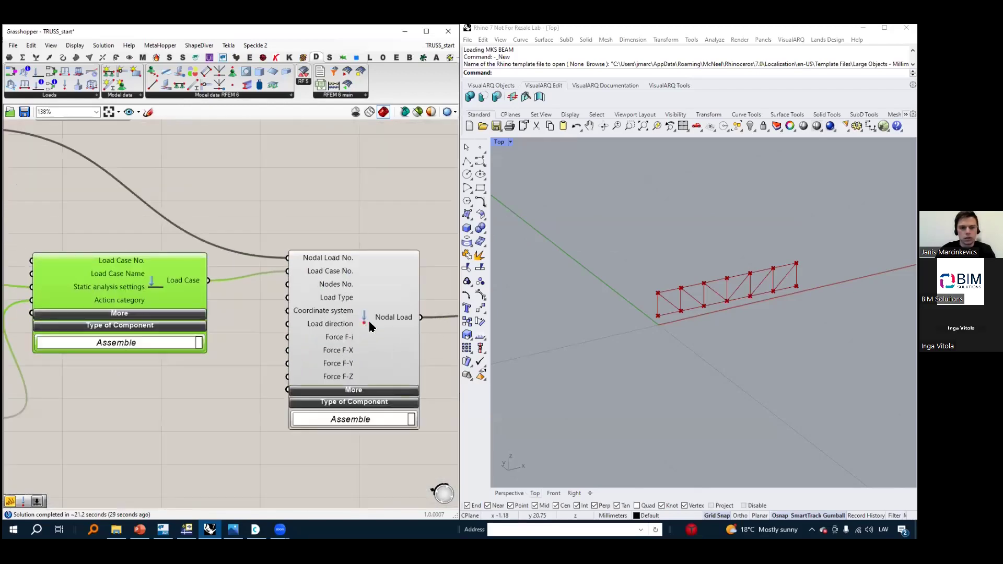
{"action": "left_click", "coordinate": [369, 355]}
{"action": "scroll", "coordinate": [309, 293], "scroll_direction": "down", "scroll_amount": 1}
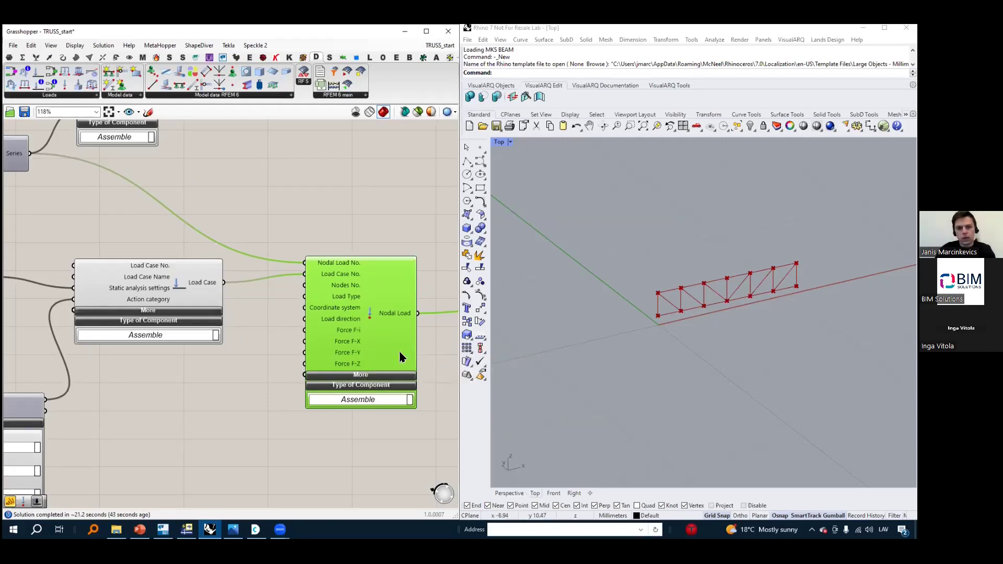
Locate and select the multiplication component at the top of the purple group in the truss definition
{"action": "scroll", "coordinate": [400, 344], "scroll_direction": "down", "scroll_amount": 4}
{"action": "scroll", "coordinate": [354, 313], "scroll_direction": "down", "scroll_amount": 1}
{"action": "key", "text": "alt+Tab"}
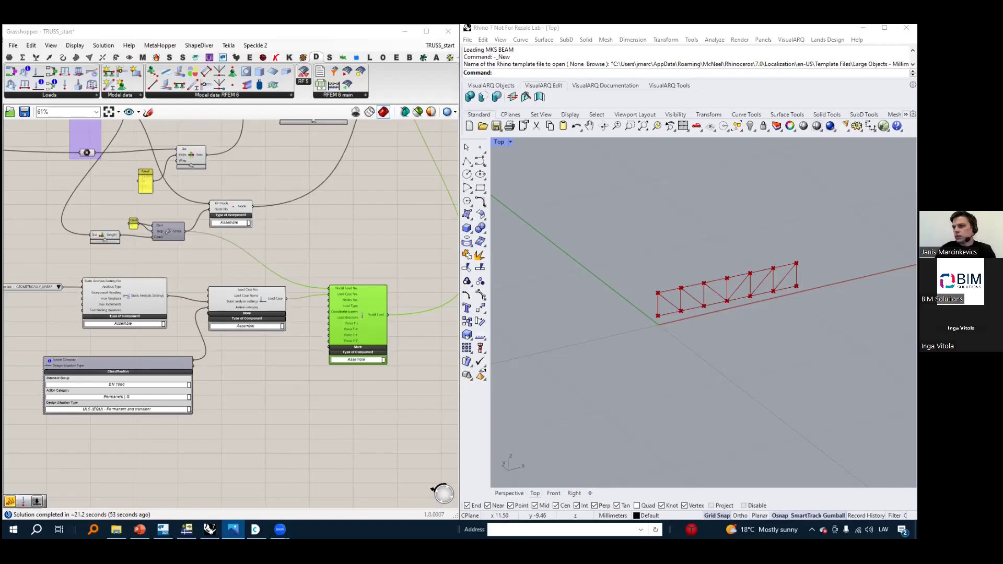
{"action": "scroll", "coordinate": [314, 212], "scroll_direction": "down", "scroll_amount": 3}
{"action": "right_click_drag", "start_coordinate": [314, 212], "coordinate": [382, 365]}
{"action": "right_click_drag", "start_coordinate": [312, 200], "coordinate": [298, 173]}
{"action": "scroll", "coordinate": [271, 219], "scroll_direction": "up", "scroll_amount": 4}
{"action": "scroll", "coordinate": [248, 185], "scroll_direction": "up", "scroll_amount": 3}
{"action": "scroll", "coordinate": [256, 194], "scroll_direction": "down", "scroll_amount": 4}
{"action": "right_click_drag", "start_coordinate": [225, 178], "coordinate": [267, 207]}
{"action": "scroll", "coordinate": [267, 211], "scroll_direction": "up", "scroll_amount": 4}
{"action": "left_click", "coordinate": [290, 229]}
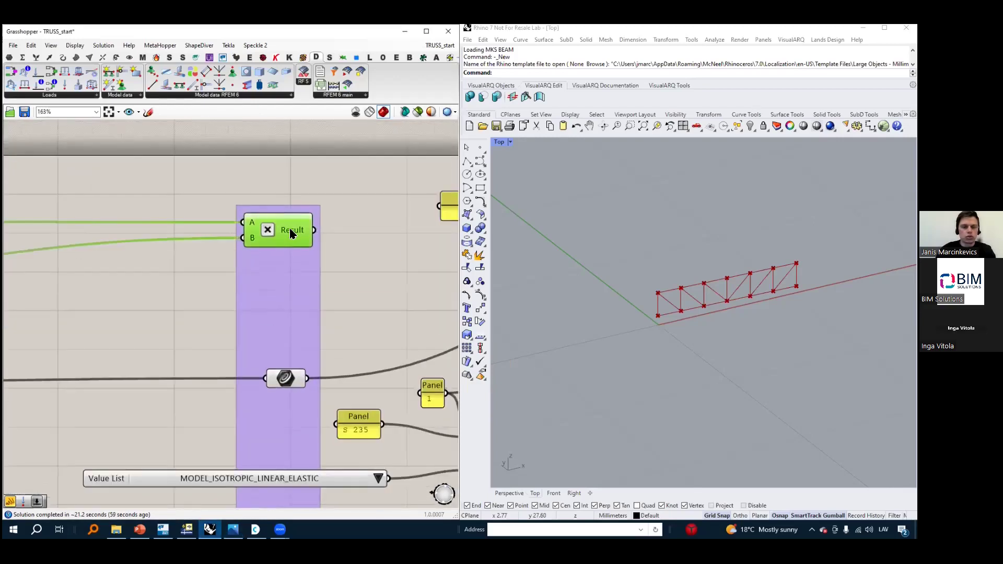
{"action": "key", "text": "ctrl+s"}
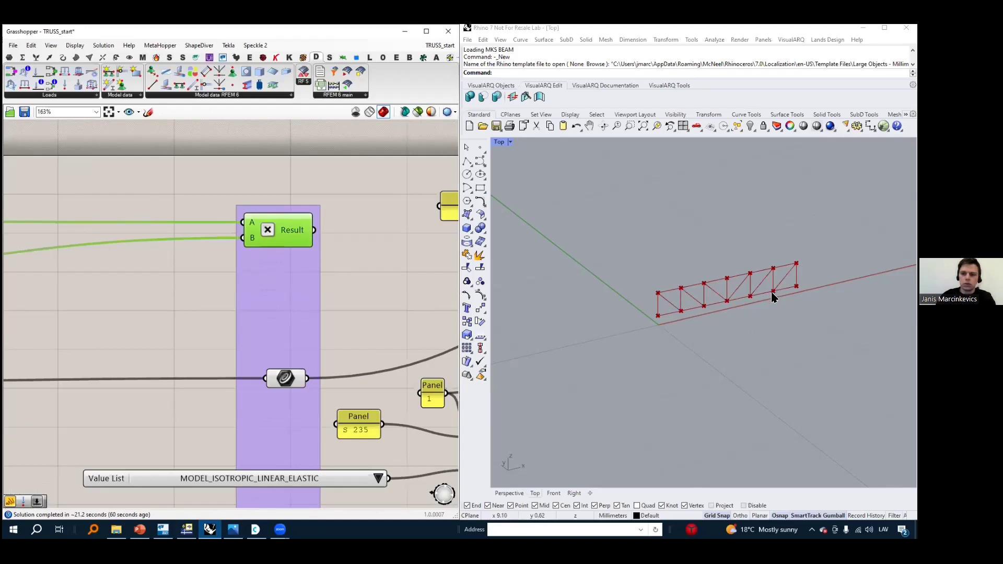
Trace the multiplication's inputs back to the 1000 number slider and the division component, and select the 100 panel
{"action": "scroll", "coordinate": [373, 239], "scroll_direction": "down", "scroll_amount": 5}
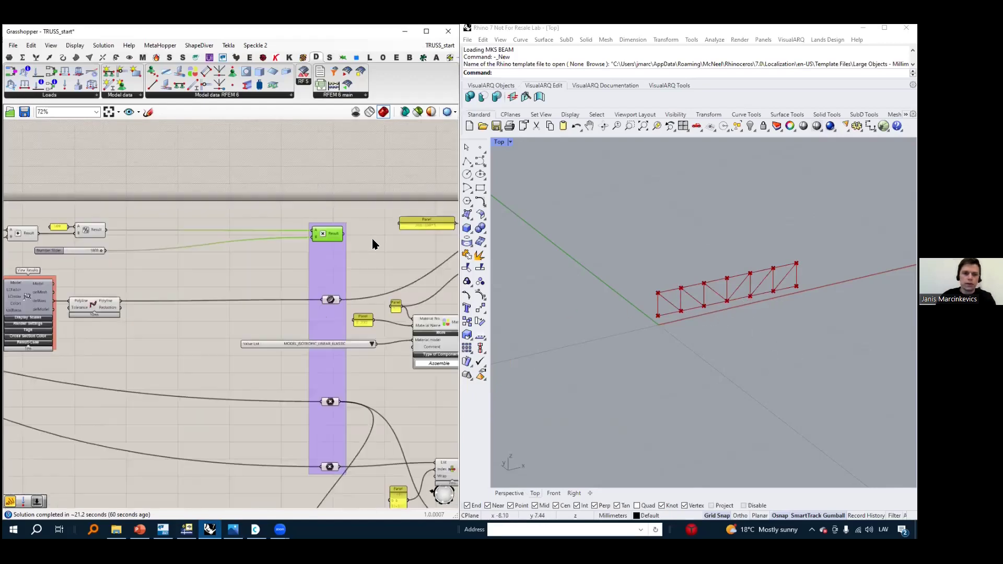
{"action": "scroll", "coordinate": [301, 252], "scroll_direction": "up", "scroll_amount": 3}
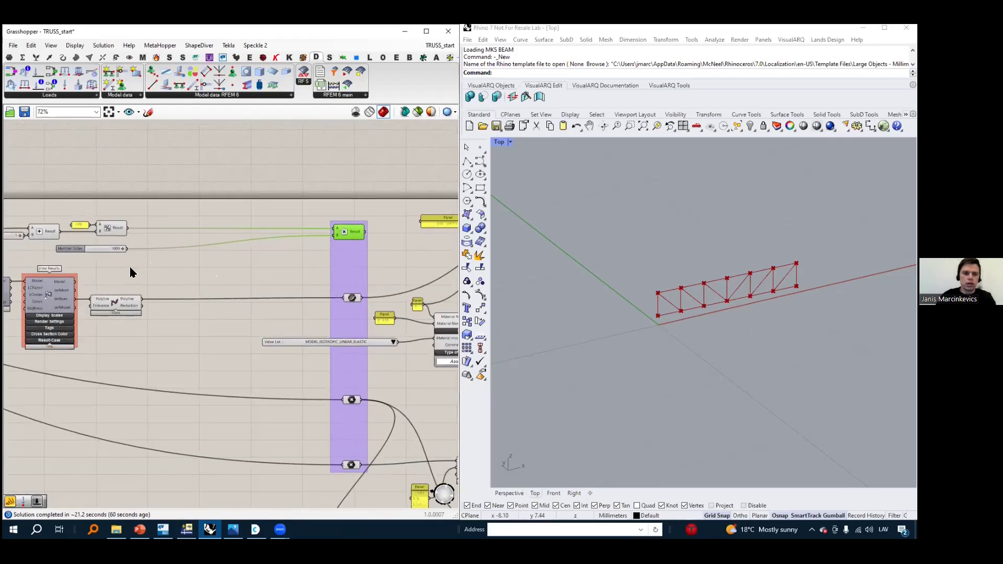
{"action": "scroll", "coordinate": [198, 264], "scroll_direction": "up", "scroll_amount": 1}
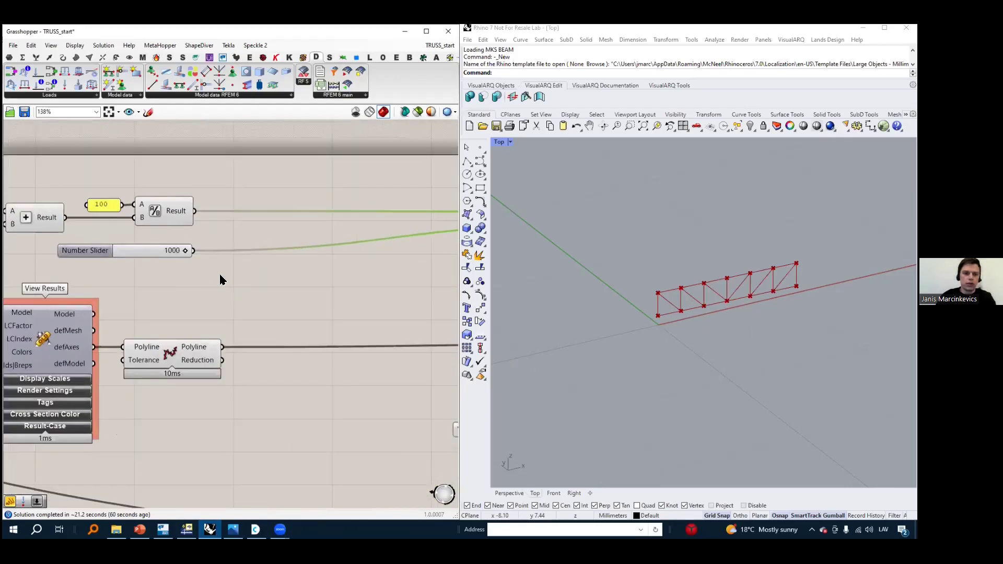
{"action": "scroll", "coordinate": [141, 230], "scroll_direction": "up", "scroll_amount": 1}
{"action": "right_click_drag", "start_coordinate": [142, 229], "coordinate": [243, 232]}
{"action": "scroll", "coordinate": [244, 232], "scroll_direction": "up", "scroll_amount": 3}
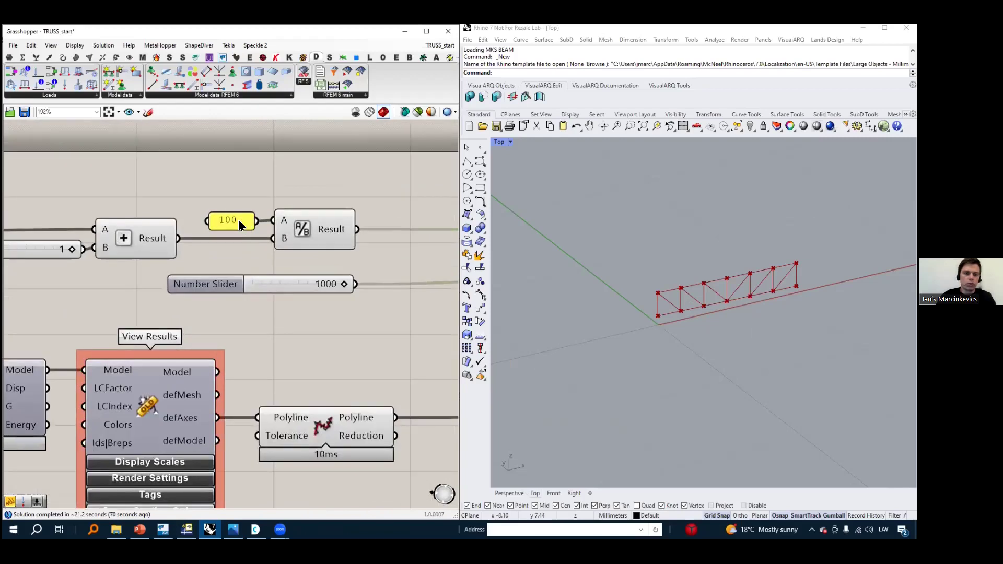
{"action": "left_click", "coordinate": [240, 224]}
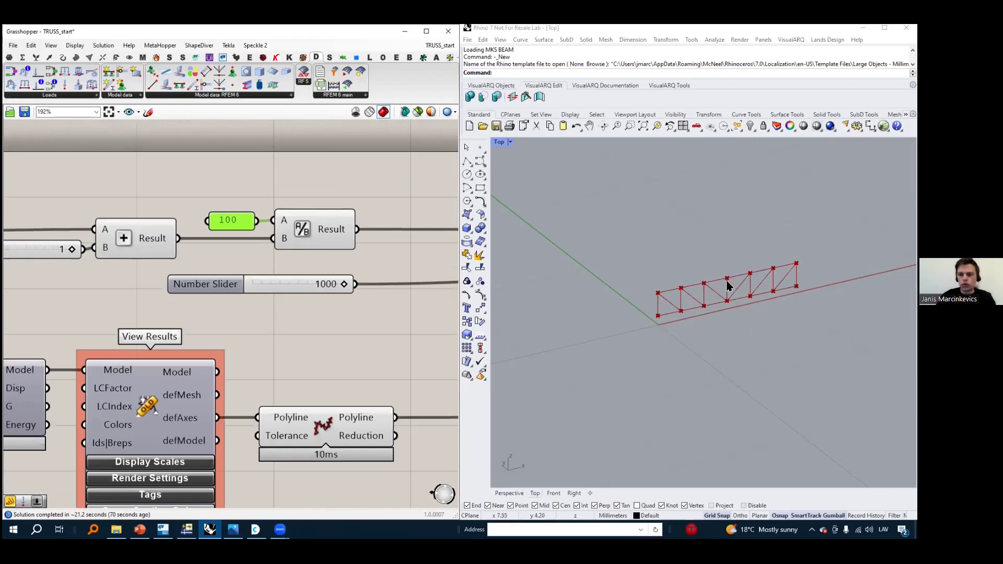
Follow the division and slider wires to the multiplication component, inspect its result, and return to the source values
{"action": "scroll", "coordinate": [226, 210], "scroll_direction": "down", "scroll_amount": 1}
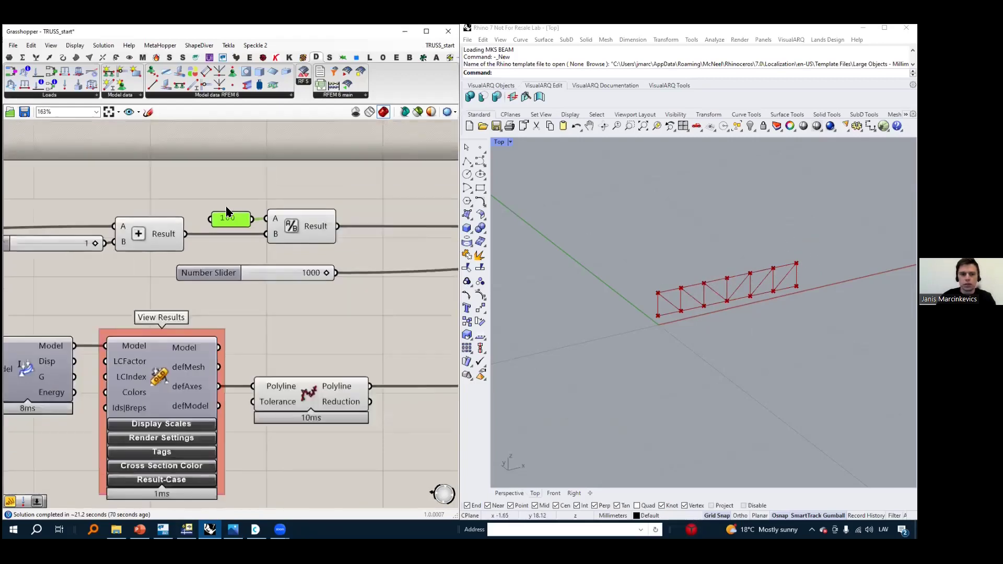
{"action": "scroll", "coordinate": [226, 206], "scroll_direction": "down", "scroll_amount": 1}
{"action": "right_click_drag", "start_coordinate": [392, 210], "coordinate": [314, 210]}
{"action": "right_click_drag", "start_coordinate": [307, 293], "coordinate": [170, 292]}
{"action": "scroll", "coordinate": [120, 218], "scroll_direction": "down", "scroll_amount": 2}
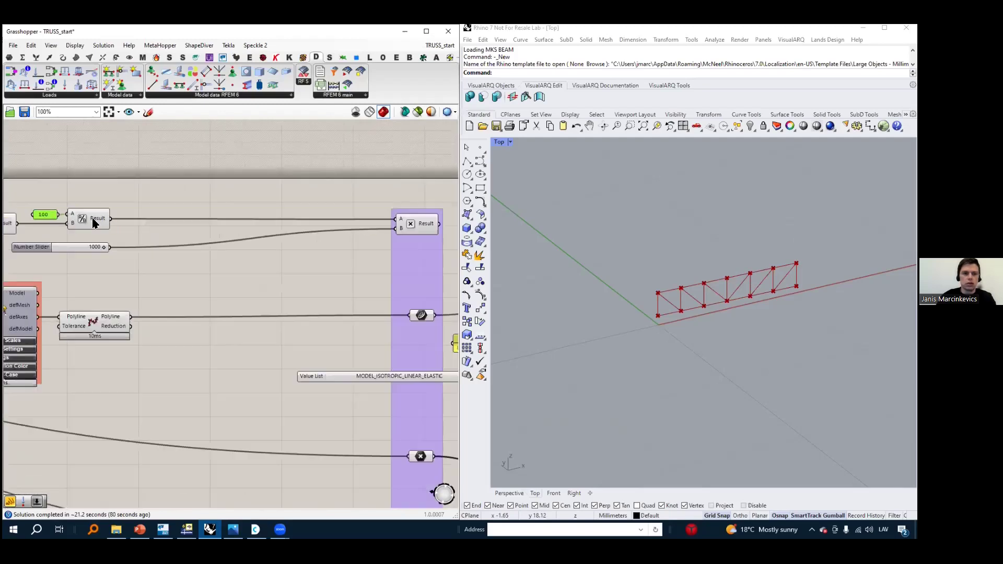
{"action": "right_click_drag", "start_coordinate": [306, 262], "coordinate": [271, 265]}
{"action": "mouse_move", "coordinate": [397, 227]}
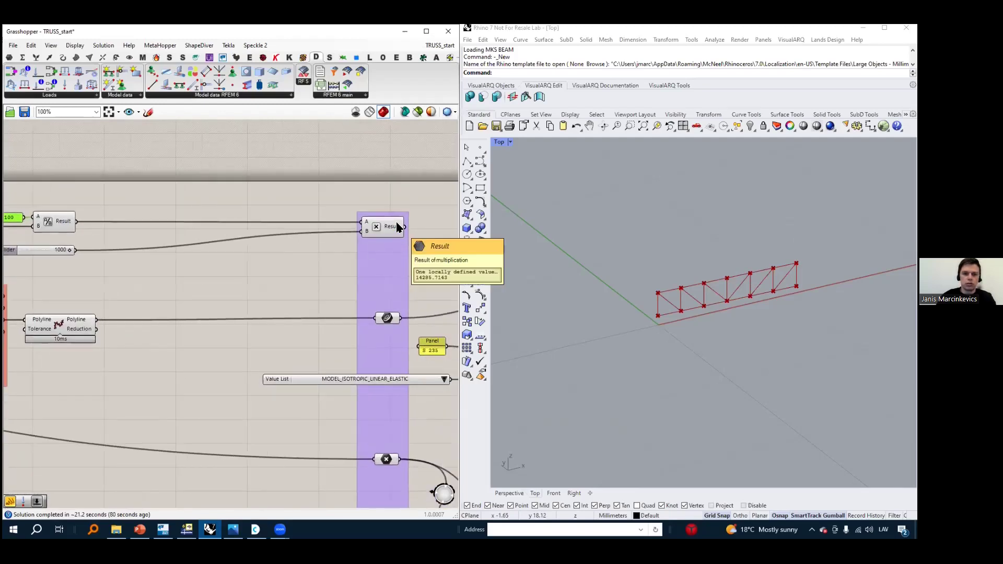
{"action": "right_click_drag", "start_coordinate": [160, 253], "coordinate": [264, 253]}
{"action": "scroll", "coordinate": [116, 252], "scroll_direction": "up", "scroll_amount": 3}
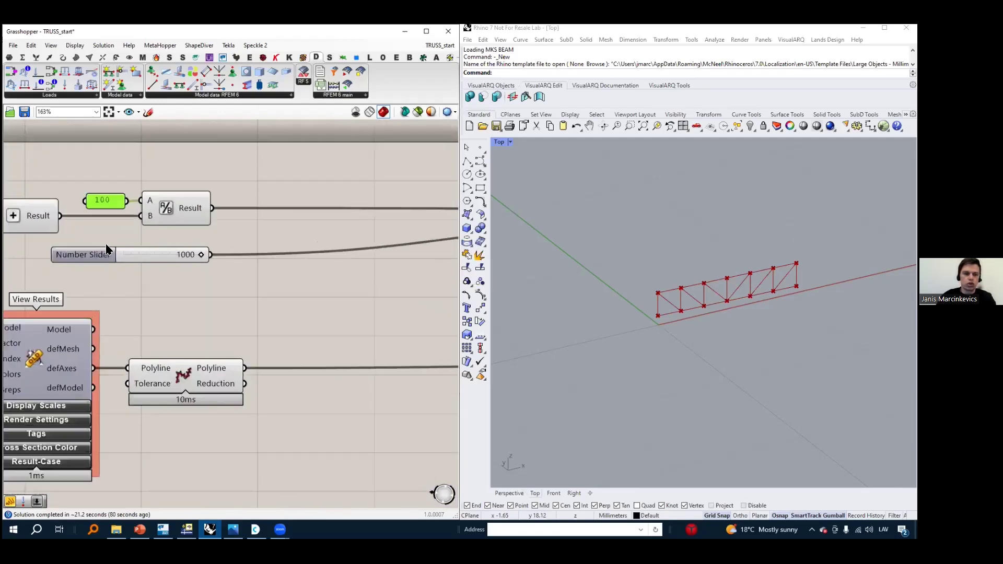
Move the 1000 number slider beside the multiplication component, just outside the purple group
{"action": "scroll", "coordinate": [98, 249], "scroll_direction": "down", "scroll_amount": 5}
{"action": "left_click_drag", "start_coordinate": [95, 253], "coordinate": [289, 253]}
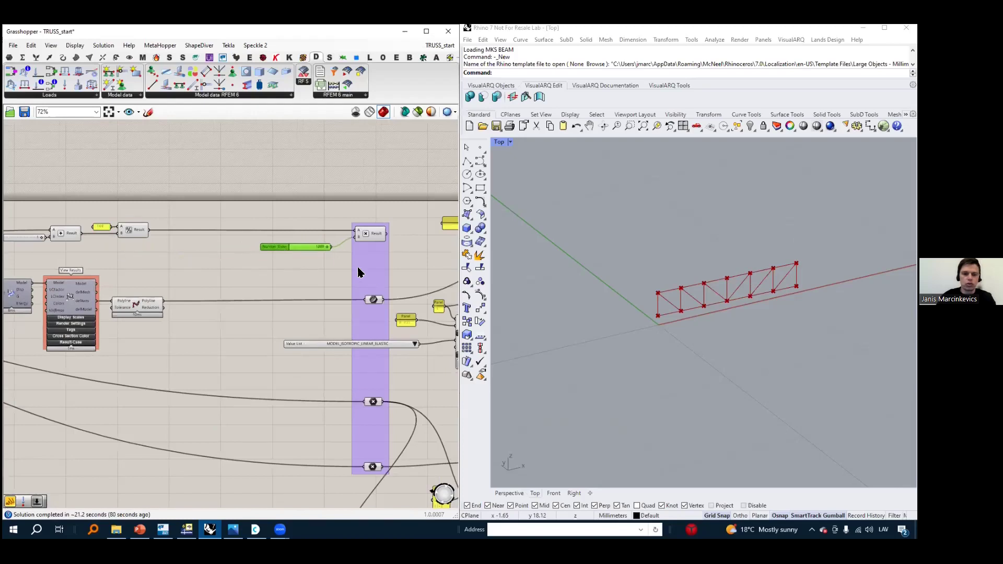
{"action": "right_click_drag", "start_coordinate": [324, 254], "coordinate": [257, 256]}
{"action": "scroll", "coordinate": [256, 250], "scroll_direction": "up", "scroll_amount": 4}
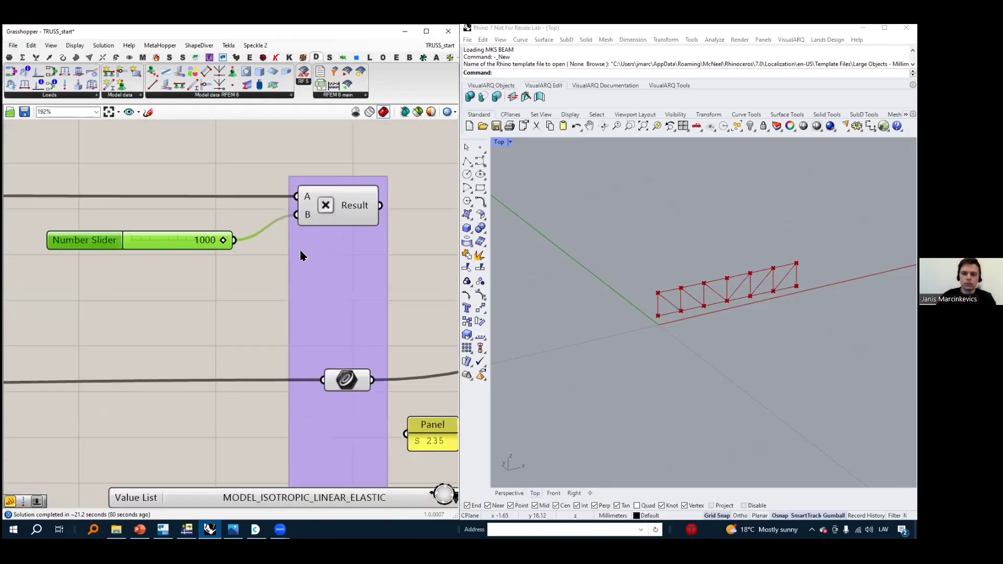
{"action": "scroll", "coordinate": [300, 251], "scroll_direction": "down", "scroll_amount": 5}
{"action": "right_click_drag", "start_coordinate": [380, 253], "coordinate": [329, 252]}
{"action": "scroll", "coordinate": [227, 226], "scroll_direction": "up", "scroll_amount": 3}
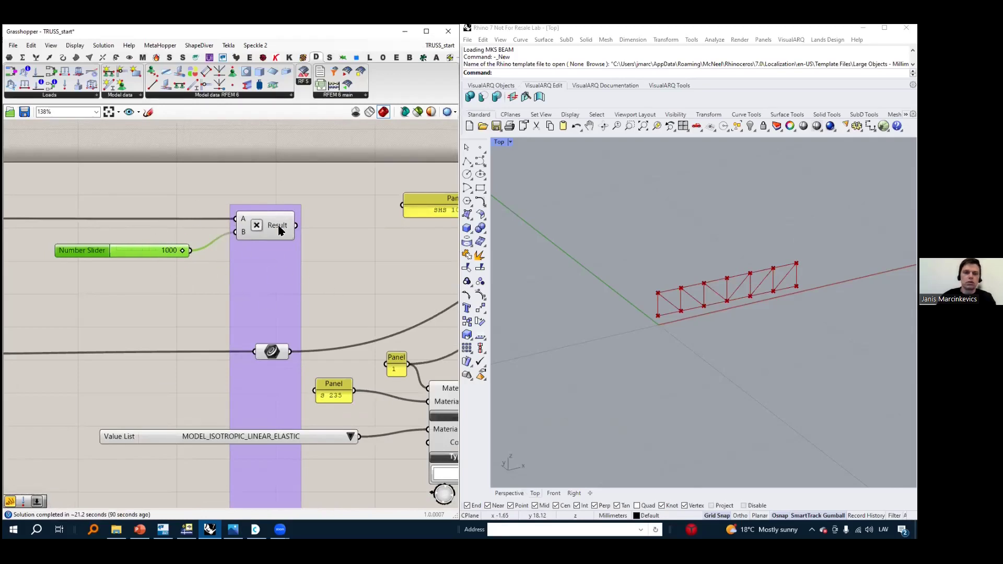
Review the division feeding the multiplication, and wire the multiplication's Result to the Nodal Load component's Force F-i input
{"action": "scroll", "coordinate": [305, 227], "scroll_direction": "down", "scroll_amount": 4}
{"action": "right_click_drag", "start_coordinate": [229, 209], "coordinate": [329, 213]}
{"action": "scroll", "coordinate": [119, 228], "scroll_direction": "up", "scroll_amount": 5}
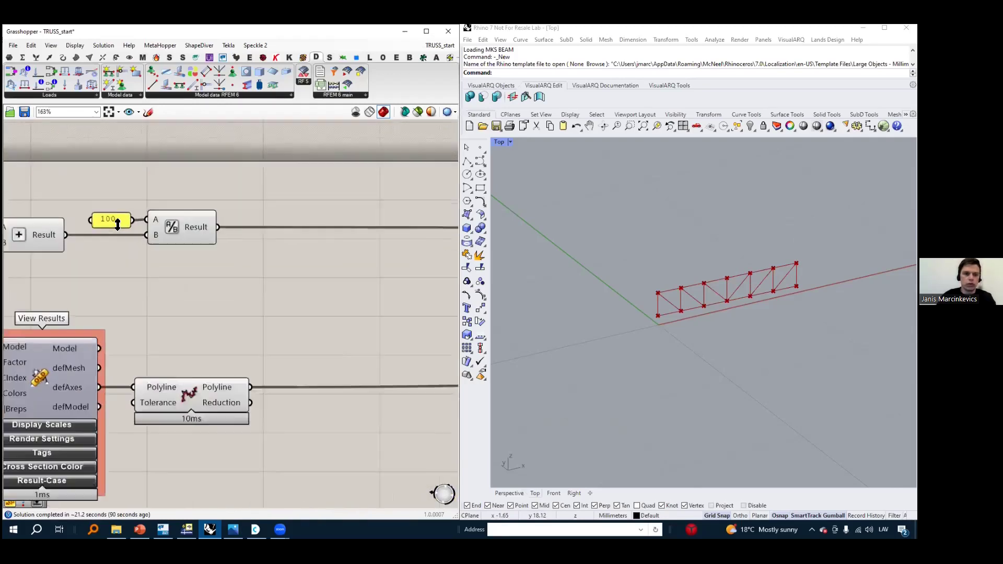
{"action": "scroll", "coordinate": [103, 243], "scroll_direction": "down", "scroll_amount": 5}
{"action": "scroll", "coordinate": [338, 255], "scroll_direction": "up", "scroll_amount": 3}
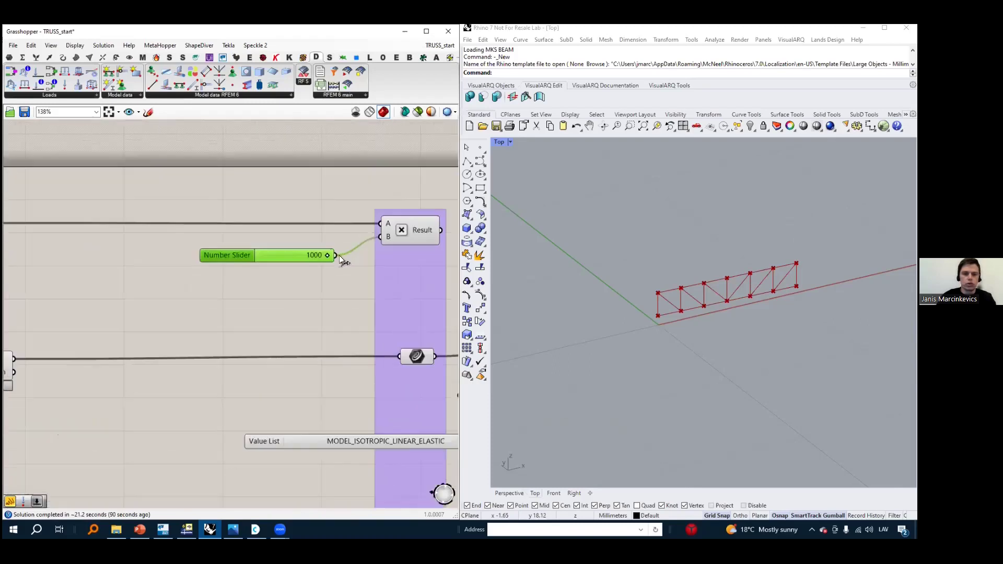
{"action": "right_click_drag", "start_coordinate": [334, 250], "coordinate": [138, 206]}
{"action": "scroll", "coordinate": [253, 238], "scroll_direction": "down", "scroll_amount": 4}
{"action": "scroll", "coordinate": [157, 216], "scroll_direction": "up", "scroll_amount": 3}
{"action": "scroll", "coordinate": [156, 214], "scroll_direction": "down", "scroll_amount": 3}
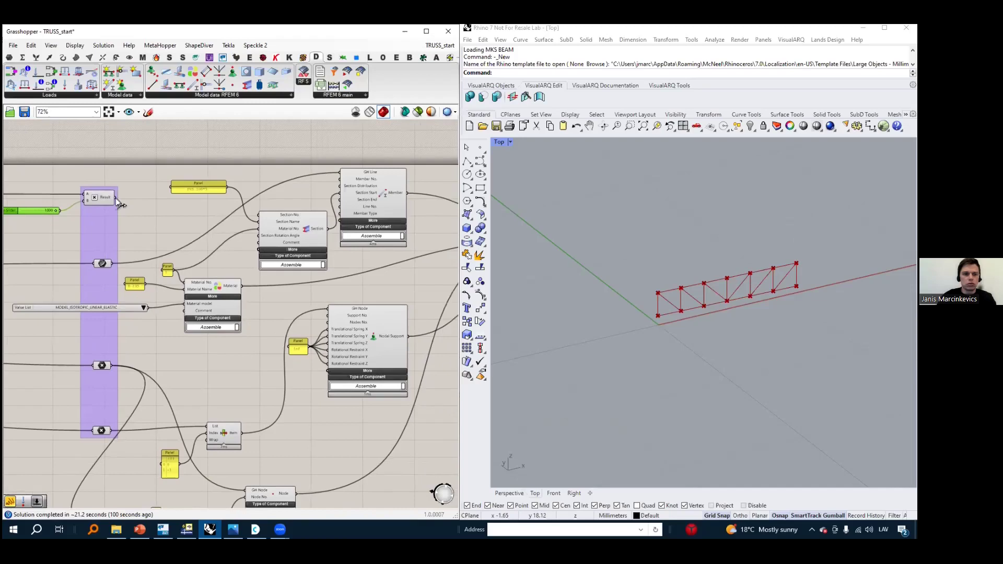
{"action": "scroll", "coordinate": [166, 256], "scroll_direction": "down", "scroll_amount": 3}
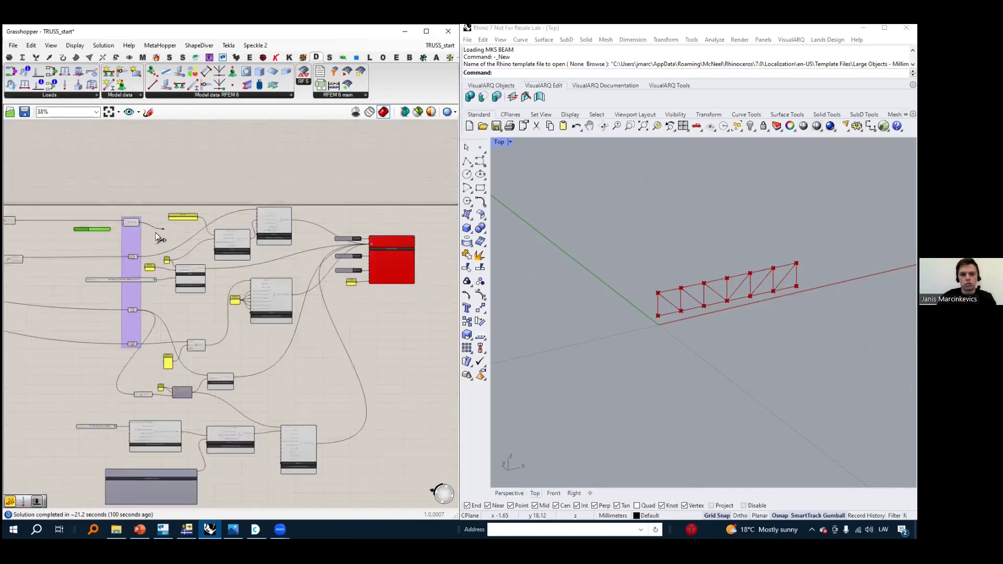
{"action": "scroll", "coordinate": [251, 358], "scroll_direction": "up", "scroll_amount": 6}
{"action": "mouse_move", "coordinate": [249, 358]}
{"action": "left_mouse_down"}
{"action": "mouse_move", "coordinate": [232, 348]}
{"action": "mouse_move", "coordinate": [224, 369]}
{"action": "mouse_move", "coordinate": [241, 367]}
{"action": "left_mouse_up"}
{"action": "scroll", "coordinate": [232, 348], "scroll_direction": "up", "scroll_amount": 2}
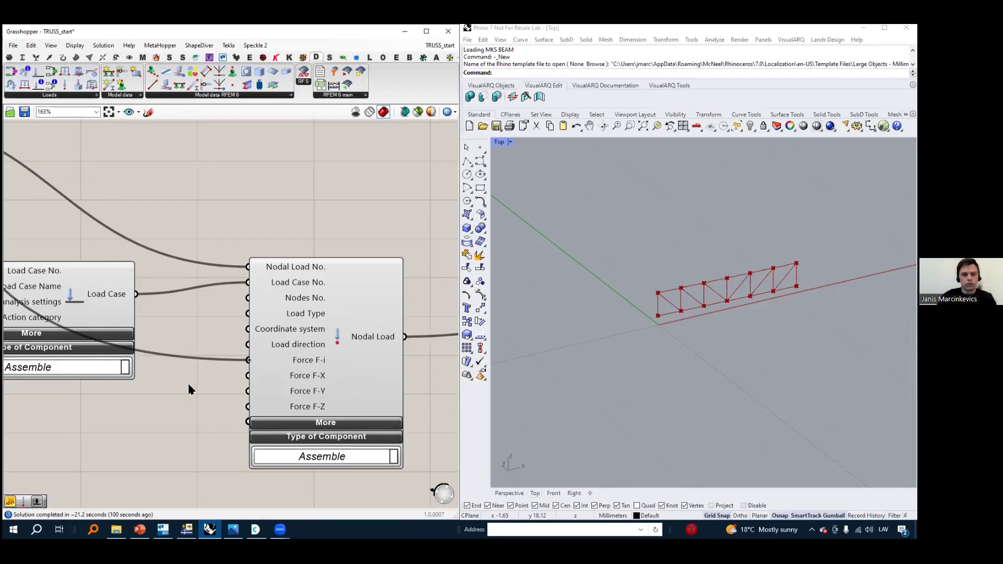
Switch to RFEM and check the exported model there
{"action": "scroll", "coordinate": [189, 384], "scroll_direction": "down", "scroll_amount": 8}
{"action": "scroll", "coordinate": [331, 140], "scroll_direction": "up", "scroll_amount": 4}
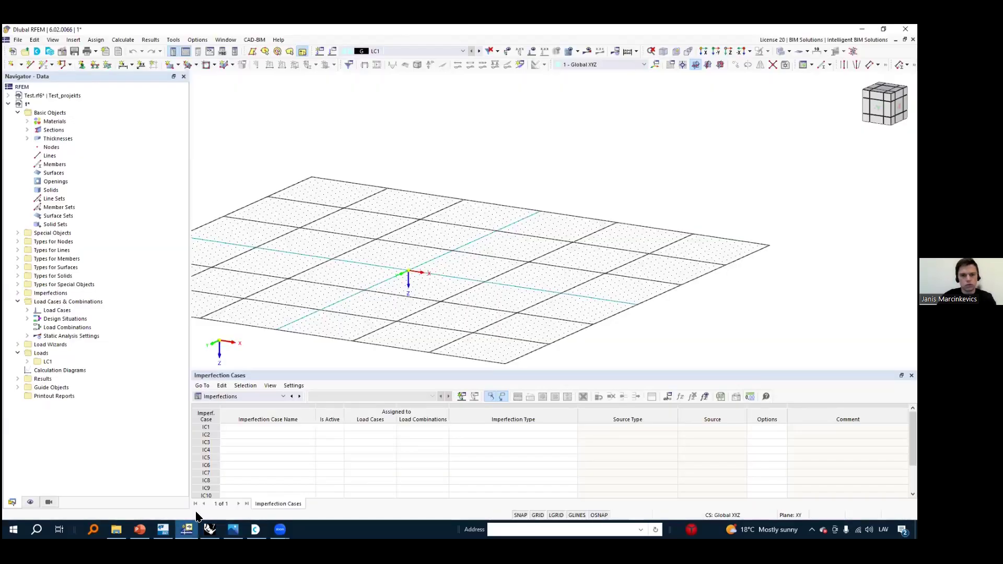
{"action": "left_click", "coordinate": [187, 530]}
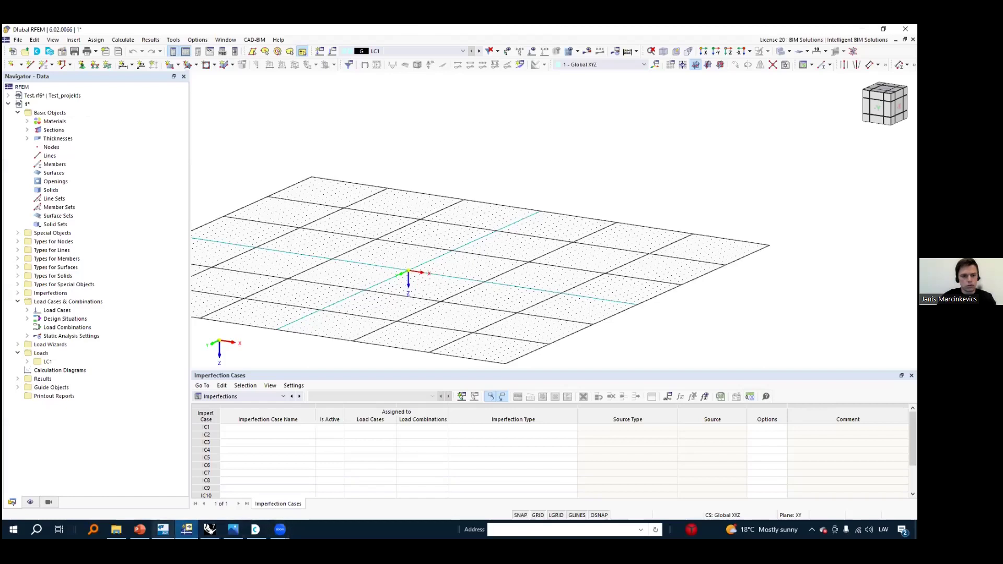
{"action": "left_click", "coordinate": [163, 529]}
{"action": "left_click", "coordinate": [186, 529]}
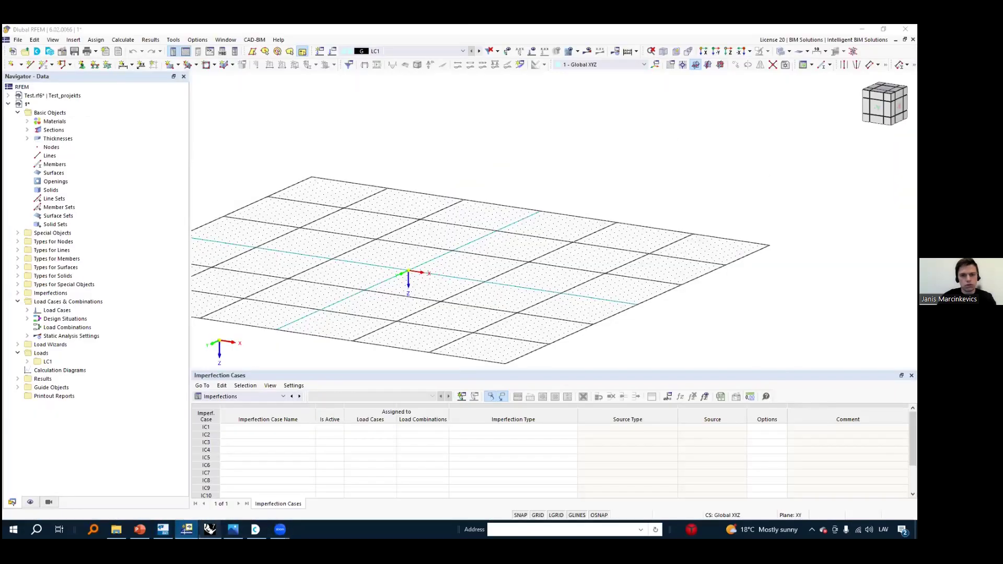
Return to Grasshopper and read the message on the red RFEM export component
{"action": "left_click", "coordinate": [209, 530]}
{"action": "scroll", "coordinate": [347, 150], "scroll_direction": "up", "scroll_amount": 3}
{"action": "mouse_move", "coordinate": [350, 155]}
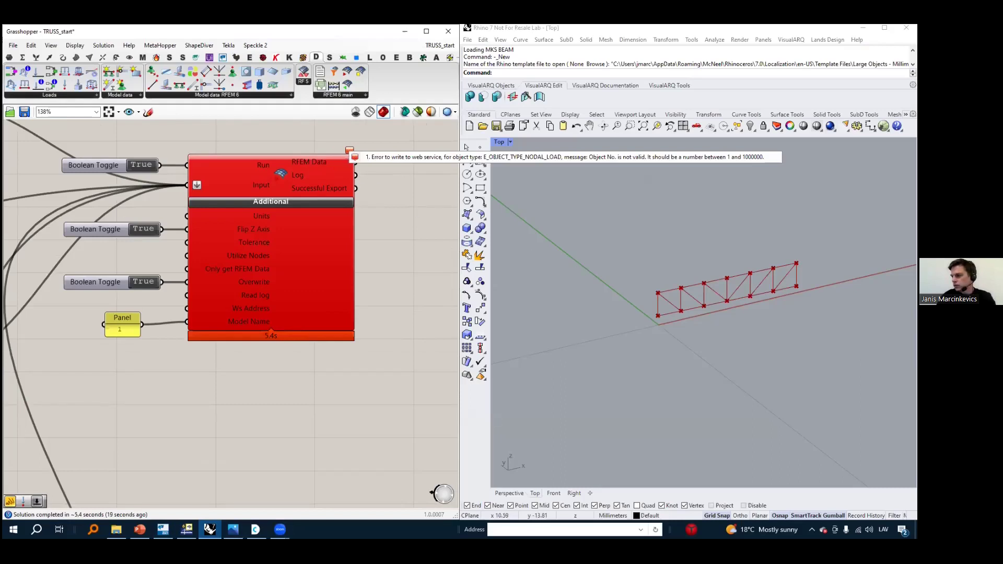
{"action": "key", "text": "alt+Tab"}
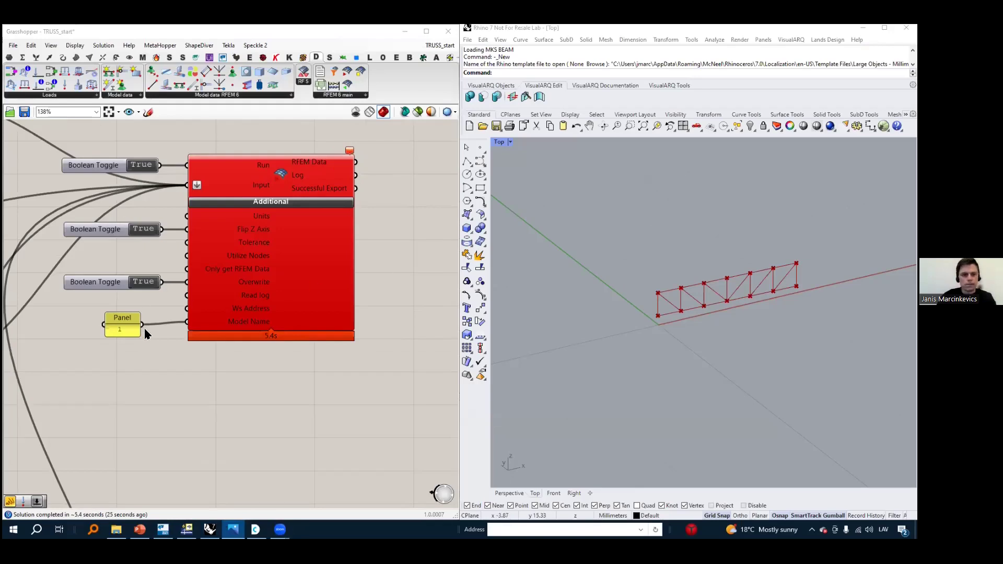
{"action": "left_click", "coordinate": [189, 381]}
{"action": "scroll", "coordinate": [188, 382], "scroll_direction": "down", "scroll_amount": 3}
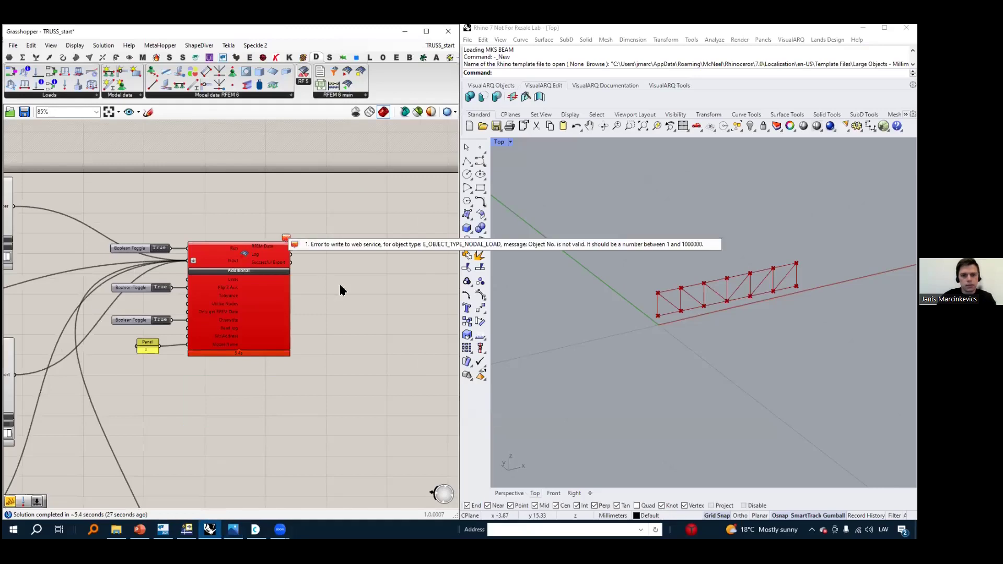
Add a Value List and connect it to the Nodal Load component's Load direction input
{"action": "scroll", "coordinate": [338, 303], "scroll_direction": "down", "scroll_amount": 4}
{"action": "scroll", "coordinate": [258, 257], "scroll_direction": "up", "scroll_amount": 8}
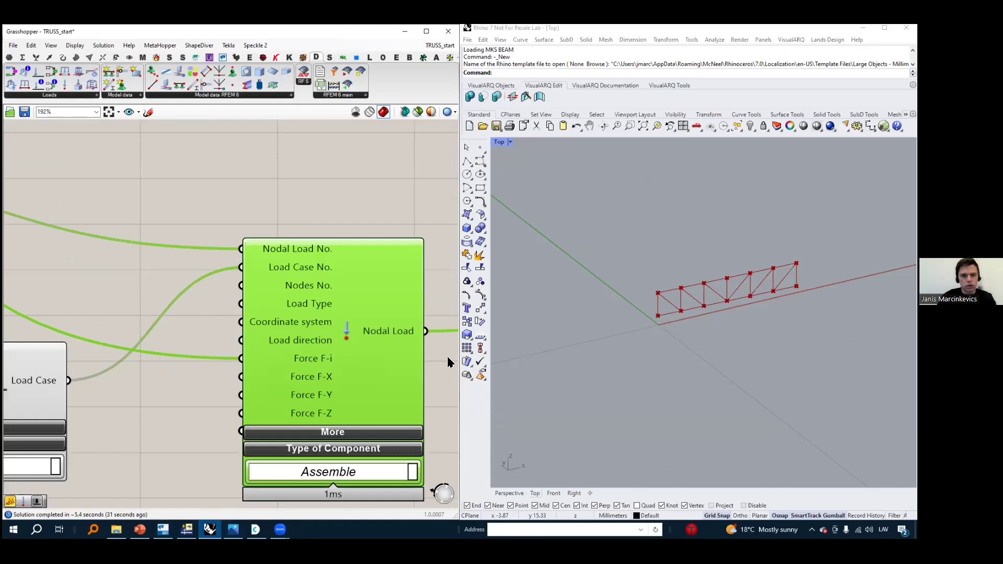
{"action": "mouse_move", "coordinate": [288, 341]}
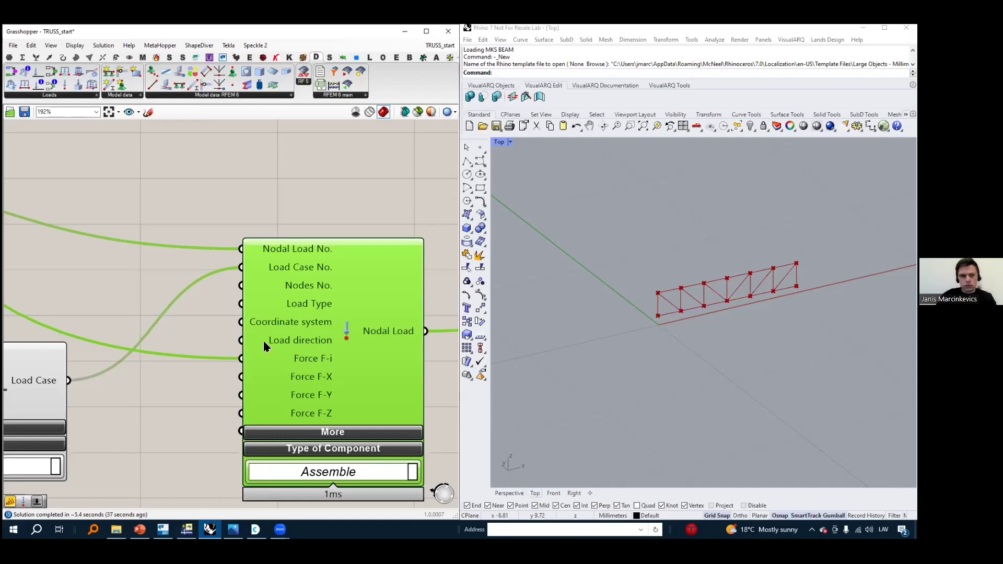
{"action": "right_click_drag", "start_coordinate": [355, 339], "coordinate": [356, 319]}
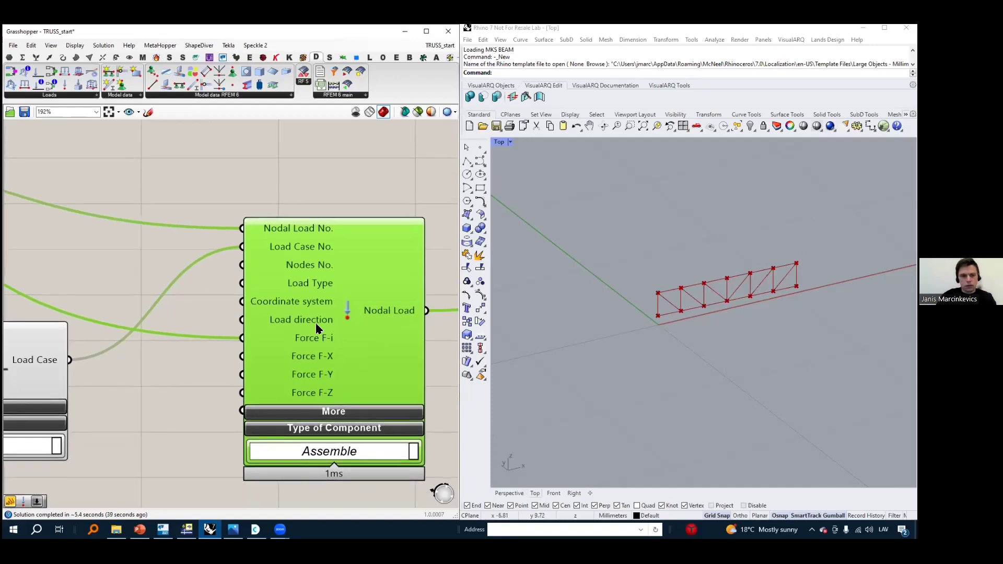
{"action": "mouse_move", "coordinate": [319, 321]}
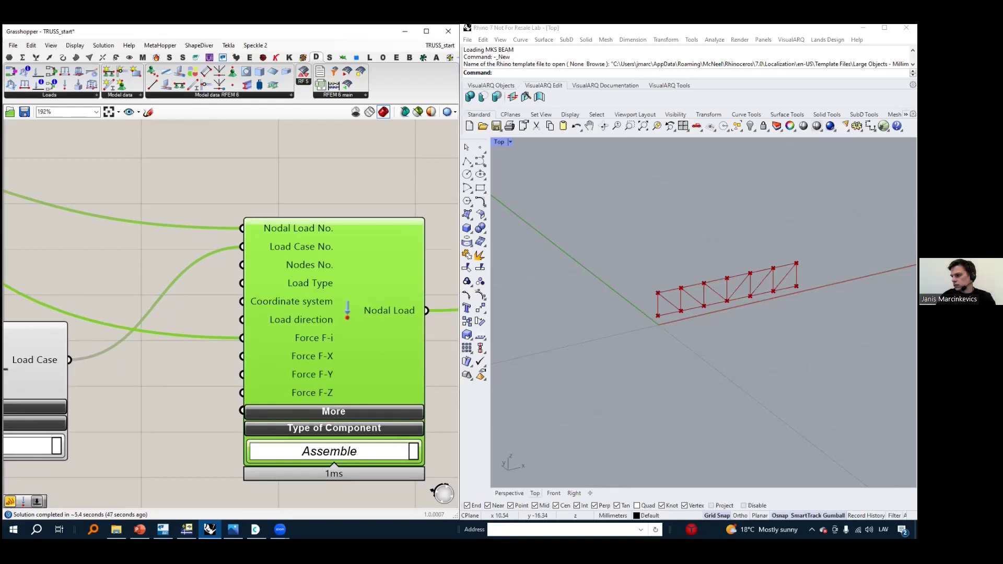
{"action": "key", "text": "alt+Tab"}
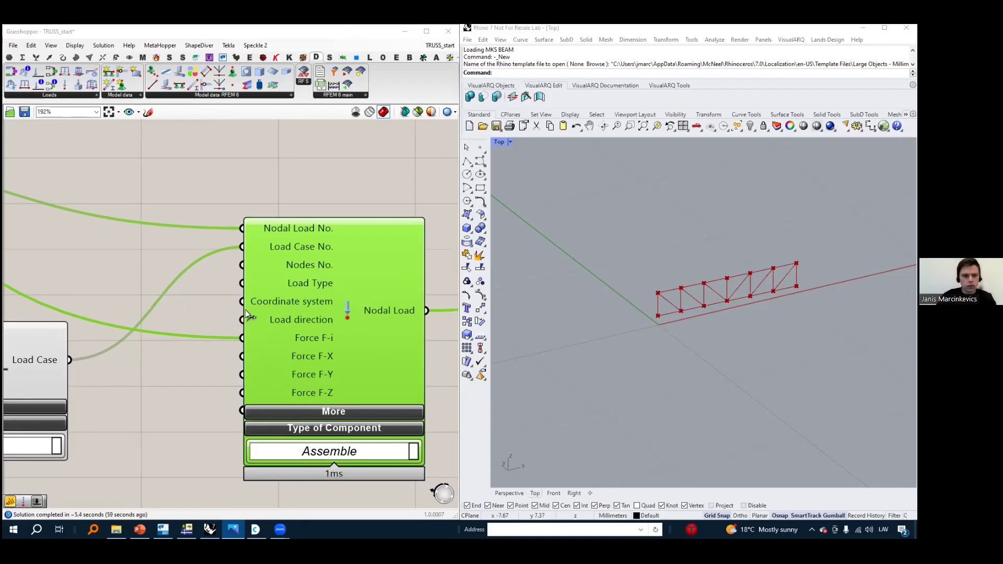
{"action": "left_click", "coordinate": [123, 256]}
{"action": "double_click", "coordinate": [124, 256]}
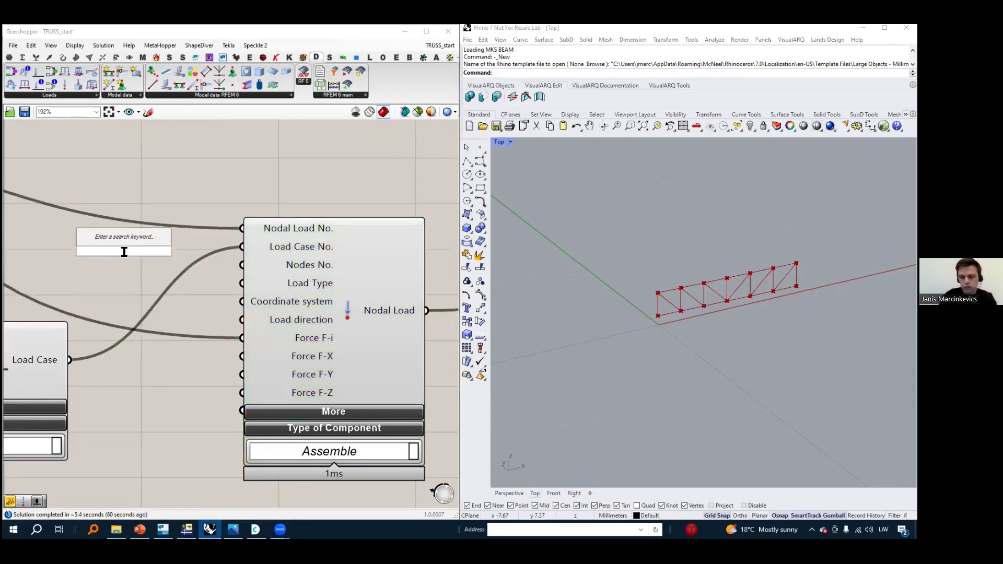
{"action": "type", "text": "valu"}
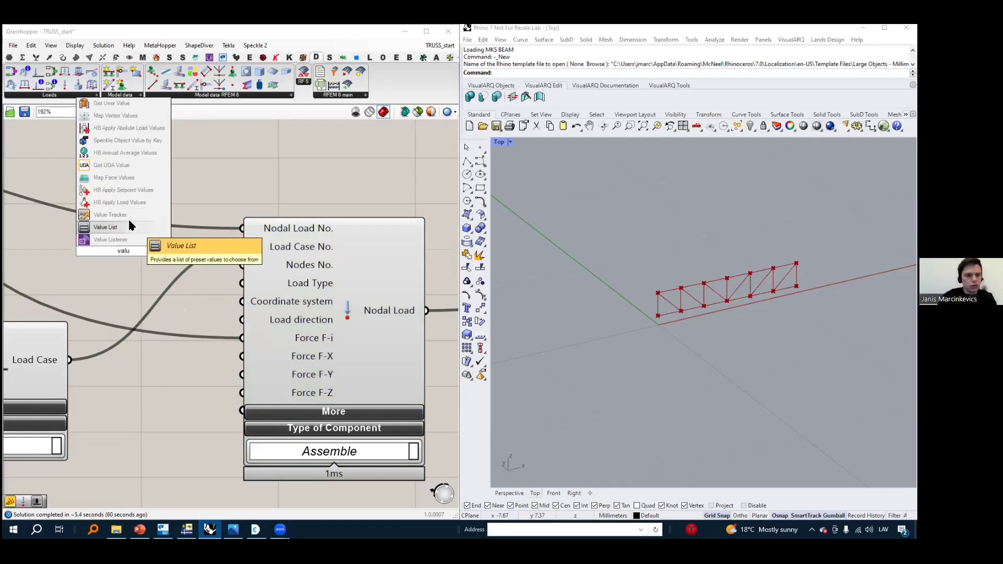
{"action": "left_click", "coordinate": [131, 221]}
{"action": "left_click_drag", "start_coordinate": [139, 248], "coordinate": [233, 331]}
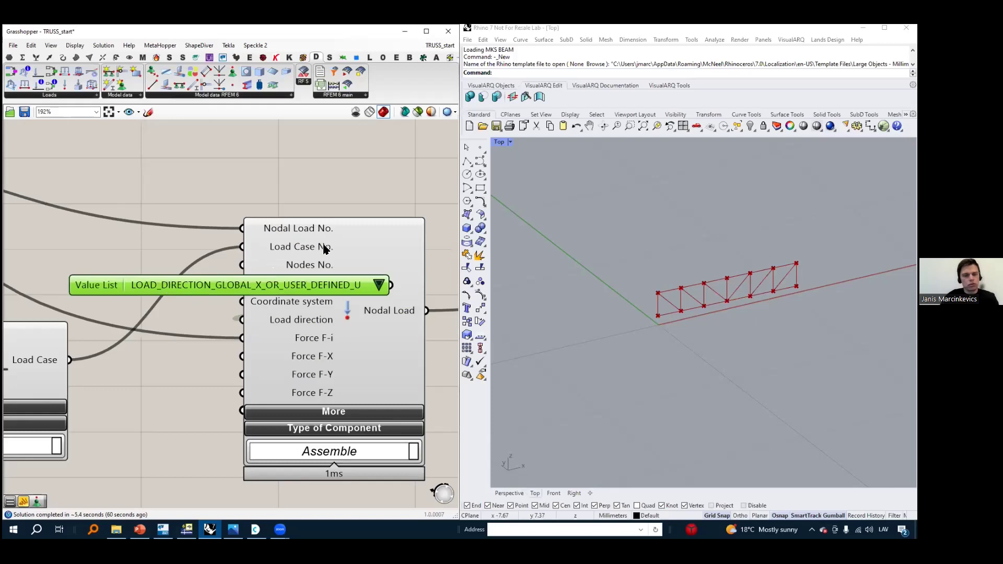
Move the load direction Value List away from the Nodal Load component and set it to LOAD_DIRECTION_GLOBAL_Z_OR_USER_DEFINED_W
{"action": "scroll", "coordinate": [360, 249], "scroll_direction": "down", "scroll_amount": 3}
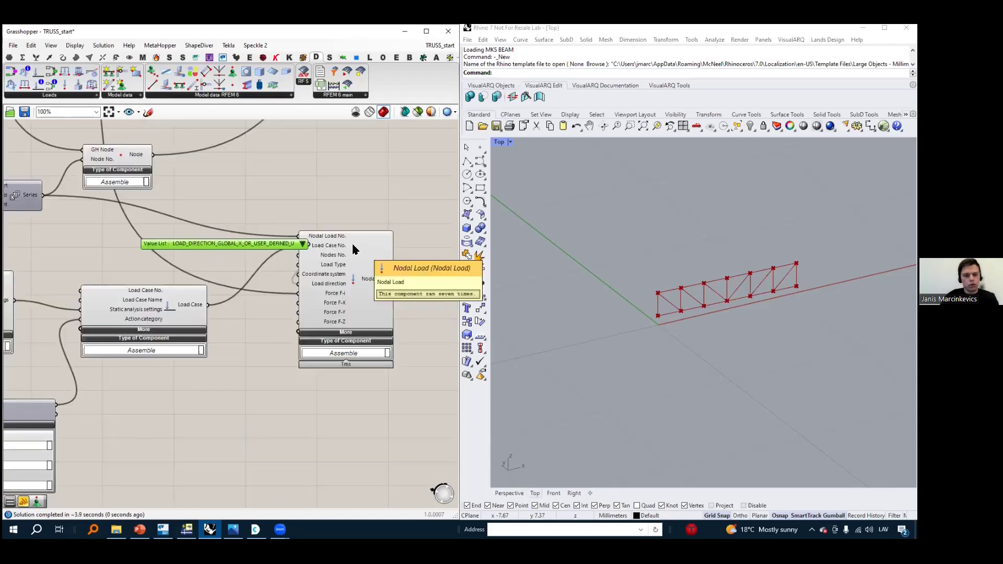
{"action": "scroll", "coordinate": [155, 244], "scroll_direction": "up", "scroll_amount": 2}
{"action": "left_click_drag", "start_coordinate": [156, 248], "coordinate": [97, 255]}
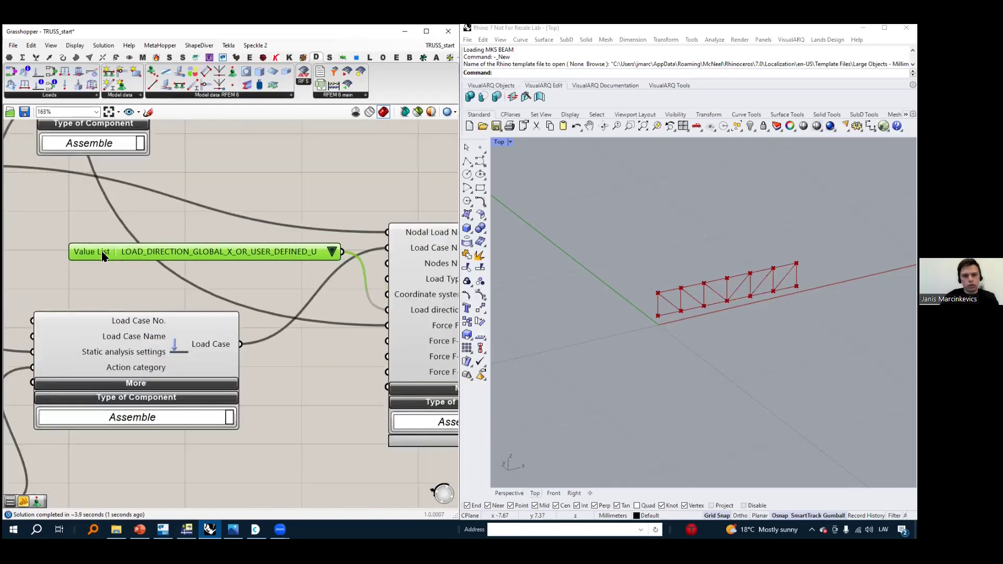
{"action": "left_click", "coordinate": [333, 253]}
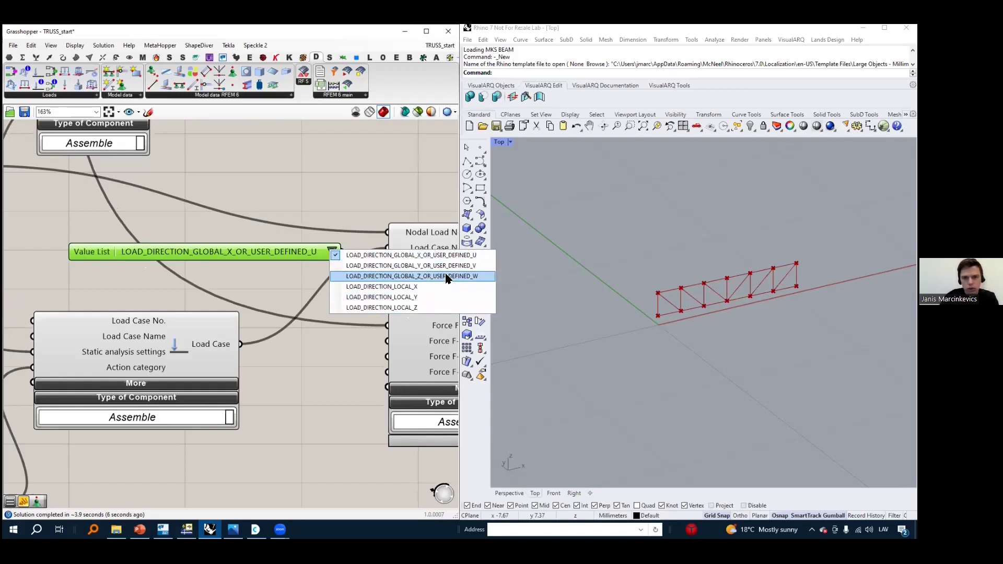
{"action": "left_click", "coordinate": [458, 276]}
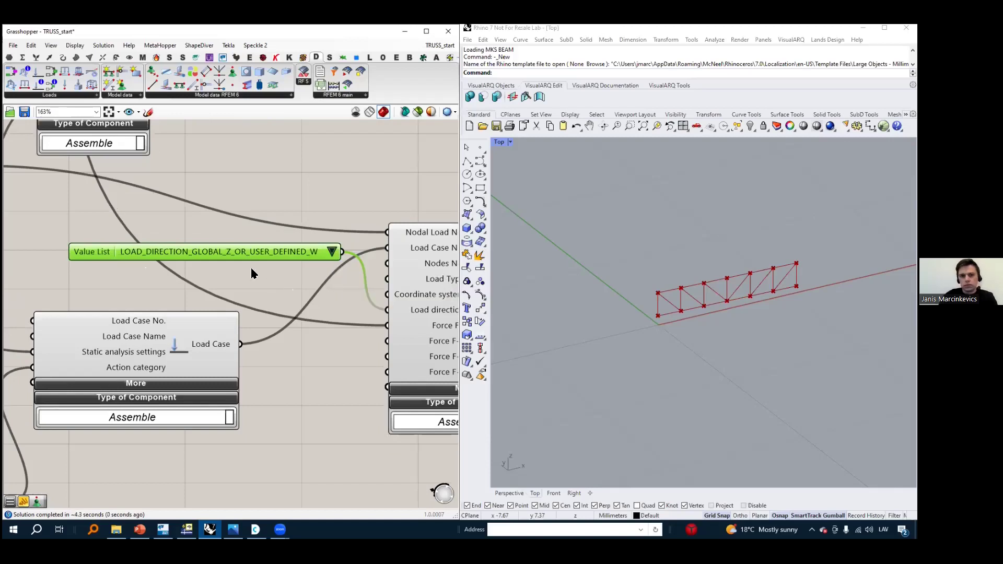
Connect the Series component's output to the Nodal Load component's Nodes No. input
{"action": "scroll", "coordinate": [280, 252], "scroll_direction": "down", "scroll_amount": 3}
{"action": "scroll", "coordinate": [347, 254], "scroll_direction": "up", "scroll_amount": 3}
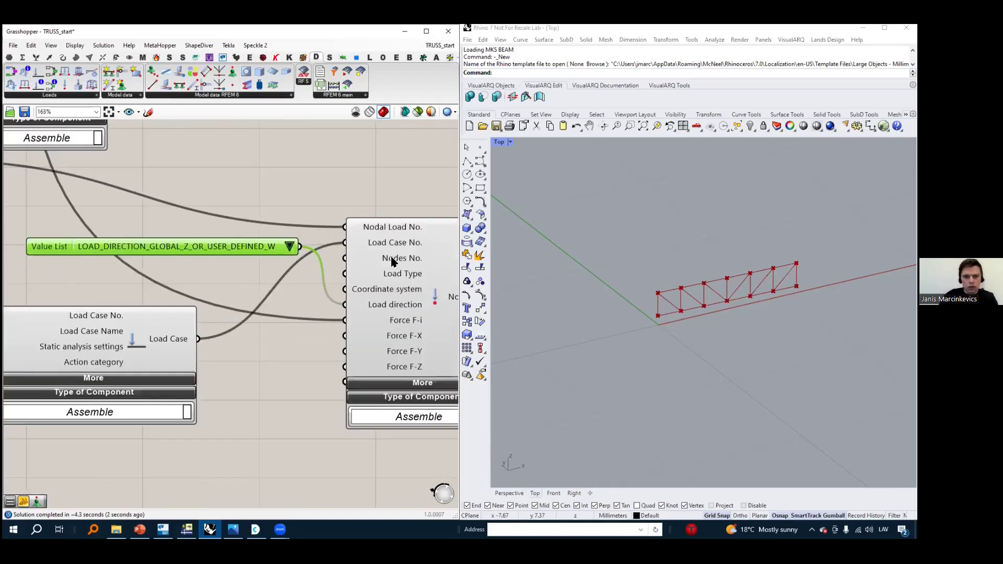
{"action": "scroll", "coordinate": [398, 261], "scroll_direction": "down", "scroll_amount": 4}
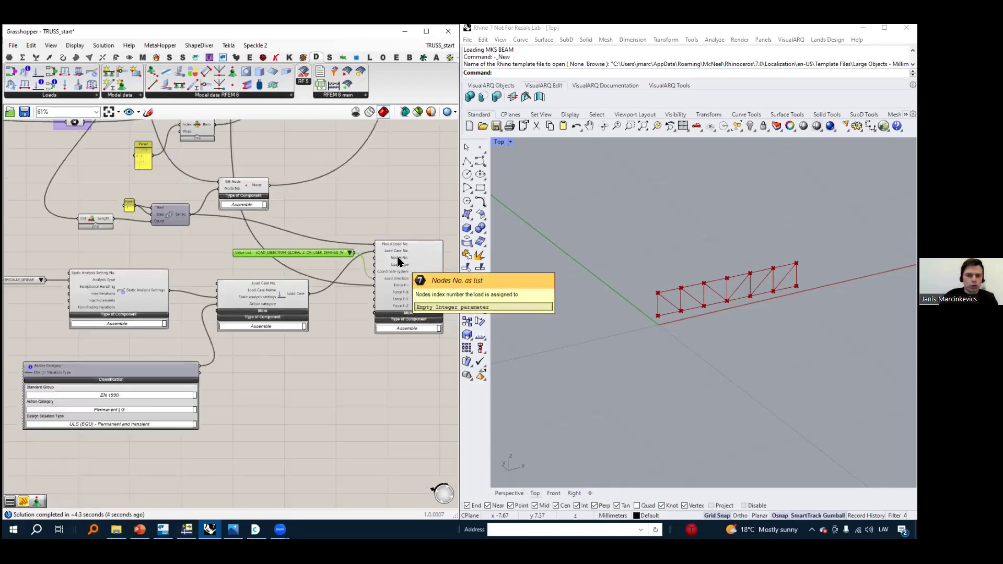
{"action": "scroll", "coordinate": [395, 257], "scroll_direction": "down", "scroll_amount": 5}
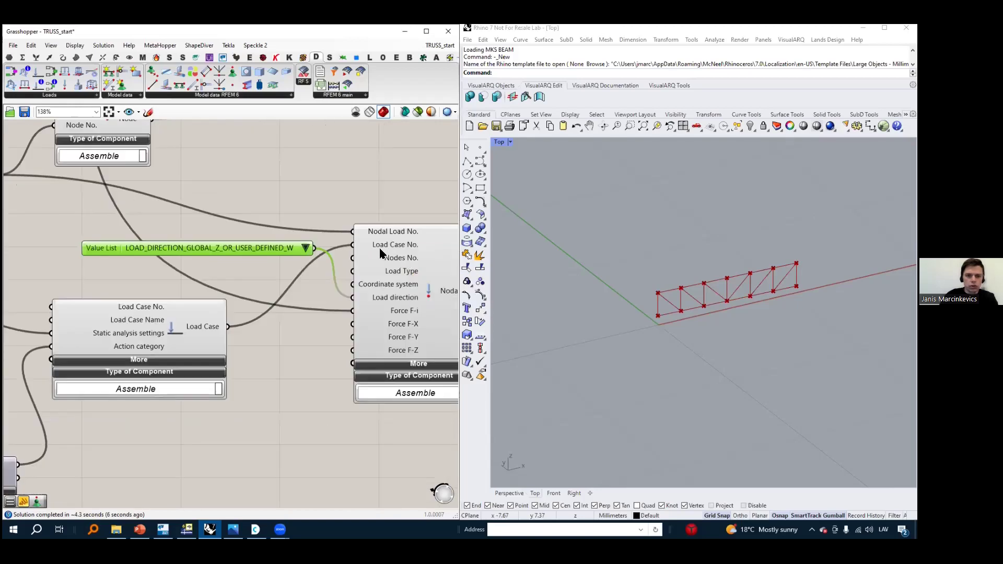
{"action": "scroll", "coordinate": [391, 256], "scroll_direction": "up", "scroll_amount": 5}
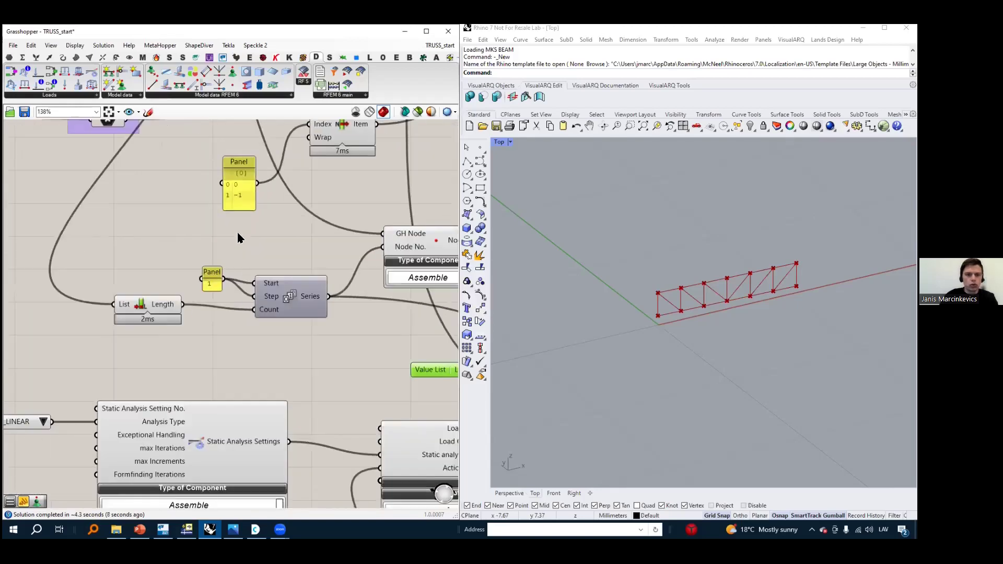
{"action": "right_click_drag", "start_coordinate": [384, 247], "coordinate": [255, 233]}
{"action": "mouse_move", "coordinate": [147, 286]}
{"action": "left_click_drag", "start_coordinate": [155, 284], "coordinate": [333, 291]}
{"action": "scroll", "coordinate": [252, 331], "scroll_direction": "down", "scroll_amount": 2}
{"action": "scroll", "coordinate": [425, 375], "scroll_direction": "up", "scroll_amount": 4}
{"action": "scroll", "coordinate": [306, 347], "scroll_direction": "down", "scroll_amount": 2}
{"action": "scroll", "coordinate": [313, 313], "scroll_direction": "up", "scroll_amount": 1}
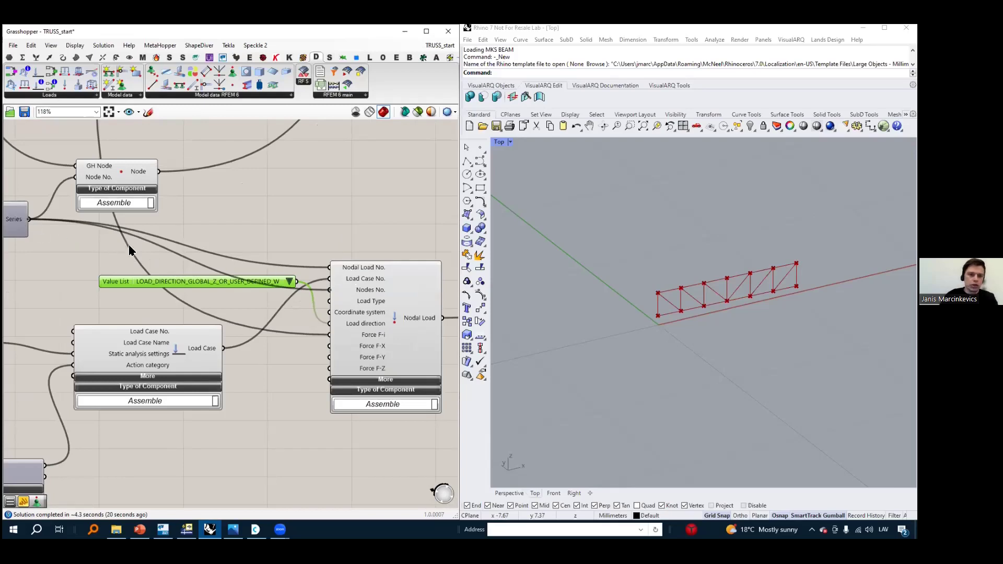
Move the load direction Value List down, just above the Load Case component and clear of the Series wires
{"action": "scroll", "coordinate": [360, 261], "scroll_direction": "down", "scroll_amount": 1}
{"action": "scroll", "coordinate": [270, 279], "scroll_direction": "up", "scroll_amount": 3}
{"action": "left_click_drag", "start_coordinate": [221, 283], "coordinate": [159, 305]}
{"action": "scroll", "coordinate": [415, 285], "scroll_direction": "down", "scroll_amount": 1}
Add a panel containing 1 just above the Nodal Load component
{"action": "right_click_drag", "start_coordinate": [433, 249], "coordinate": [386, 244]}
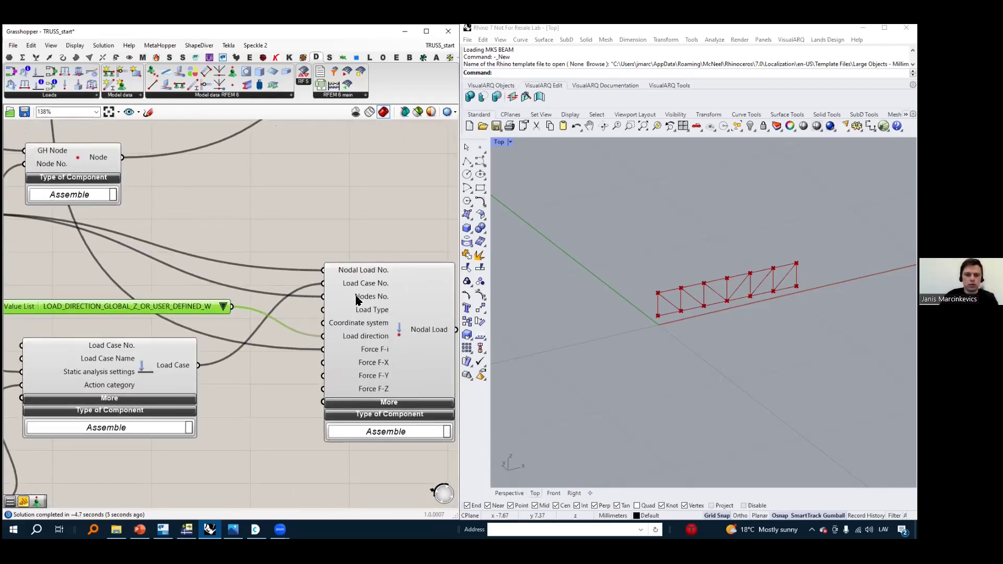
{"action": "right_click_drag", "start_coordinate": [358, 273], "coordinate": [387, 307]}
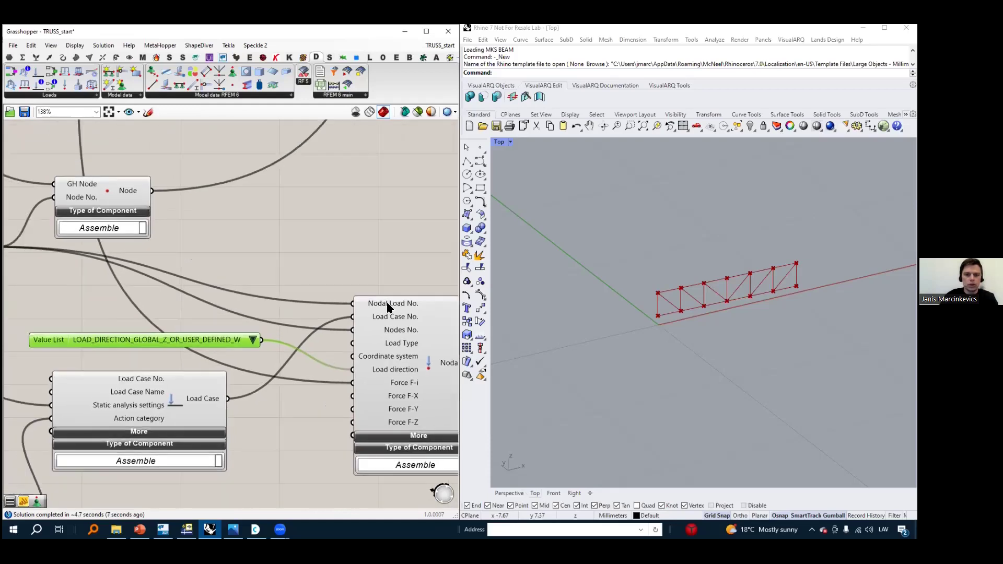
{"action": "scroll", "coordinate": [398, 306], "scroll_direction": "up", "scroll_amount": 2}
{"action": "double_click", "coordinate": [333, 260]}
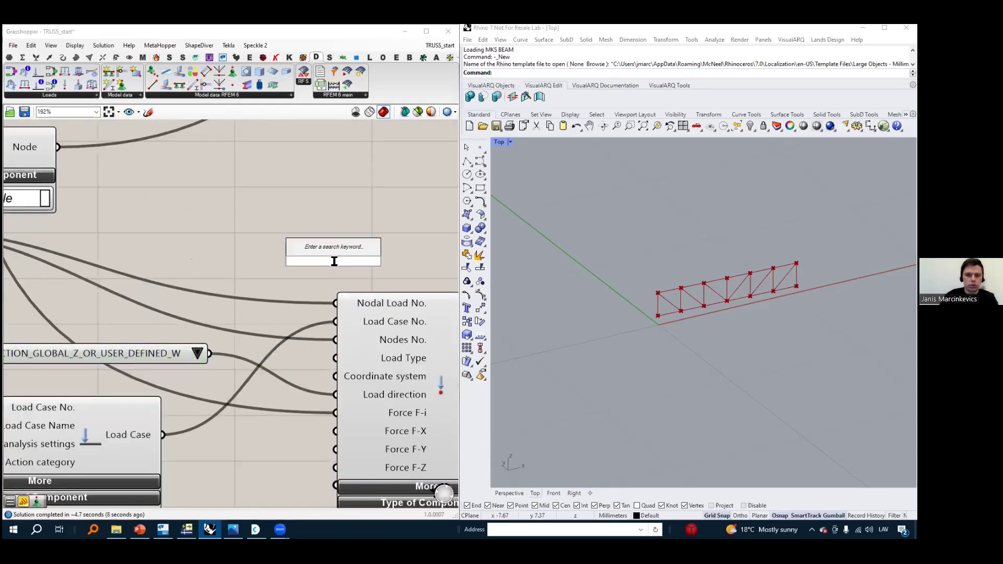
{"action": "type", "text": "panel"}
{"action": "key", "text": "Return"}
{"action": "scroll", "coordinate": [356, 235], "scroll_direction": "down", "scroll_amount": 2}
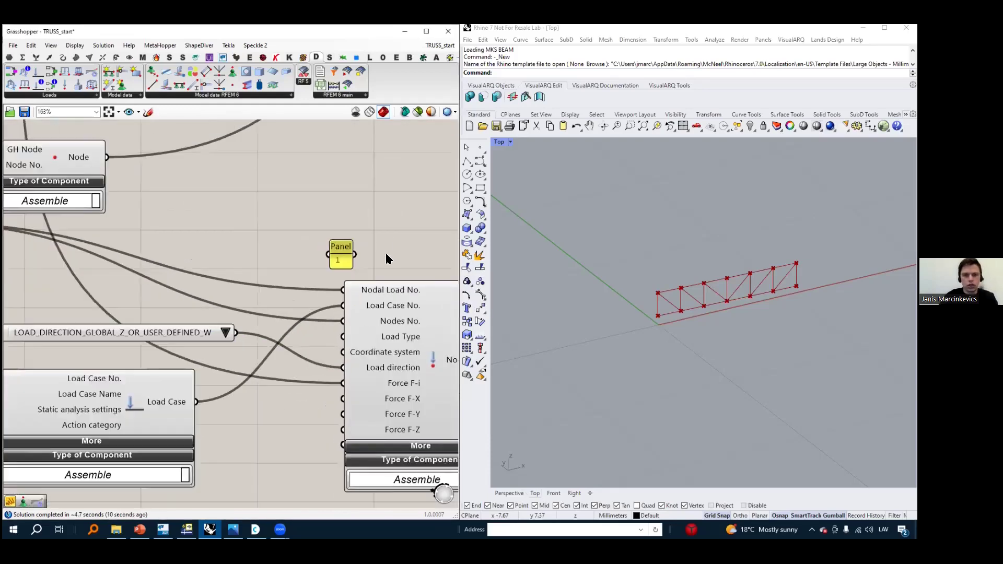
Connect the panel containing 1 to both the Nodal Load No. and Load Case No. inputs of the Nodal Load component
{"action": "left_click_drag", "start_coordinate": [360, 225], "coordinate": [354, 253]}
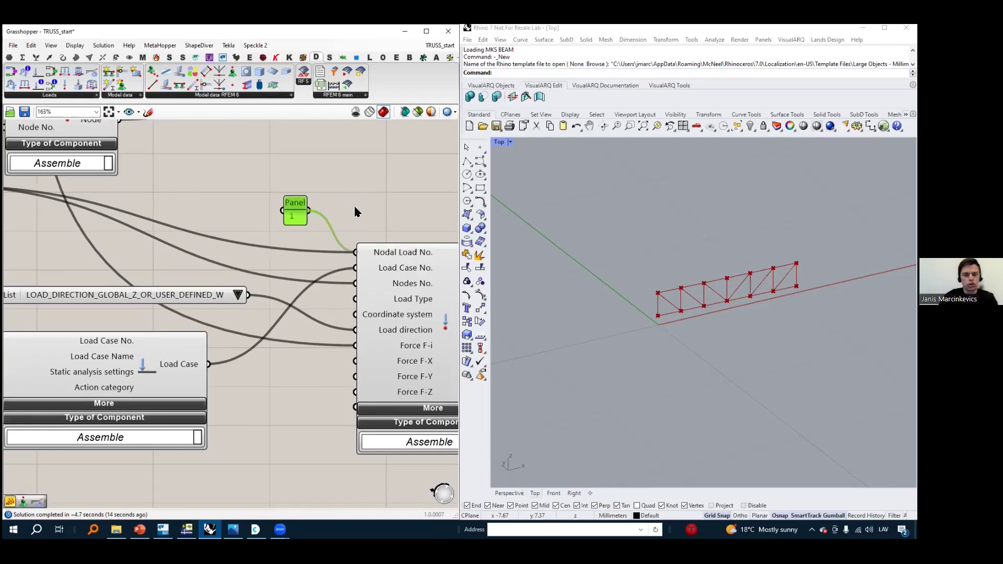
{"action": "scroll", "coordinate": [364, 277], "scroll_direction": "down", "scroll_amount": 3}
{"action": "scroll", "coordinate": [360, 272], "scroll_direction": "up", "scroll_amount": 2}
{"action": "scroll", "coordinate": [361, 268], "scroll_direction": "up", "scroll_amount": 1}
{"action": "scroll", "coordinate": [264, 329], "scroll_direction": "down", "scroll_amount": 2}
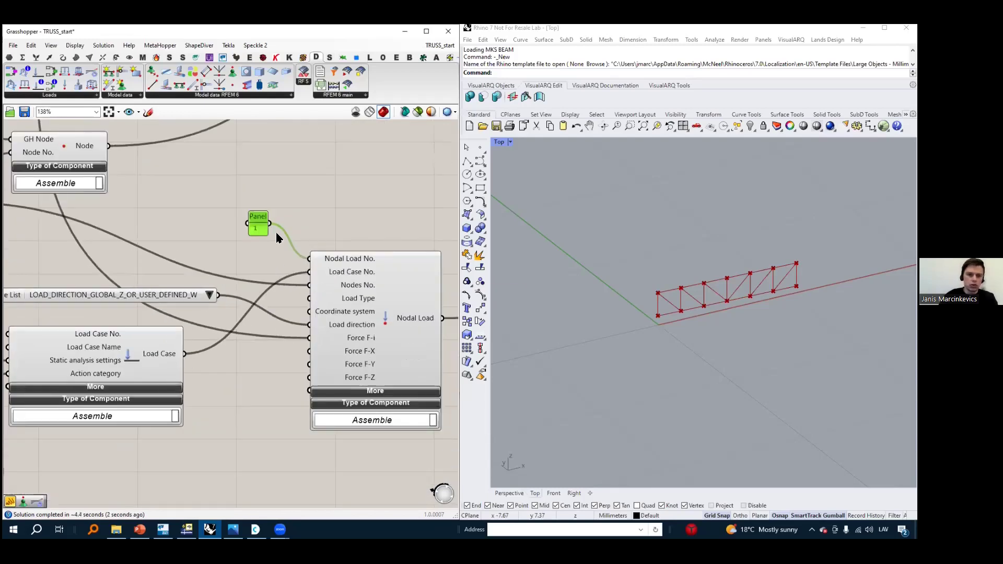
{"action": "left_click_drag", "start_coordinate": [270, 224], "coordinate": [310, 272], "text": "shift"}
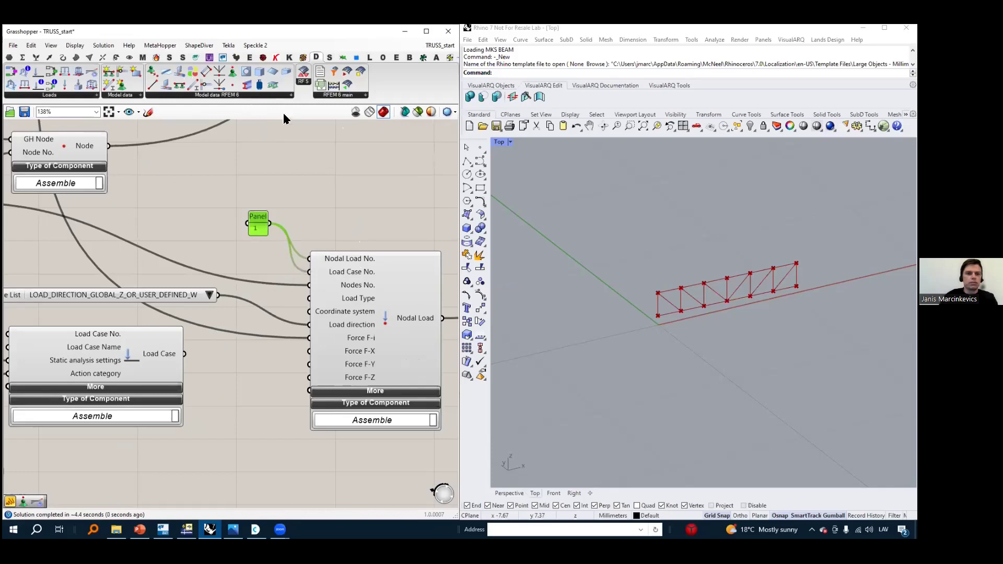
Move the panel containing 1 down so it sits directly beside the Nodal Load component's first two inputs
{"action": "scroll", "coordinate": [341, 215], "scroll_direction": "up", "scroll_amount": 4}
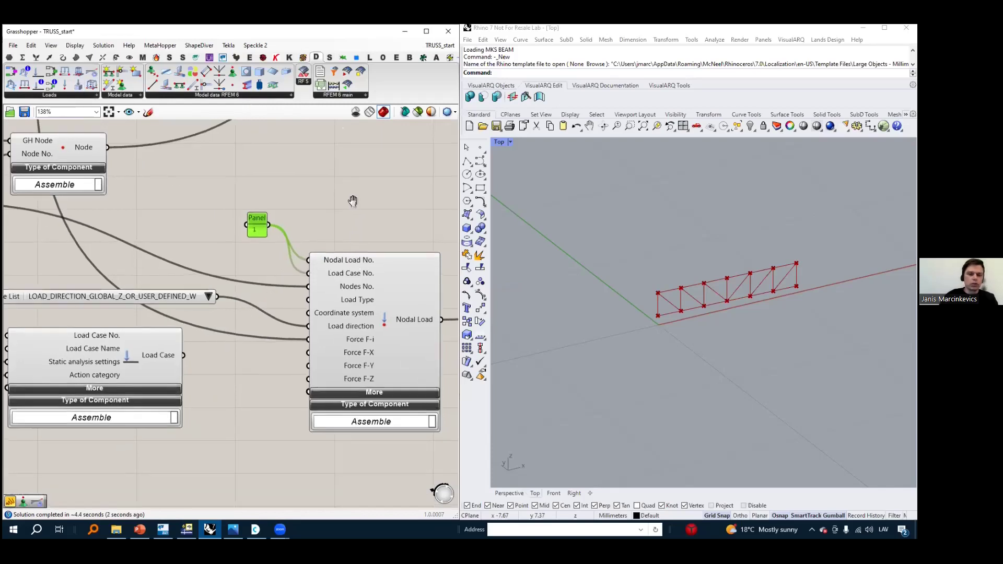
{"action": "left_click_drag", "start_coordinate": [240, 248], "coordinate": [280, 299]}
{"action": "scroll", "coordinate": [295, 265], "scroll_direction": "down", "scroll_amount": 4}
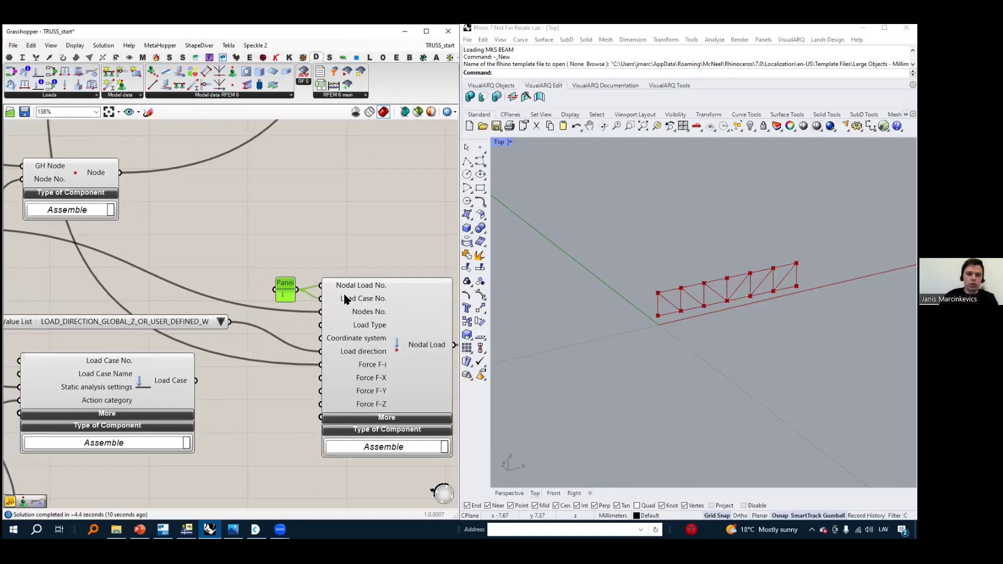
{"action": "scroll", "coordinate": [195, 370], "scroll_direction": "down", "scroll_amount": 1}
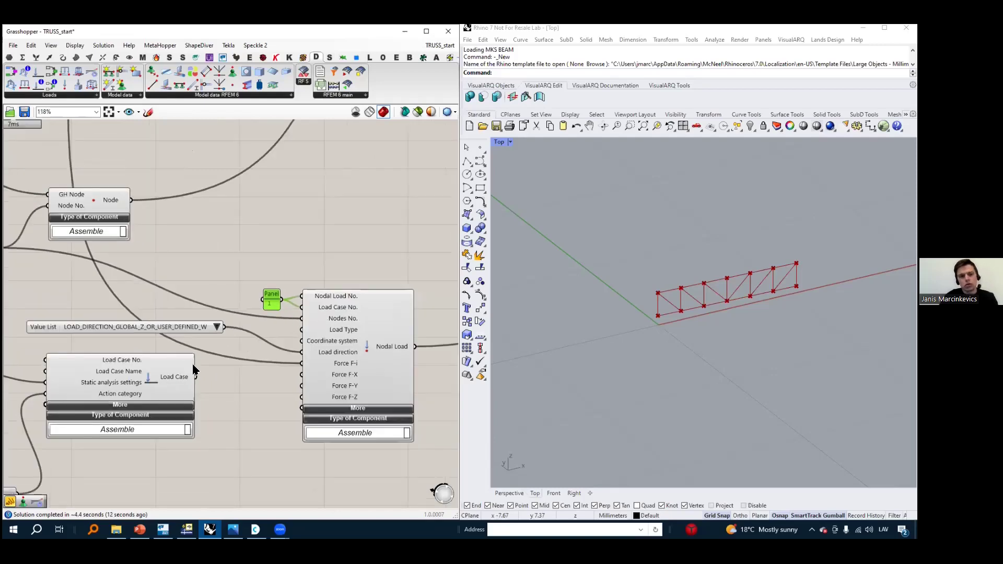
{"action": "scroll", "coordinate": [106, 364], "scroll_direction": "up", "scroll_amount": 1}
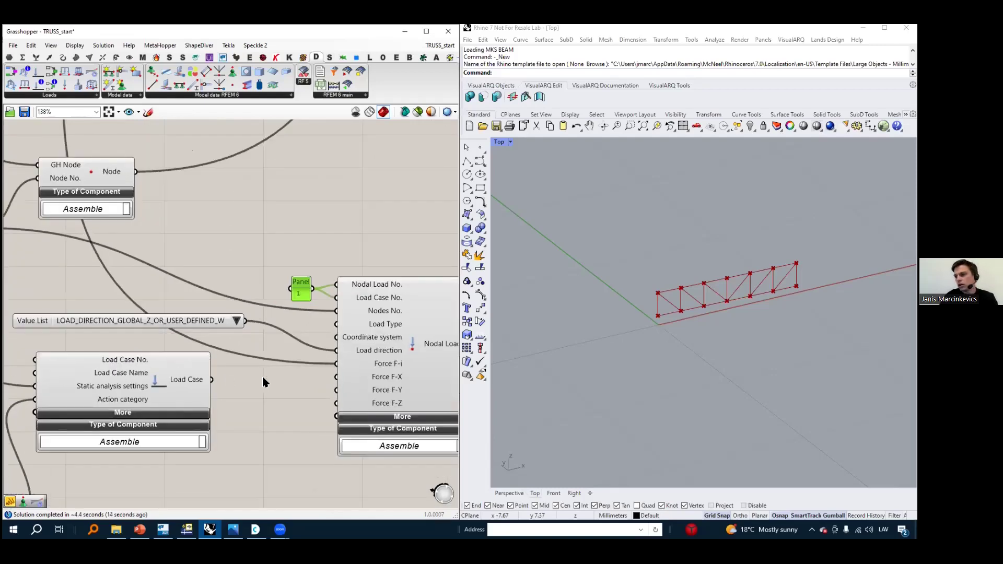
{"action": "left_click", "coordinate": [809, 421]}
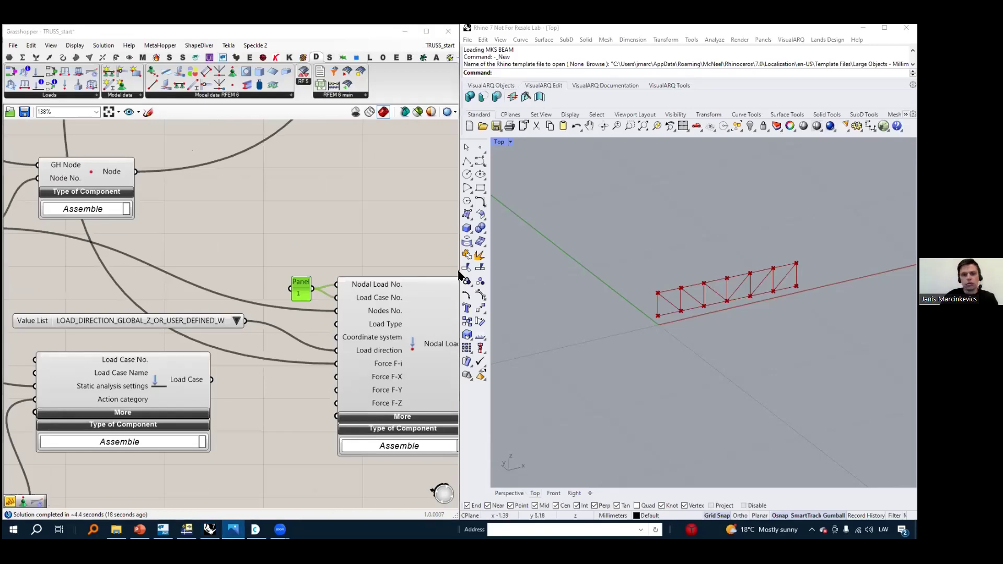
Add a panel containing 1 beside the Load Case component and connect it to the Load Case No. input
{"action": "scroll", "coordinate": [324, 201], "scroll_direction": "down", "scroll_amount": 3}
{"action": "scroll", "coordinate": [317, 280], "scroll_direction": "up", "scroll_amount": 3}
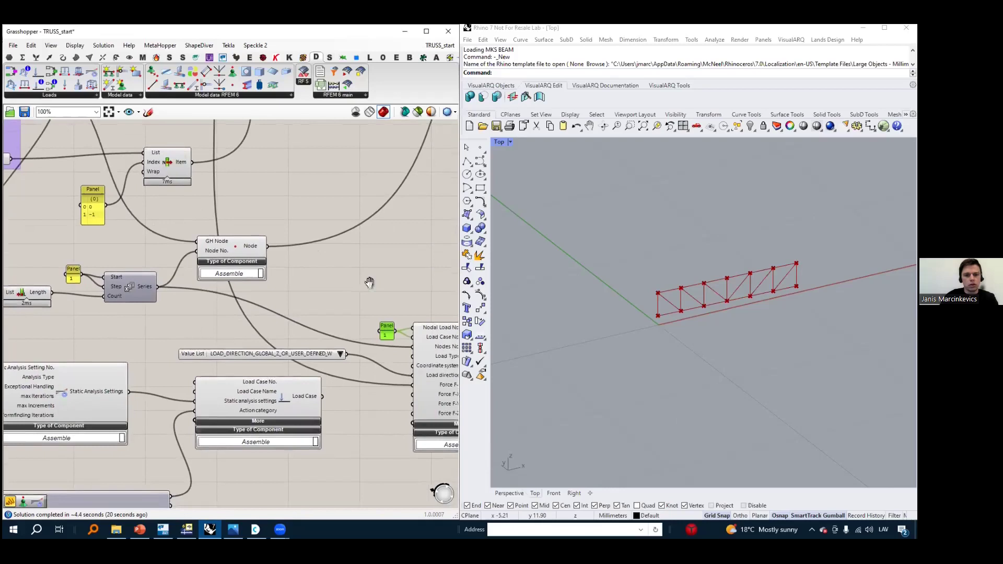
{"action": "double_click", "coordinate": [94, 368]}
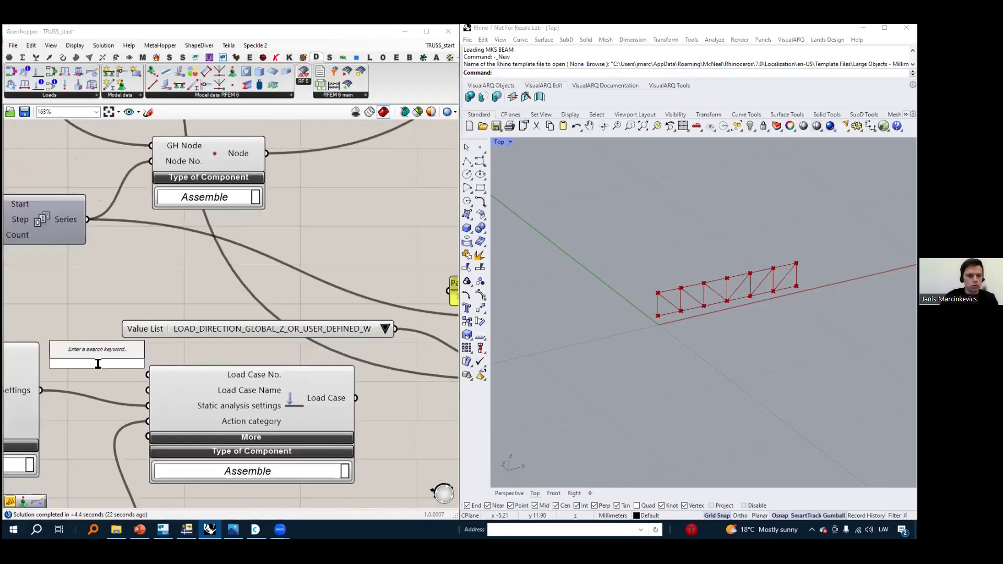
{"action": "type", "text": "//"}
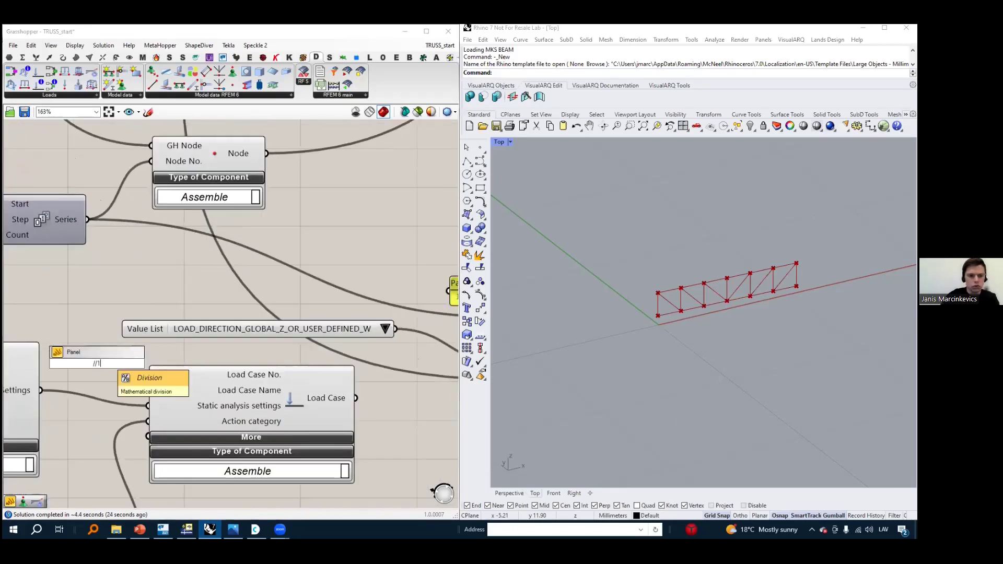
{"action": "type", "text": "1"}
{"action": "key", "text": "Return"}
{"action": "left_click_drag", "start_coordinate": [110, 364], "coordinate": [148, 375]}
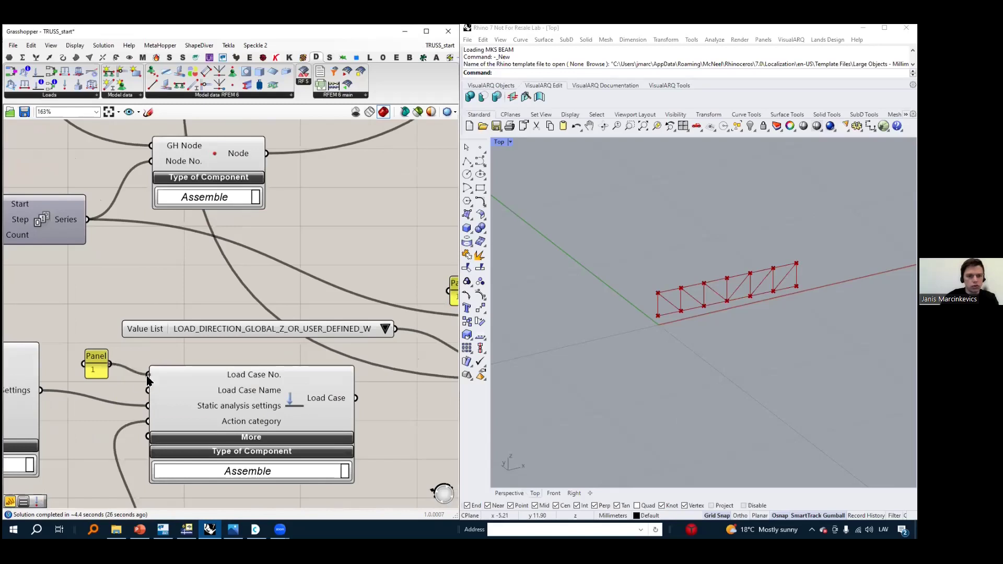
Connect the Load Case component's output to the RFEM 6 export component's Input, alongside the existing wires
{"action": "scroll", "coordinate": [159, 286], "scroll_direction": "down", "scroll_amount": 2}
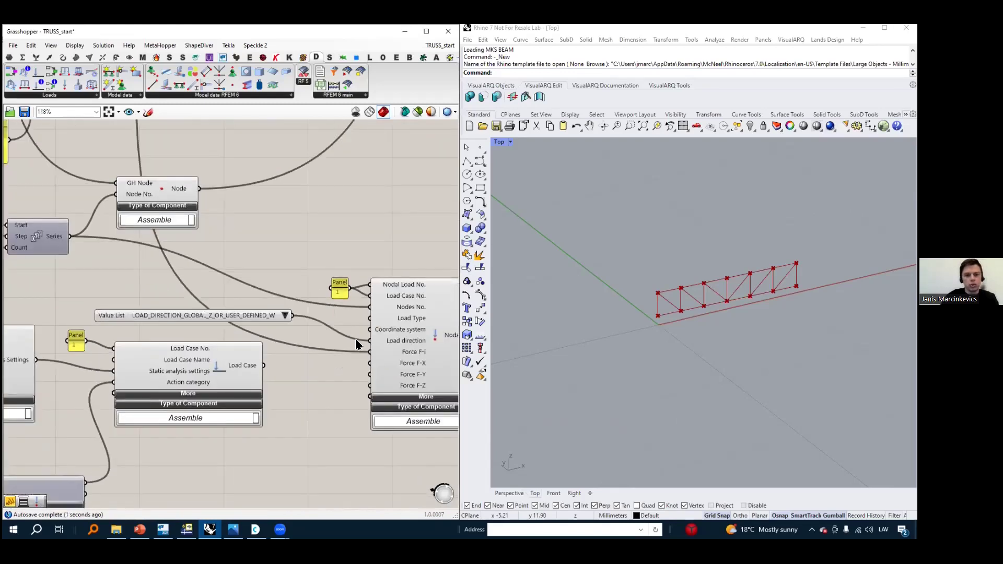
{"action": "scroll", "coordinate": [323, 304], "scroll_direction": "down", "scroll_amount": 3}
{"action": "scroll", "coordinate": [310, 323], "scroll_direction": "up", "scroll_amount": 3}
{"action": "right_click_drag", "start_coordinate": [275, 346], "coordinate": [164, 393]}
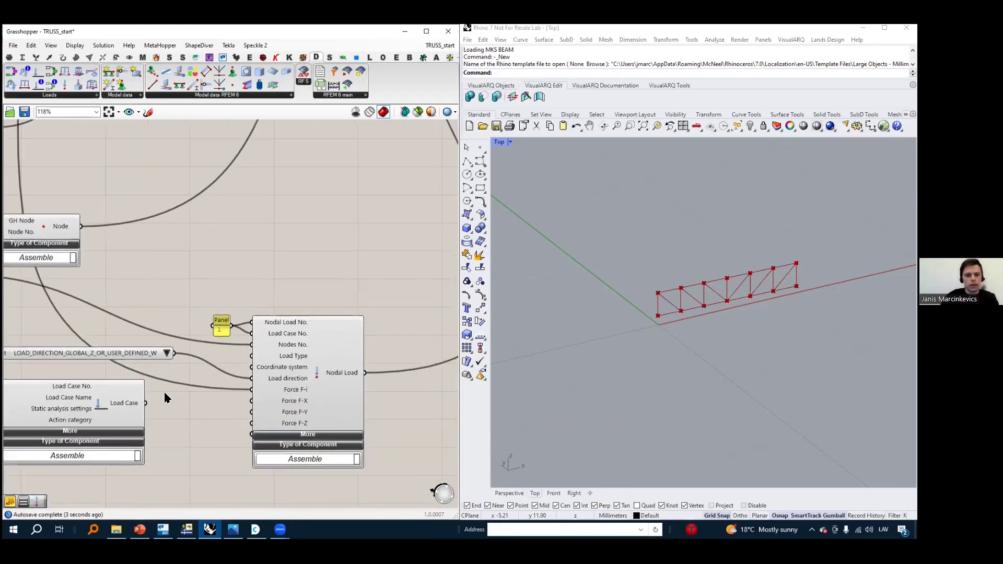
{"action": "left_click_drag", "start_coordinate": [146, 403], "coordinate": [325, 170]}
{"action": "scroll", "coordinate": [152, 389], "scroll_direction": "down", "scroll_amount": 3}
{"action": "scroll", "coordinate": [276, 392], "scroll_direction": "down", "scroll_amount": 2}
{"action": "scroll", "coordinate": [327, 167], "scroll_direction": "up", "scroll_amount": 3}
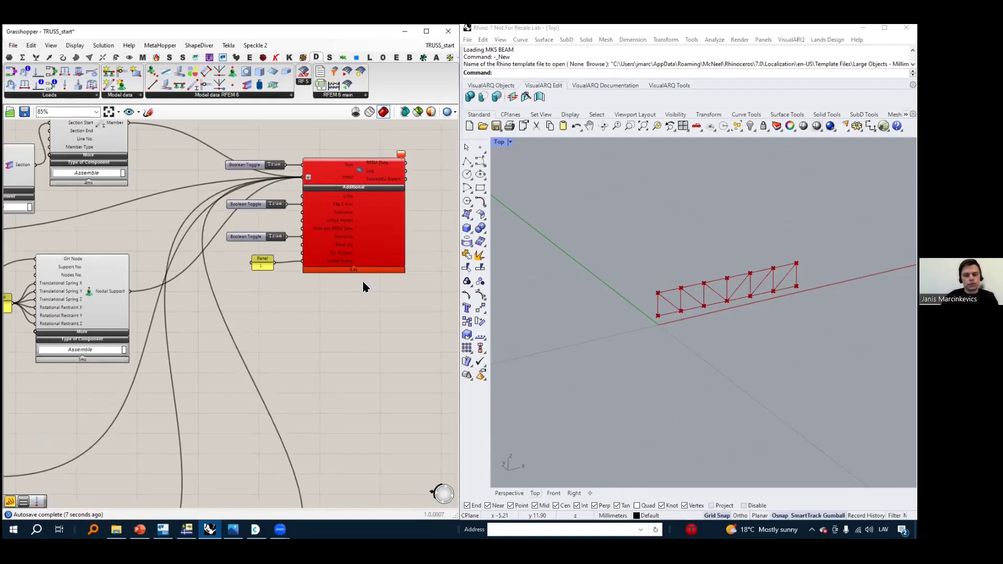
Examine the error message on the RFEM 6 export component
{"action": "scroll", "coordinate": [363, 281], "scroll_direction": "down", "scroll_amount": 5}
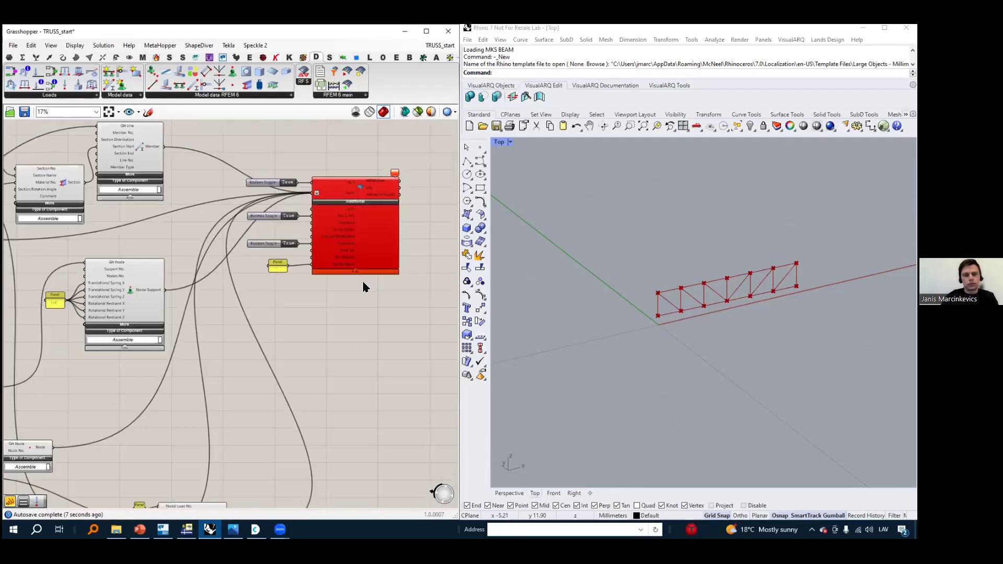
{"action": "scroll", "coordinate": [375, 256], "scroll_direction": "up", "scroll_amount": 5}
{"action": "scroll", "coordinate": [360, 269], "scroll_direction": "up", "scroll_amount": 1}
{"action": "mouse_move", "coordinate": [360, 257]}
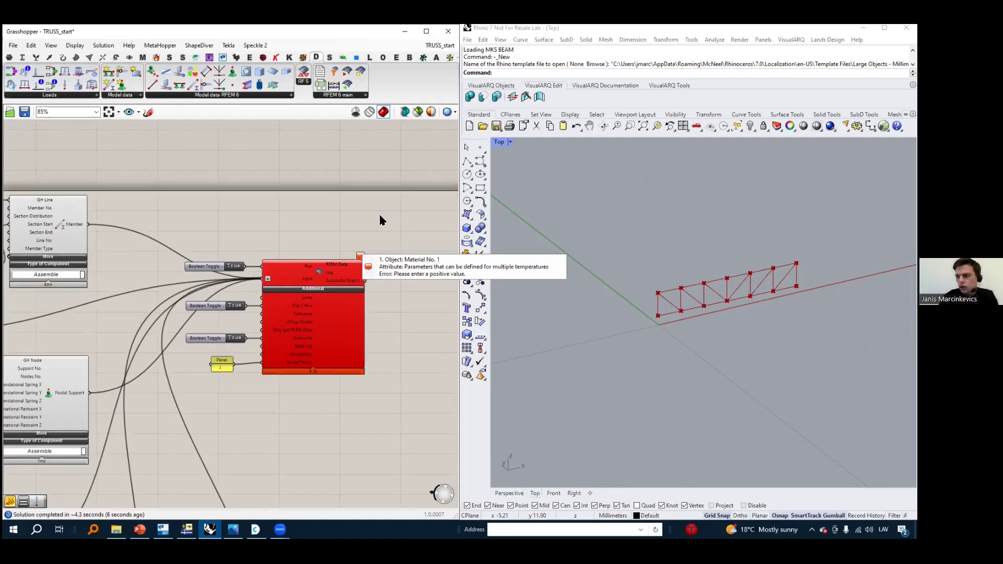
{"action": "left_click", "coordinate": [862, 261]}
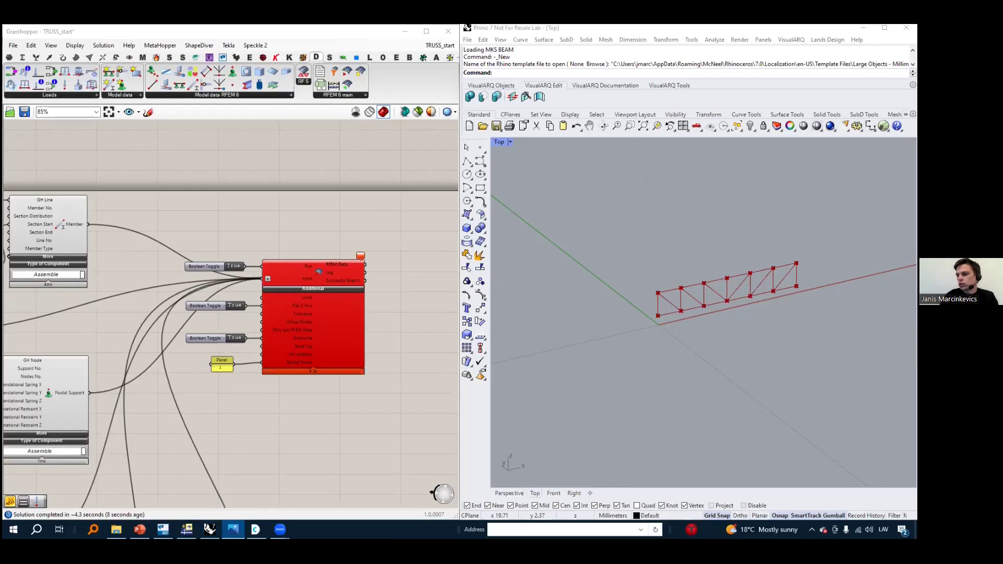
{"action": "scroll", "coordinate": [177, 230], "scroll_direction": "down", "scroll_amount": 4}
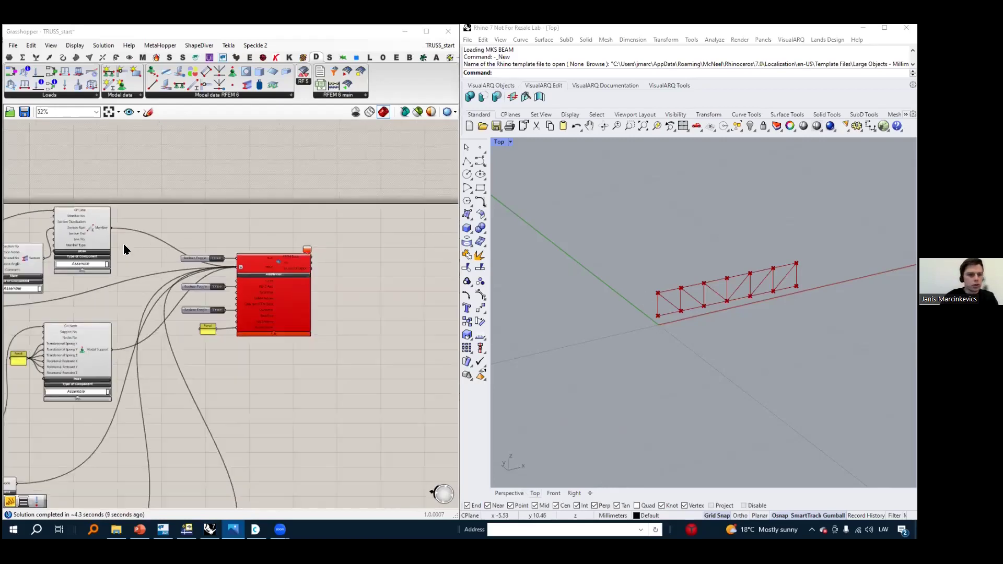
Collapse the Type of Component section of the Material component
{"action": "right_click_drag", "start_coordinate": [68, 244], "coordinate": [324, 248]}
{"action": "scroll", "coordinate": [324, 248], "scroll_direction": "up", "scroll_amount": 7}
{"action": "right_click_drag", "start_coordinate": [379, 297], "coordinate": [353, 262]}
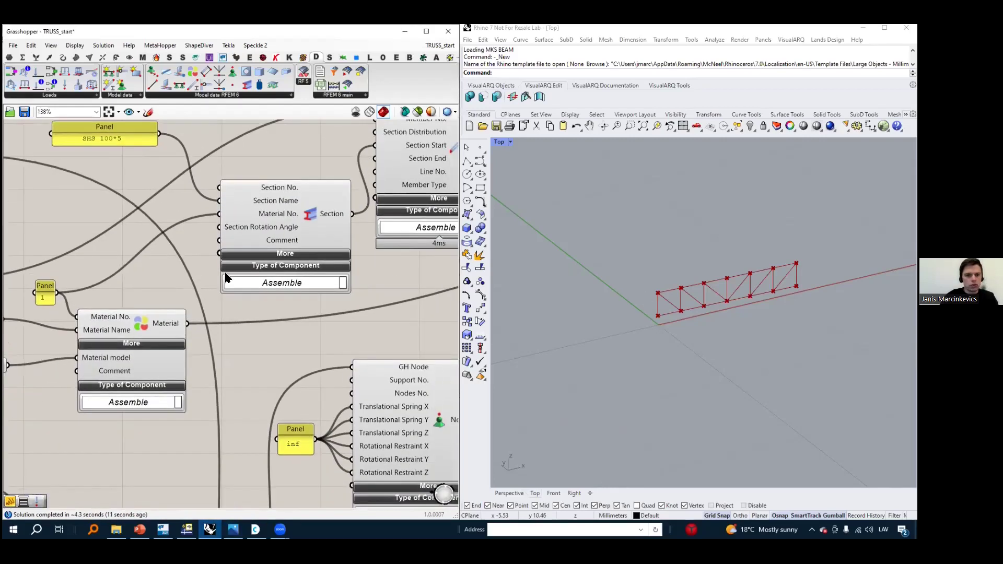
{"action": "scroll", "coordinate": [223, 272], "scroll_direction": "down", "scroll_amount": 1}
{"action": "left_click", "coordinate": [145, 368]}
{"action": "right_click", "coordinate": [276, 347]}
{"action": "left_click", "coordinate": [101, 418]}
{"action": "right_click_drag", "start_coordinate": [101, 394], "coordinate": [214, 365]}
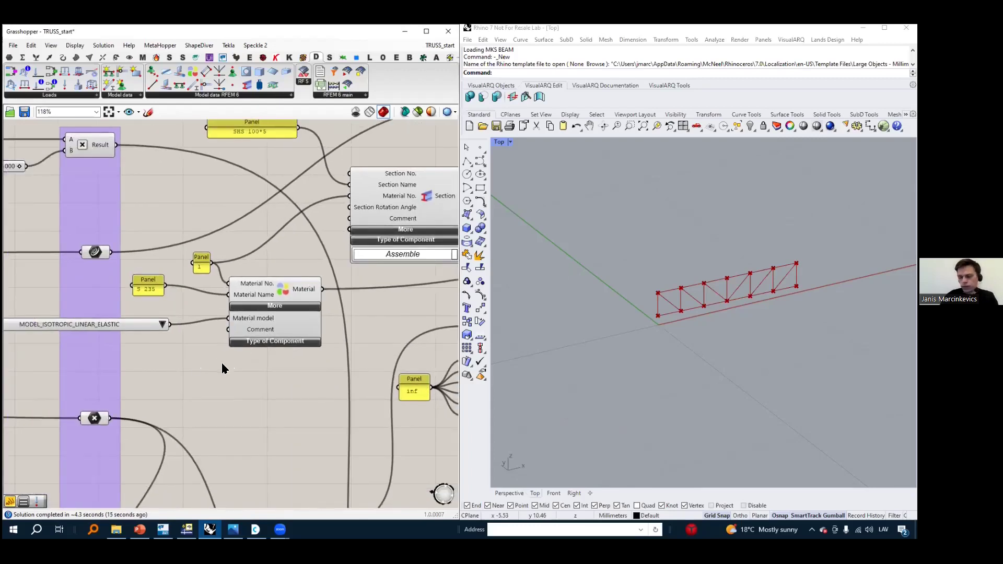
Change the text of the panel feeding the Material Name input to S355JR
{"action": "scroll", "coordinate": [306, 322], "scroll_direction": "up", "scroll_amount": 2}
{"action": "scroll", "coordinate": [308, 327], "scroll_direction": "down", "scroll_amount": 3}
{"action": "scroll", "coordinate": [314, 324], "scroll_direction": "up", "scroll_amount": 2}
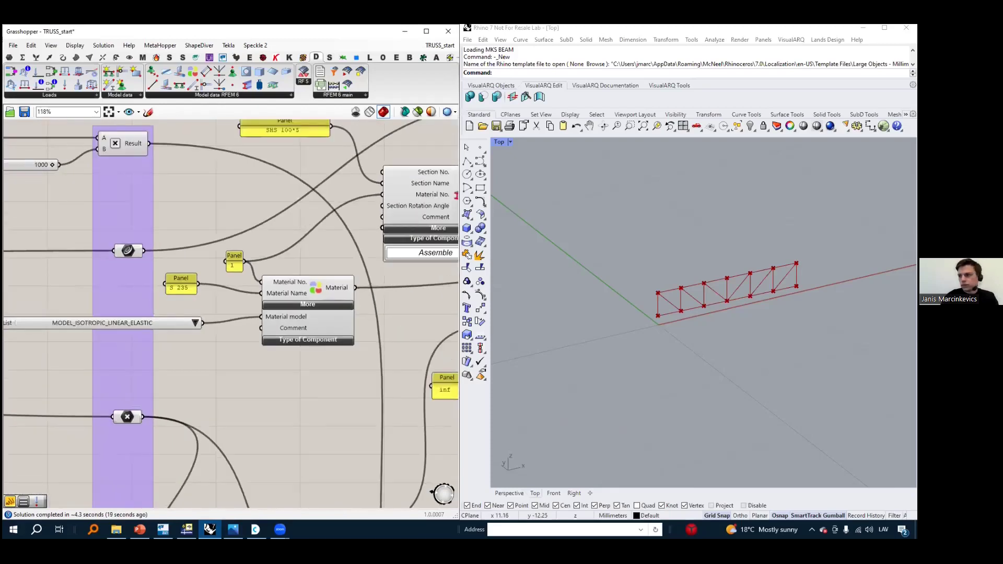
{"action": "left_click", "coordinate": [233, 530]}
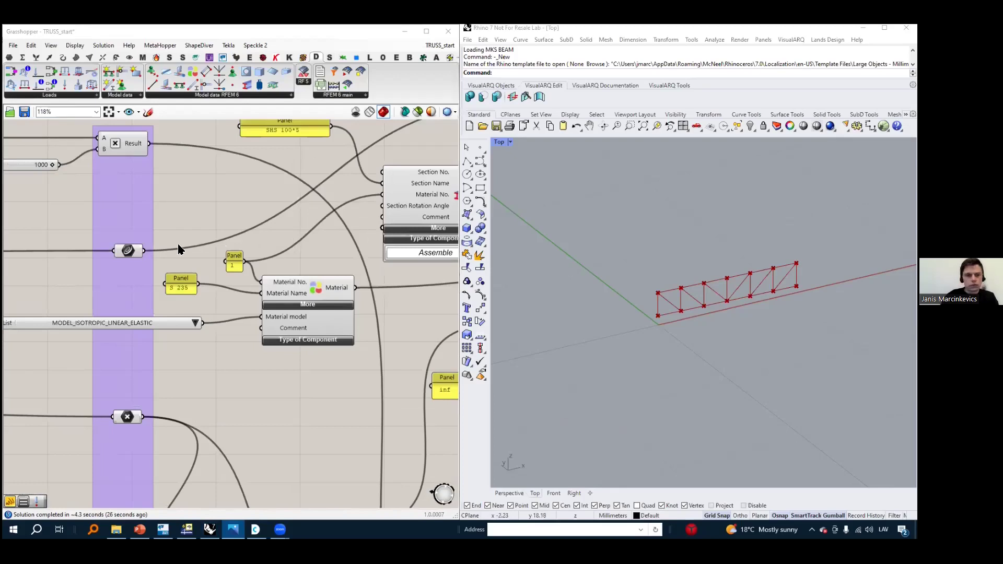
{"action": "scroll", "coordinate": [151, 293], "scroll_direction": "up", "scroll_amount": 3}
{"action": "double_click", "coordinate": [197, 285]}
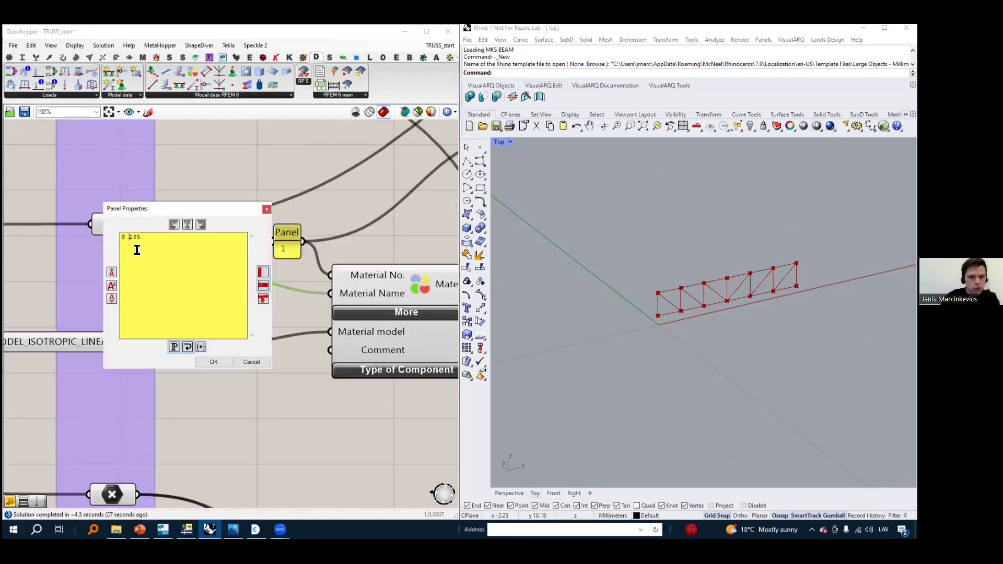
{"action": "type", "text": "s"}
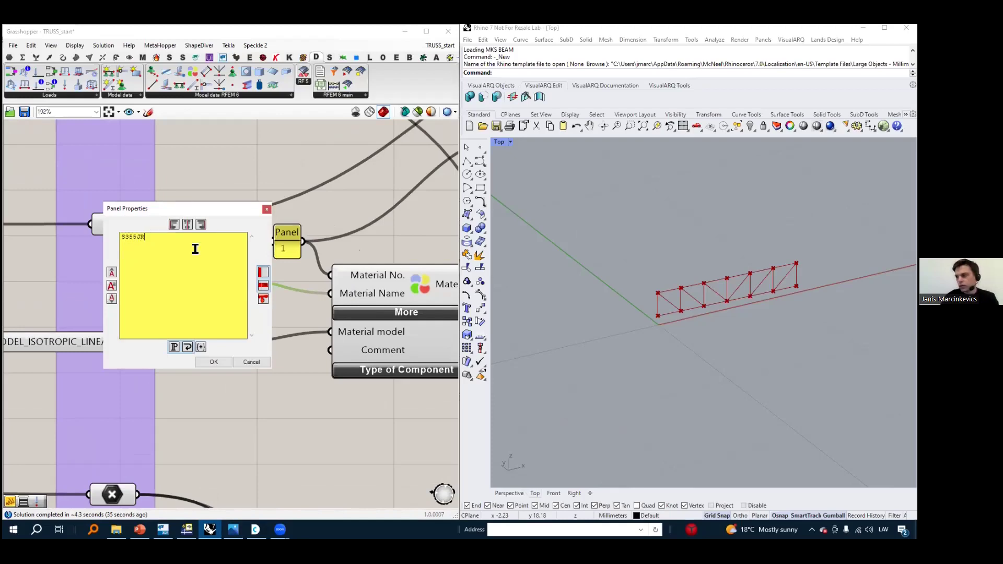
{"action": "left_click", "coordinate": [245, 361]}
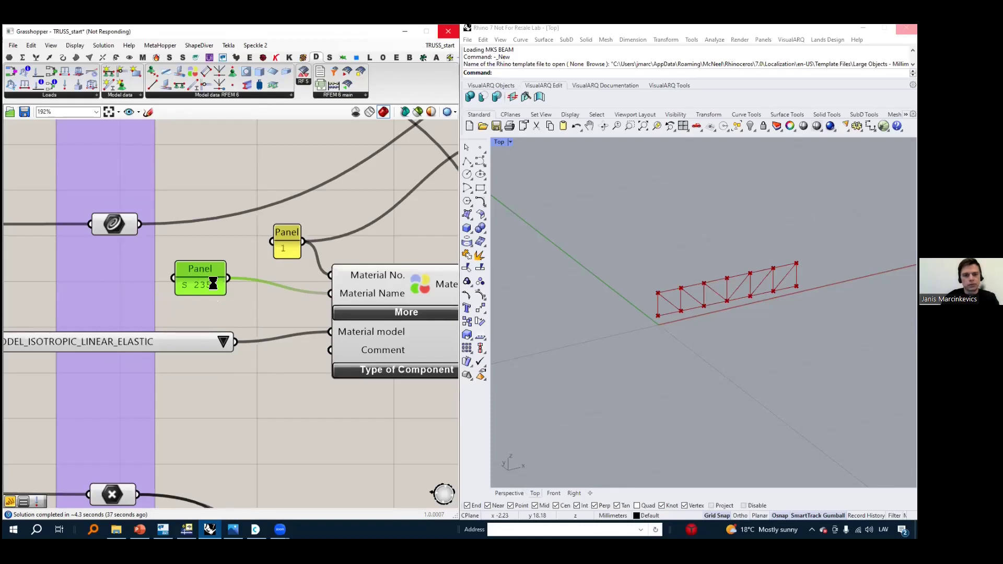
Recheck the RFEM 6 export component's error message following the material name change
{"action": "scroll", "coordinate": [214, 283], "scroll_direction": "down", "scroll_amount": 8}
{"action": "scroll", "coordinate": [418, 266], "scroll_direction": "up", "scroll_amount": 5}
{"action": "right_click_drag", "start_coordinate": [433, 245], "coordinate": [346, 238]}
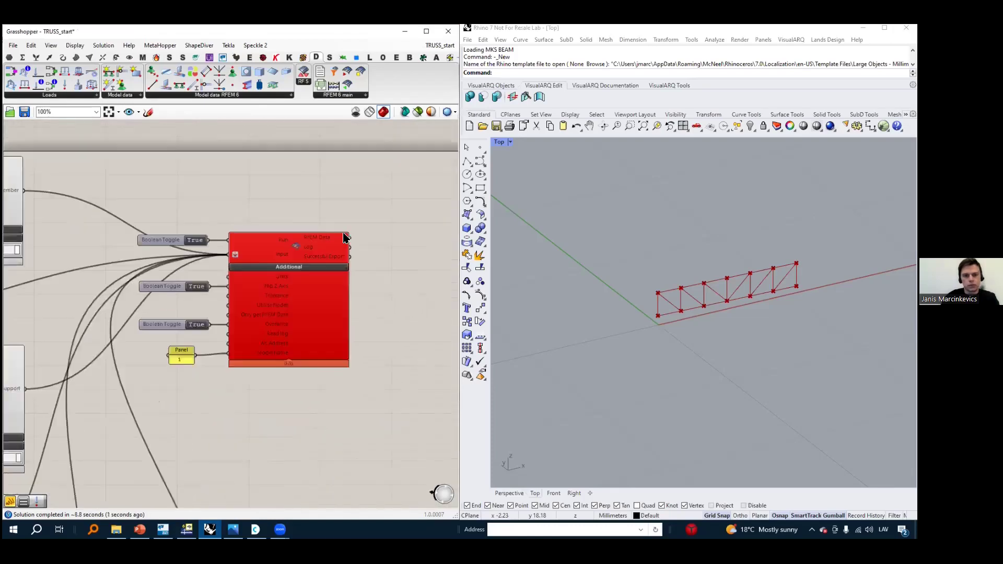
{"action": "scroll", "coordinate": [343, 237], "scroll_direction": "up", "scroll_amount": 2}
{"action": "mouse_move", "coordinate": [340, 220]}
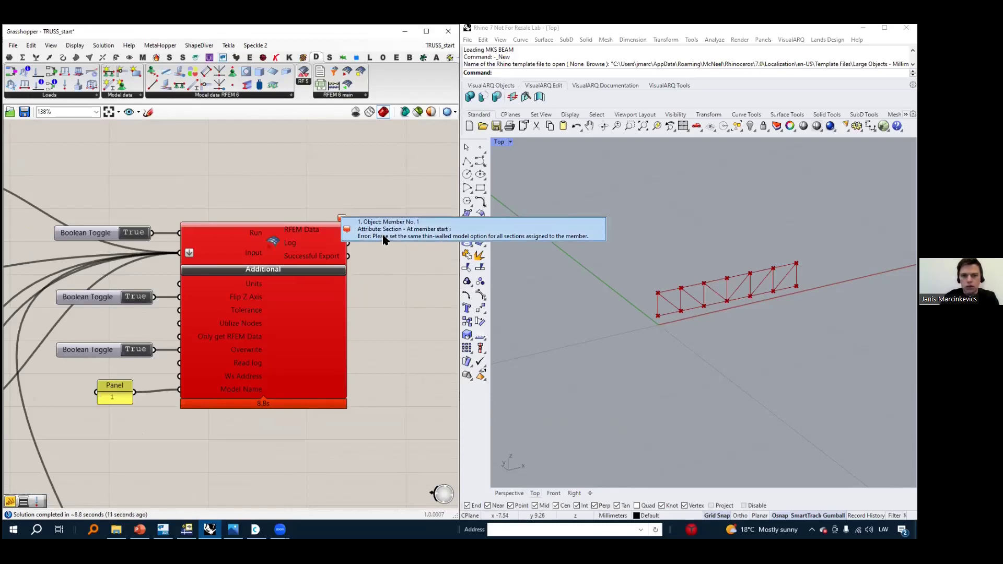
Replace the asterisk with x in the panel feeding the Section component's Section Name input
{"action": "scroll", "coordinate": [408, 273], "scroll_direction": "down", "scroll_amount": 5}
{"action": "right_click_drag", "start_coordinate": [103, 265], "coordinate": [219, 247]}
{"action": "scroll", "coordinate": [217, 246], "scroll_direction": "up", "scroll_amount": 4}
{"action": "scroll", "coordinate": [368, 297], "scroll_direction": "up", "scroll_amount": 3}
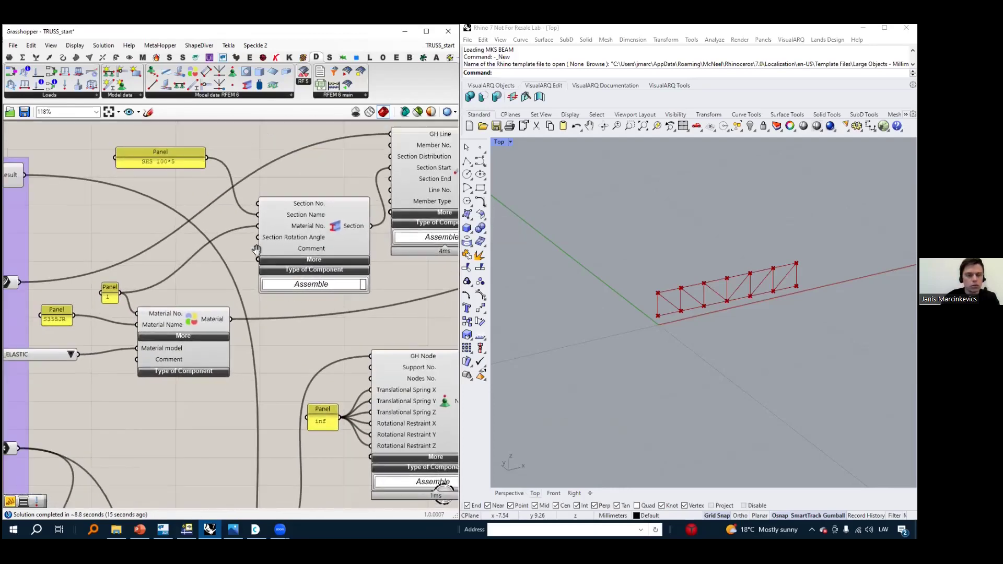
{"action": "scroll", "coordinate": [335, 218], "scroll_direction": "down", "scroll_amount": 2}
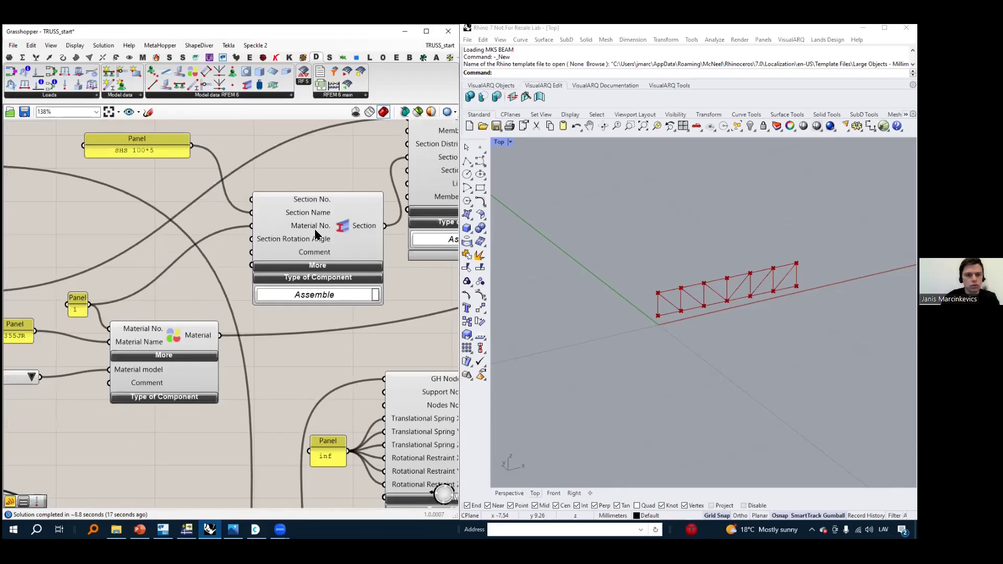
{"action": "scroll", "coordinate": [318, 228], "scroll_direction": "up", "scroll_amount": 1}
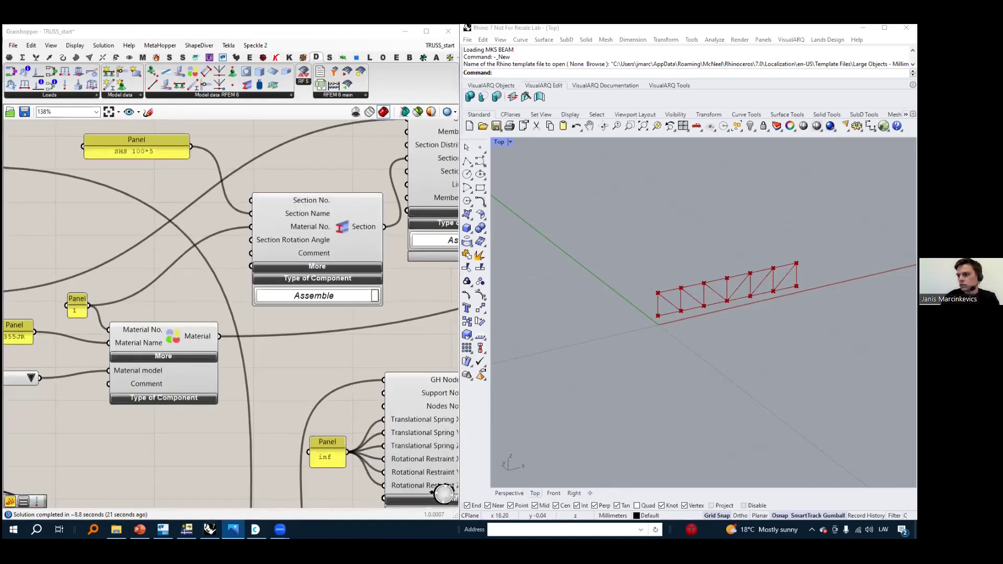
{"action": "scroll", "coordinate": [121, 157], "scroll_direction": "up", "scroll_amount": 1}
{"action": "double_click", "coordinate": [132, 149]}
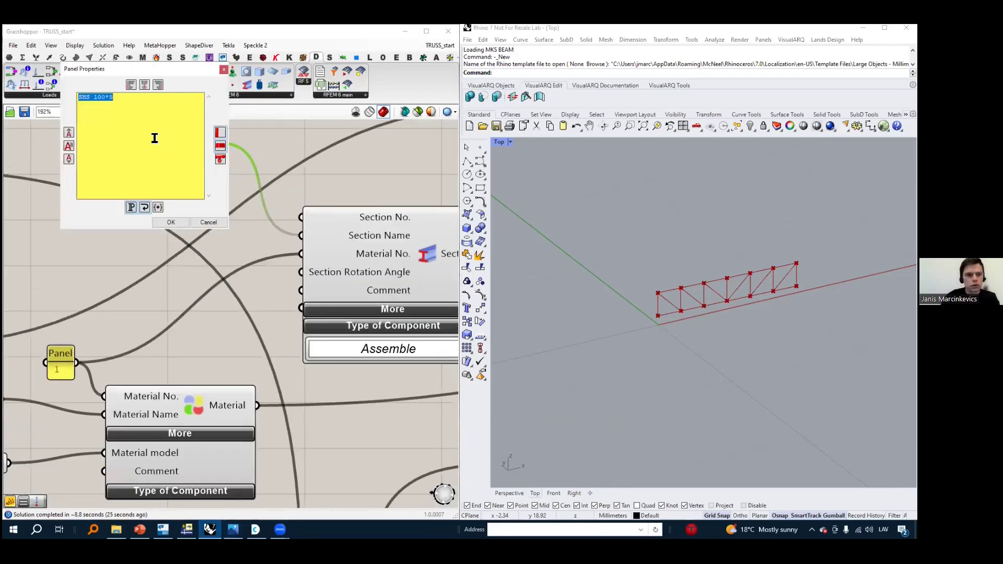
{"action": "type", "text": "x"}
{"action": "left_click", "coordinate": [174, 221]}
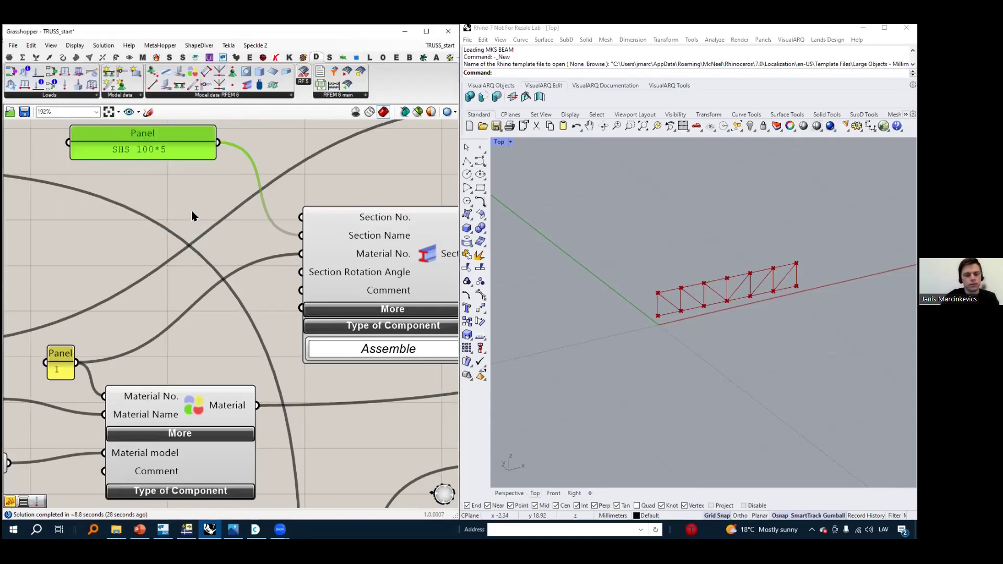
Check the error marker on the RFEM 6 export component following the section name edit
{"action": "scroll", "coordinate": [192, 212], "scroll_direction": "down", "scroll_amount": 3}
{"action": "scroll", "coordinate": [194, 215], "scroll_direction": "down", "scroll_amount": 6}
{"action": "scroll", "coordinate": [359, 236], "scroll_direction": "up", "scroll_amount": 5}
{"action": "scroll", "coordinate": [323, 215], "scroll_direction": "up", "scroll_amount": 3}
{"action": "mouse_move", "coordinate": [342, 195]}
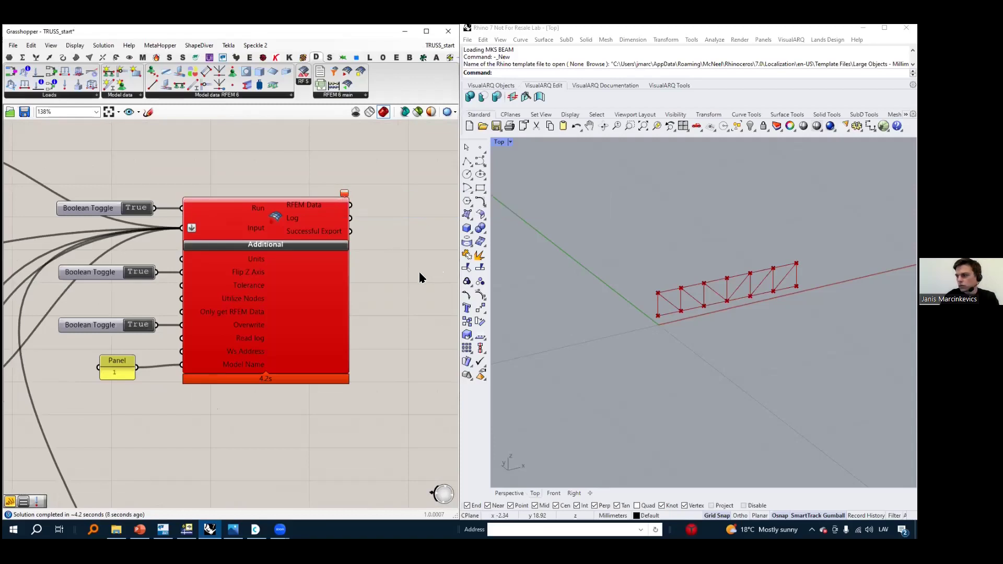
Wire the Section component's output into the RFEM 6 export component's Input and recheck the export component's error marker
{"action": "scroll", "coordinate": [330, 259], "scroll_direction": "down", "scroll_amount": 5}
{"action": "scroll", "coordinate": [177, 246], "scroll_direction": "up", "scroll_amount": 5}
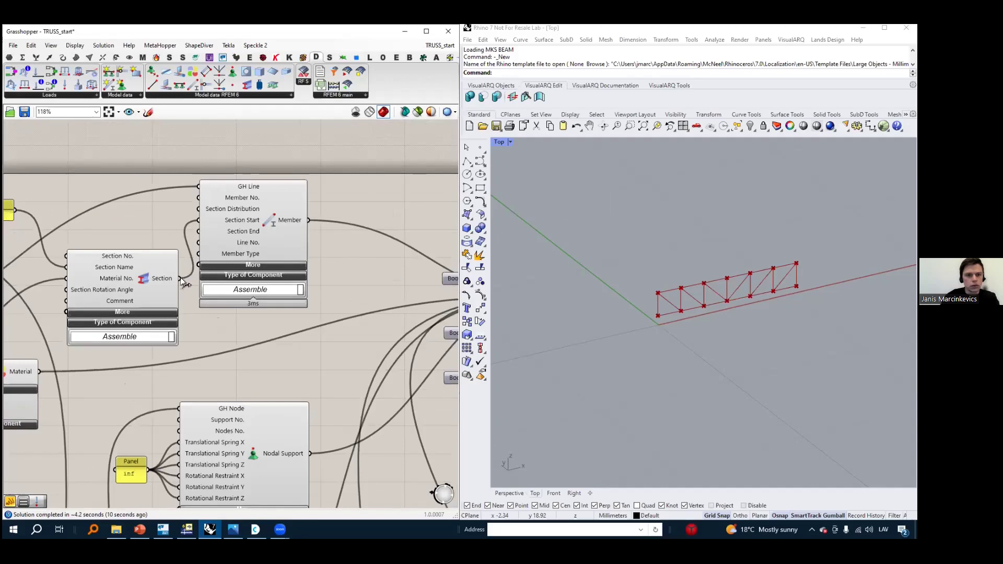
{"action": "scroll", "coordinate": [184, 210], "scroll_direction": "down", "scroll_amount": 2}
{"action": "scroll", "coordinate": [233, 237], "scroll_direction": "down", "scroll_amount": 2}
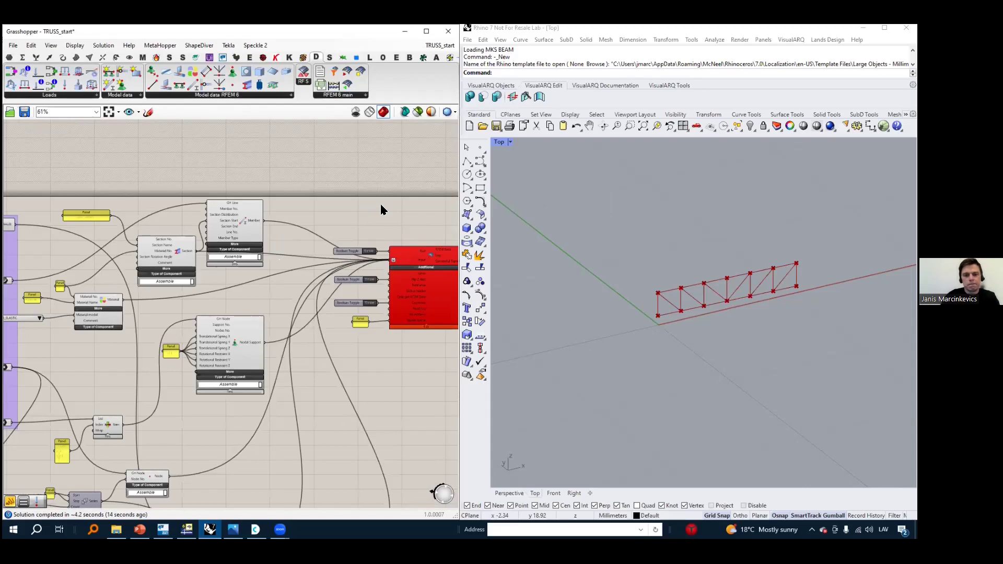
{"action": "scroll", "coordinate": [374, 223], "scroll_direction": "up", "scroll_amount": 5}
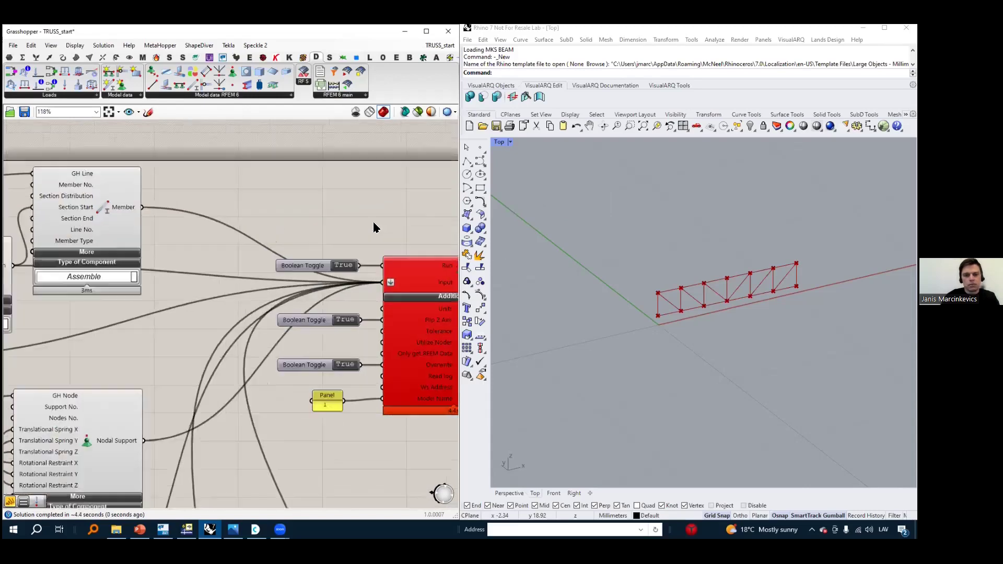
{"action": "mouse_move", "coordinate": [330, 238]}
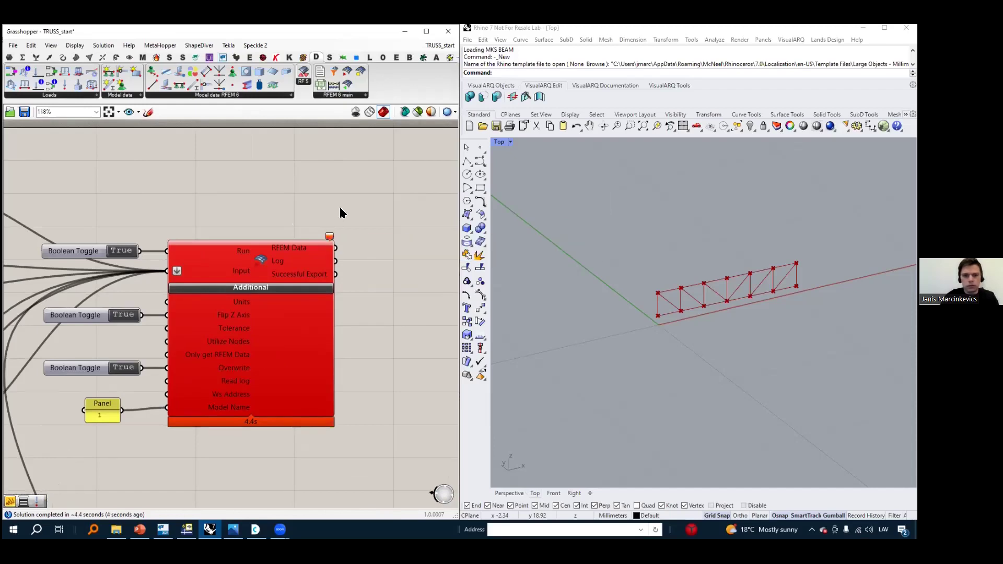
Shift the Section component slightly on the canvas, keeping it below its Section Name panel
{"action": "scroll", "coordinate": [339, 207], "scroll_direction": "down", "scroll_amount": 3}
{"action": "right_click_drag", "start_coordinate": [176, 220], "coordinate": [305, 226]}
{"action": "scroll", "coordinate": [133, 205], "scroll_direction": "up", "scroll_amount": 4}
{"action": "scroll", "coordinate": [204, 218], "scroll_direction": "down", "scroll_amount": 3}
{"action": "left_click_drag", "start_coordinate": [205, 218], "coordinate": [233, 187]}
{"action": "right_click_drag", "start_coordinate": [188, 256], "coordinate": [320, 284]}
{"action": "left_click_drag", "start_coordinate": [215, 283], "coordinate": [223, 294]}
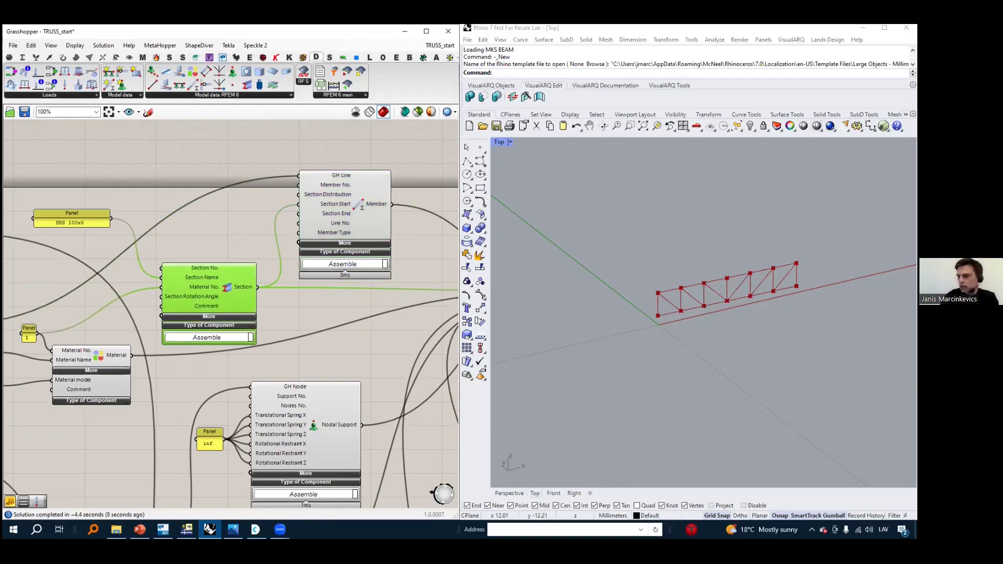
Connect the panel containing 1 to the Section component's Section No. input as well
{"action": "key", "text": "alt+Tab"}
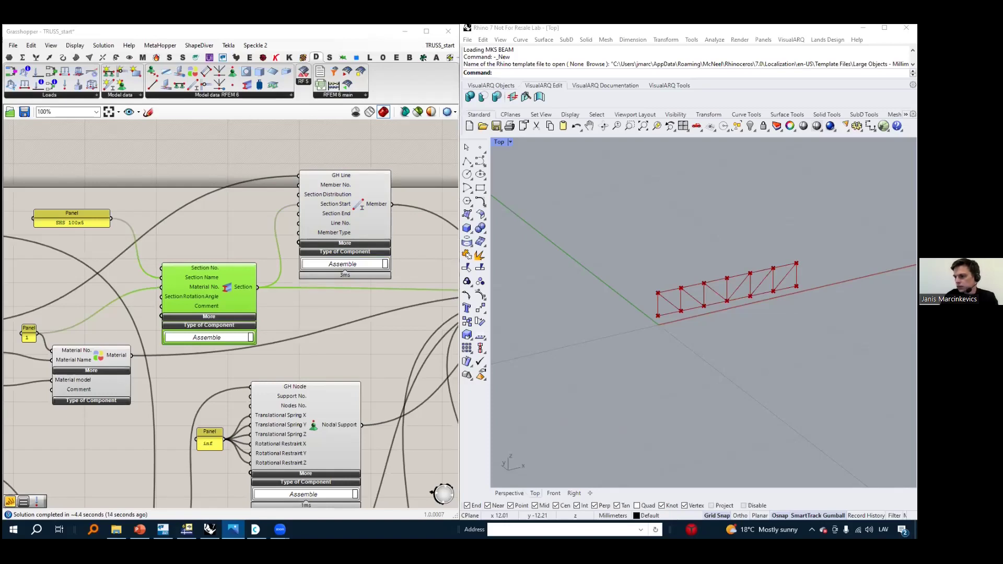
{"action": "scroll", "coordinate": [180, 281], "scroll_direction": "up", "scroll_amount": 3}
{"action": "scroll", "coordinate": [238, 235], "scroll_direction": "down", "scroll_amount": 3}
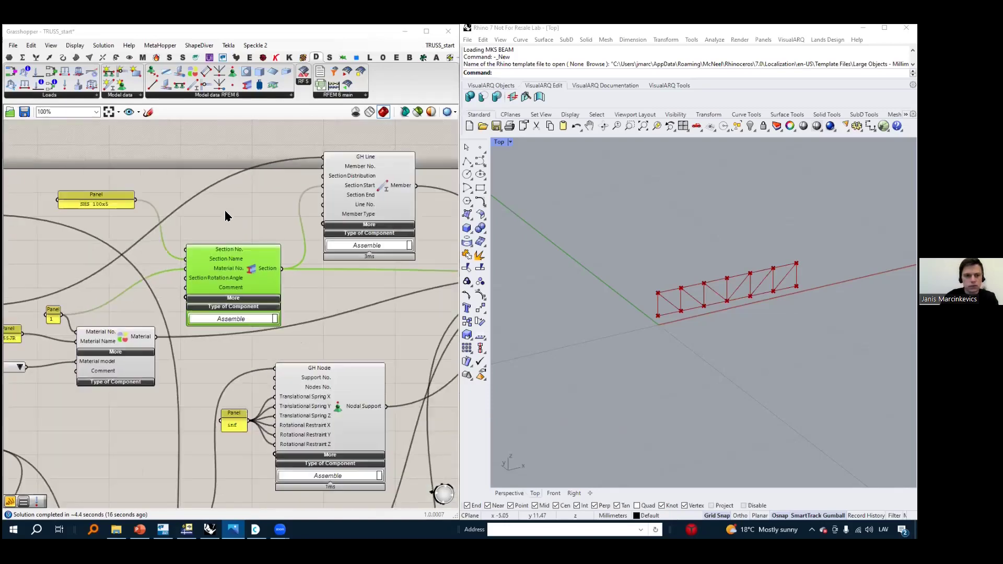
{"action": "right_click_drag", "start_coordinate": [227, 211], "coordinate": [278, 211]}
{"action": "scroll", "coordinate": [213, 301], "scroll_direction": "up", "scroll_amount": 2}
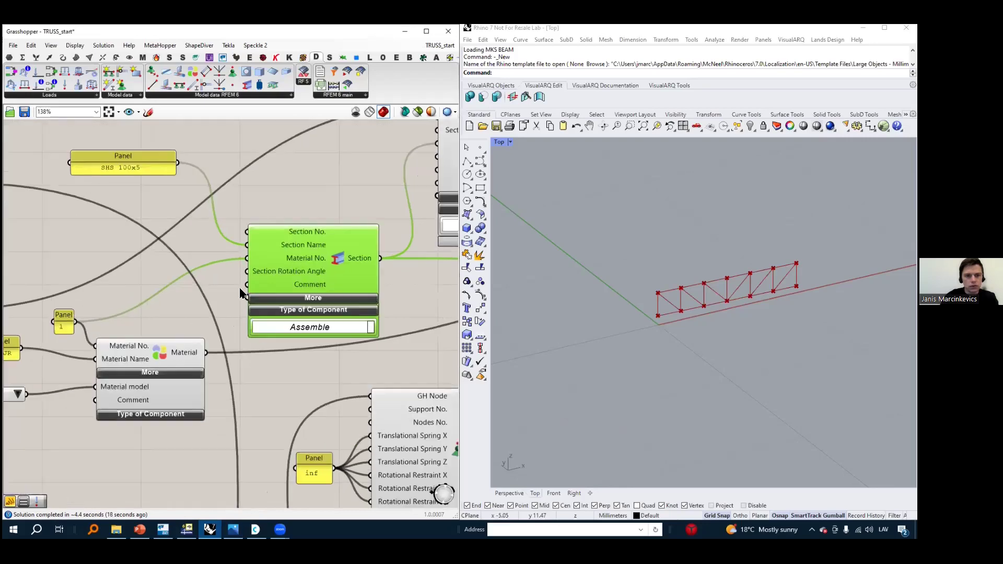
{"action": "left_click_drag", "start_coordinate": [78, 323], "coordinate": [247, 231]}
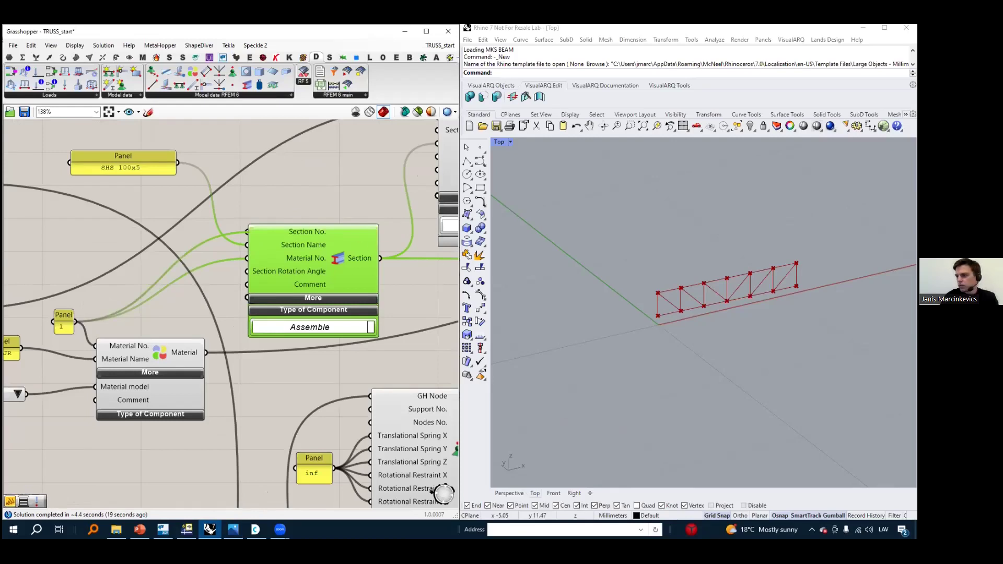
Check the RFEM 6 export component's state following the Section No. connection
{"action": "scroll", "coordinate": [212, 261], "scroll_direction": "down", "scroll_amount": 2}
{"action": "scroll", "coordinate": [213, 264], "scroll_direction": "down", "scroll_amount": 5}
{"action": "scroll", "coordinate": [376, 267], "scroll_direction": "up", "scroll_amount": 6}
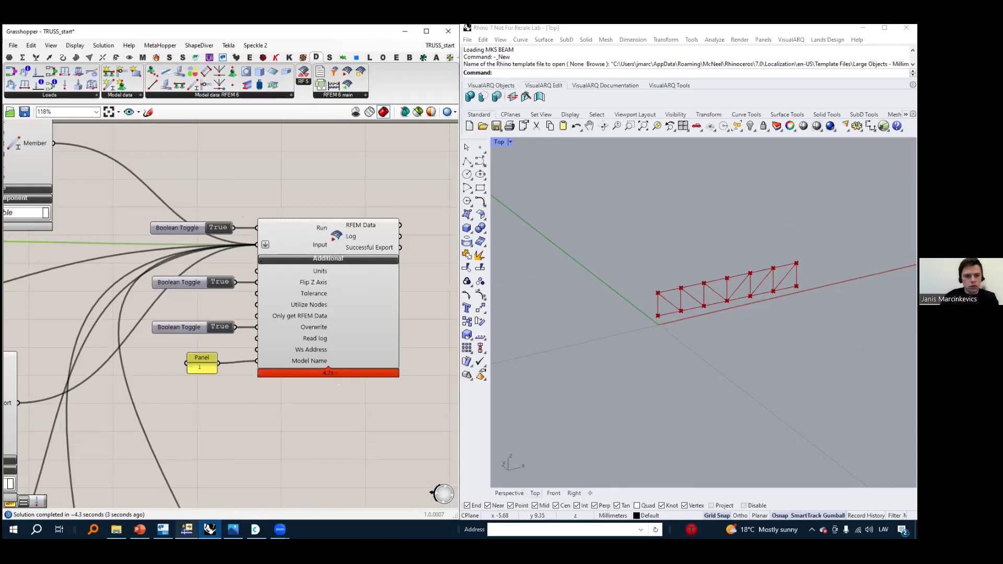
Switch to Dlubal RFEM and examine the exported truss's members, nodes and end supports from several angles
{"action": "left_click", "coordinate": [186, 530]}
{"action": "scroll", "coordinate": [448, 278], "scroll_direction": "up", "scroll_amount": 6}
{"action": "middle_click_drag", "start_coordinate": [434, 267], "coordinate": [471, 313]}
{"action": "scroll", "coordinate": [381, 225], "scroll_direction": "up", "scroll_amount": 2}
{"action": "scroll", "coordinate": [381, 225], "scroll_direction": "down", "scroll_amount": 2}
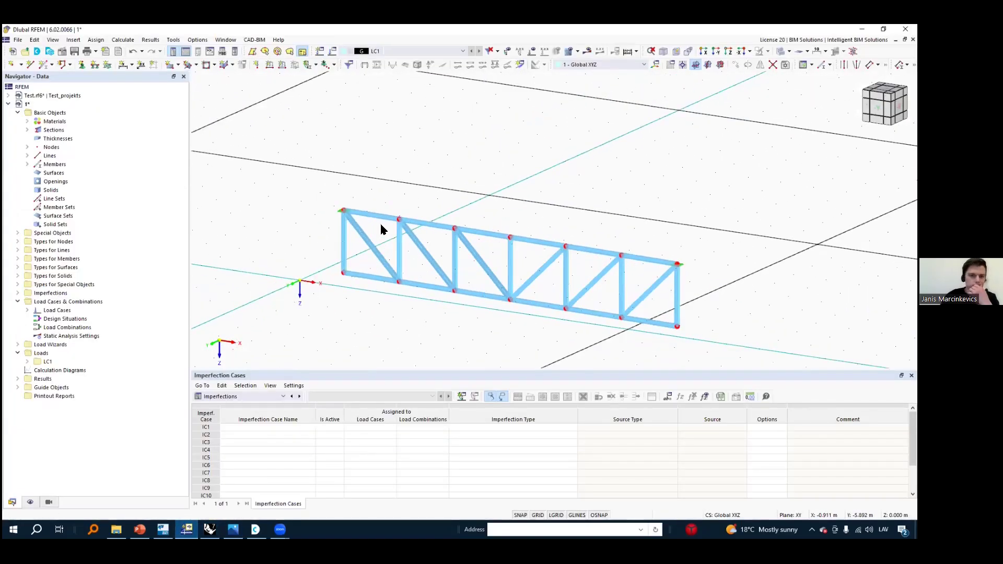
{"action": "scroll", "coordinate": [409, 267], "scroll_direction": "up", "scroll_amount": 2}
{"action": "scroll", "coordinate": [431, 246], "scroll_direction": "down", "scroll_amount": 3}
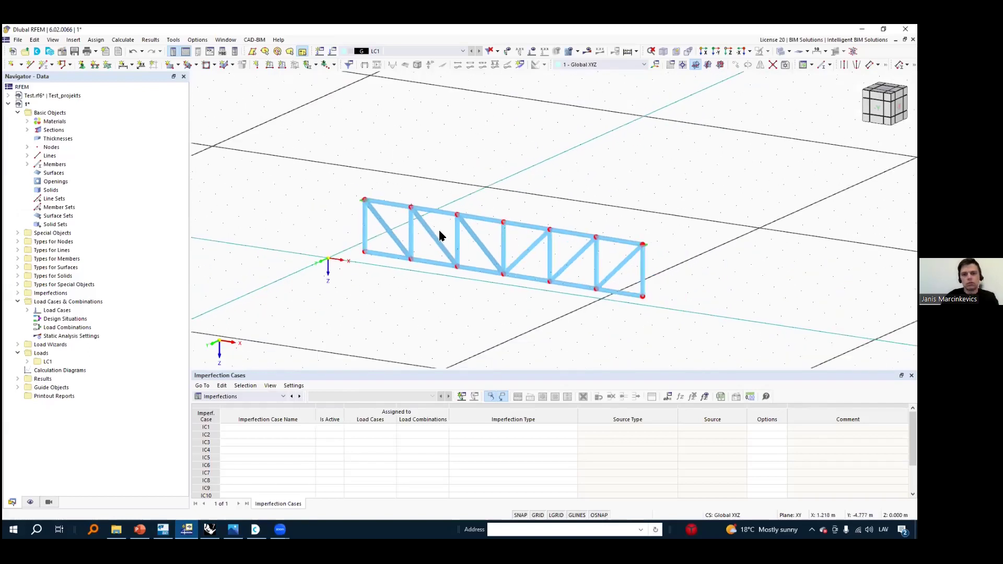
{"action": "middle_click_drag", "start_coordinate": [658, 274], "coordinate": [644, 251], "text": "ctrl"}
{"action": "scroll", "coordinate": [456, 228], "scroll_direction": "up", "scroll_amount": 4}
{"action": "scroll", "coordinate": [403, 273], "scroll_direction": "down", "scroll_amount": 3}
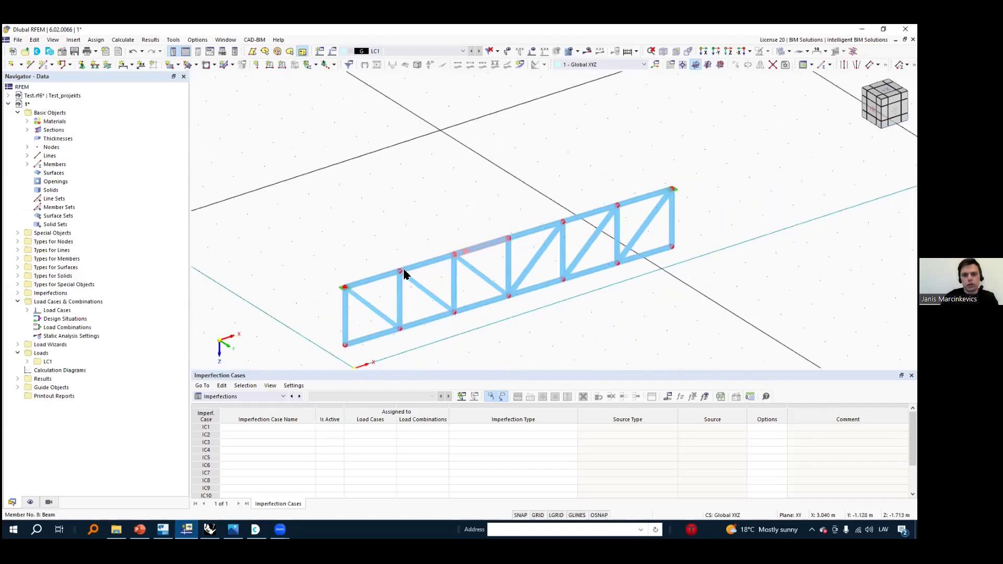
{"action": "scroll", "coordinate": [365, 293], "scroll_direction": "up", "scroll_amount": 4}
{"action": "scroll", "coordinate": [384, 282], "scroll_direction": "down", "scroll_amount": 3}
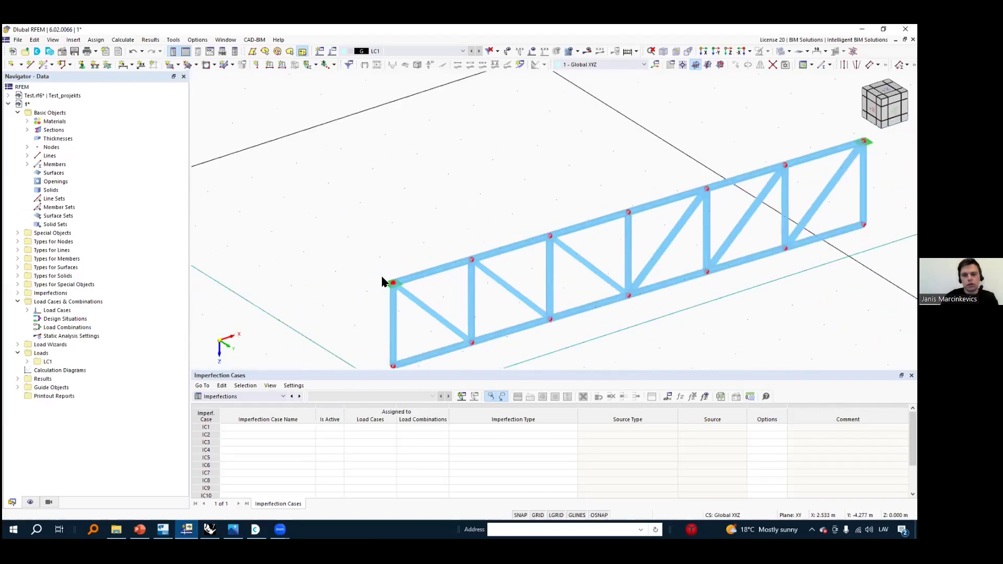
{"action": "scroll", "coordinate": [384, 282], "scroll_direction": "down", "scroll_amount": 3}
Return to Grasshopper and review the RFEM 6 export component together with its toggles and model name panel
{"action": "left_click", "coordinate": [209, 529]}
{"action": "scroll", "coordinate": [350, 238], "scroll_direction": "down", "scroll_amount": 3}
{"action": "right_click_drag", "start_coordinate": [370, 267], "coordinate": [349, 279]}
{"action": "scroll", "coordinate": [350, 284], "scroll_direction": "up", "scroll_amount": 5}
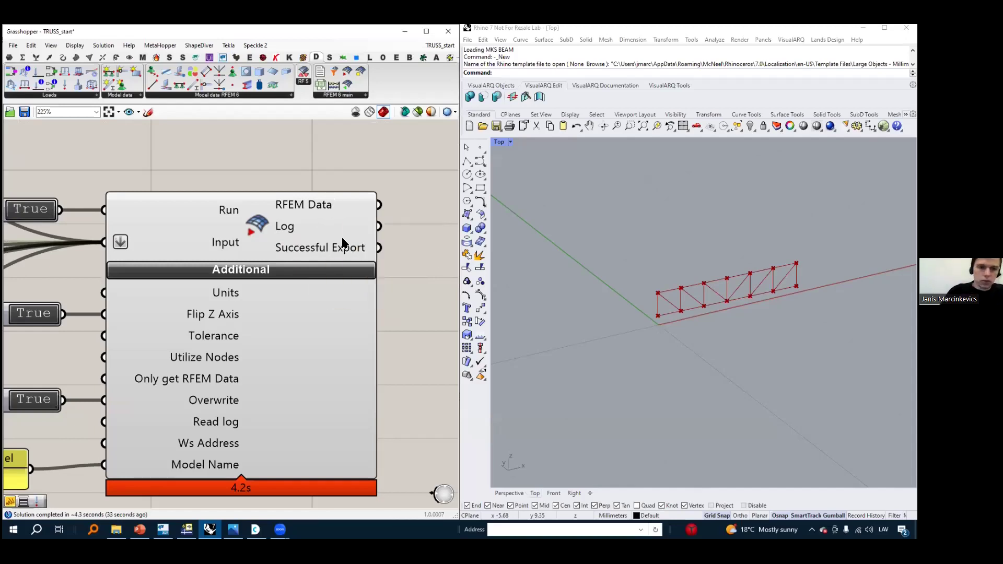
{"action": "scroll", "coordinate": [324, 253], "scroll_direction": "down", "scroll_amount": 2}
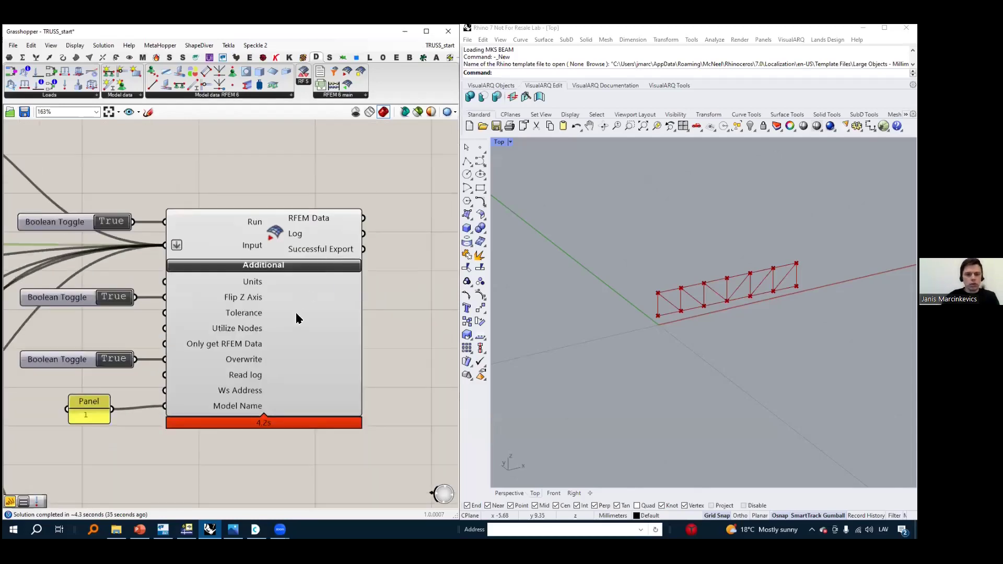
{"action": "scroll", "coordinate": [314, 340], "scroll_direction": "down", "scroll_amount": 2}
{"action": "scroll", "coordinate": [314, 361], "scroll_direction": "up", "scroll_amount": 3}
{"action": "scroll", "coordinate": [355, 314], "scroll_direction": "down", "scroll_amount": 3}
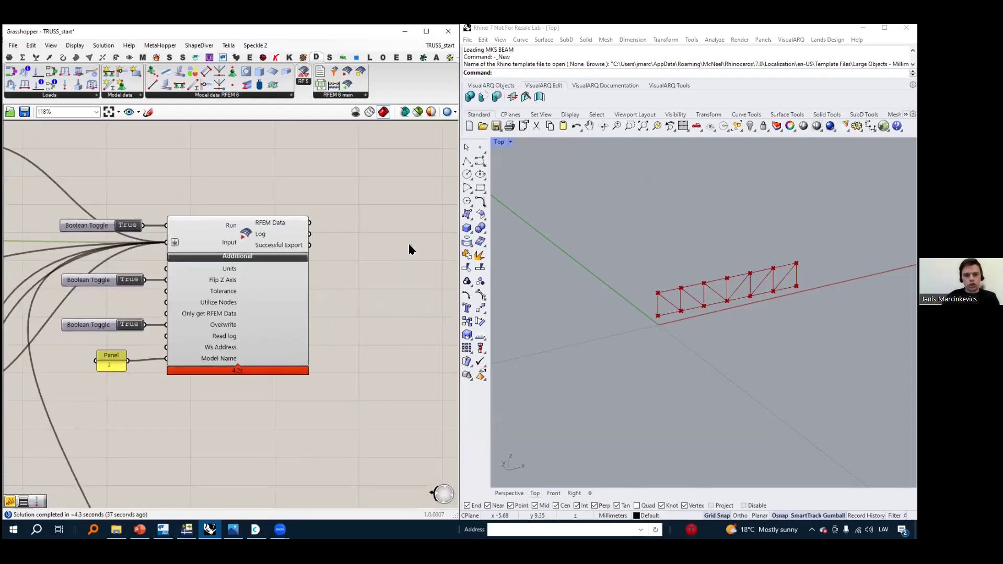
{"action": "left_click_drag", "start_coordinate": [42, 198], "coordinate": [370, 418]}
{"action": "left_click", "coordinate": [361, 399]}
{"action": "key", "text": "alt+Tab"}
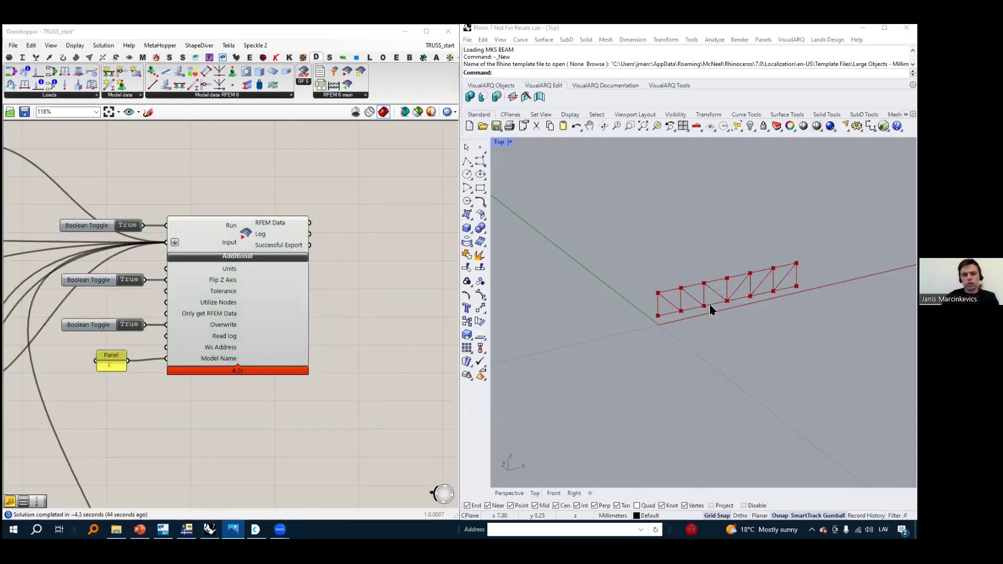
{"action": "scroll", "coordinate": [132, 371], "scroll_direction": "up", "scroll_amount": 2}
{"action": "scroll", "coordinate": [129, 366], "scroll_direction": "up", "scroll_amount": 1}
{"action": "scroll", "coordinate": [147, 358], "scroll_direction": "down", "scroll_amount": 1}
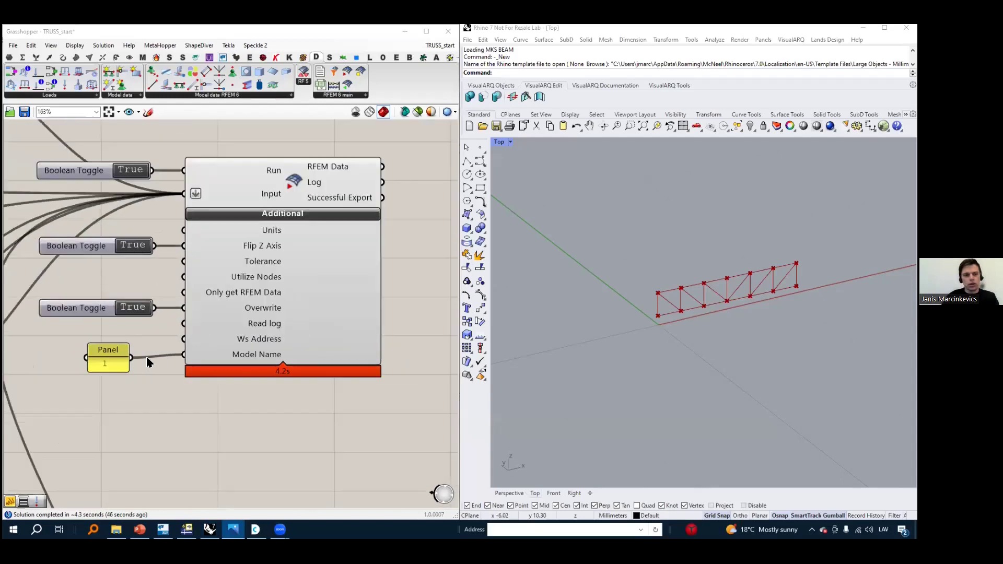
{"action": "scroll", "coordinate": [395, 285], "scroll_direction": "down", "scroll_amount": 3}
{"action": "scroll", "coordinate": [326, 268], "scroll_direction": "up", "scroll_amount": 2}
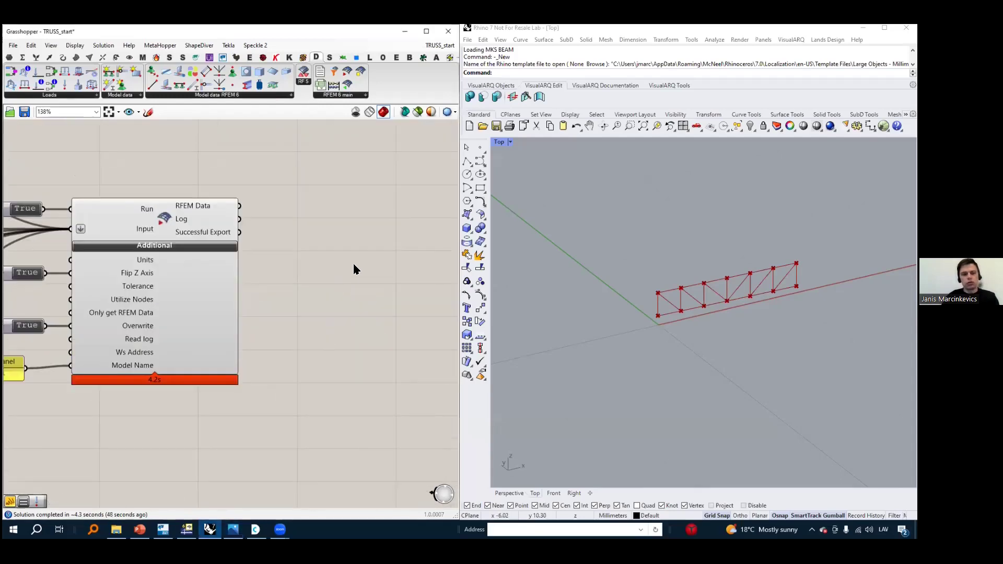
Add the RFEM 6 calculation component to the canvas and position it beside the export component
{"action": "scroll", "coordinate": [350, 233], "scroll_direction": "down", "scroll_amount": 1}
{"action": "left_click_drag", "start_coordinate": [333, 85], "coordinate": [409, 239]}
{"action": "right_click_drag", "start_coordinate": [418, 268], "coordinate": [347, 263]}
{"action": "left_click_drag", "start_coordinate": [353, 230], "coordinate": [328, 220]}
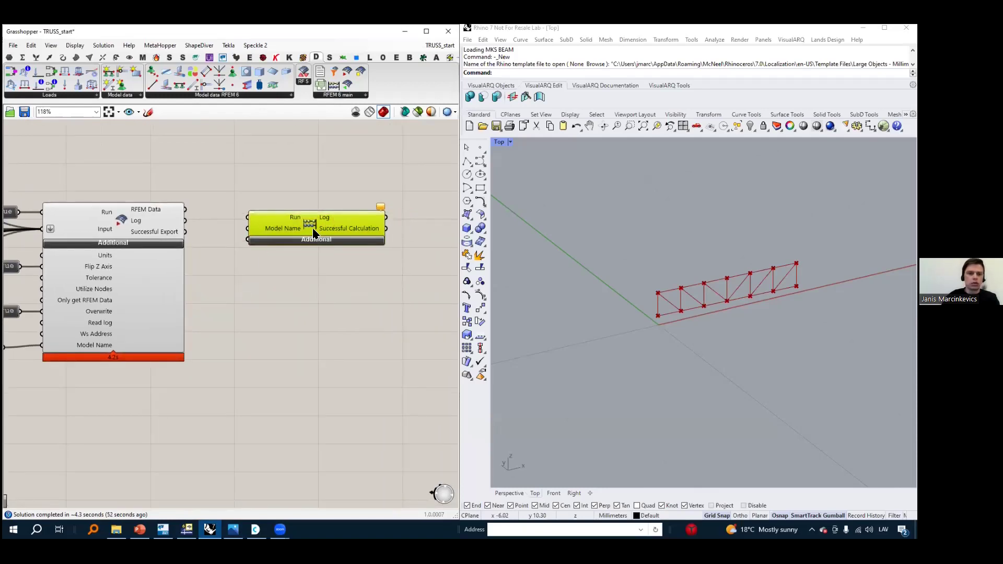
{"action": "left_click", "coordinate": [300, 274]}
{"action": "left_click_drag", "start_coordinate": [315, 220], "coordinate": [325, 241]}
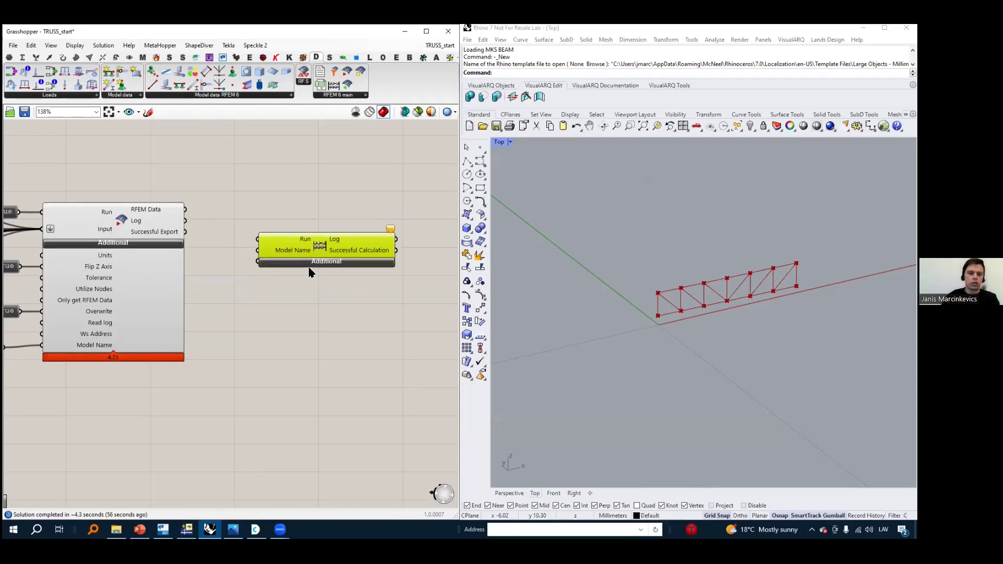
Expand the calculation component's Additional section to expose Cases to calculate, Read log and Ws Address
{"action": "scroll", "coordinate": [310, 266], "scroll_direction": "up", "scroll_amount": 4}
{"action": "scroll", "coordinate": [301, 204], "scroll_direction": "down", "scroll_amount": 3}
{"action": "left_click", "coordinate": [284, 239]}
{"action": "right_click", "coordinate": [356, 252]}
{"action": "left_click", "coordinate": [330, 166]}
Wire the export component's model name panel into the calculation component's Model Name input and move the calculation component lower on the canvas
{"action": "scroll", "coordinate": [335, 175], "scroll_direction": "down", "scroll_amount": 4}
{"action": "right_click_drag", "start_coordinate": [304, 217], "coordinate": [329, 227]}
{"action": "scroll", "coordinate": [329, 228], "scroll_direction": "up", "scroll_amount": 3}
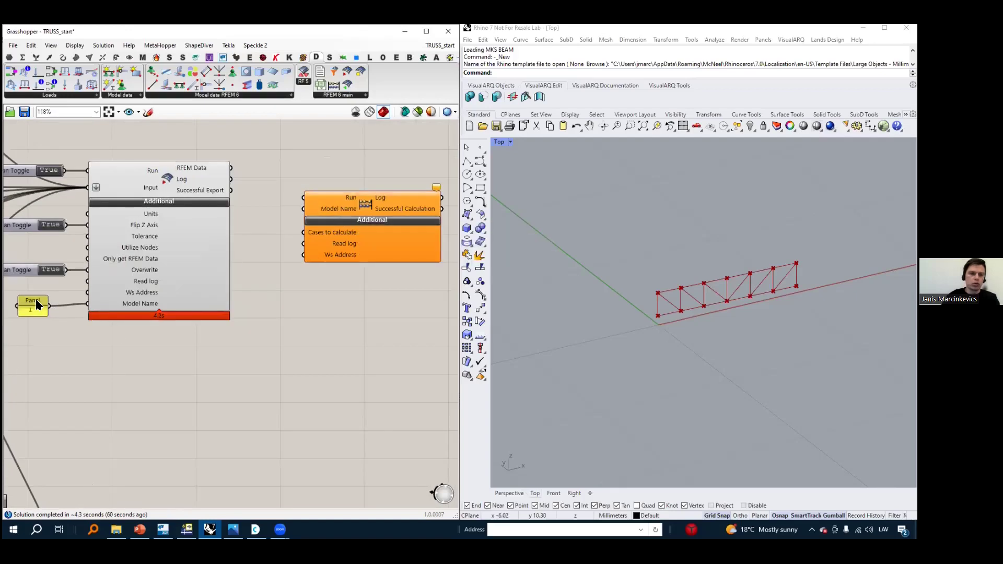
{"action": "left_click_drag", "start_coordinate": [36, 307], "coordinate": [39, 327]}
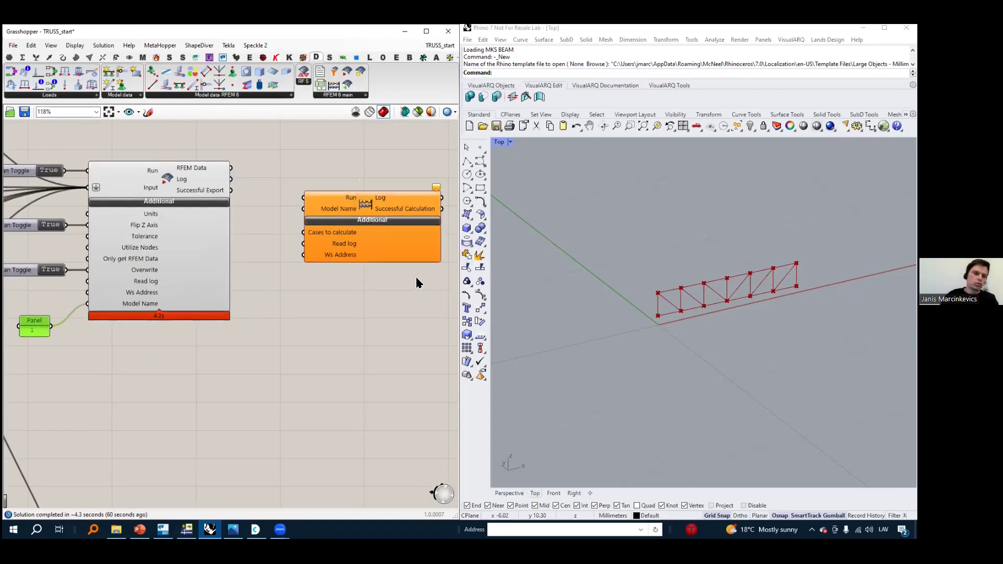
{"action": "left_click_drag", "start_coordinate": [55, 327], "coordinate": [309, 218]}
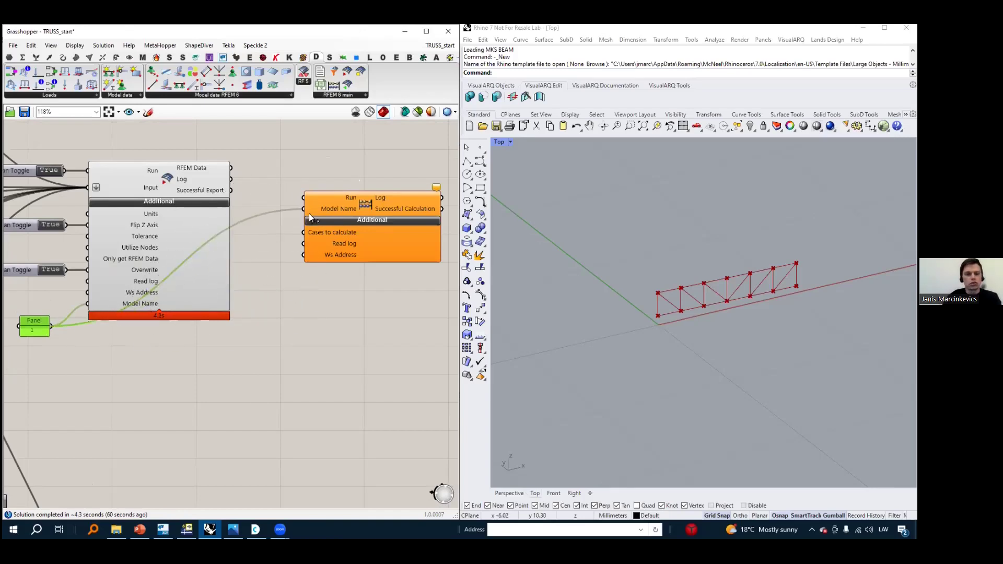
{"action": "left_click_drag", "start_coordinate": [359, 238], "coordinate": [356, 384]}
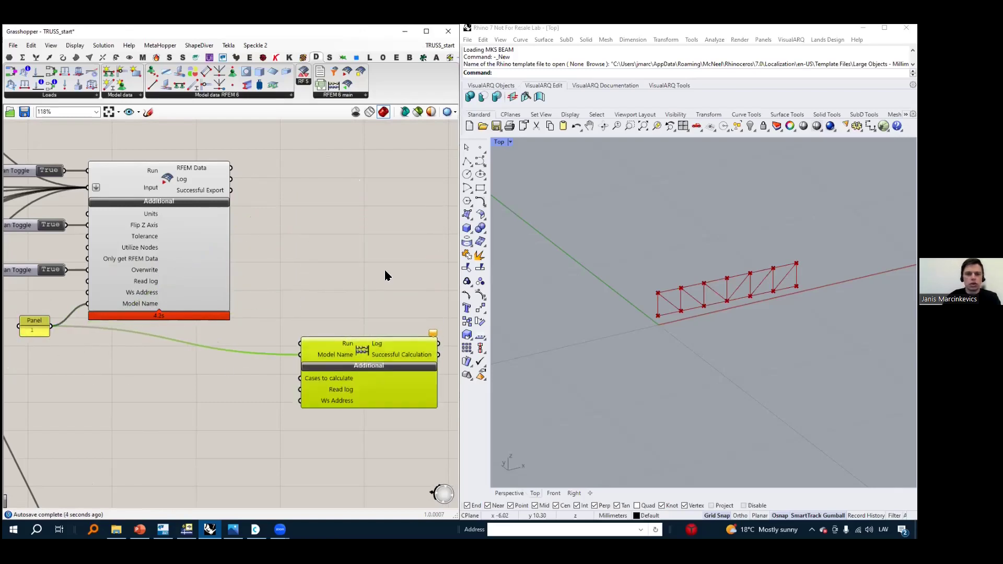
Examine the calculation component's Cases to calculate and Run inputs and its Successful Calculation output
{"action": "right_click_drag", "start_coordinate": [385, 271], "coordinate": [382, 191]}
{"action": "scroll", "coordinate": [312, 299], "scroll_direction": "up", "scroll_amount": 3}
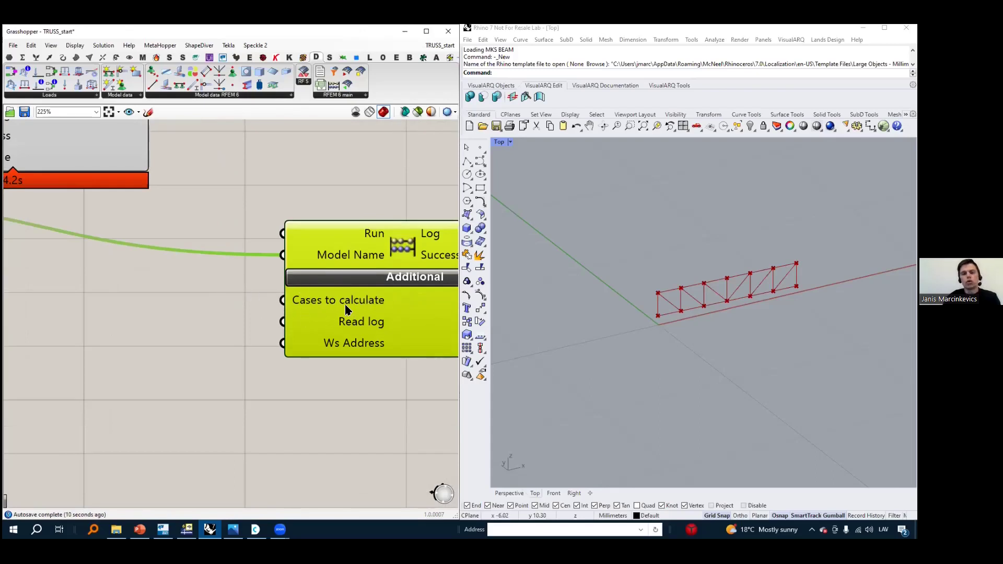
{"action": "mouse_move", "coordinate": [346, 310]}
{"action": "scroll", "coordinate": [320, 272], "scroll_direction": "down", "scroll_amount": 2}
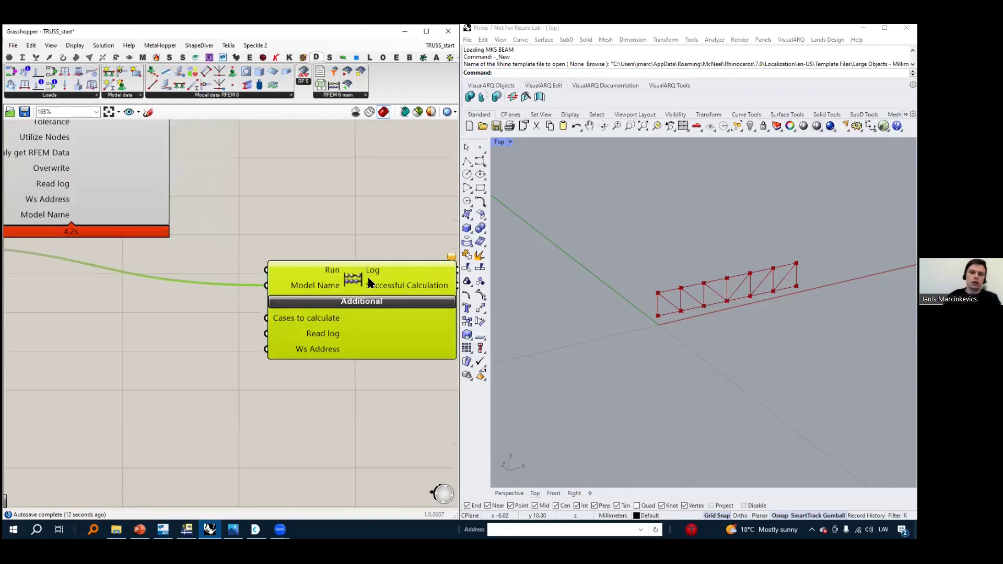
{"action": "scroll", "coordinate": [320, 272], "scroll_direction": "down", "scroll_amount": 3}
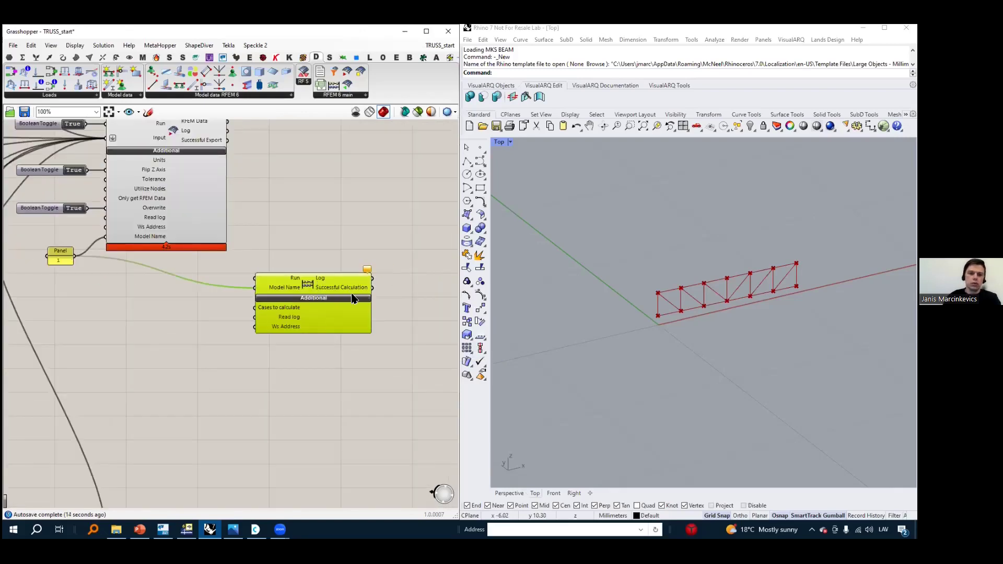
{"action": "right_click_drag", "start_coordinate": [315, 293], "coordinate": [335, 329]}
{"action": "scroll", "coordinate": [335, 330], "scroll_direction": "up", "scroll_amount": 2}
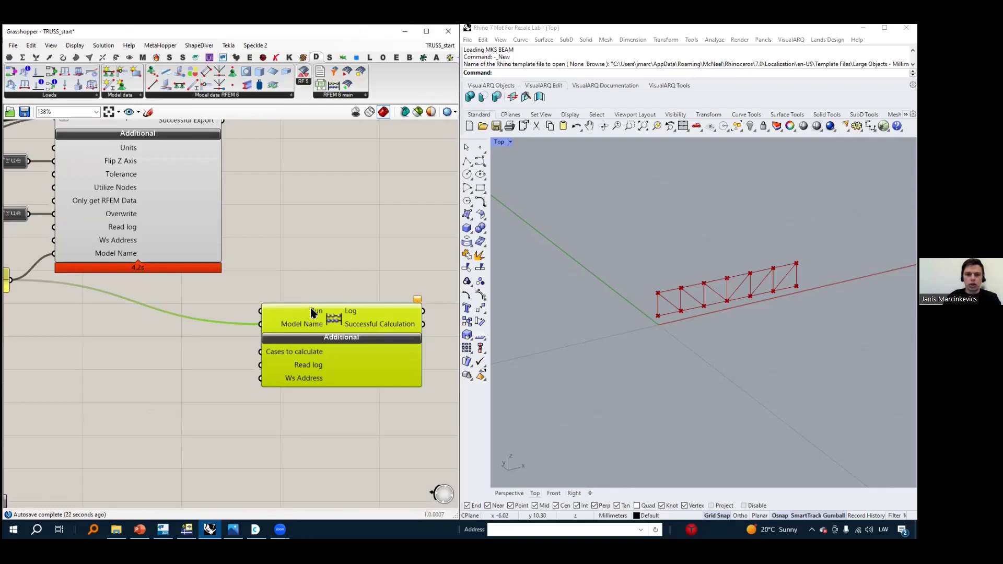
{"action": "scroll", "coordinate": [320, 282], "scroll_direction": "down", "scroll_amount": 2}
{"action": "right_click_drag", "start_coordinate": [320, 278], "coordinate": [308, 325]}
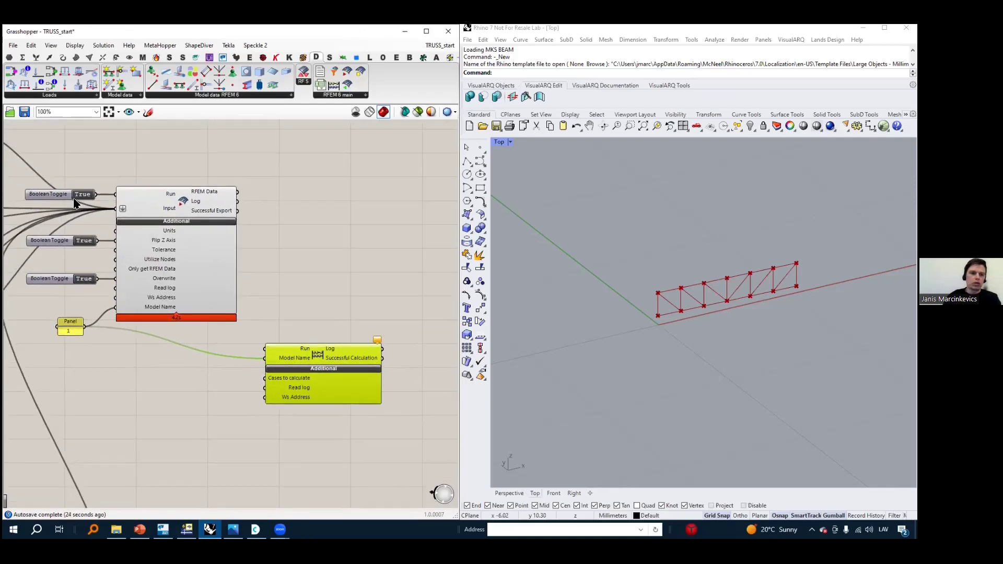
Examine the export component's Run toggle and its Successful Export output
{"action": "scroll", "coordinate": [76, 203], "scroll_direction": "up", "scroll_amount": 3}
{"action": "right_click_drag", "start_coordinate": [112, 204], "coordinate": [178, 204]}
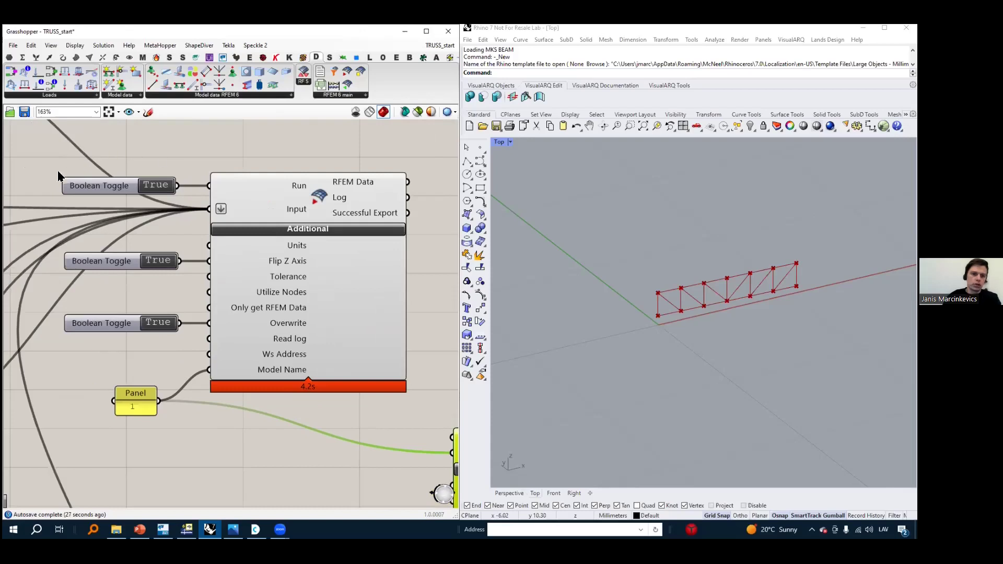
{"action": "scroll", "coordinate": [132, 214], "scroll_direction": "down", "scroll_amount": 2}
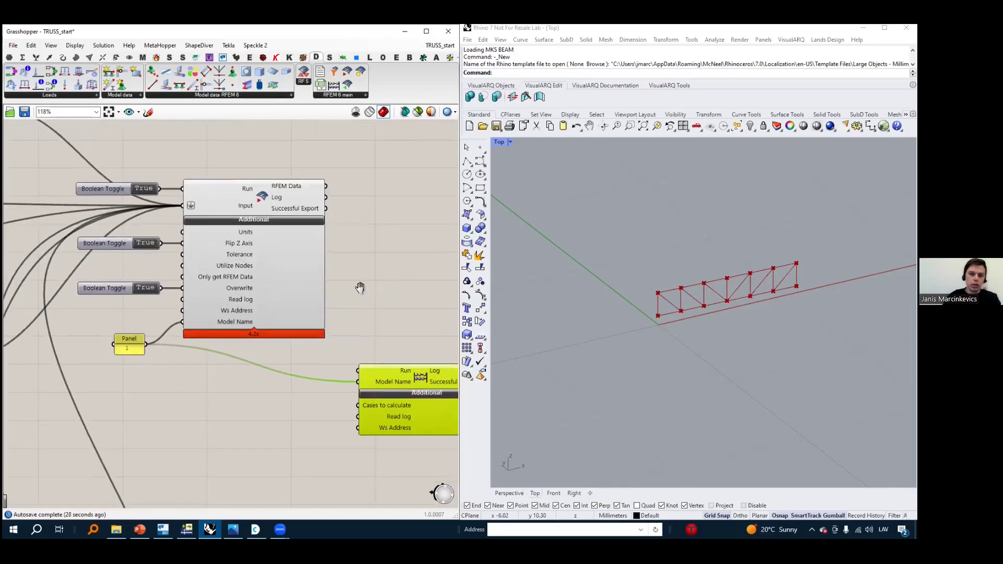
{"action": "right_click_drag", "start_coordinate": [359, 286], "coordinate": [192, 224]}
{"action": "right_click_drag", "start_coordinate": [130, 189], "coordinate": [185, 186]}
{"action": "scroll", "coordinate": [146, 199], "scroll_direction": "up", "scroll_amount": 3}
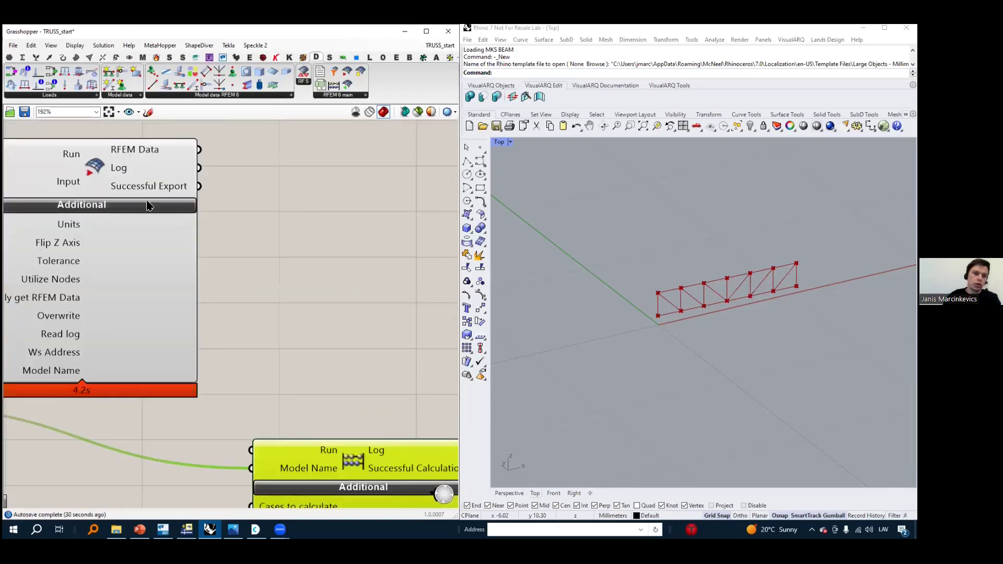
{"action": "left_click", "coordinate": [147, 205]}
{"action": "right_click", "coordinate": [232, 215]}
{"action": "left_click", "coordinate": [251, 192]}
{"action": "left_click", "coordinate": [118, 211]}
{"action": "right_click_drag", "start_coordinate": [289, 191], "coordinate": [351, 228]}
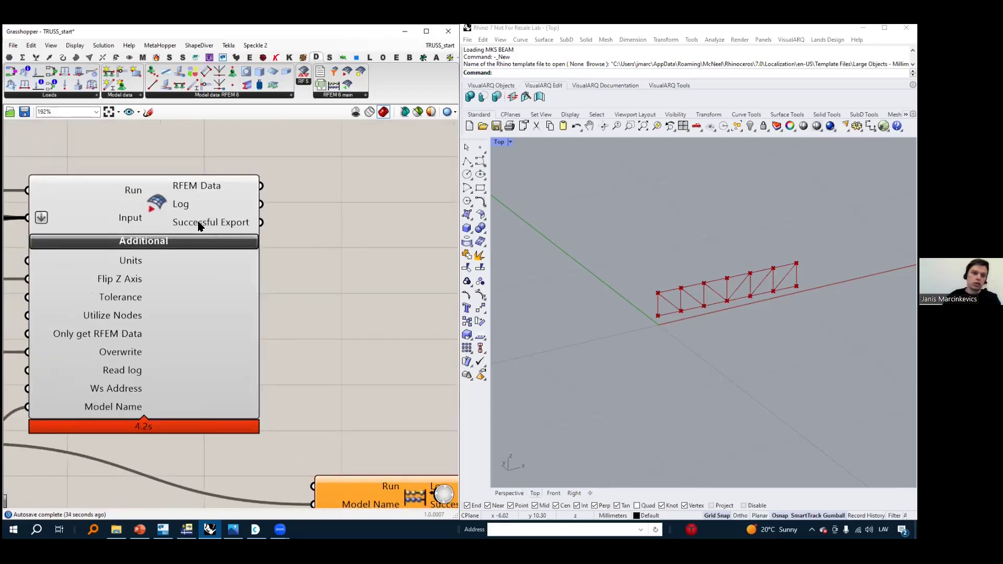
Wire the export component's Successful Export output into the calculation component's Run input
{"action": "right_click_drag", "start_coordinate": [335, 240], "coordinate": [233, 166]}
{"action": "left_click_drag", "start_coordinate": [236, 162], "coordinate": [292, 383]}
{"action": "scroll", "coordinate": [305, 314], "scroll_direction": "down", "scroll_amount": 2}
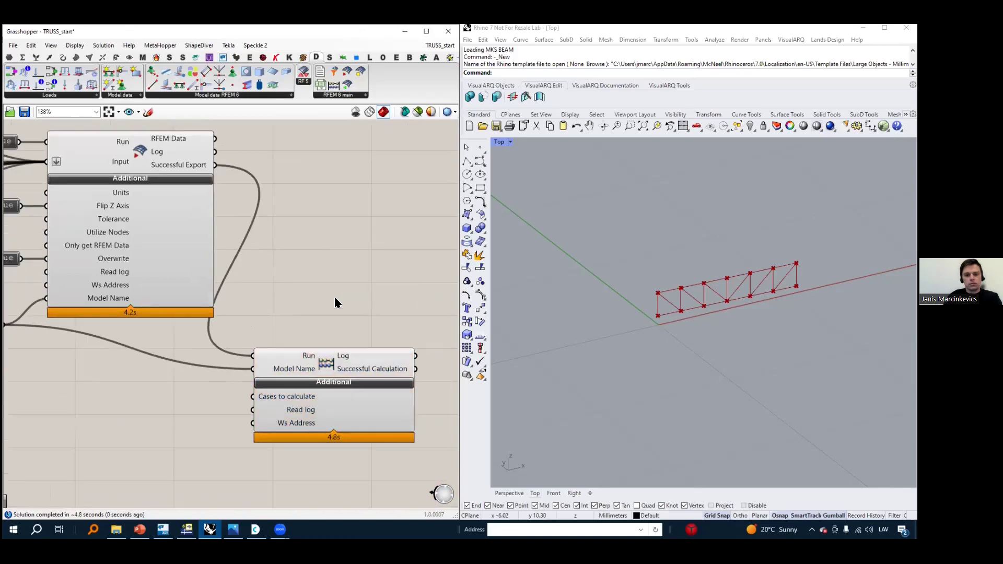
Switch to RFEM 6, request the LC1 results and decline starting the calculation there
{"action": "left_click", "coordinate": [187, 529]}
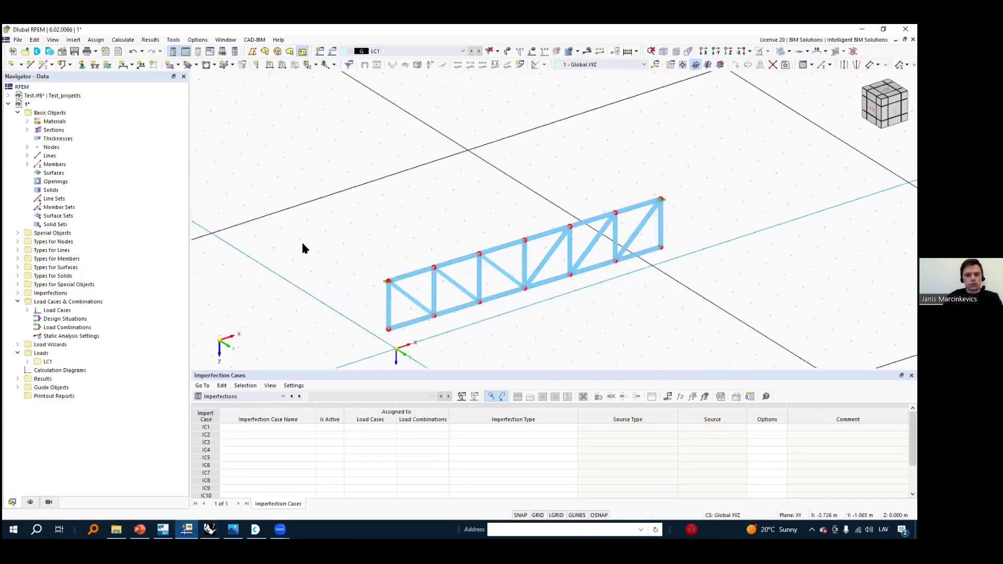
{"action": "left_click", "coordinate": [588, 51]}
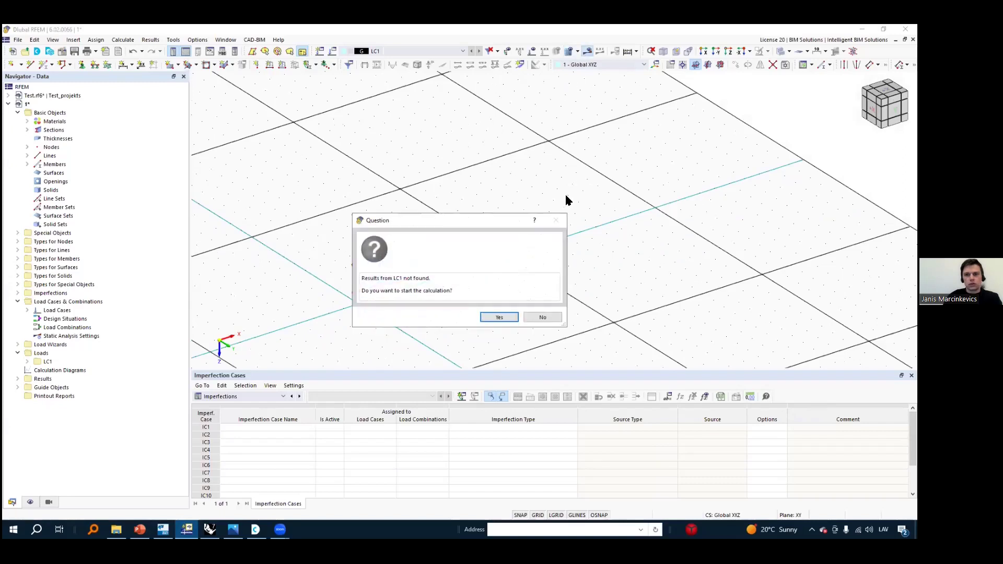
{"action": "left_click", "coordinate": [543, 317]}
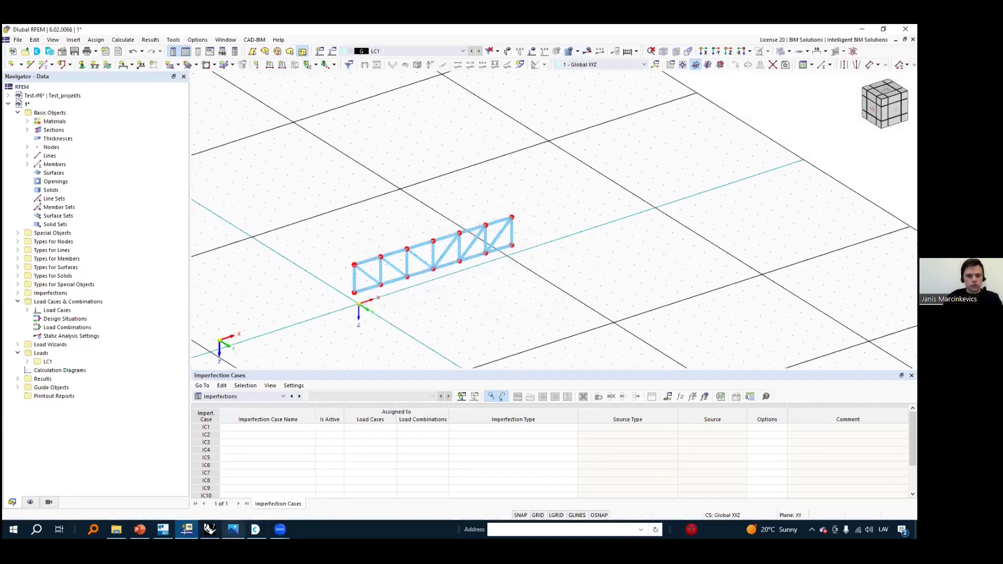
Return to Grasshopper and rerun the export by switching its Run toggle to False and back to True
{"action": "left_click", "coordinate": [209, 529]}
{"action": "scroll", "coordinate": [365, 296], "scroll_direction": "down", "scroll_amount": 3}
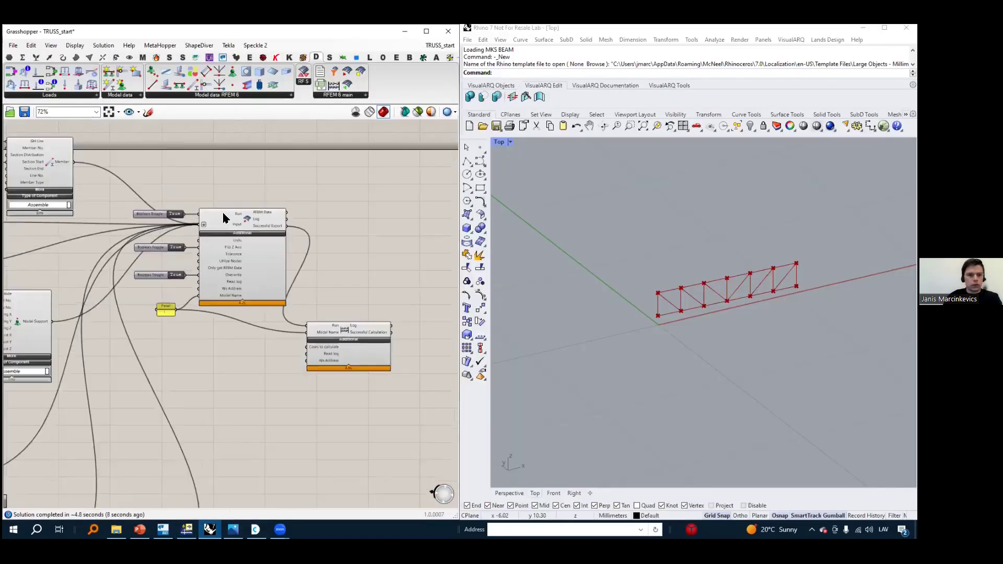
{"action": "scroll", "coordinate": [151, 211], "scroll_direction": "up", "scroll_amount": 4}
{"action": "left_click", "coordinate": [209, 219]}
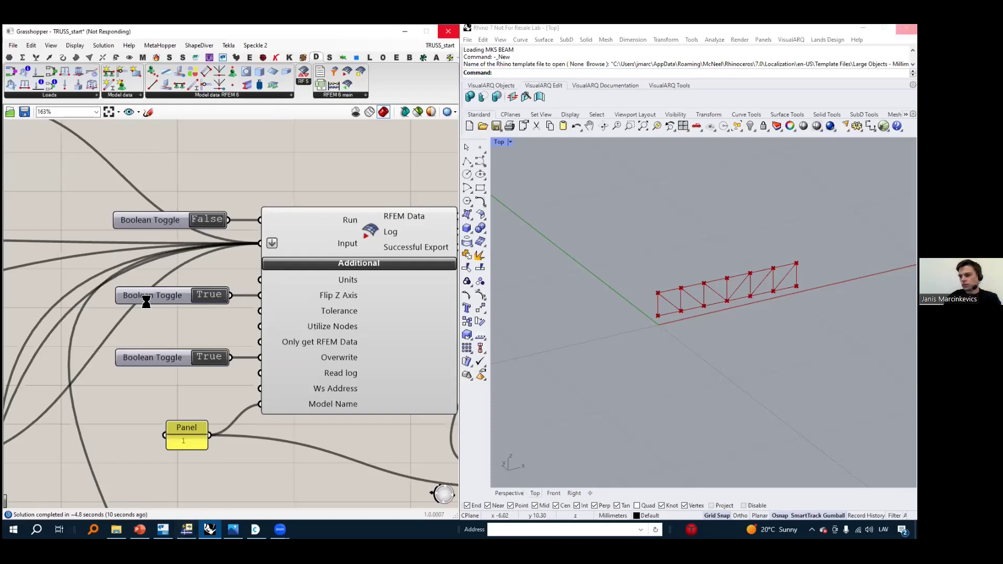
{"action": "scroll", "coordinate": [146, 301], "scroll_direction": "down", "scroll_amount": 2}
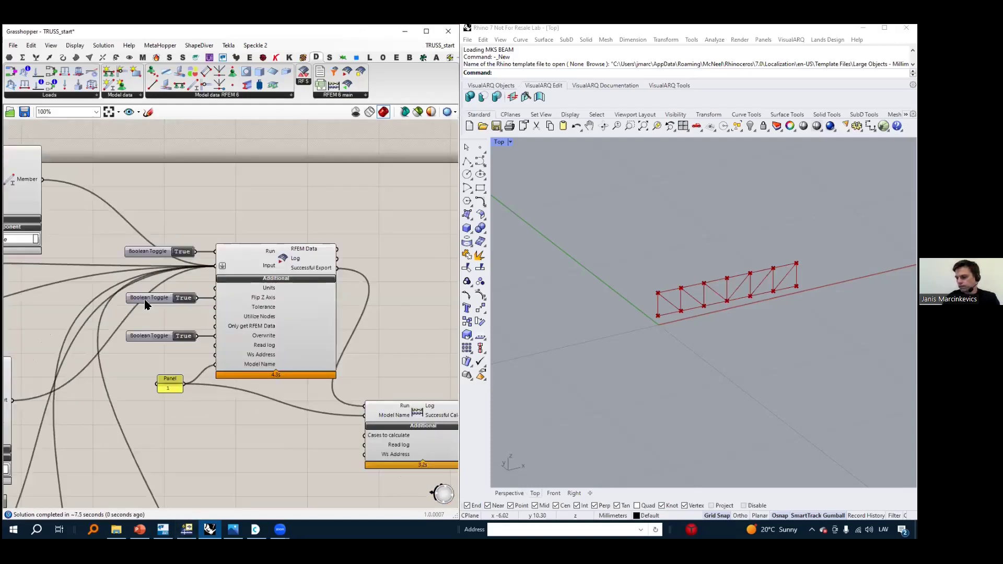
Shift the calculation component slightly farther from the export component on the canvas
{"action": "scroll", "coordinate": [262, 281], "scroll_direction": "down", "scroll_amount": 2}
{"action": "right_click_drag", "start_coordinate": [352, 287], "coordinate": [355, 286]}
{"action": "scroll", "coordinate": [355, 287], "scroll_direction": "up", "scroll_amount": 4}
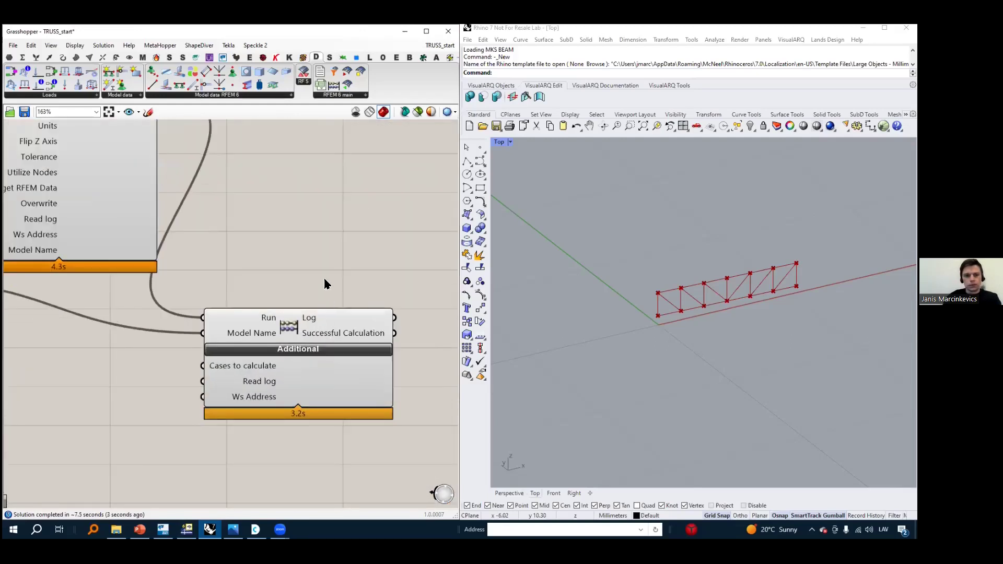
{"action": "scroll", "coordinate": [324, 279], "scroll_direction": "down", "scroll_amount": 2}
{"action": "left_click_drag", "start_coordinate": [325, 352], "coordinate": [357, 349]}
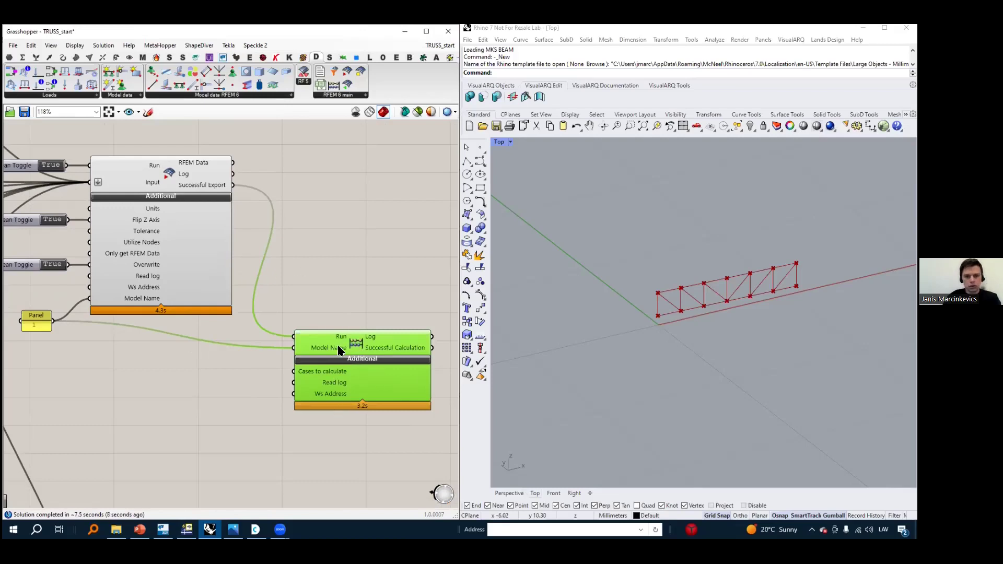
Switch to RFEM 6 and check the load case list and the exported truss model
{"action": "key", "text": "alt+Tab"}
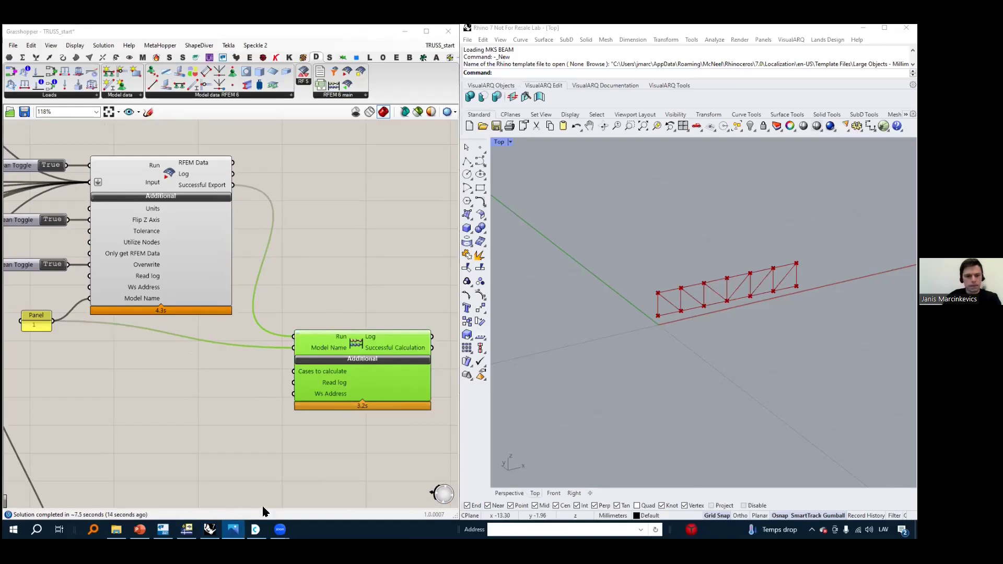
{"action": "key", "text": "alt+Tab"}
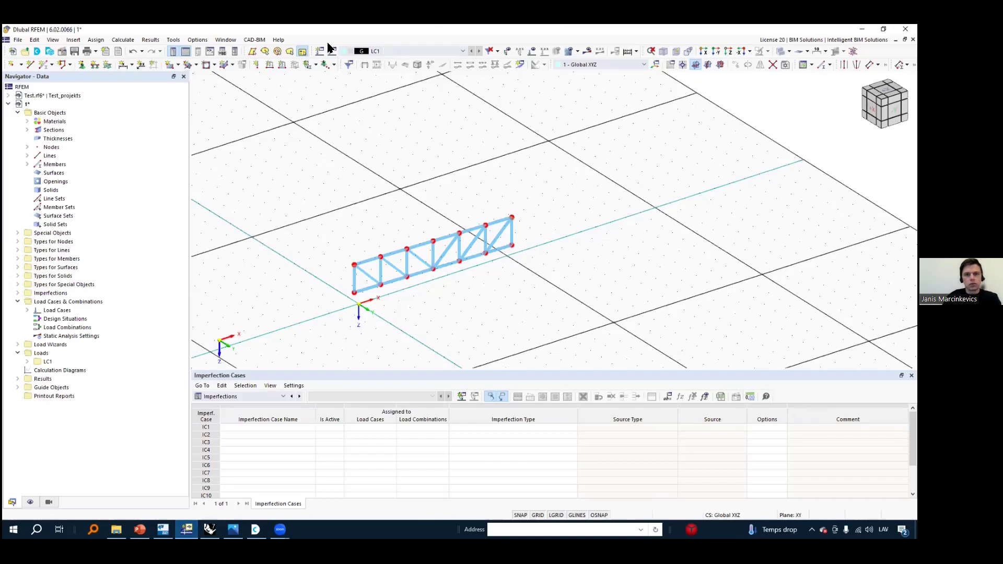
{"action": "left_click", "coordinate": [461, 51]}
{"action": "left_click", "coordinate": [461, 51]}
{"action": "scroll", "coordinate": [421, 222], "scroll_direction": "up", "scroll_amount": 5}
{"action": "scroll", "coordinate": [323, 235], "scroll_direction": "down", "scroll_amount": 3}
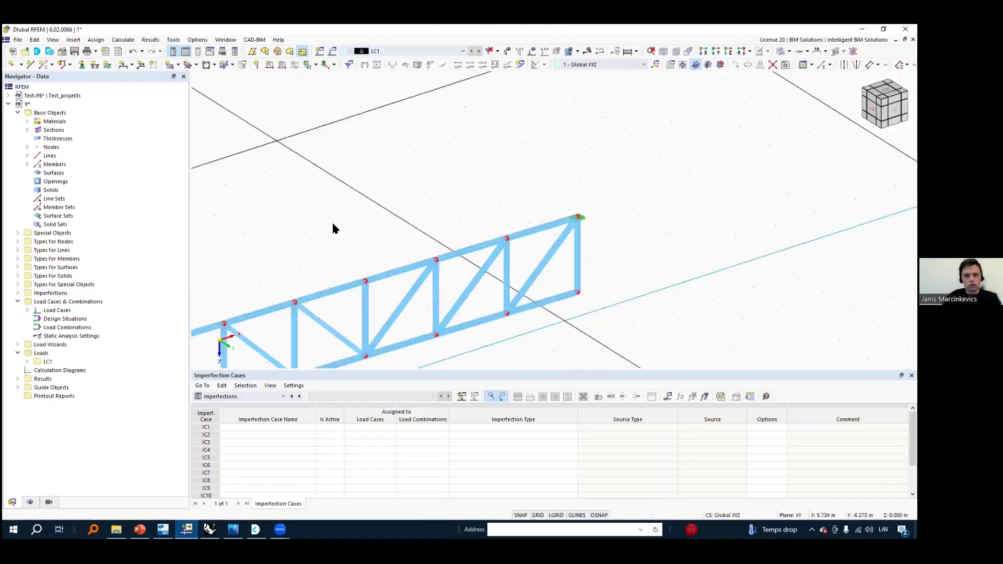
{"action": "scroll", "coordinate": [333, 228], "scroll_direction": "down", "scroll_amount": 2}
{"action": "scroll", "coordinate": [387, 137], "scroll_direction": "up", "scroll_amount": 3}
{"action": "scroll", "coordinate": [520, 124], "scroll_direction": "down", "scroll_amount": 4}
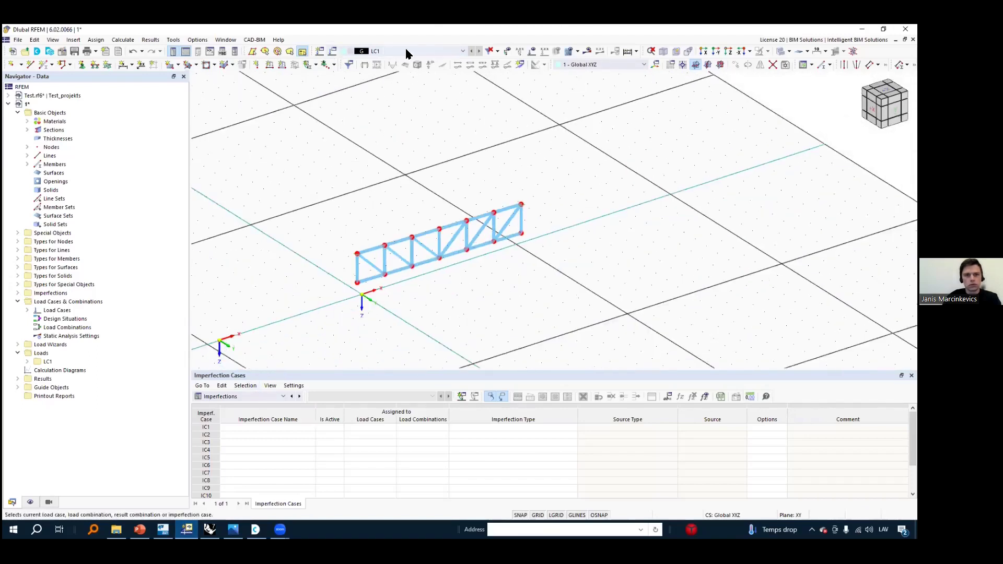
Return to Grasshopper and move the model name panel lower, level with the calculation component's Model Name input
{"action": "left_click", "coordinate": [210, 529]}
{"action": "scroll", "coordinate": [348, 244], "scroll_direction": "down", "scroll_amount": 3}
{"action": "left_click", "coordinate": [348, 244]}
{"action": "scroll", "coordinate": [373, 321], "scroll_direction": "up", "scroll_amount": 4}
{"action": "right_click_drag", "start_coordinate": [321, 244], "coordinate": [425, 341]}
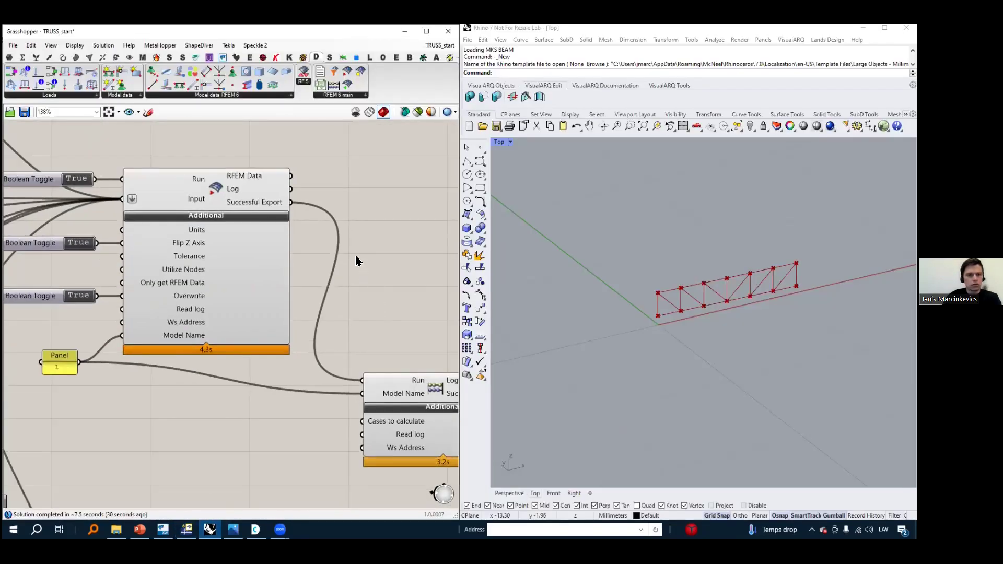
{"action": "scroll", "coordinate": [74, 373], "scroll_direction": "down", "scroll_amount": 3}
{"action": "right_click_drag", "start_coordinate": [130, 379], "coordinate": [209, 367]}
{"action": "scroll", "coordinate": [148, 370], "scroll_direction": "up", "scroll_amount": 2}
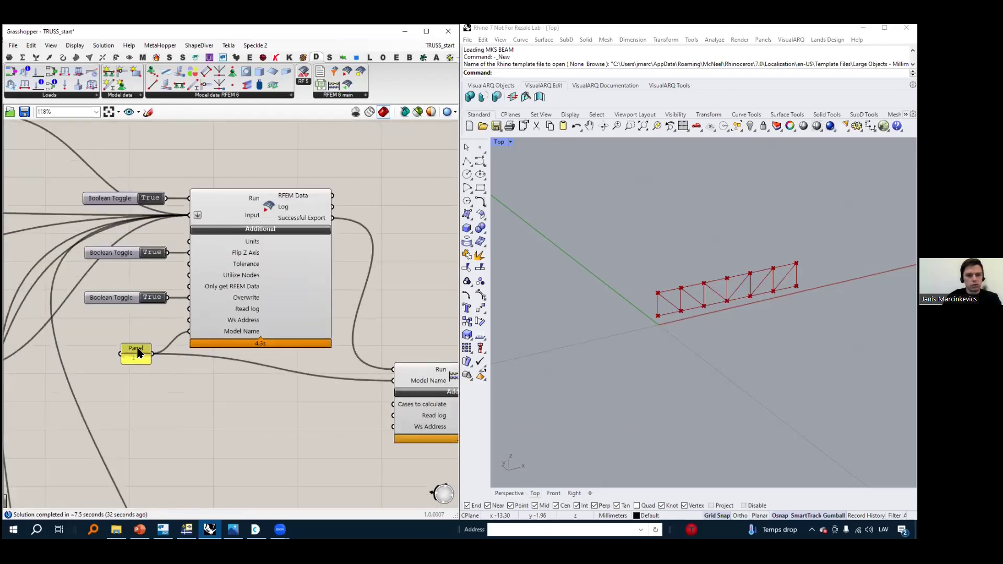
{"action": "left_click_drag", "start_coordinate": [145, 355], "coordinate": [149, 380]}
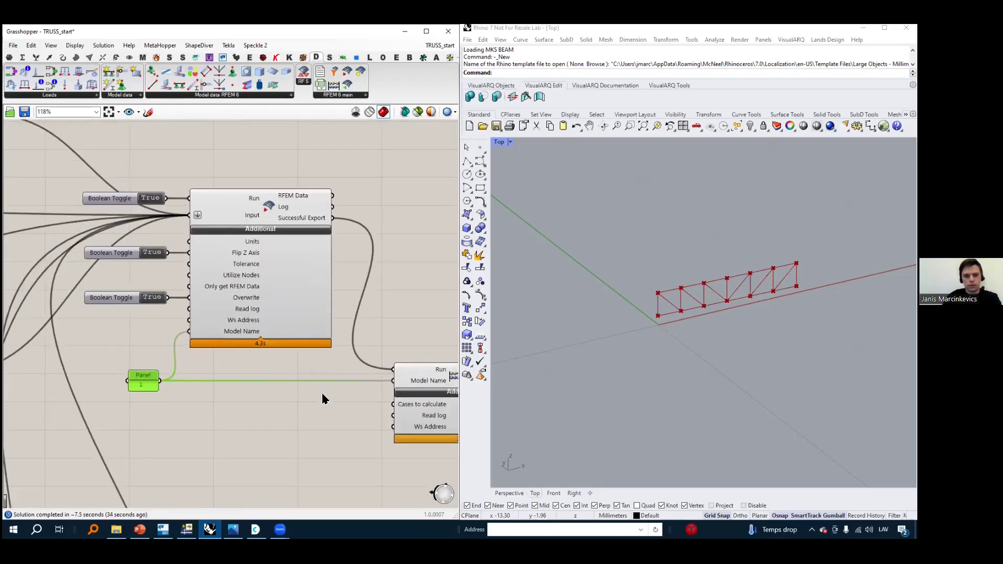
Change the model name panel's text to kopne so the truss is exported to a new RFEM model
{"action": "right_click_drag", "start_coordinate": [322, 394], "coordinate": [250, 390]}
{"action": "right_click_drag", "start_coordinate": [406, 319], "coordinate": [413, 295]}
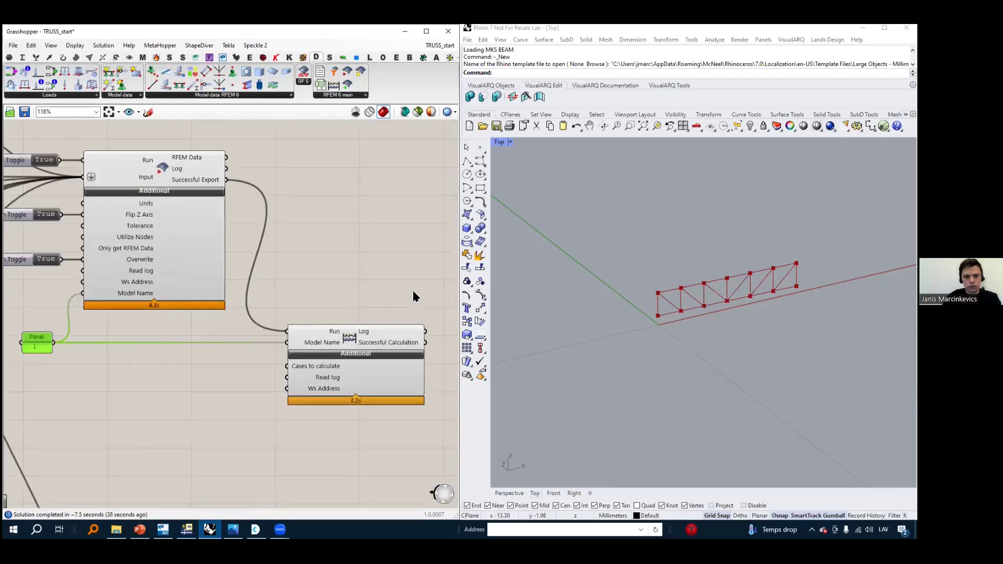
{"action": "scroll", "coordinate": [413, 297], "scroll_direction": "up", "scroll_amount": 1}
{"action": "scroll", "coordinate": [366, 336], "scroll_direction": "up", "scroll_amount": 1}
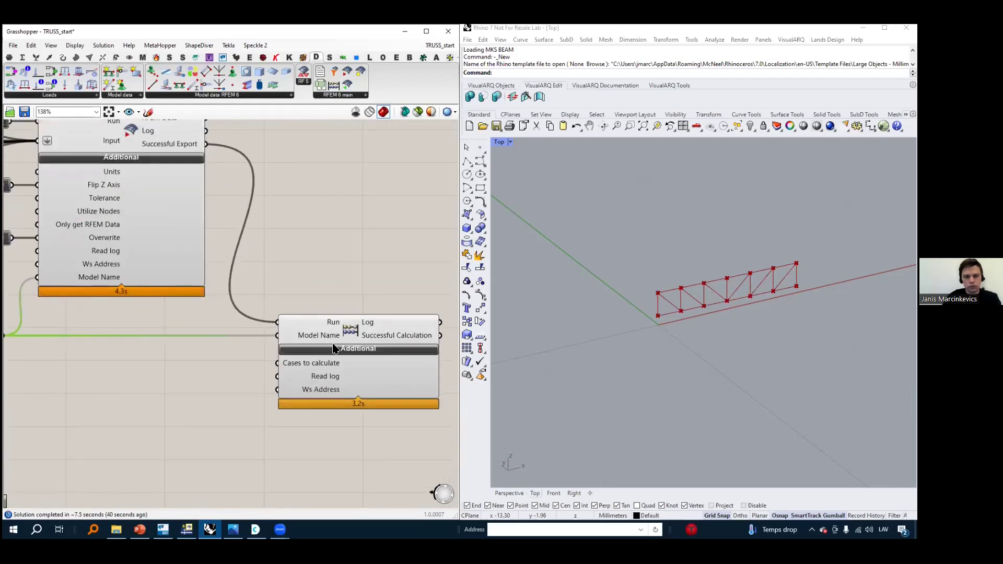
{"action": "scroll", "coordinate": [343, 342], "scroll_direction": "down", "scroll_amount": 2}
{"action": "right_click_drag", "start_coordinate": [150, 401], "coordinate": [206, 399]}
{"action": "scroll", "coordinate": [156, 346], "scroll_direction": "up", "scroll_amount": 4}
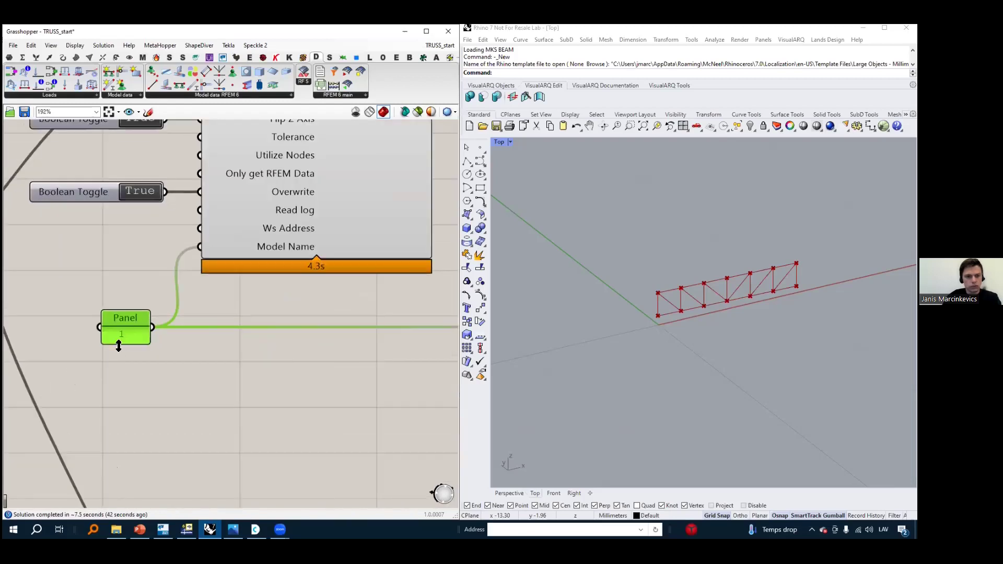
{"action": "double_click", "coordinate": [127, 336]}
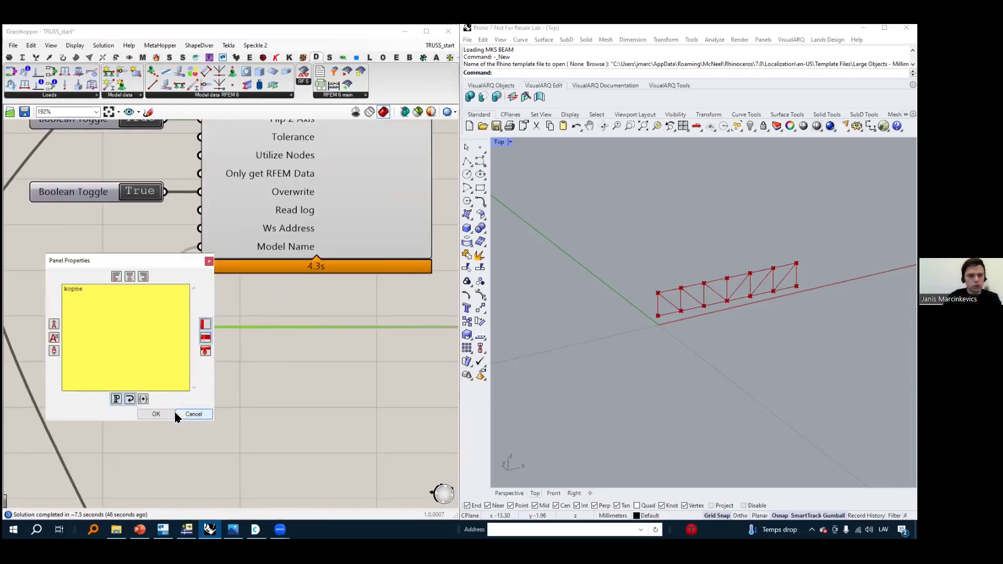
{"action": "left_click", "coordinate": [194, 414]}
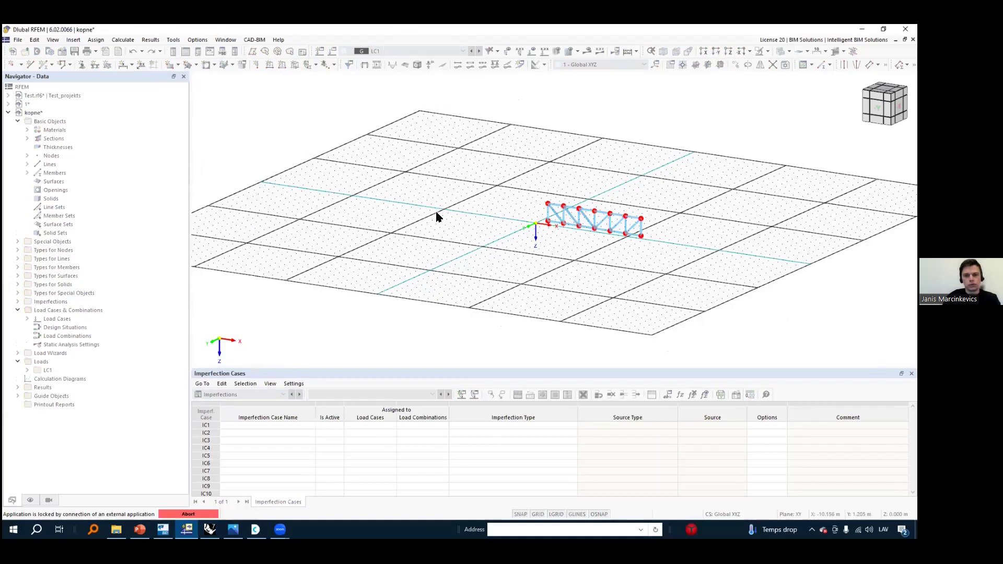
Examine the exported truss in the kopne model in RFEM 6
{"action": "scroll", "coordinate": [610, 221], "scroll_direction": "up", "scroll_amount": 5}
{"action": "scroll", "coordinate": [544, 249], "scroll_direction": "down", "scroll_amount": 3}
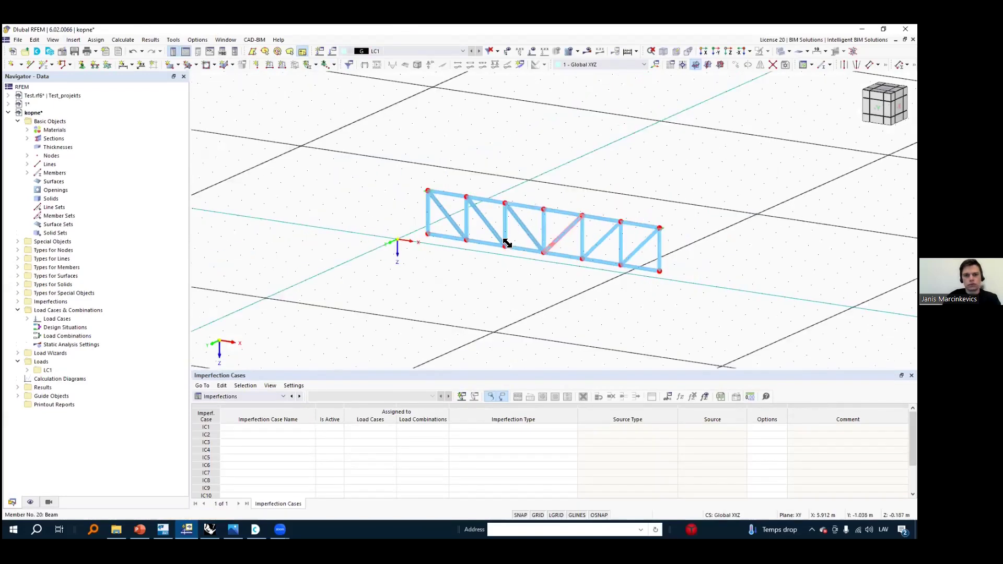
{"action": "scroll", "coordinate": [507, 240], "scroll_direction": "up", "scroll_amount": 2}
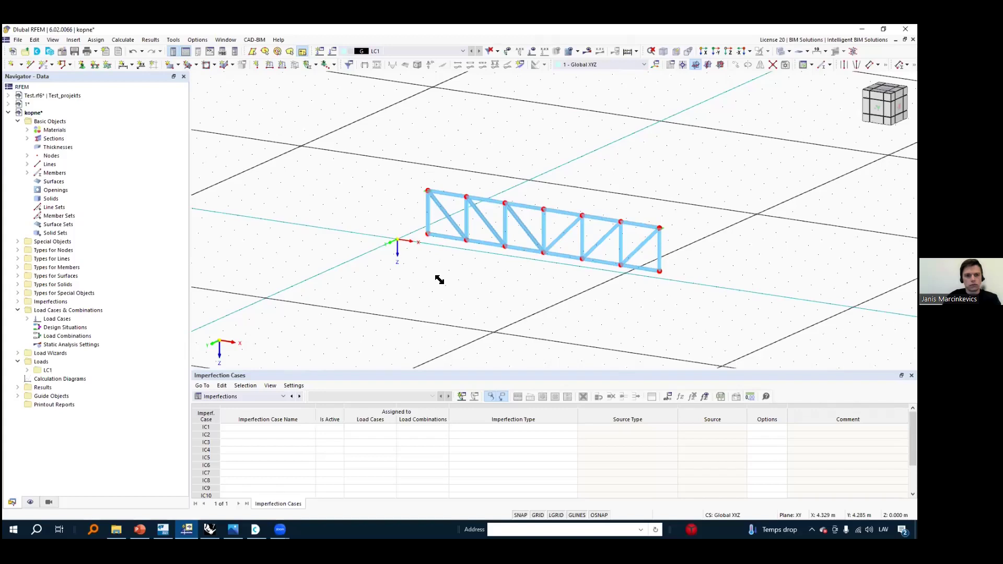
{"action": "scroll", "coordinate": [444, 262], "scroll_direction": "up", "scroll_amount": 4}
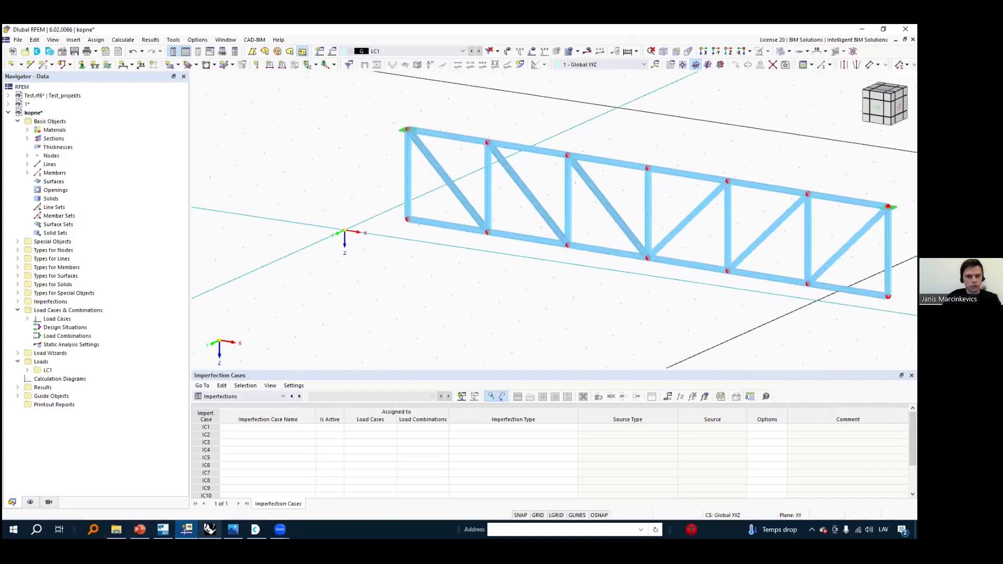
Return to Grasshopper and examine the calculation component's description and its Run and Cases to calculate inputs
{"action": "key", "text": "alt+Tab"}
{"action": "scroll", "coordinate": [417, 259], "scroll_direction": "down", "scroll_amount": 2}
{"action": "scroll", "coordinate": [282, 300], "scroll_direction": "down", "scroll_amount": 2}
{"action": "right_click_drag", "start_coordinate": [282, 300], "coordinate": [102, 313]}
{"action": "scroll", "coordinate": [299, 323], "scroll_direction": "up", "scroll_amount": 4}
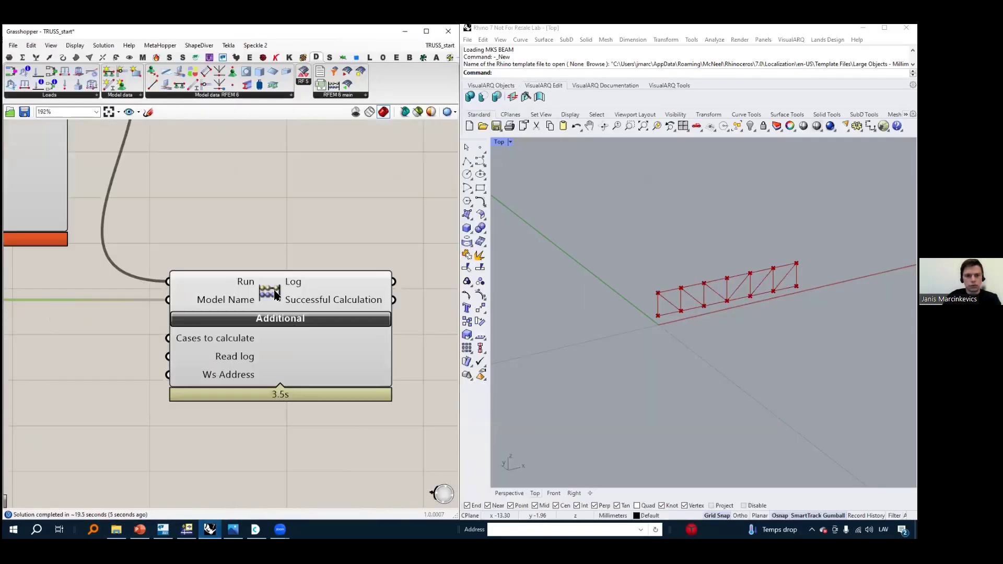
{"action": "mouse_move", "coordinate": [244, 284]}
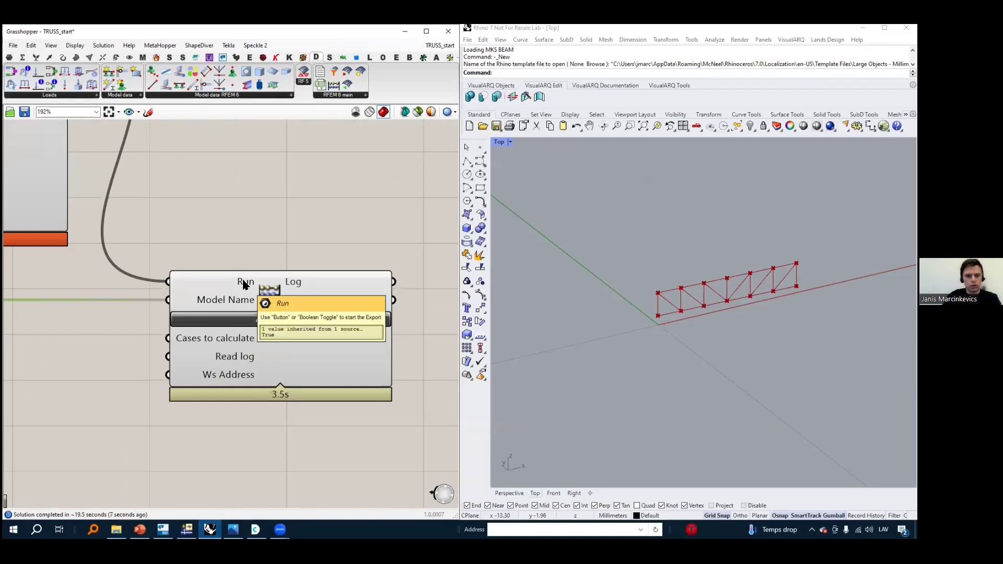
{"action": "mouse_move", "coordinate": [272, 302]}
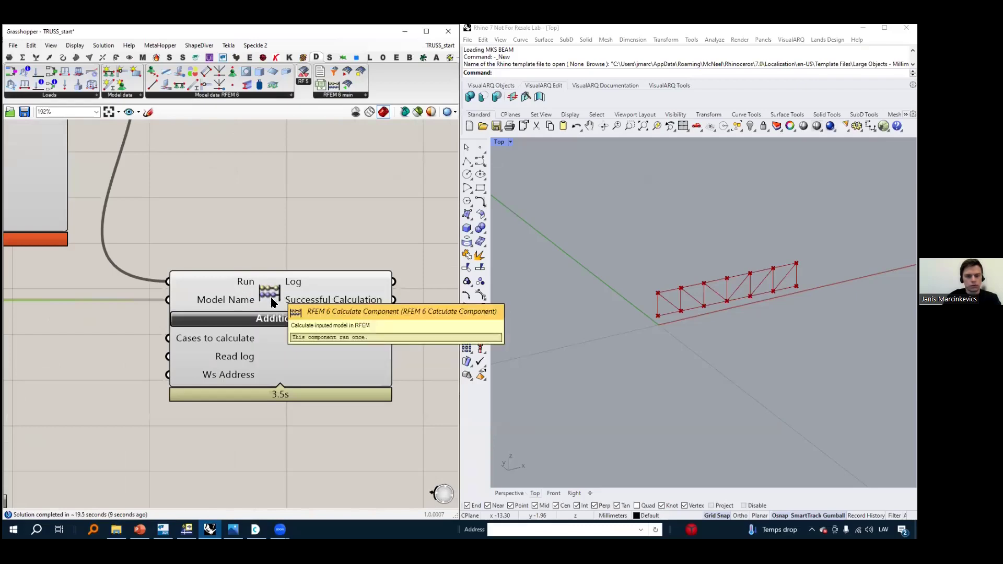
{"action": "mouse_move", "coordinate": [253, 341]}
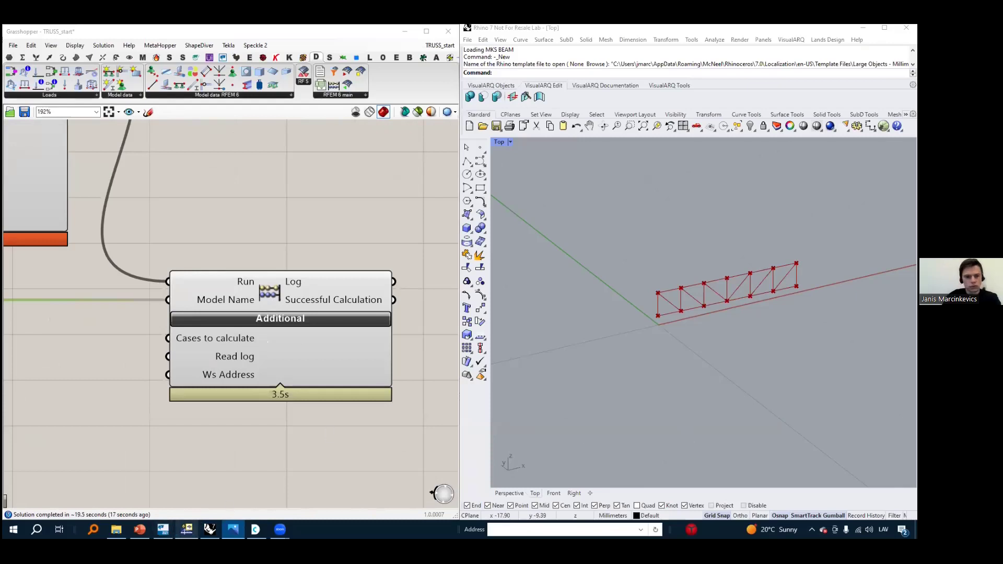
Switch to RFEM 6, display the LC1 loads with their values and inspect them along the kopne truss
{"action": "left_click", "coordinate": [186, 530]}
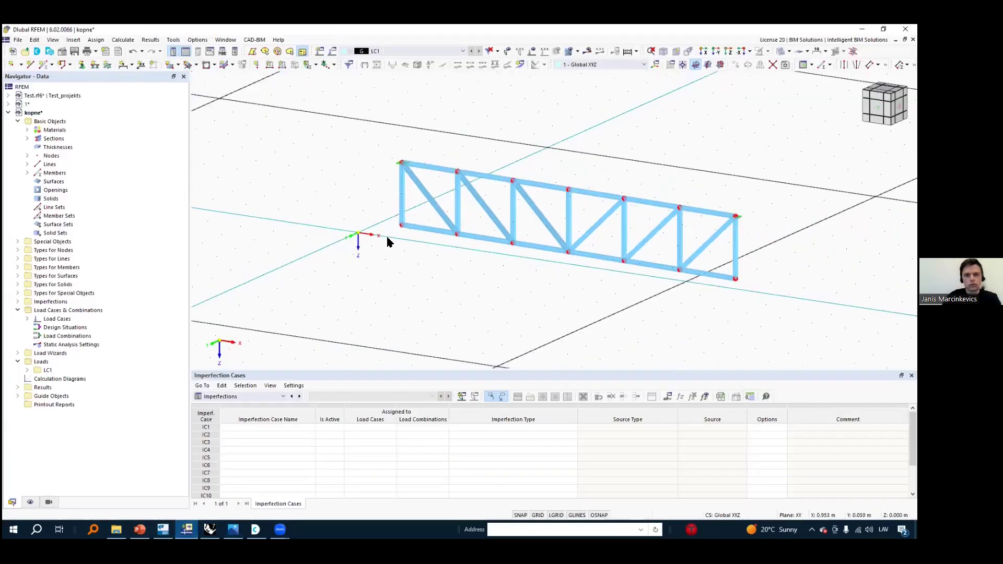
{"action": "left_click", "coordinate": [533, 50]}
{"action": "left_click", "coordinate": [544, 51]}
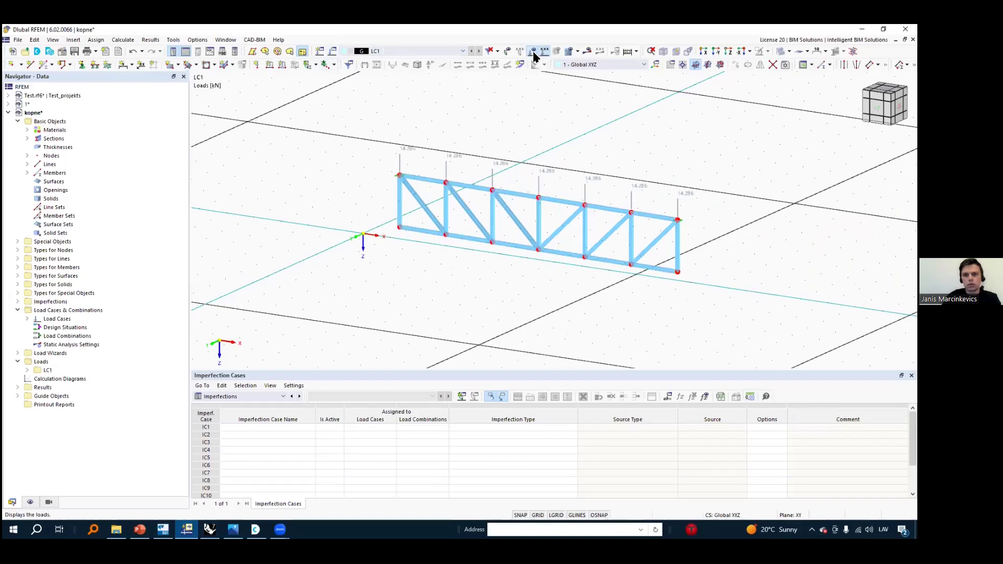
{"action": "scroll", "coordinate": [442, 164], "scroll_direction": "up", "scroll_amount": 5}
{"action": "scroll", "coordinate": [463, 131], "scroll_direction": "down", "scroll_amount": 6}
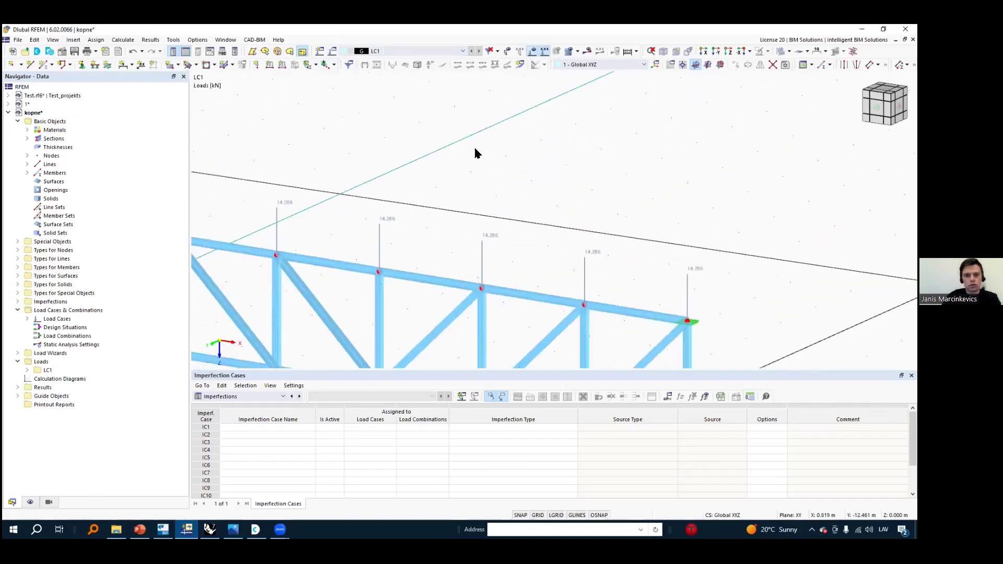
{"action": "scroll", "coordinate": [329, 169], "scroll_direction": "up", "scroll_amount": 2}
{"action": "scroll", "coordinate": [328, 169], "scroll_direction": "up", "scroll_amount": 3}
{"action": "scroll", "coordinate": [326, 172], "scroll_direction": "down", "scroll_amount": 4}
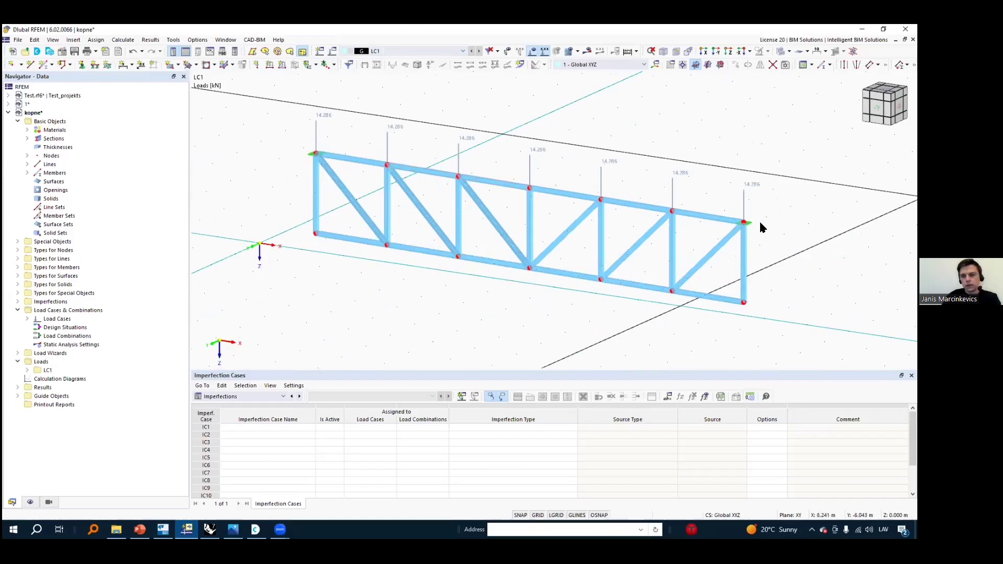
{"action": "scroll", "coordinate": [753, 220], "scroll_direction": "up", "scroll_amount": 2}
{"action": "scroll", "coordinate": [640, 168], "scroll_direction": "up", "scroll_amount": 2}
{"action": "scroll", "coordinate": [627, 204], "scroll_direction": "down", "scroll_amount": 3}
{"action": "scroll", "coordinate": [637, 205], "scroll_direction": "down", "scroll_amount": 1}
Return to Grasshopper and set the truss divisions to 4
{"action": "left_click", "coordinate": [210, 529]}
{"action": "scroll", "coordinate": [327, 208], "scroll_direction": "down", "scroll_amount": 8}
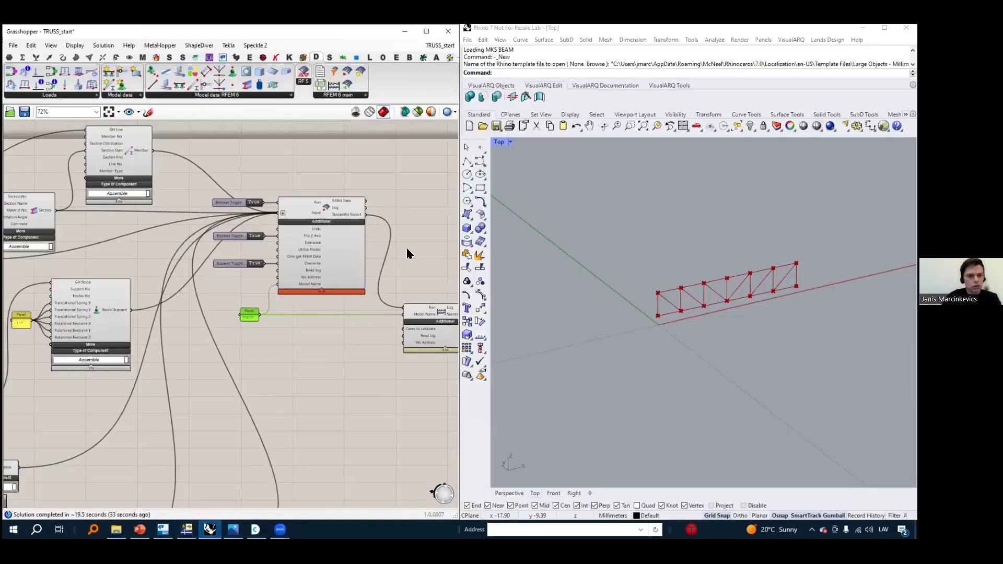
{"action": "scroll", "coordinate": [234, 224], "scroll_direction": "up", "scroll_amount": 5}
{"action": "scroll", "coordinate": [183, 227], "scroll_direction": "down", "scroll_amount": 3}
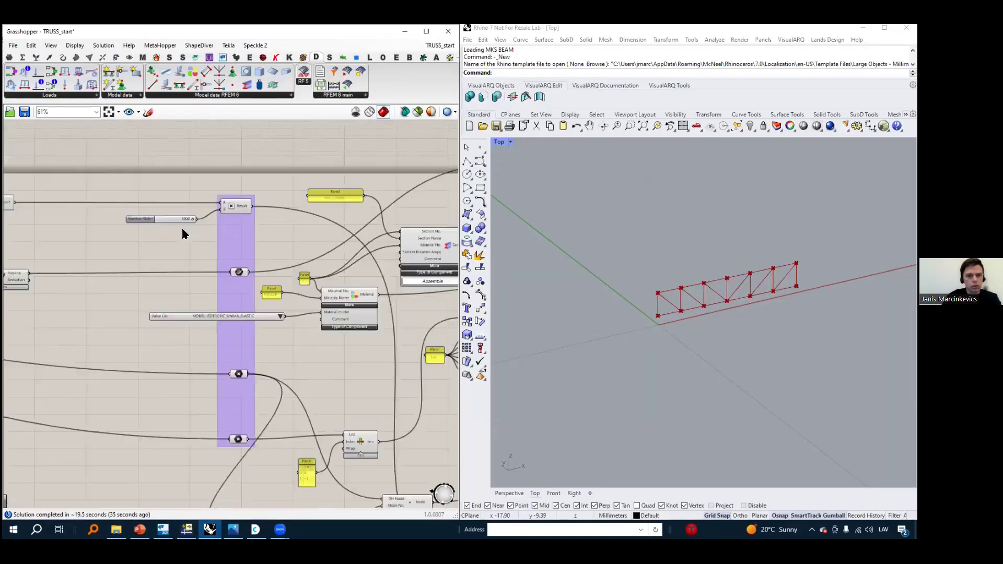
{"action": "scroll", "coordinate": [364, 237], "scroll_direction": "down", "scroll_amount": 2}
{"action": "right_click_drag", "start_coordinate": [252, 230], "coordinate": [89, 226]}
{"action": "scroll", "coordinate": [361, 251], "scroll_direction": "down", "scroll_amount": 4}
{"action": "right_click_drag", "start_coordinate": [28, 245], "coordinate": [255, 255]}
{"action": "scroll", "coordinate": [248, 259], "scroll_direction": "up", "scroll_amount": 9}
{"action": "scroll", "coordinate": [231, 287], "scroll_direction": "up", "scroll_amount": 3}
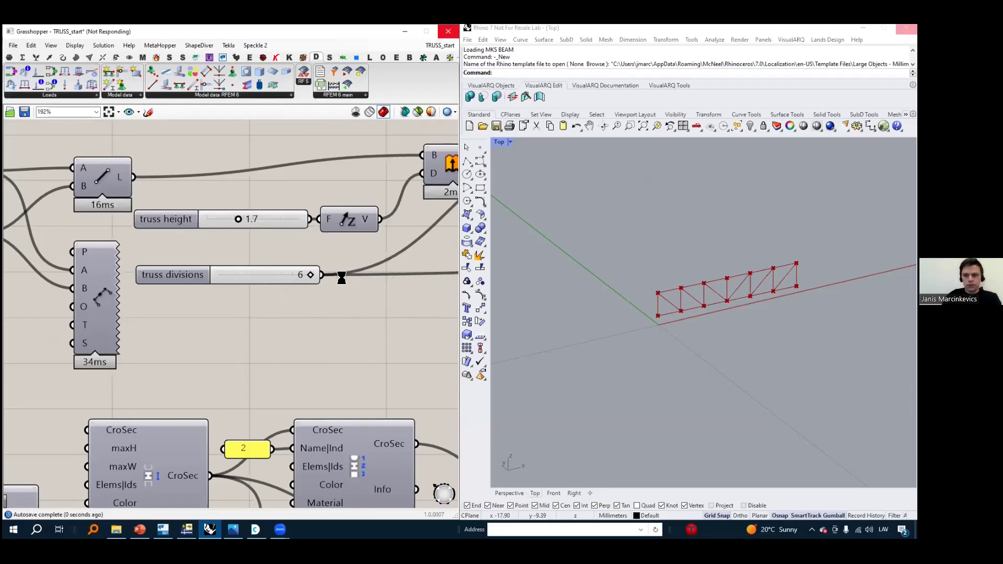
{"action": "scroll", "coordinate": [170, 309], "scroll_direction": "down", "scroll_amount": 10}
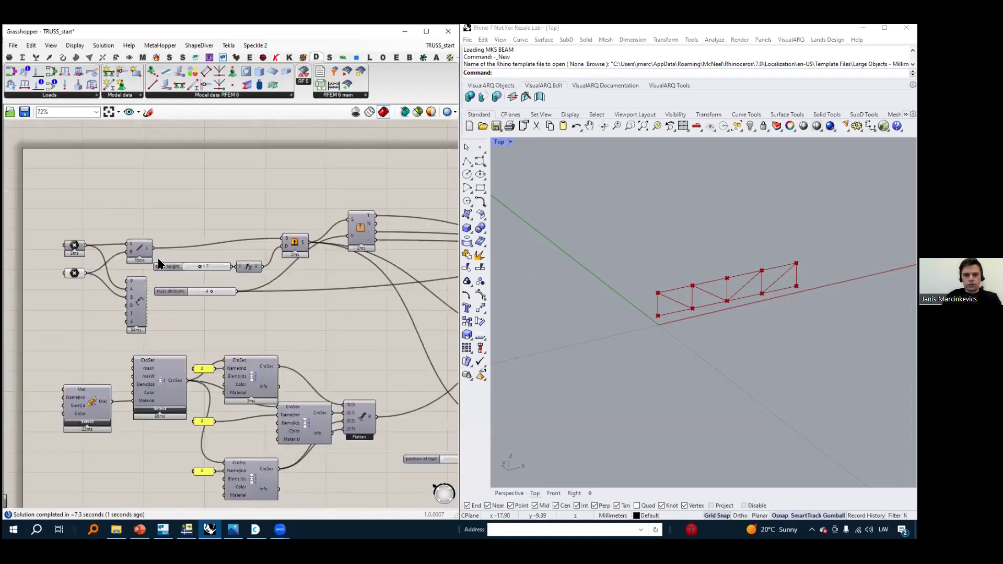
Switch to RFEM 6, examine the updated kopne truss and request the LC1 results without starting the calculation
{"action": "left_click", "coordinate": [187, 528]}
{"action": "scroll", "coordinate": [465, 243], "scroll_direction": "down", "scroll_amount": 4}
{"action": "scroll", "coordinate": [498, 220], "scroll_direction": "up", "scroll_amount": 5}
{"action": "middle_click_drag", "start_coordinate": [534, 158], "coordinate": [538, 151]}
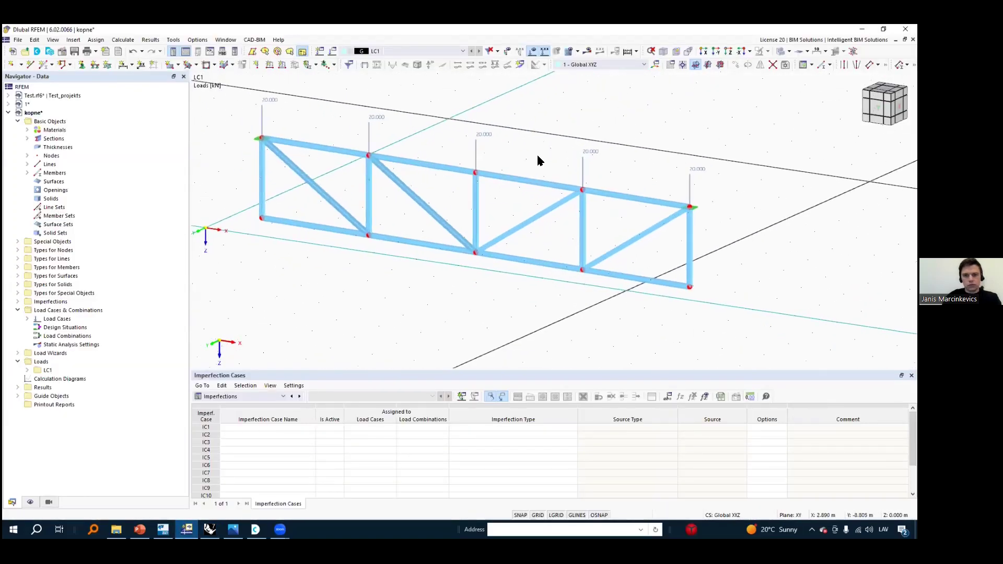
{"action": "scroll", "coordinate": [355, 227], "scroll_direction": "down", "scroll_amount": 2}
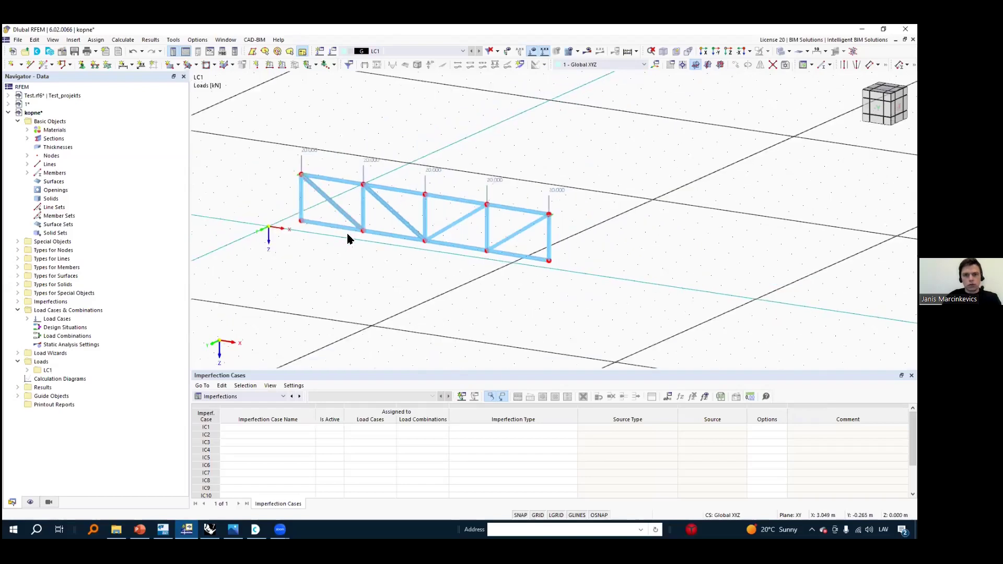
{"action": "left_click", "coordinate": [588, 50]}
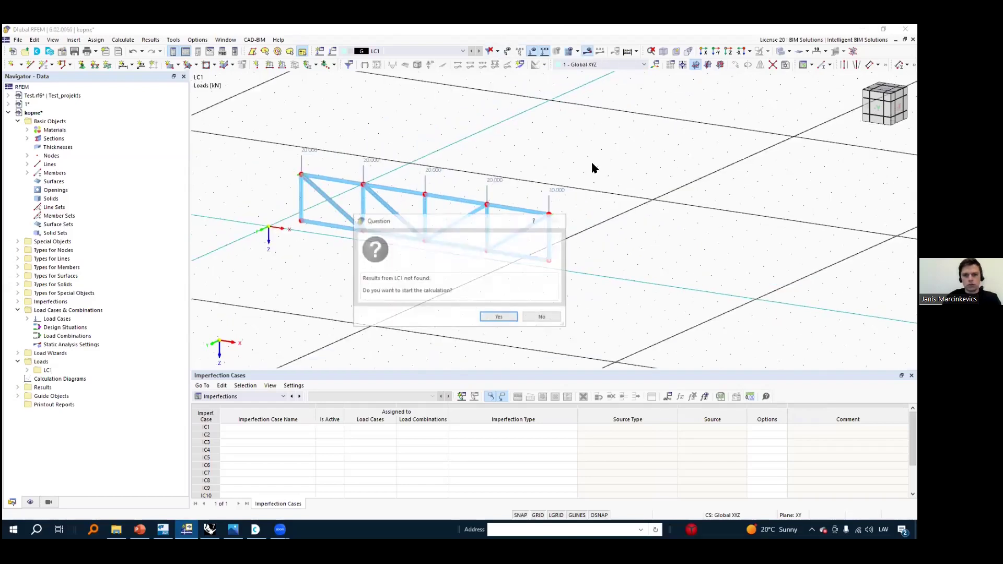
{"action": "left_click", "coordinate": [542, 316]}
Return to Grasshopper and examine the RFEM 6 calculate component and its connection to the export component
{"action": "key", "text": "alt+Tab"}
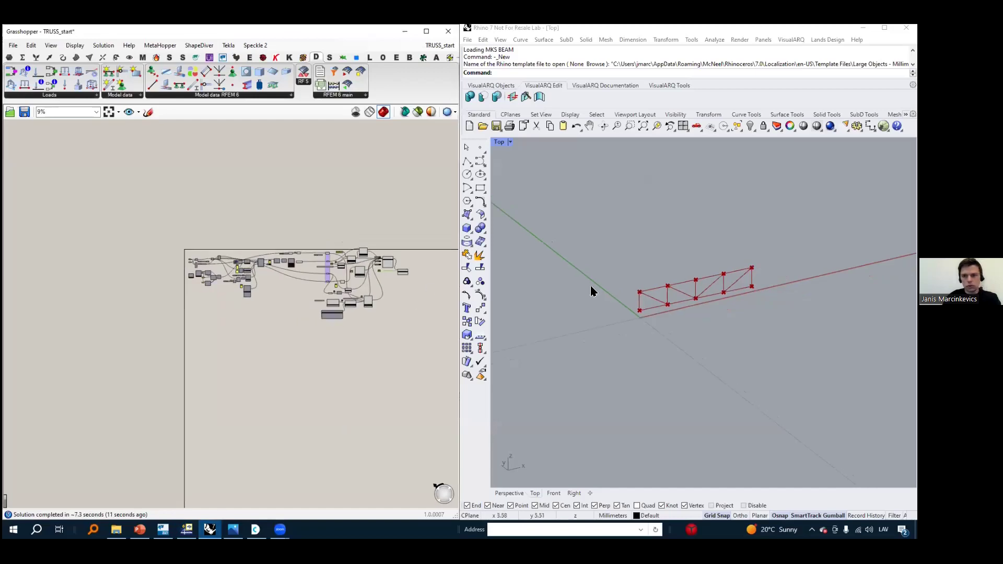
{"action": "scroll", "coordinate": [271, 331], "scroll_direction": "up", "scroll_amount": 8}
{"action": "right_click", "coordinate": [335, 313]}
{"action": "left_click", "coordinate": [253, 287]}
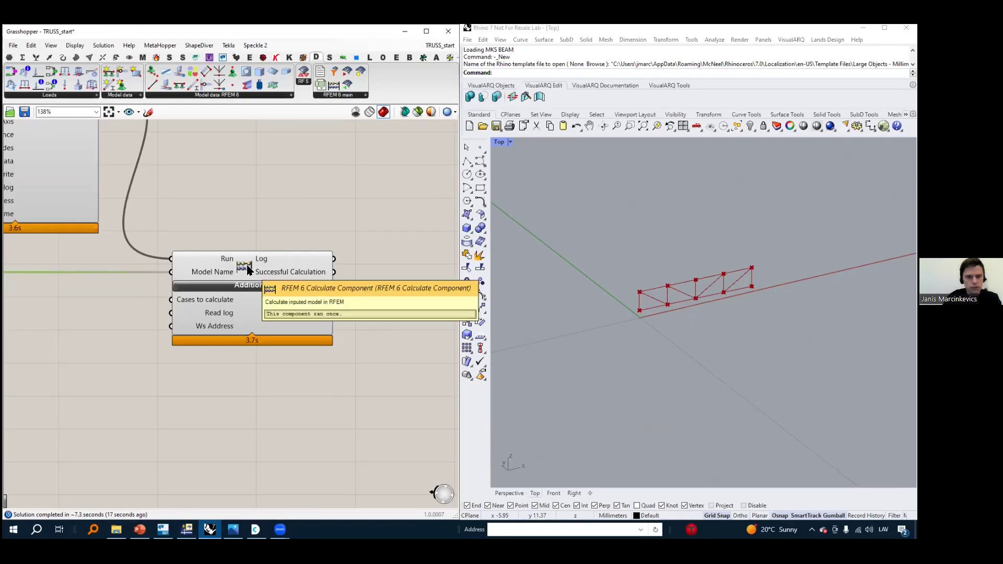
{"action": "scroll", "coordinate": [355, 311], "scroll_direction": "down", "scroll_amount": 2}
{"action": "right_click_drag", "start_coordinate": [301, 228], "coordinate": [347, 226]}
{"action": "left_click", "coordinate": [355, 225]}
{"action": "scroll", "coordinate": [147, 191], "scroll_direction": "up", "scroll_amount": 2}
{"action": "scroll", "coordinate": [146, 190], "scroll_direction": "down", "scroll_amount": 2}
{"action": "scroll", "coordinate": [289, 293], "scroll_direction": "down", "scroll_amount": 1}
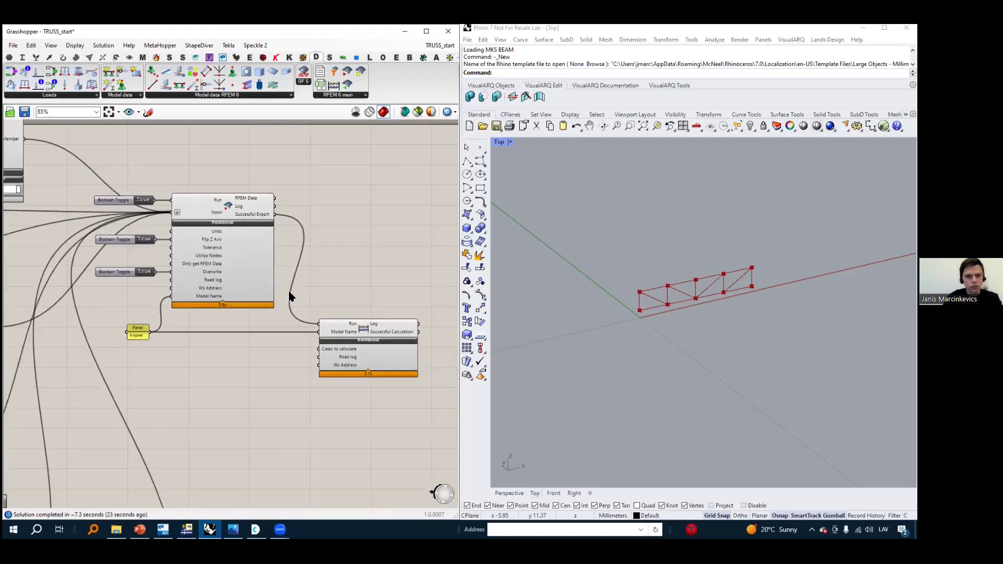
Check the kopne truss in RFEM 6 again, and return to the calculate component in Grasshopper
{"action": "left_click", "coordinate": [187, 530]}
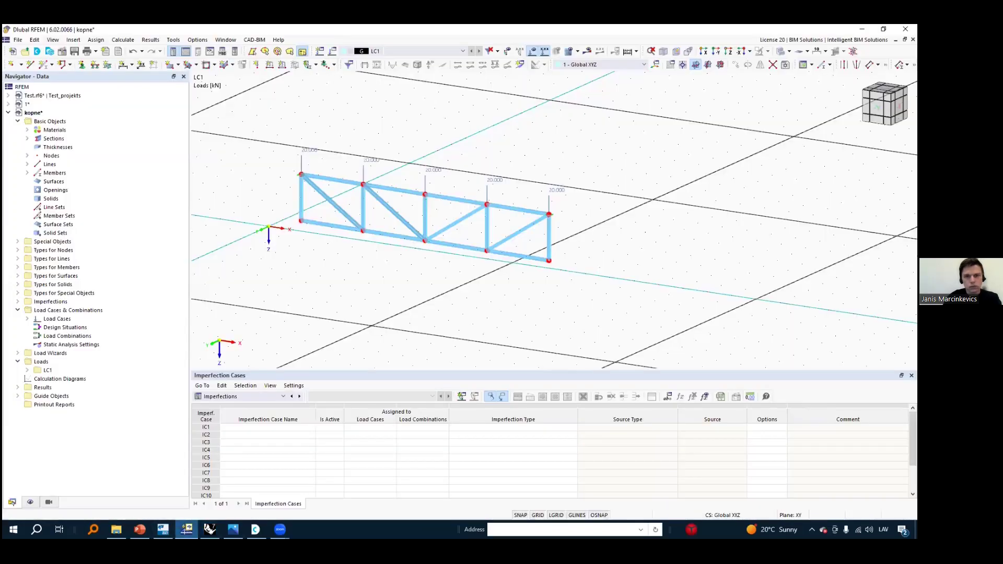
{"action": "scroll", "coordinate": [343, 242], "scroll_direction": "down", "scroll_amount": 1}
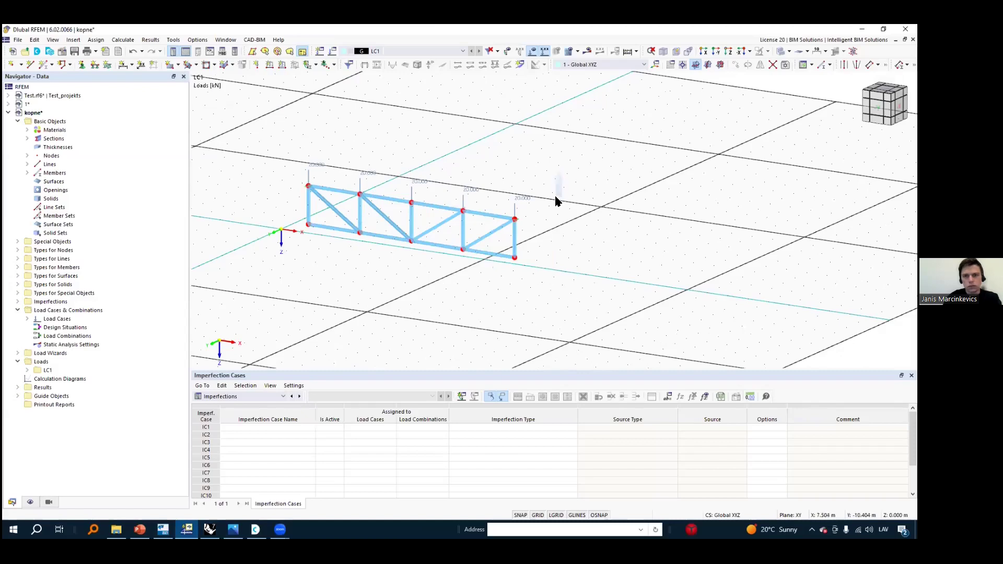
{"action": "scroll", "coordinate": [556, 202], "scroll_direction": "up", "scroll_amount": 3}
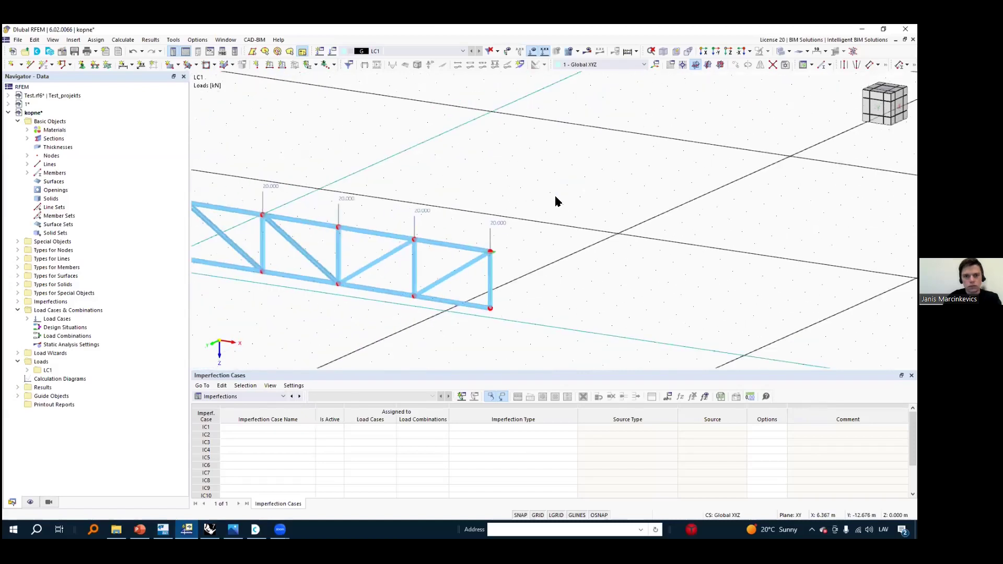
{"action": "left_click", "coordinate": [209, 530]}
{"action": "scroll", "coordinate": [380, 277], "scroll_direction": "up", "scroll_amount": 4}
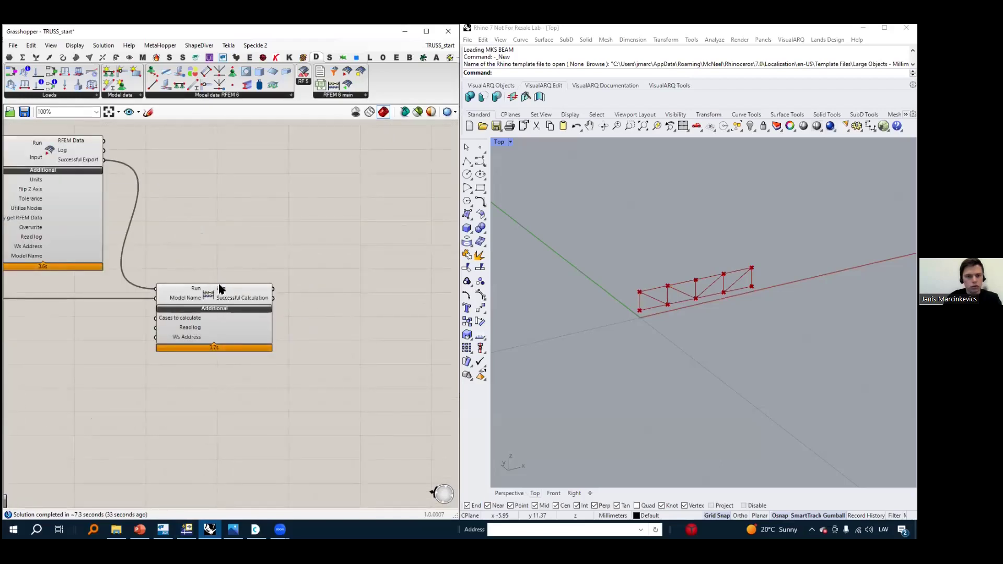
Switch to RFEM 6, try to calculate LC1 and go to its Static Analysis Settings entry in the Load Cases table
{"action": "left_click", "coordinate": [187, 529]}
{"action": "left_click", "coordinate": [588, 51]}
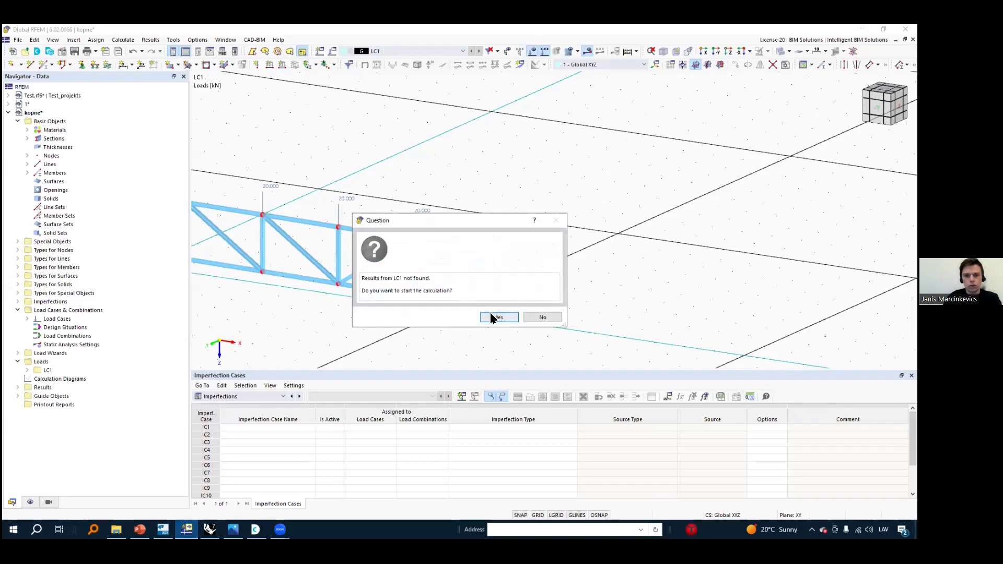
{"action": "left_click", "coordinate": [492, 316]}
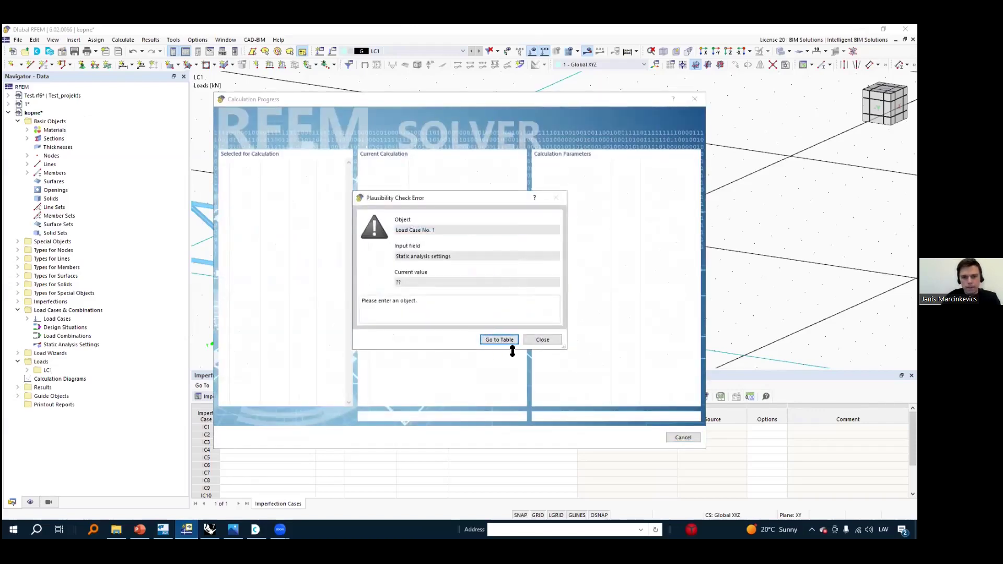
{"action": "left_click", "coordinate": [502, 342]}
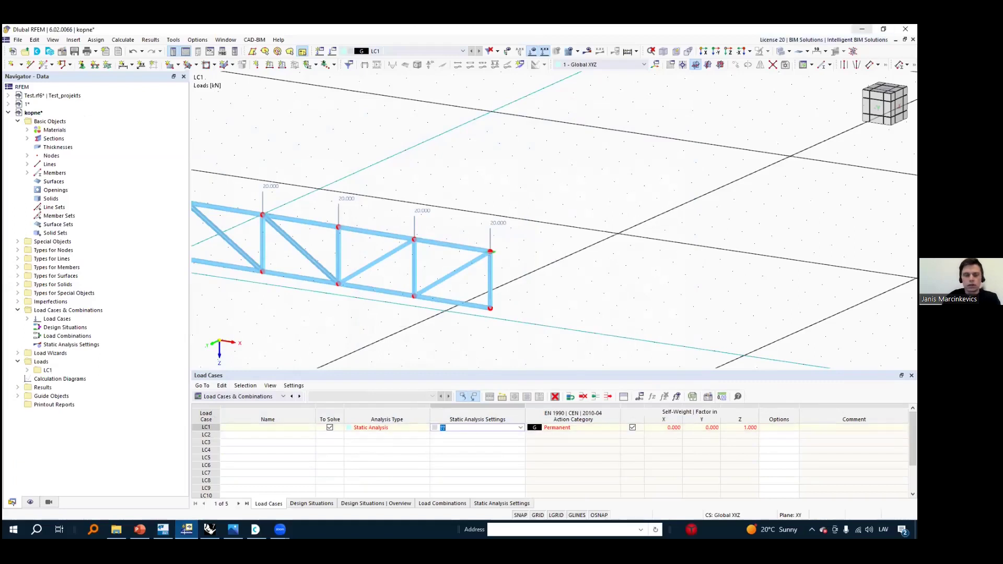
Return to Grasshopper, locate the Static Analysis Settings component and examine its inputs and the GEOMETRICALLY_LINEAR value list
{"action": "left_click", "coordinate": [210, 530]}
{"action": "scroll", "coordinate": [319, 232], "scroll_direction": "down", "scroll_amount": 5}
{"action": "right_click_drag", "start_coordinate": [309, 217], "coordinate": [348, 229]}
{"action": "scroll", "coordinate": [349, 229], "scroll_direction": "up", "scroll_amount": 5}
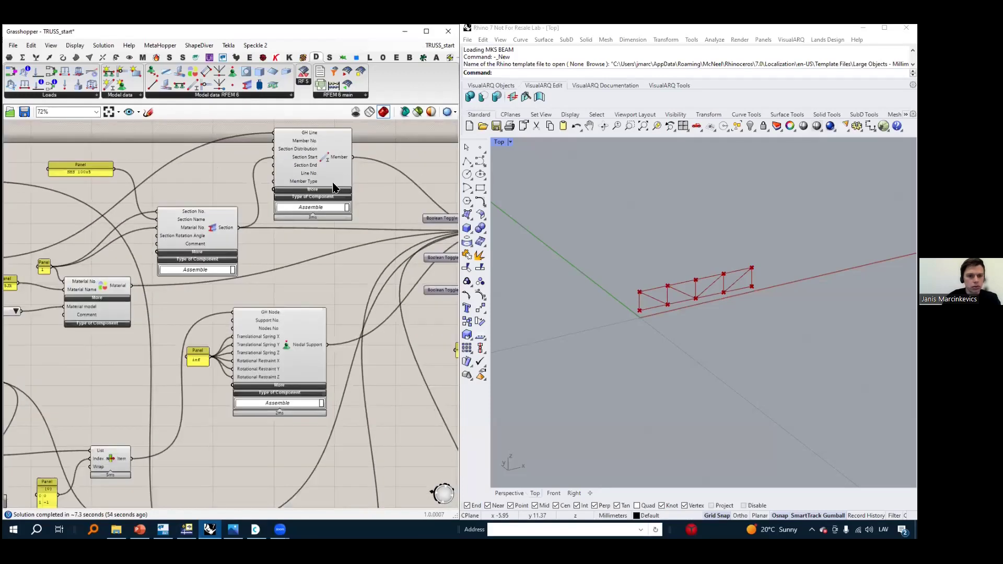
{"action": "scroll", "coordinate": [334, 184], "scroll_direction": "down", "scroll_amount": 2}
{"action": "scroll", "coordinate": [369, 482], "scroll_direction": "up", "scroll_amount": 3}
{"action": "scroll", "coordinate": [340, 354], "scroll_direction": "down", "scroll_amount": 2}
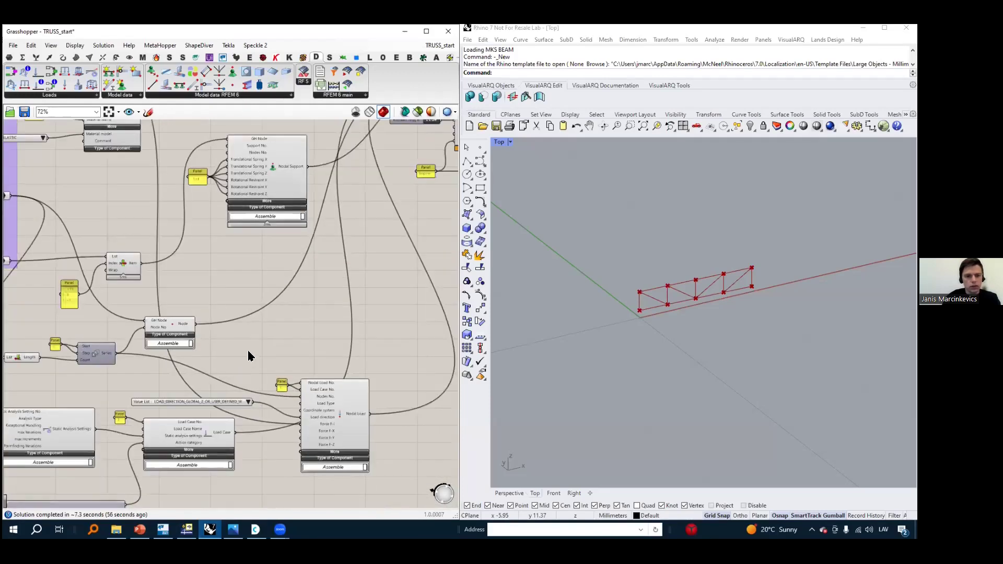
{"action": "right_click_drag", "start_coordinate": [248, 351], "coordinate": [337, 267]}
{"action": "scroll", "coordinate": [242, 397], "scroll_direction": "up", "scroll_amount": 3}
{"action": "scroll", "coordinate": [290, 398], "scroll_direction": "down", "scroll_amount": 3}
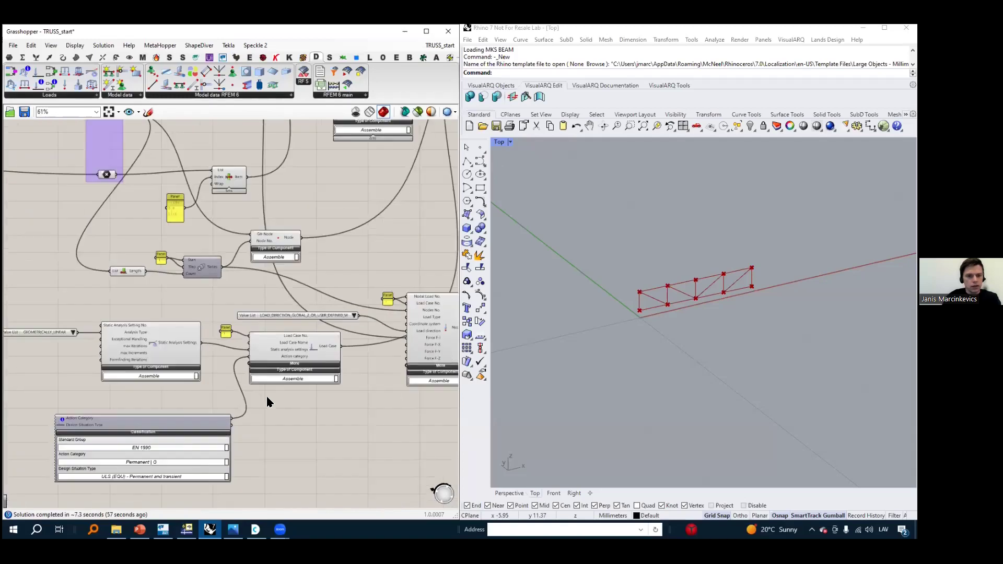
{"action": "scroll", "coordinate": [251, 321], "scroll_direction": "up", "scroll_amount": 4}
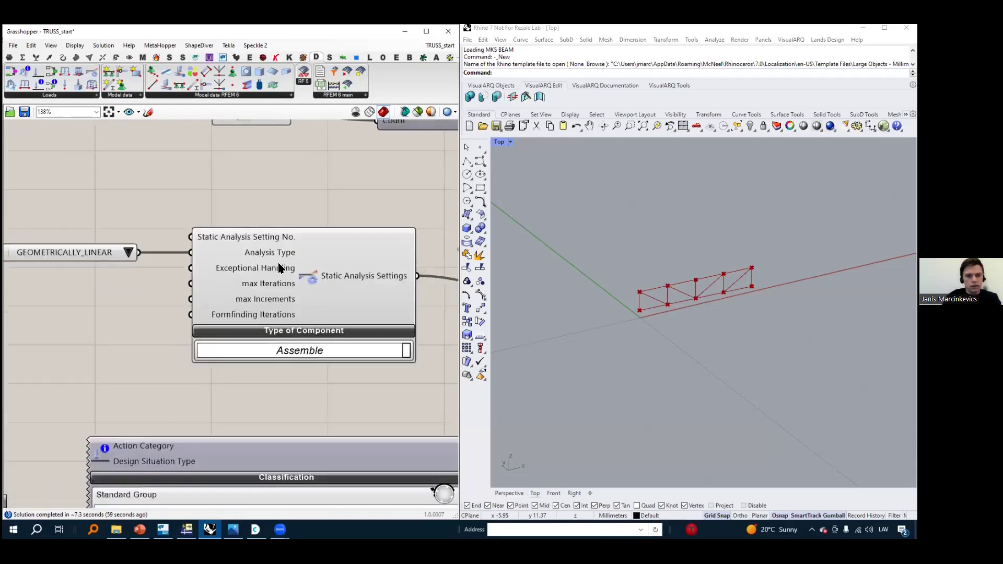
{"action": "scroll", "coordinate": [280, 268], "scroll_direction": "down", "scroll_amount": 1}
{"action": "scroll", "coordinate": [198, 248], "scroll_direction": "up", "scroll_amount": 2}
{"action": "left_click", "coordinate": [101, 286]}
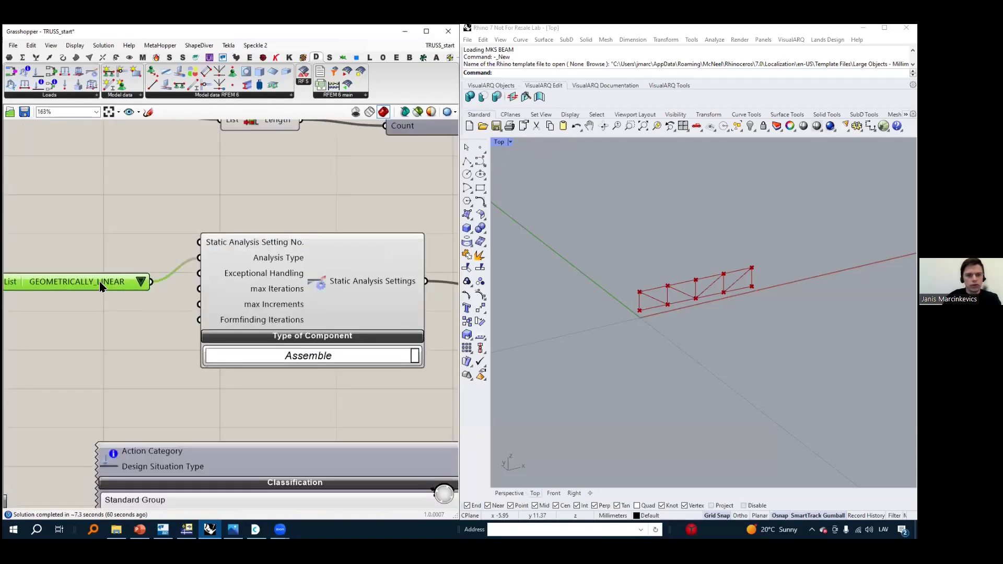
Add a panel with the value 1 and connect it to the Static Analysis Setting No. input
{"action": "key", "text": "alt+Tab"}
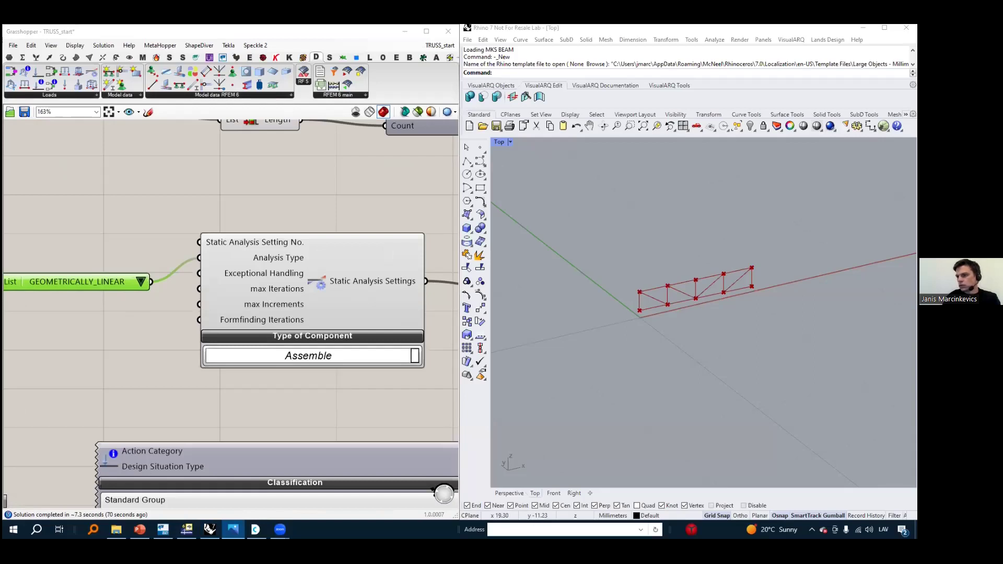
{"action": "scroll", "coordinate": [261, 196], "scroll_direction": "down", "scroll_amount": 3}
{"action": "double_click", "coordinate": [254, 191]}
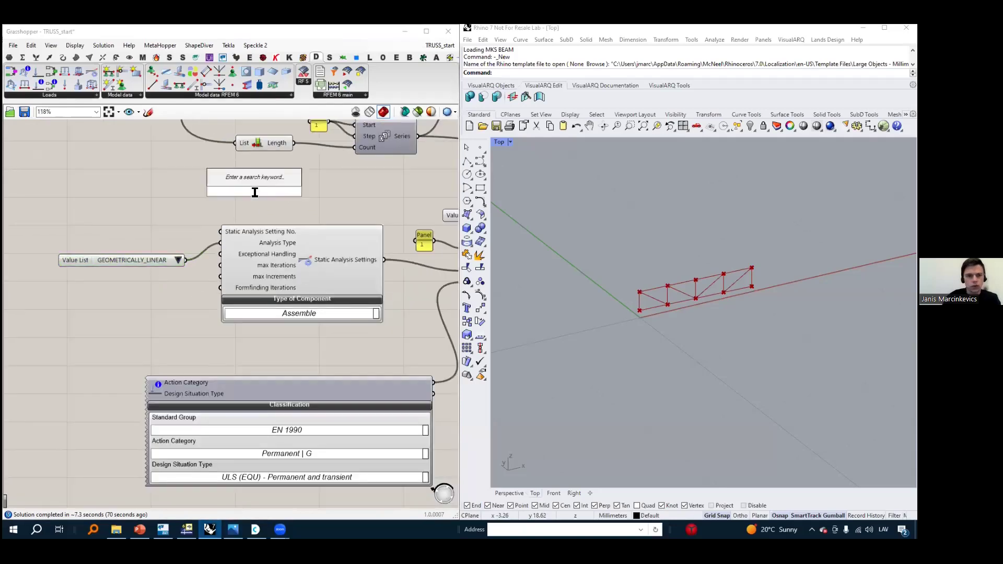
{"action": "type", "text": "panel"}
{"action": "key", "text": "Return"}
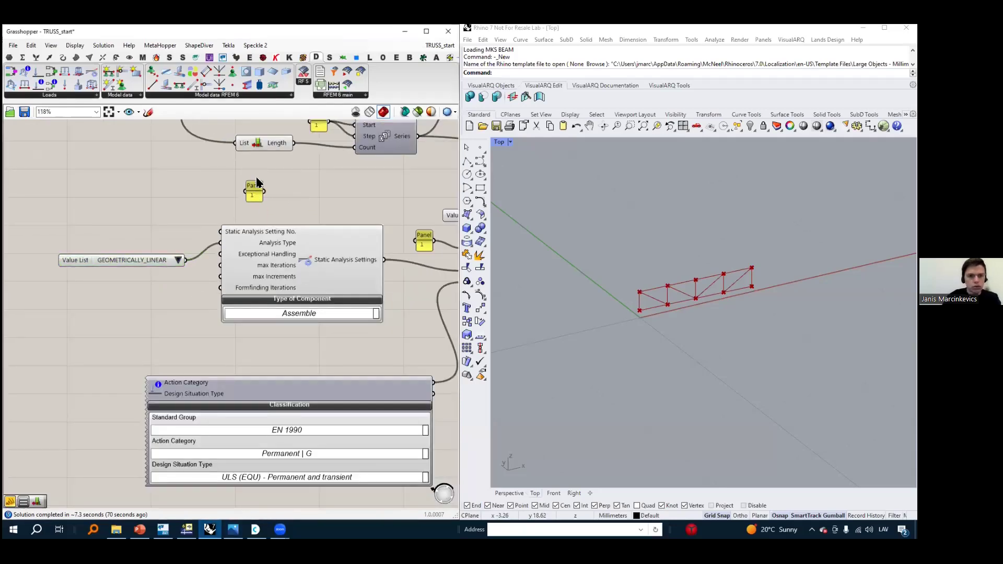
{"action": "left_click_drag", "start_coordinate": [257, 189], "coordinate": [221, 228]}
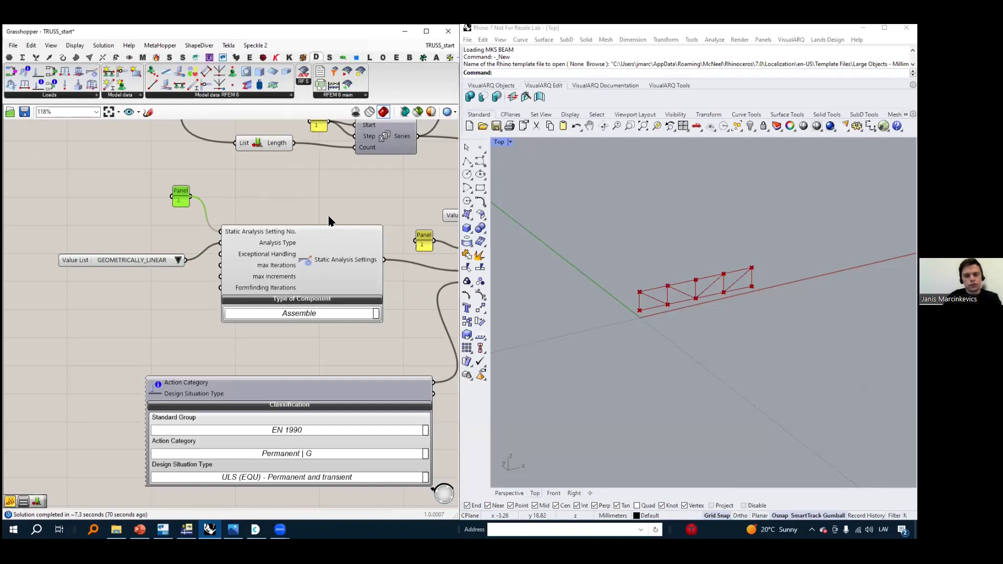
Check the load case component's static analysis settings connection and its component type options
{"action": "scroll", "coordinate": [267, 220], "scroll_direction": "down", "scroll_amount": 2}
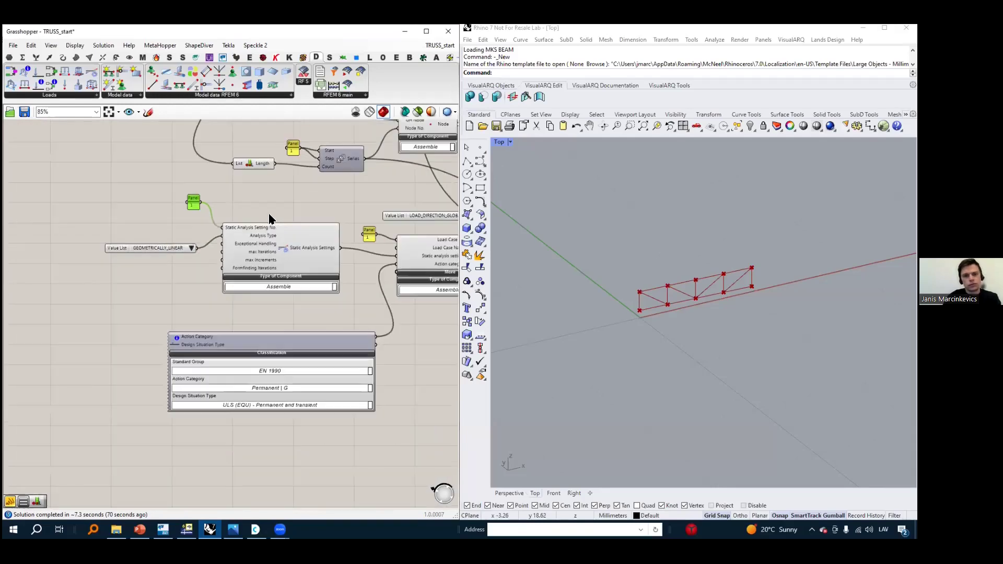
{"action": "right_click_drag", "start_coordinate": [253, 212], "coordinate": [130, 262]}
{"action": "scroll", "coordinate": [301, 313], "scroll_direction": "up", "scroll_amount": 2}
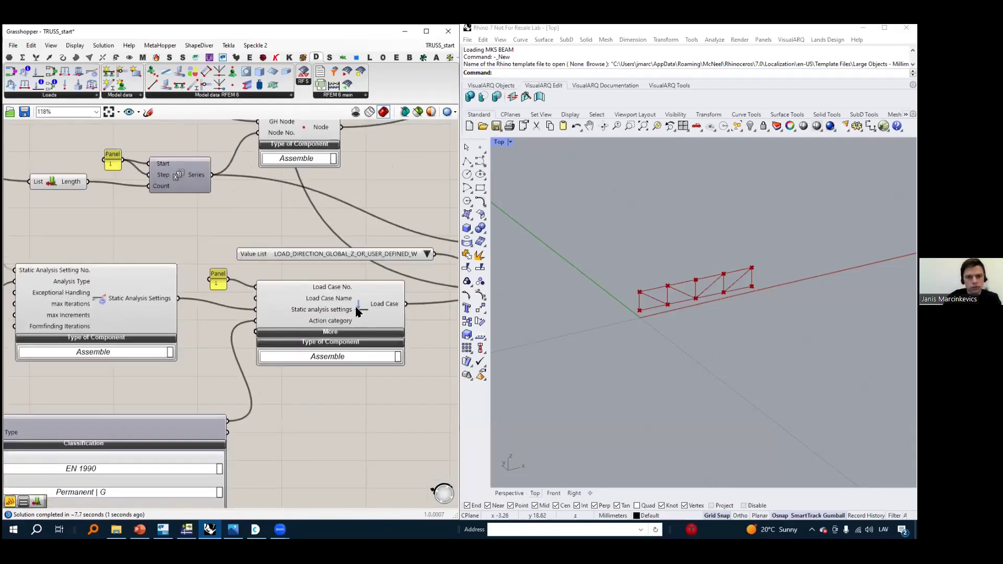
{"action": "scroll", "coordinate": [356, 306], "scroll_direction": "down", "scroll_amount": 1}
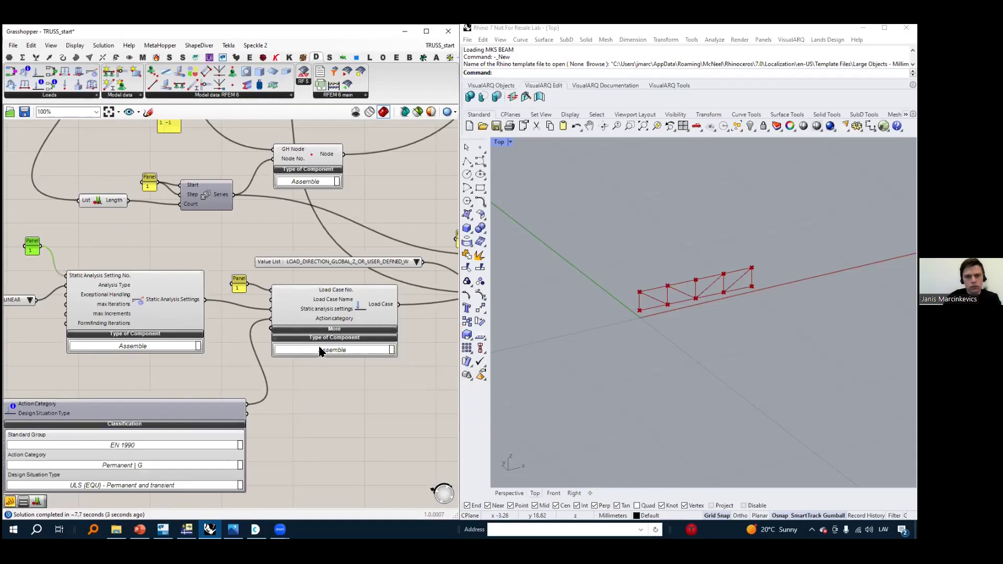
{"action": "left_click", "coordinate": [346, 342]}
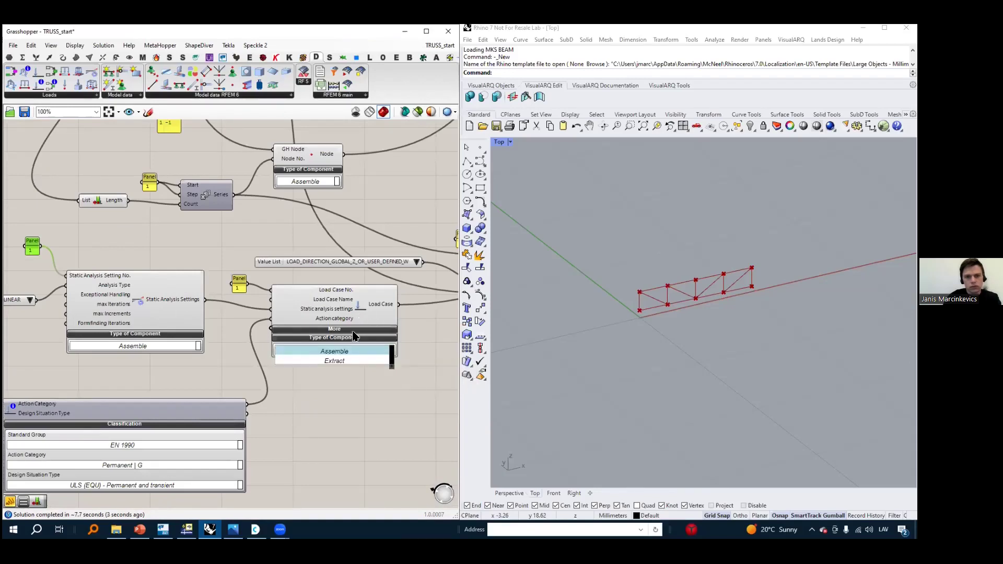
{"action": "left_click", "coordinate": [423, 425]}
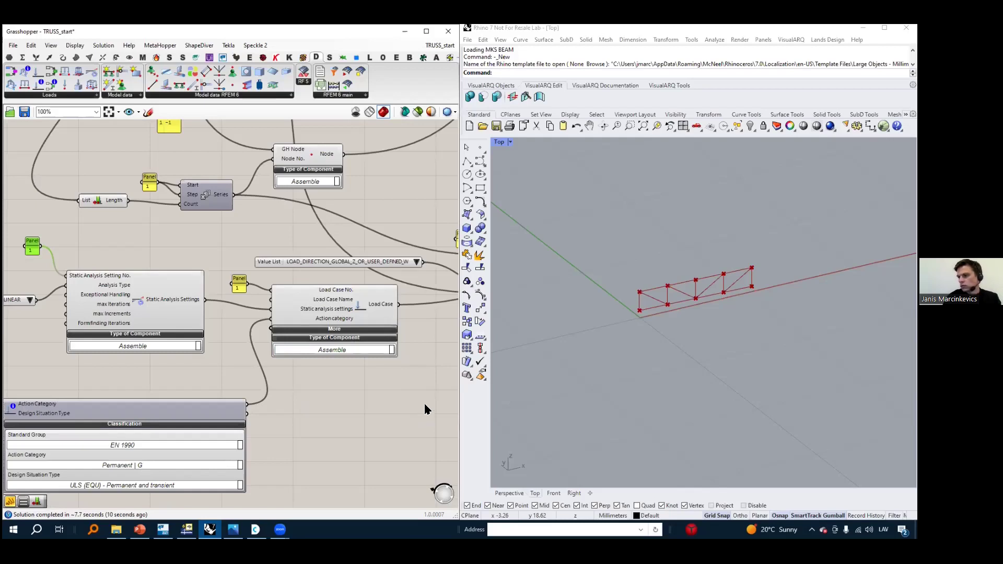
Connect the Static Analysis Settings output to the Input of the RFEM 6 export component
{"action": "left_click", "coordinate": [399, 392]}
{"action": "scroll", "coordinate": [124, 249], "scroll_direction": "down", "scroll_amount": 5}
{"action": "scroll", "coordinate": [189, 278], "scroll_direction": "up", "scroll_amount": 4}
{"action": "right_click_drag", "start_coordinate": [230, 285], "coordinate": [227, 297]}
{"action": "scroll", "coordinate": [227, 296], "scroll_direction": "down", "scroll_amount": 4}
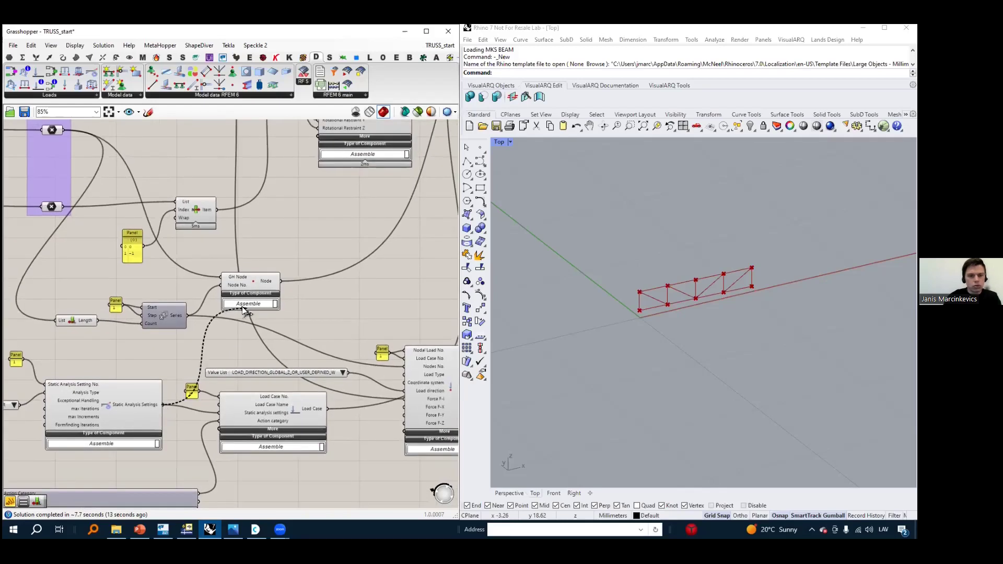
{"action": "scroll", "coordinate": [312, 325], "scroll_direction": "up", "scroll_amount": 4}
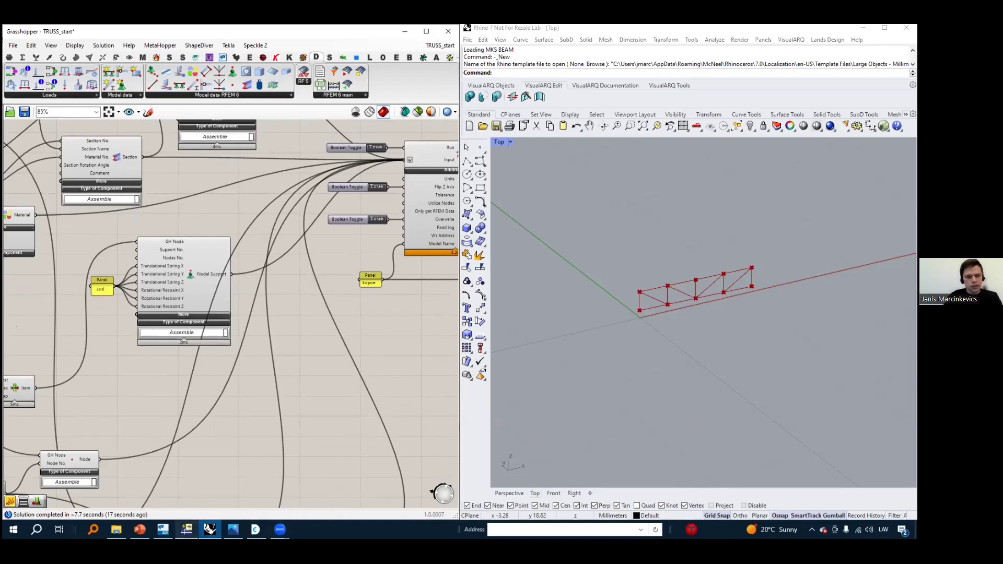
Switch to RFEM 6 and display the LC1 static analysis results on the kopne truss
{"action": "left_click", "coordinate": [189, 530]}
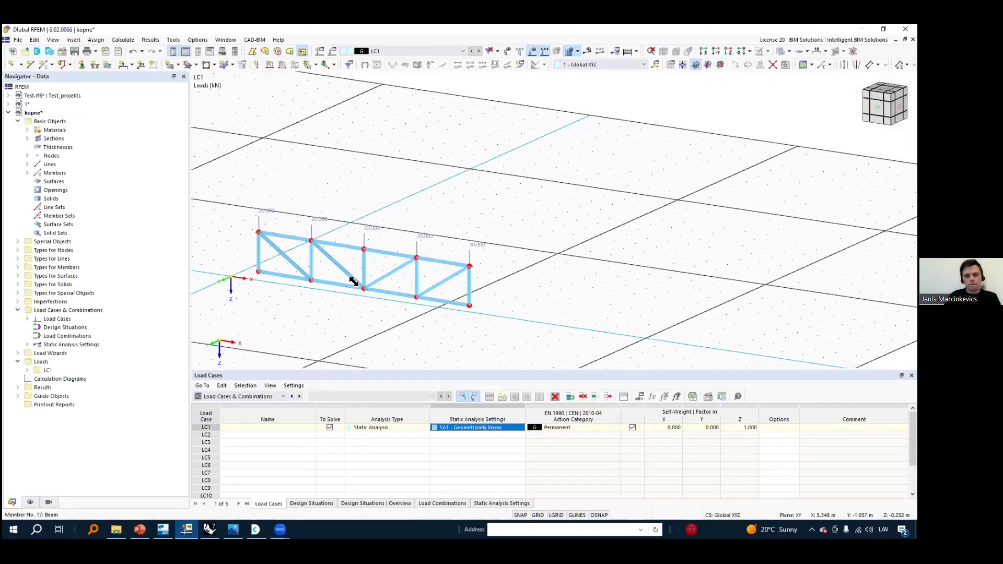
{"action": "scroll", "coordinate": [354, 281], "scroll_direction": "up", "scroll_amount": 3}
{"action": "scroll", "coordinate": [478, 290], "scroll_direction": "down", "scroll_amount": 3}
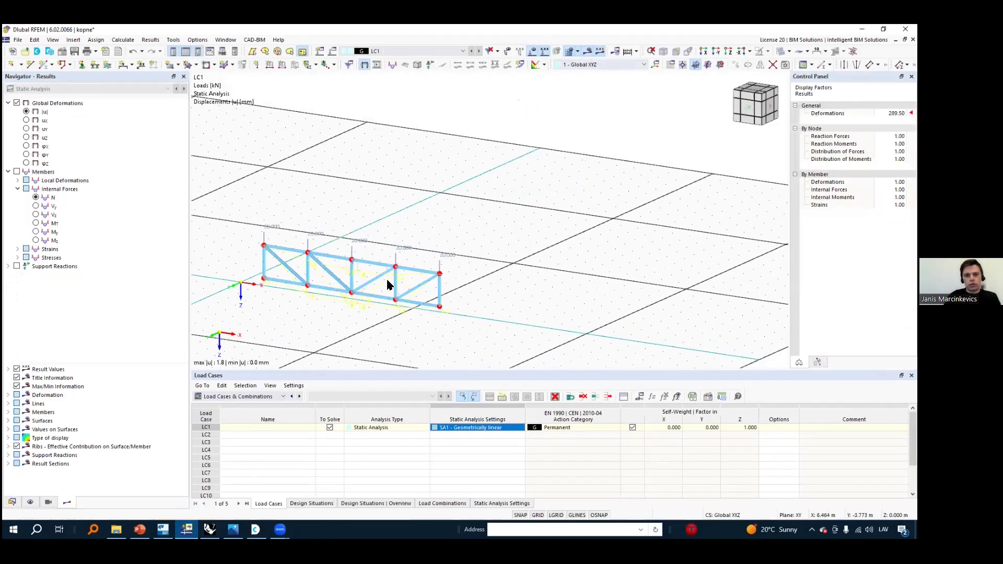
Display the My bending moments on the truss members for LC1 instead of the global deformations
{"action": "left_click", "coordinate": [55, 233]}
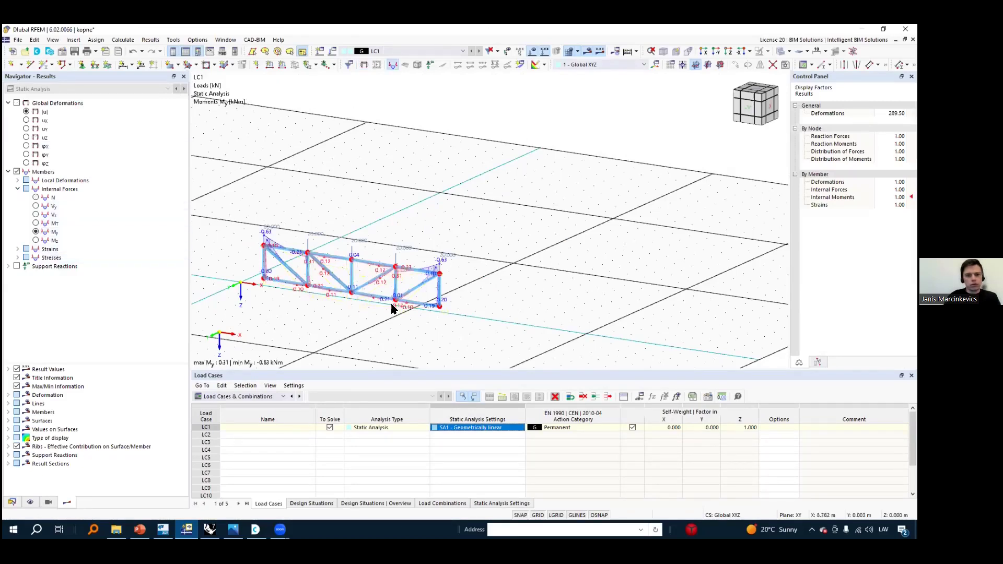
{"action": "scroll", "coordinate": [366, 308], "scroll_direction": "up", "scroll_amount": 4}
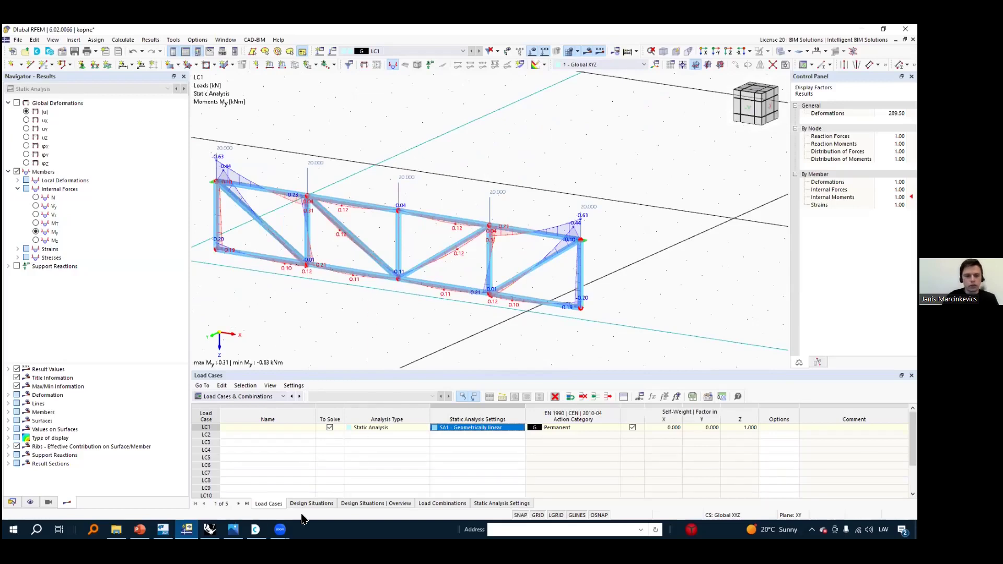
Switch to Grasshopper and place the RFEM 6 results export component beside the RFEM 6 Calculate component
{"action": "key", "text": "alt+Tab"}
{"action": "scroll", "coordinate": [246, 300], "scroll_direction": "down", "scroll_amount": 3}
{"action": "right_click_drag", "start_coordinate": [375, 324], "coordinate": [220, 315]}
{"action": "scroll", "coordinate": [280, 301], "scroll_direction": "up", "scroll_amount": 3}
{"action": "scroll", "coordinate": [283, 305], "scroll_direction": "up", "scroll_amount": 2}
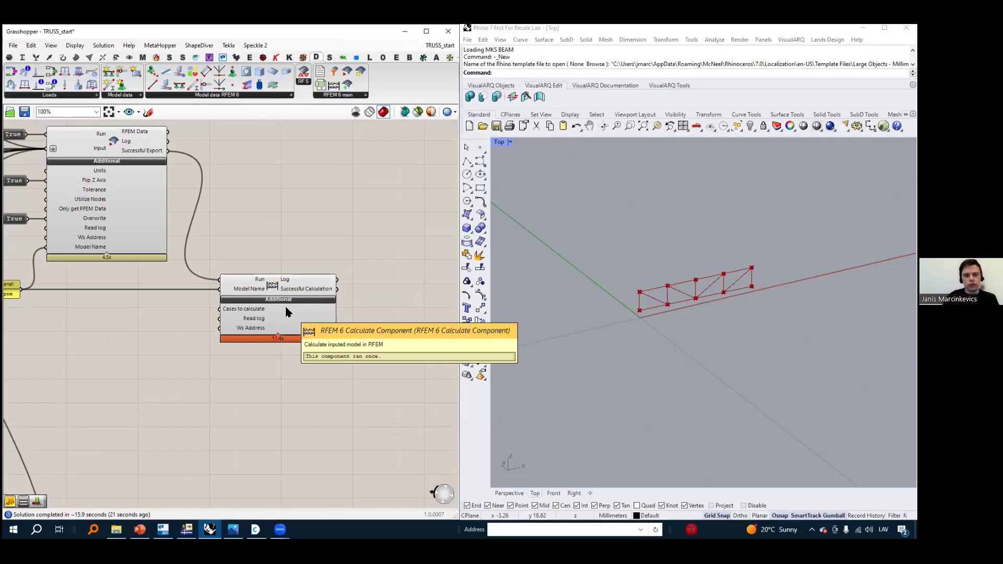
{"action": "right_click_drag", "start_coordinate": [409, 331], "coordinate": [332, 327]}
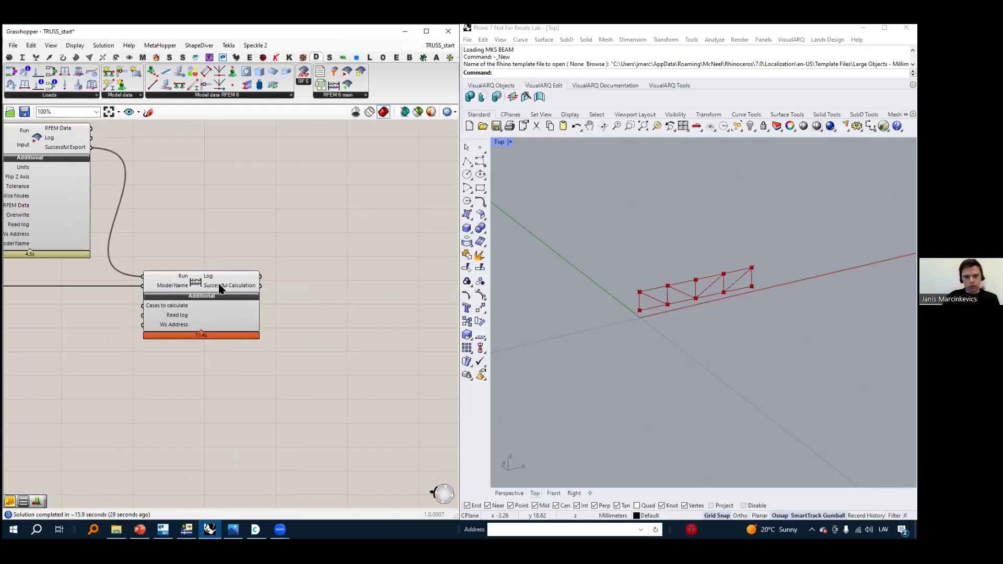
{"action": "scroll", "coordinate": [226, 289], "scroll_direction": "up", "scroll_amount": 3}
{"action": "scroll", "coordinate": [246, 287], "scroll_direction": "down", "scroll_amount": 2}
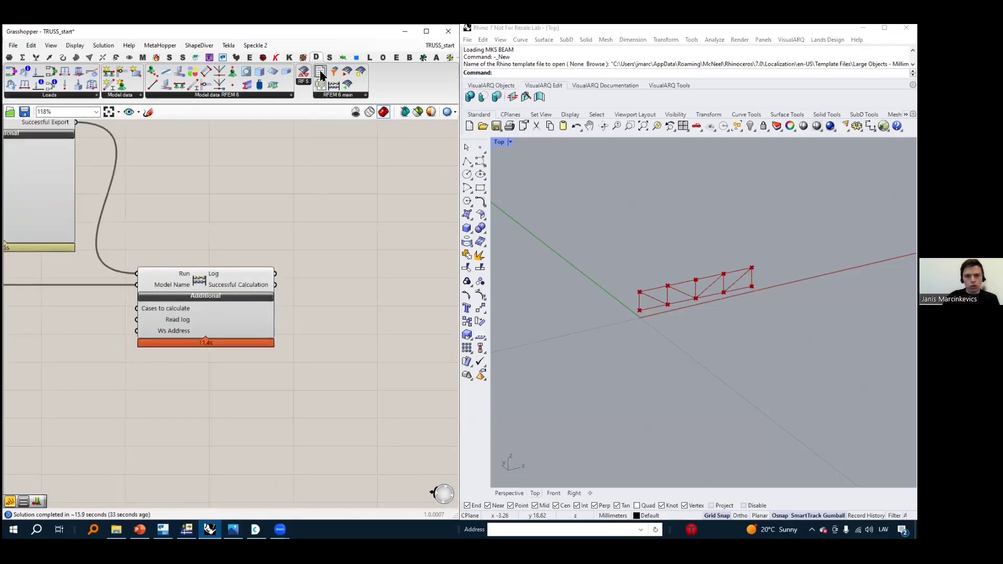
{"action": "left_click_drag", "start_coordinate": [320, 84], "coordinate": [349, 271]}
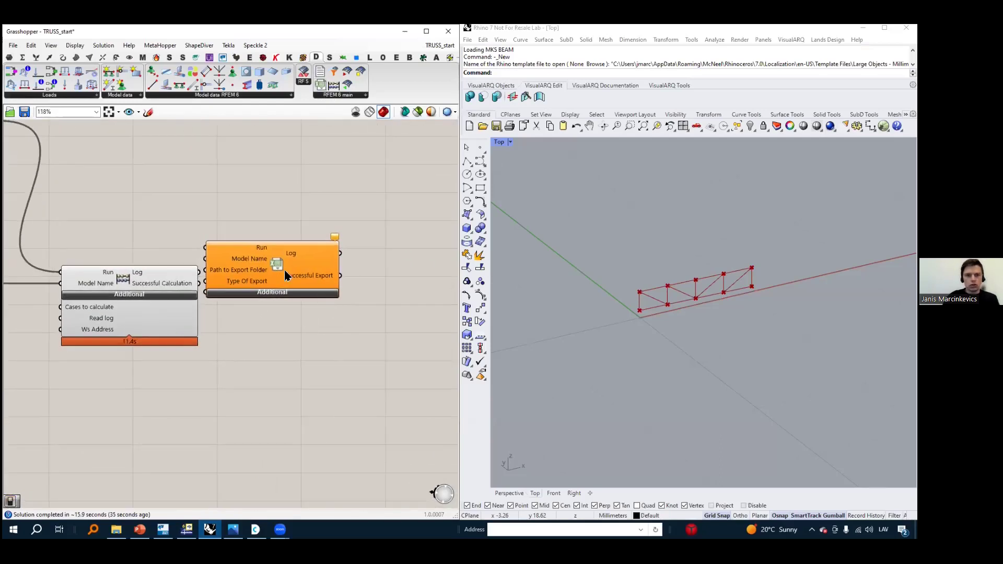
{"action": "left_click", "coordinate": [284, 269]}
{"action": "scroll", "coordinate": [329, 307], "scroll_direction": "up", "scroll_amount": 3}
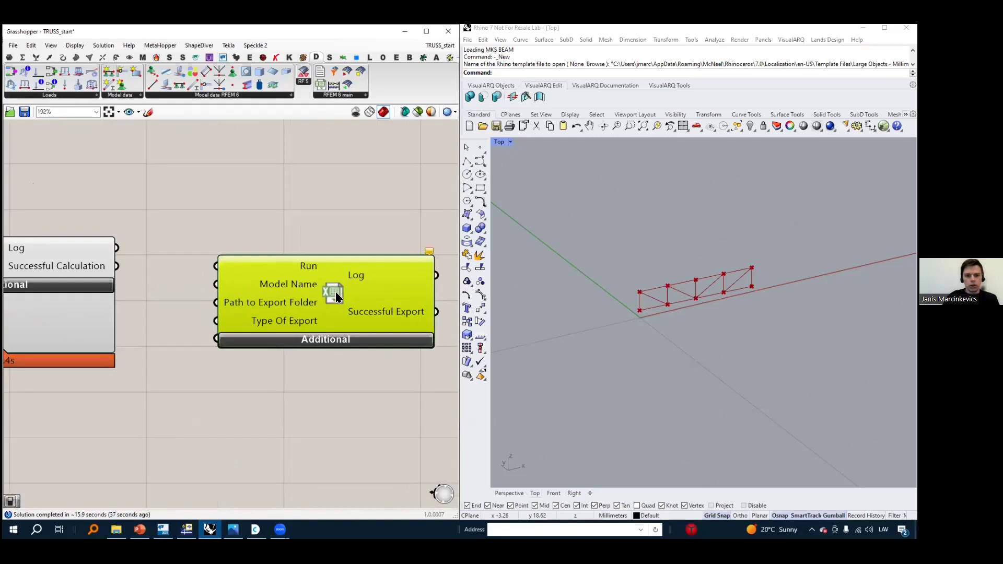
{"action": "mouse_move", "coordinate": [335, 290]}
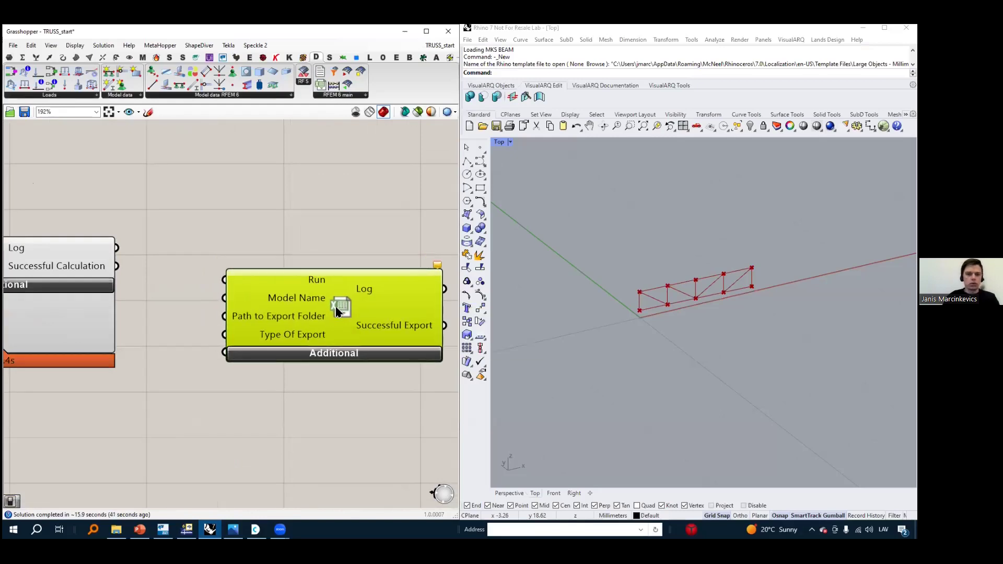
Connect the Calculate component's Successful Calculation output to the Run input of the results export component
{"action": "scroll", "coordinate": [313, 276], "scroll_direction": "down", "scroll_amount": 3}
{"action": "double_click", "coordinate": [261, 238]}
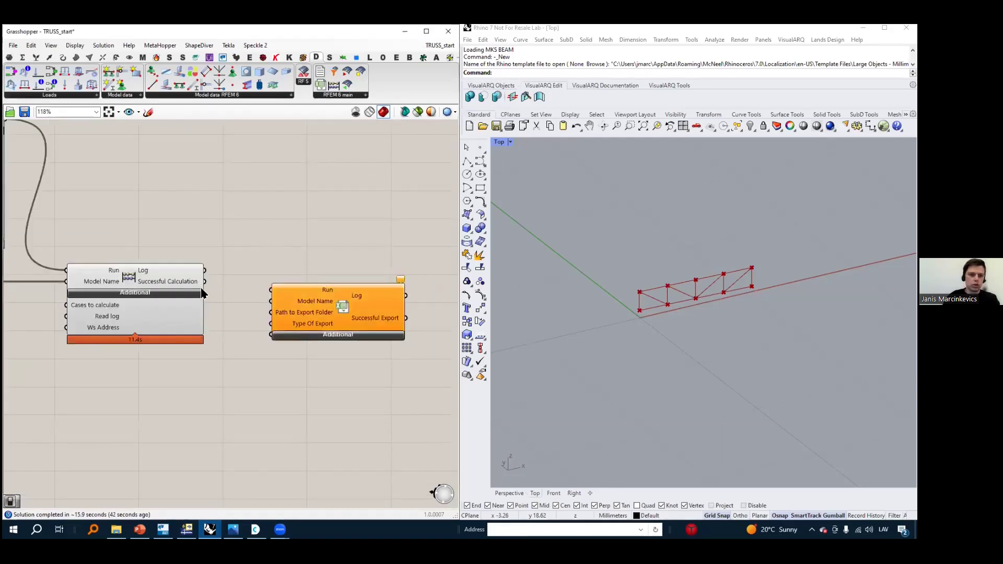
{"action": "scroll", "coordinate": [200, 288], "scroll_direction": "up", "scroll_amount": 2}
{"action": "mouse_move", "coordinate": [170, 286]}
{"action": "left_click_drag", "start_coordinate": [208, 278], "coordinate": [313, 285]}
{"action": "right_click_drag", "start_coordinate": [392, 267], "coordinate": [344, 241]}
{"action": "left_click_drag", "start_coordinate": [331, 265], "coordinate": [351, 257]}
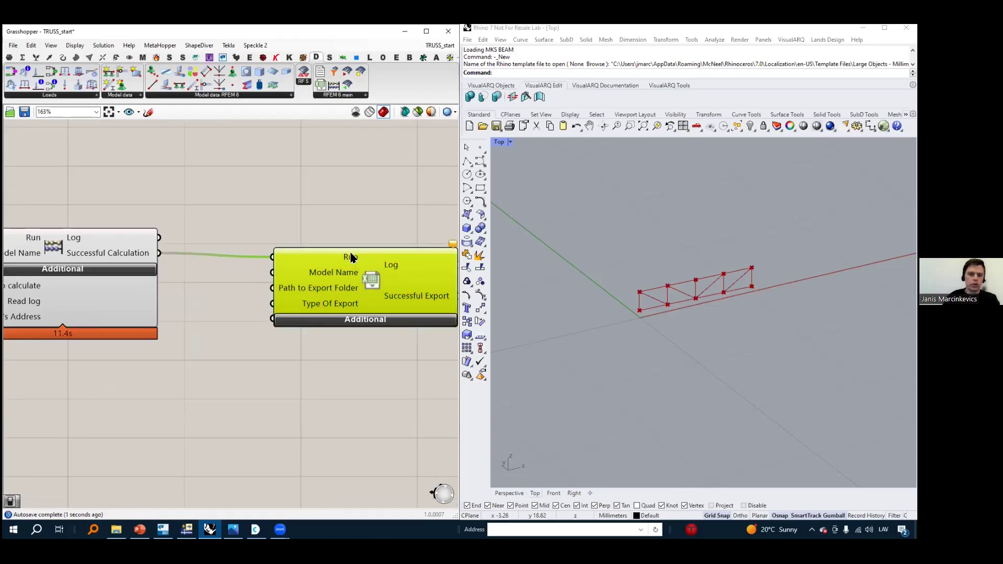
Expand the results export component's Additional inputs and move it farther from the Calculate component
{"action": "left_click", "coordinate": [355, 320]}
{"action": "right_click", "coordinate": [309, 305]}
{"action": "left_click", "coordinate": [352, 191]}
{"action": "right_click_drag", "start_coordinate": [317, 206], "coordinate": [187, 188]}
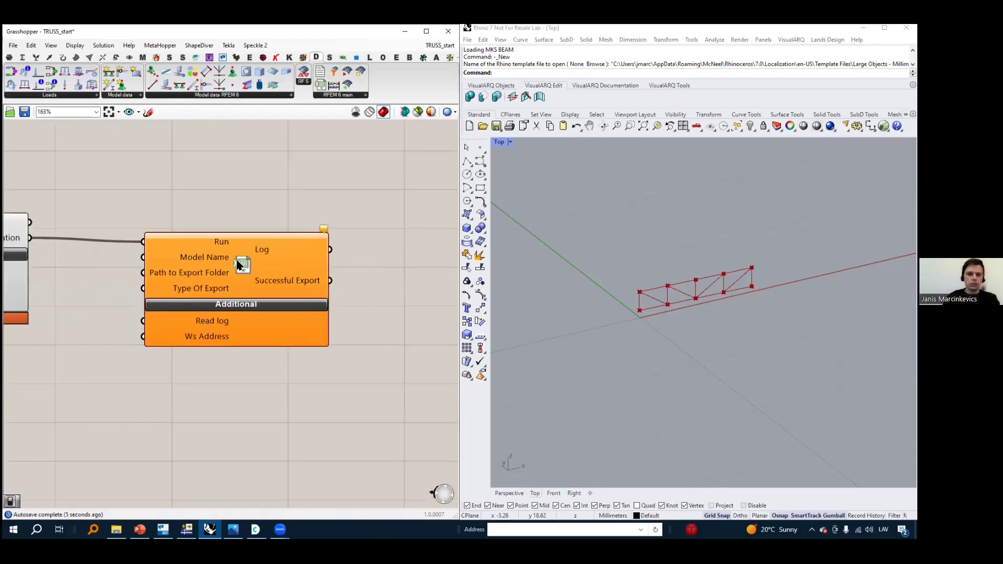
{"action": "left_click_drag", "start_coordinate": [238, 265], "coordinate": [284, 268]}
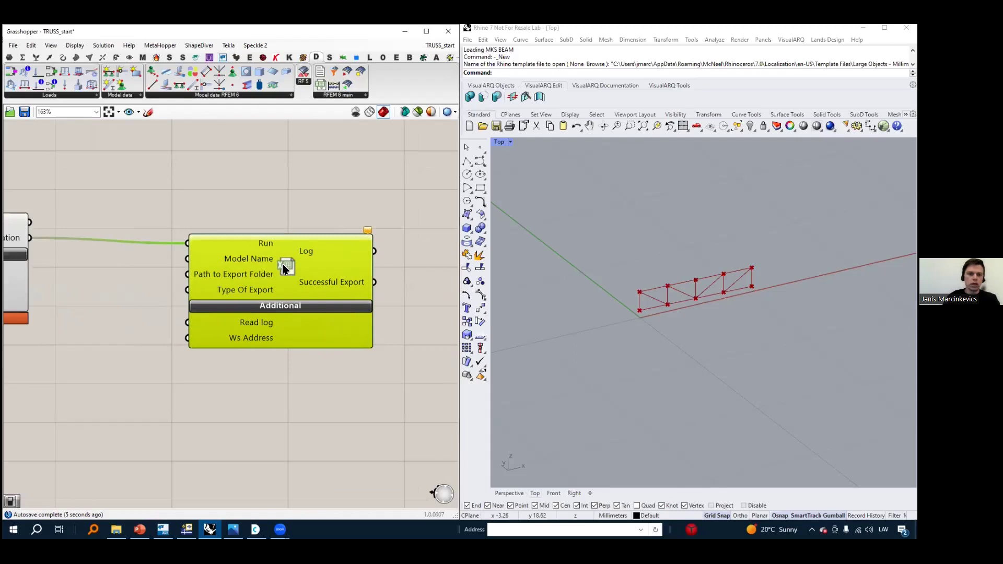
{"action": "right_click", "coordinate": [231, 278]}
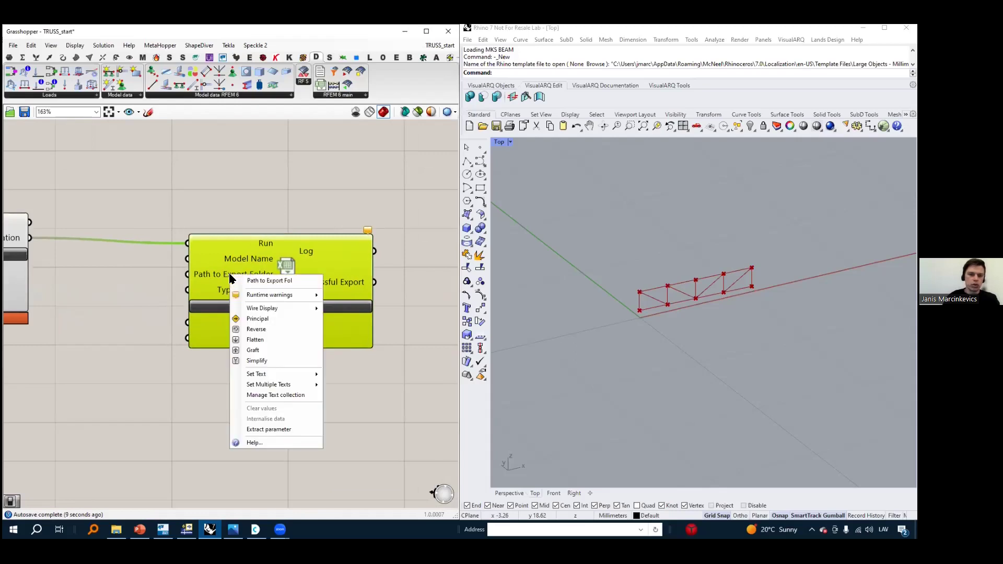
{"action": "left_click", "coordinate": [133, 410]}
{"action": "scroll", "coordinate": [269, 311], "scroll_direction": "down", "scroll_amount": 2}
{"action": "left_click_drag", "start_coordinate": [274, 274], "coordinate": [313, 300]}
Add a File Path parameter beside the inputs of the results export component
{"action": "double_click", "coordinate": [185, 394]}
{"action": "type", "text": "path"}
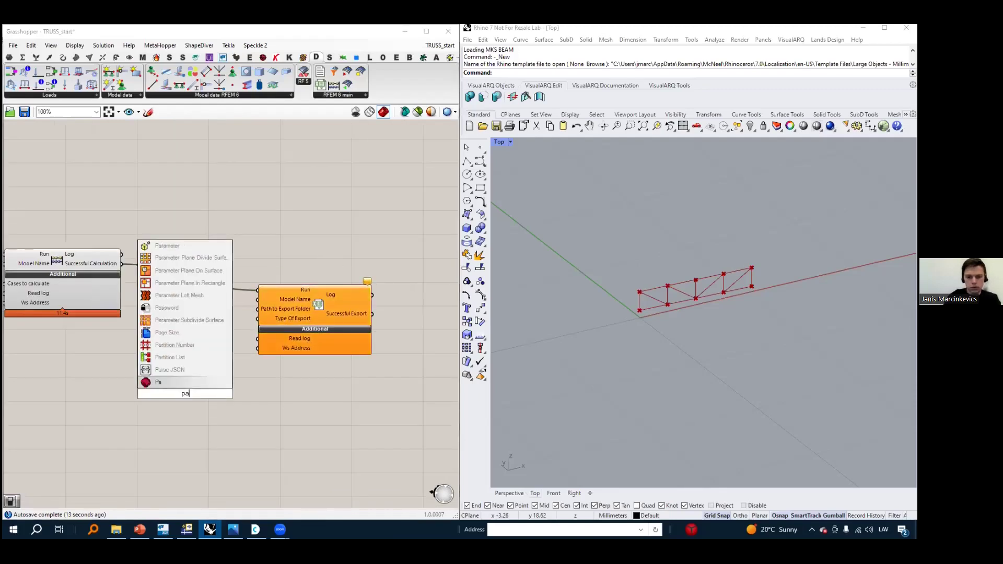
{"action": "left_click", "coordinate": [190, 359]}
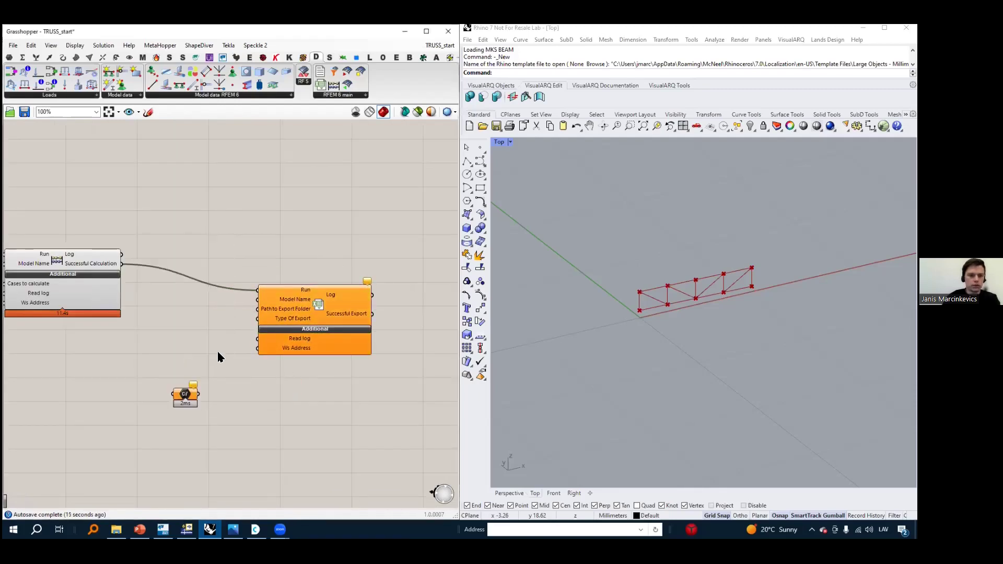
{"action": "scroll", "coordinate": [191, 394], "scroll_direction": "up", "scroll_amount": 2}
{"action": "left_click_drag", "start_coordinate": [180, 396], "coordinate": [202, 316]}
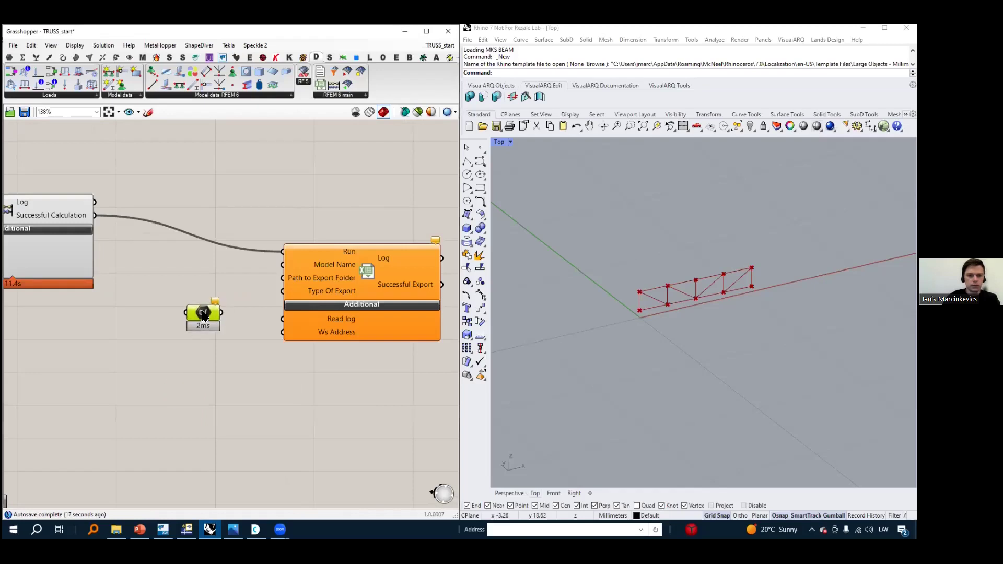
Try to set the File Path parameter to a new file location in the desktop's RFEM results folder, and delete the parameter
{"action": "right_click", "coordinate": [203, 316]}
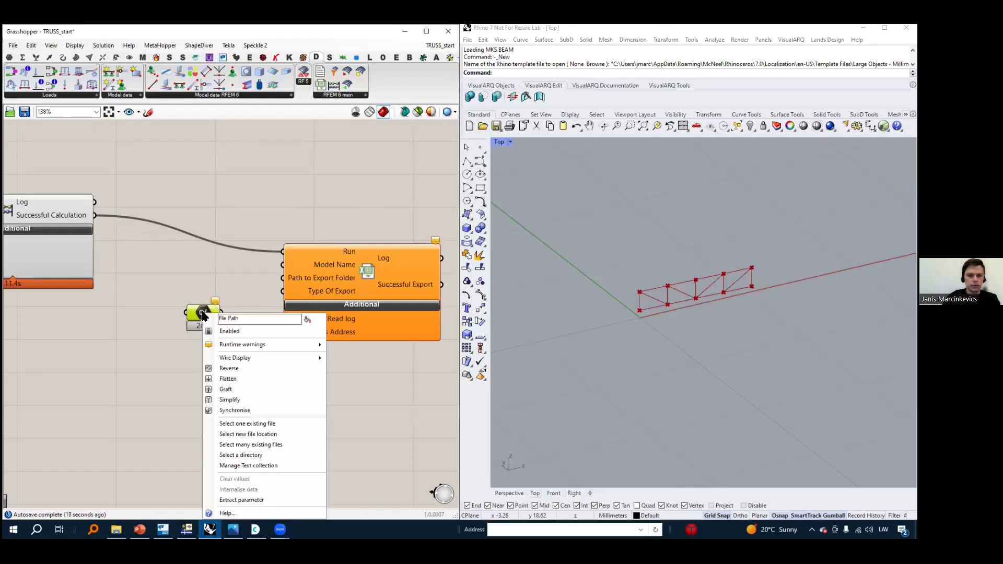
{"action": "left_click", "coordinate": [285, 436]}
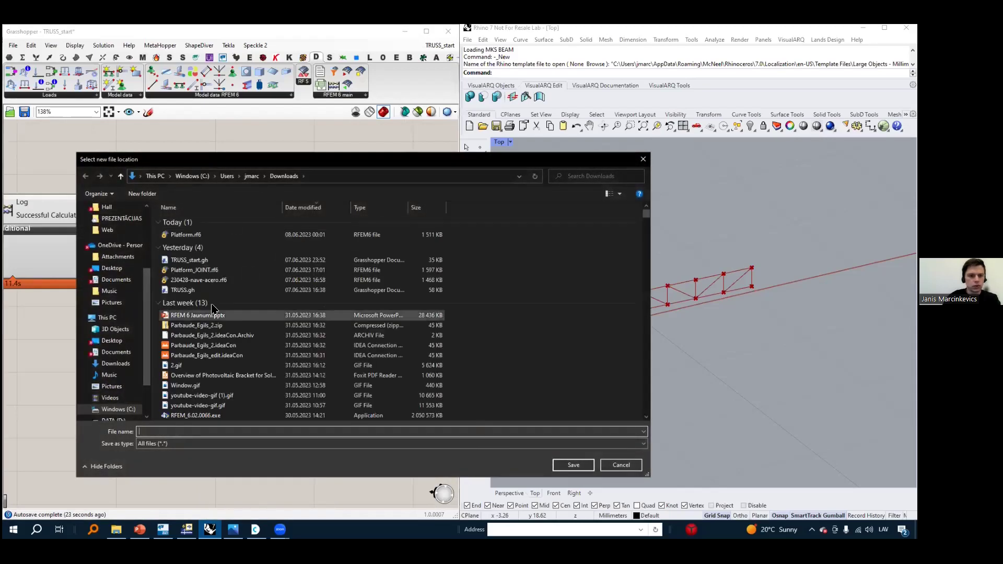
{"action": "left_click", "coordinate": [112, 341]}
{"action": "scroll", "coordinate": [255, 388], "scroll_direction": "down", "scroll_amount": 2}
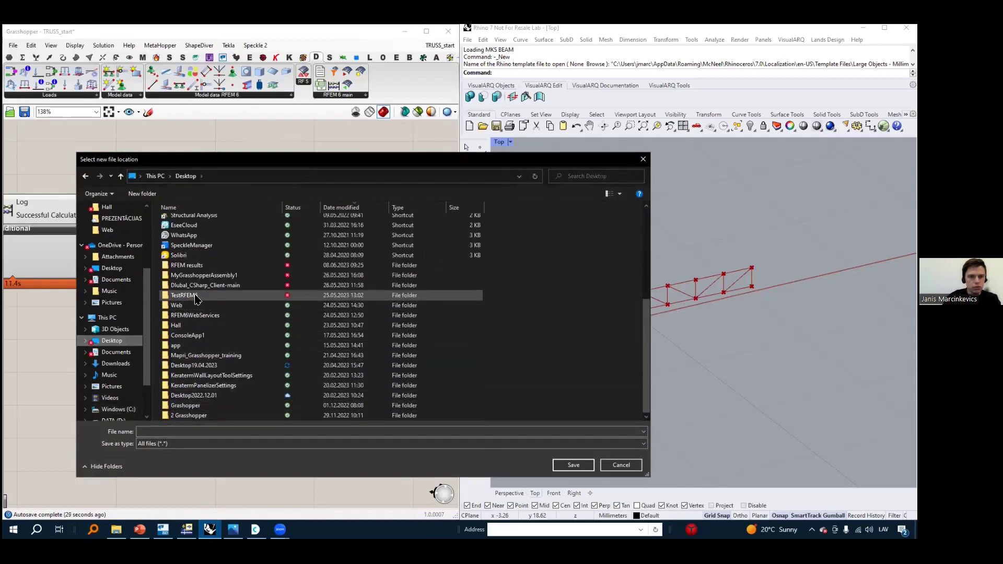
{"action": "double_click", "coordinate": [187, 265]}
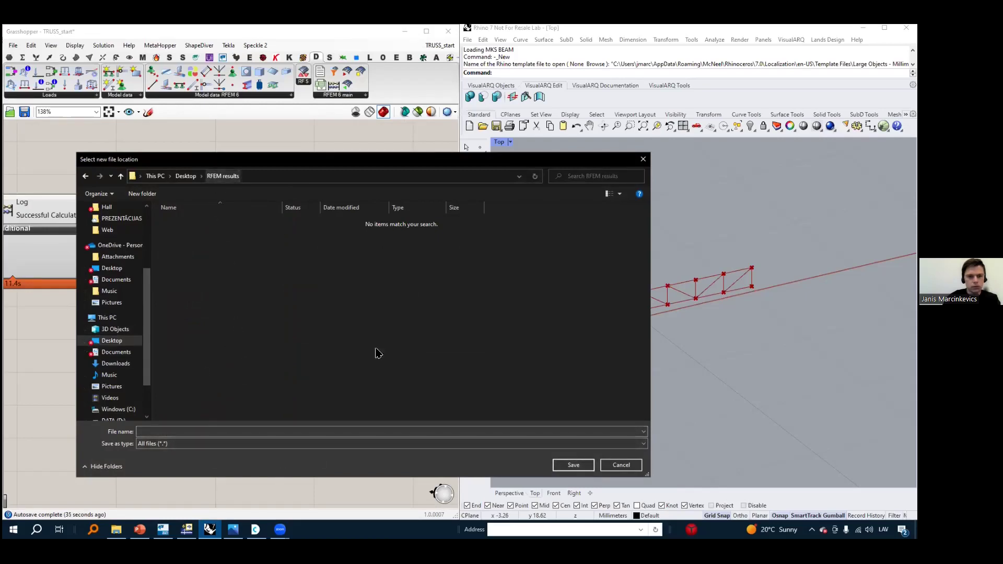
{"action": "left_click", "coordinate": [621, 465]}
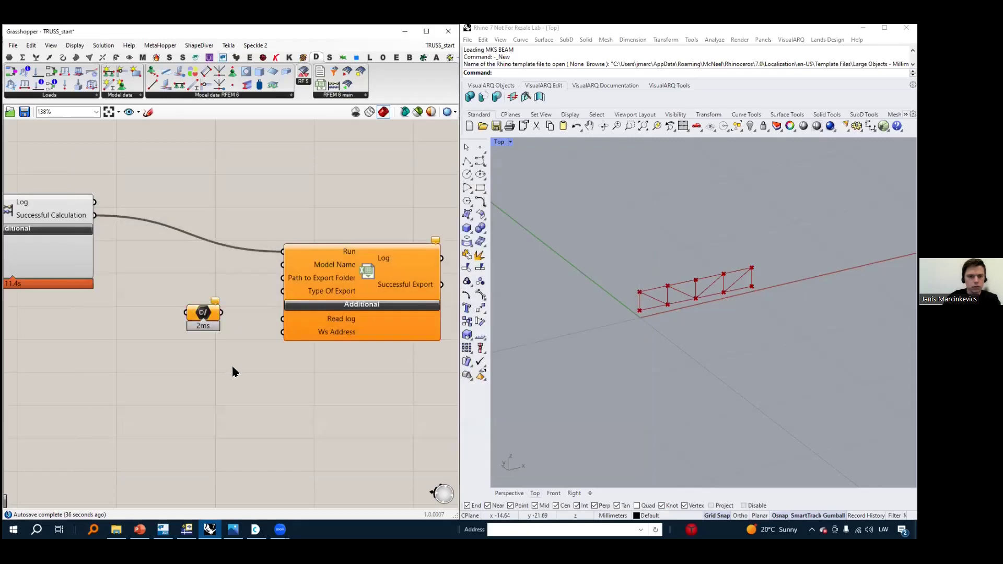
{"action": "left_click", "coordinate": [203, 313]}
{"action": "key", "text": "Delete"}
Add an empty panel near the inputs of the results export component
{"action": "double_click", "coordinate": [198, 362]}
{"action": "type", "text": "//"}
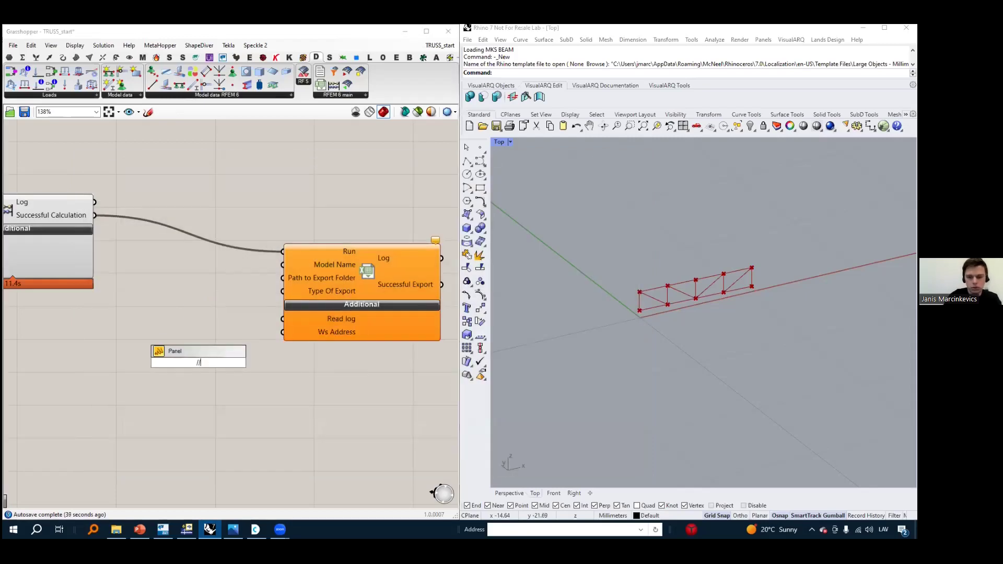
{"action": "key", "text": "Return"}
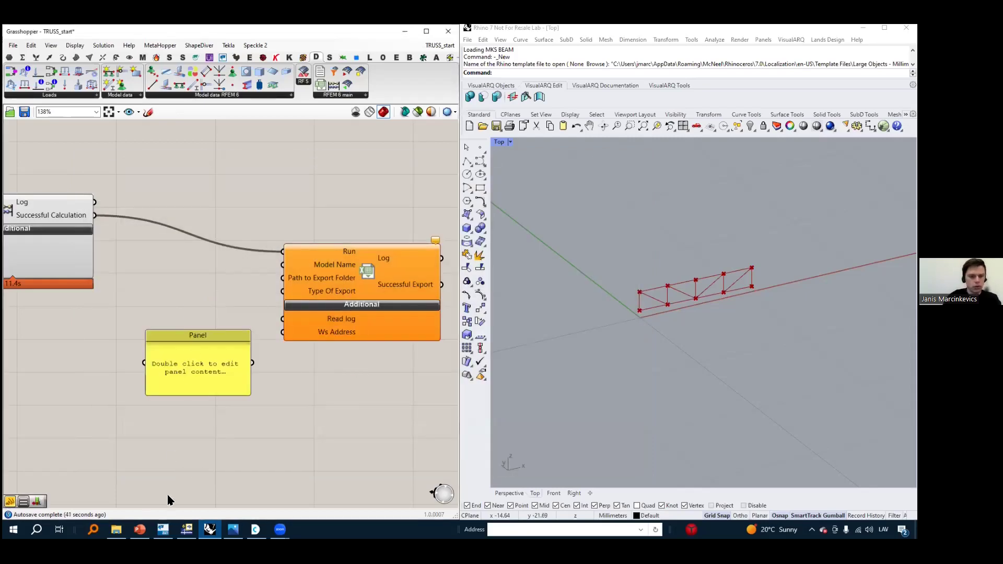
Open the desktop's RFEM results folder in File Explorer and copy its full path
{"action": "left_click", "coordinate": [116, 529]}
{"action": "left_click", "coordinate": [152, 211]}
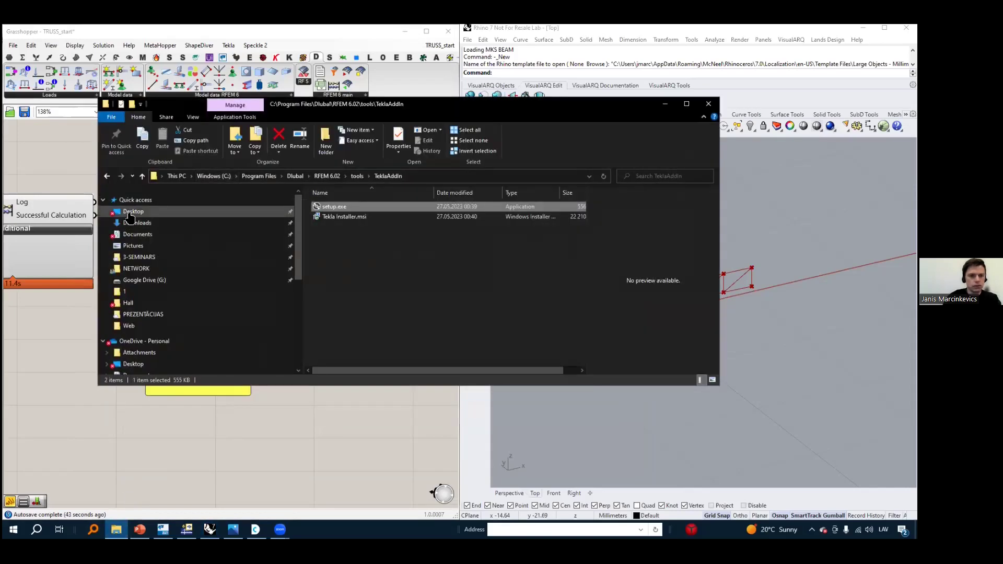
{"action": "scroll", "coordinate": [386, 253], "scroll_direction": "down", "scroll_amount": 3}
{"action": "scroll", "coordinate": [385, 252], "scroll_direction": "down", "scroll_amount": 2}
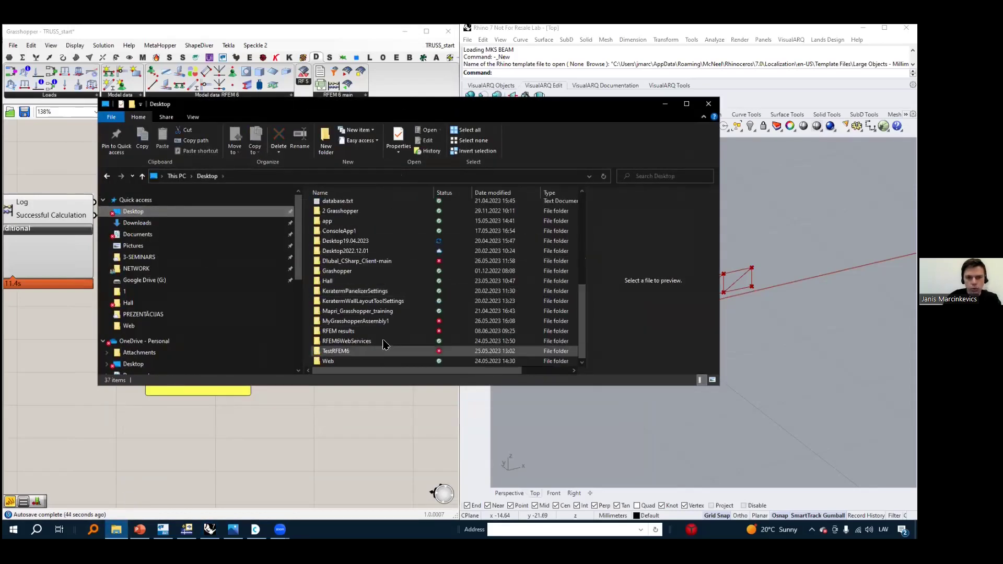
{"action": "left_click", "coordinate": [349, 332]}
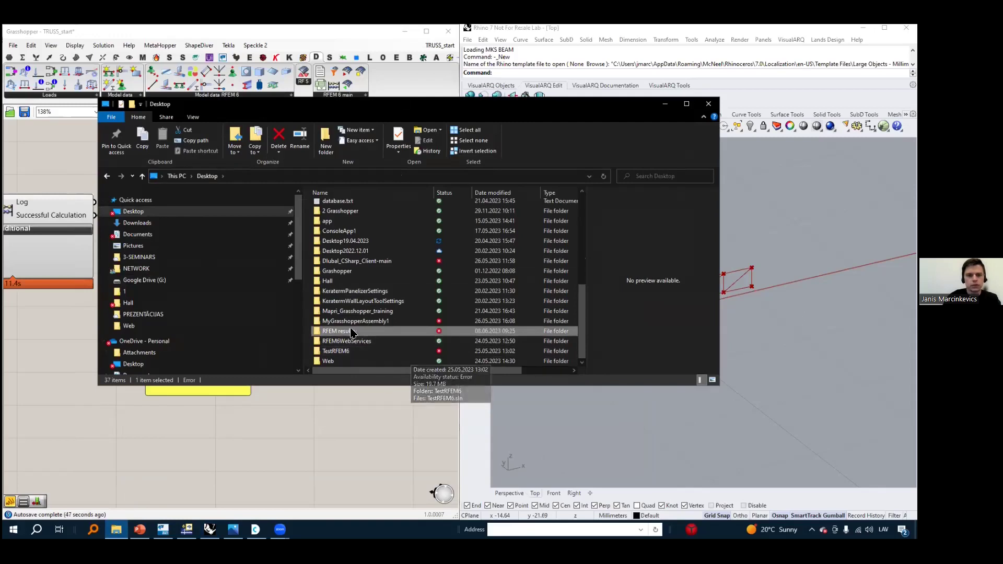
{"action": "double_click", "coordinate": [348, 335]}
{"action": "left_click", "coordinate": [278, 178]}
{"action": "key", "text": "ctrl+c"}
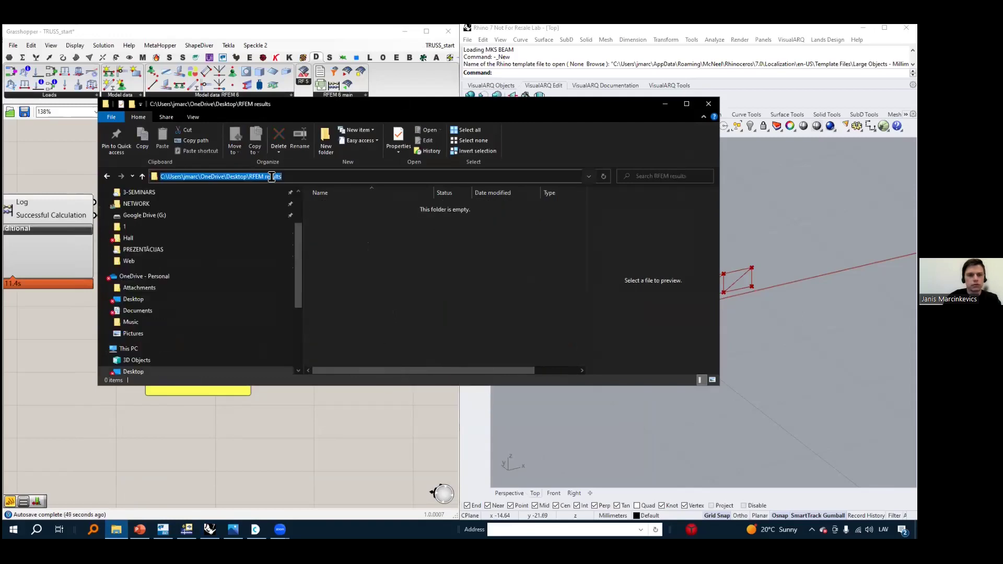
{"action": "right_click", "coordinate": [274, 176]}
{"action": "left_click", "coordinate": [296, 205]}
Paste the RFEM results folder path into the Grasshopper panel and connect it to the Path to Export Folder input
{"action": "left_click", "coordinate": [190, 400]}
{"action": "double_click", "coordinate": [191, 376]}
{"action": "key", "text": "ctrl+v"}
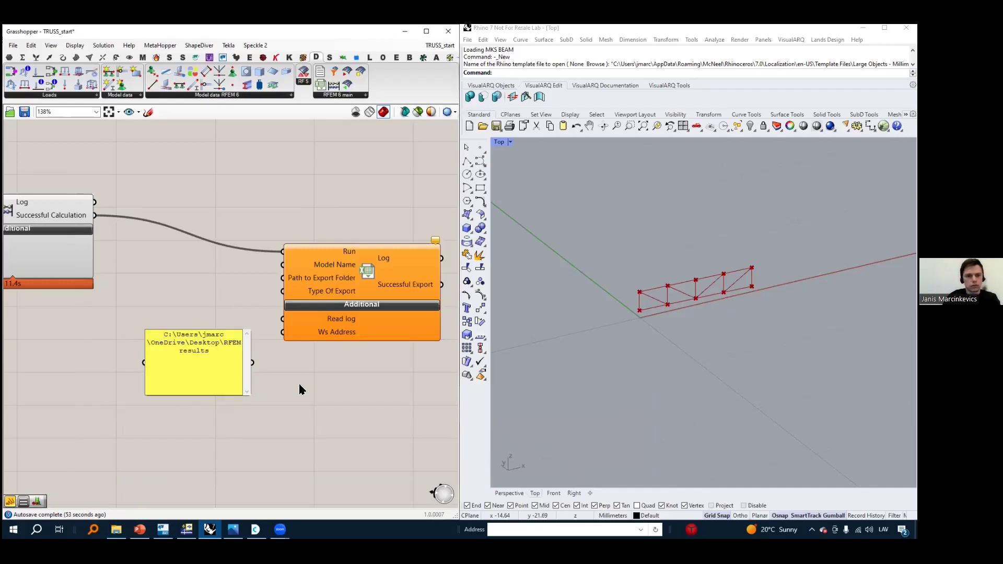
{"action": "left_click", "coordinate": [299, 384]}
{"action": "left_click_drag", "start_coordinate": [252, 364], "coordinate": [283, 277]}
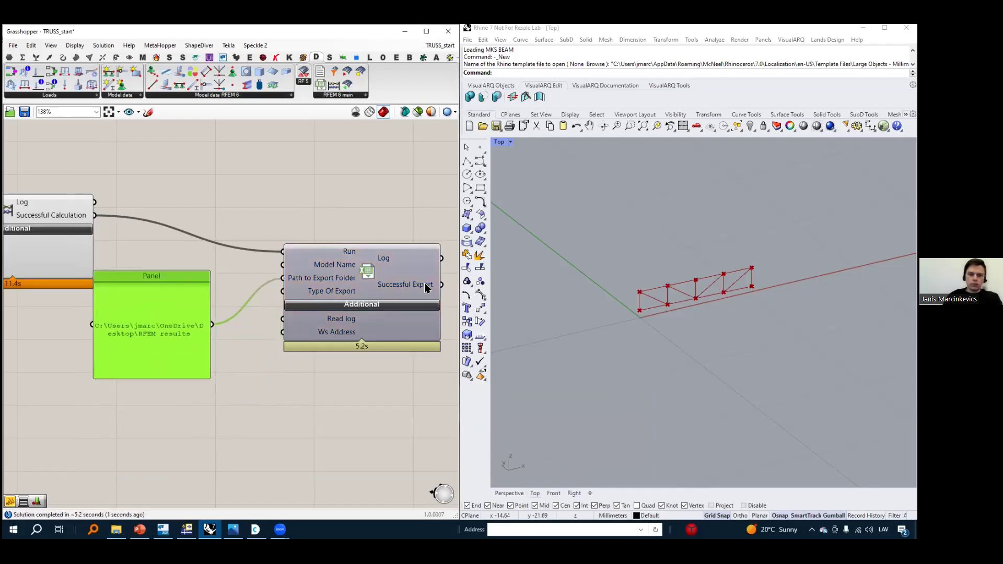
Check the Successful Export output and review the exported LC1 CSV files in the kopne subfolder of RFEM results
{"action": "right_click_drag", "start_coordinate": [420, 290], "coordinate": [346, 284]}
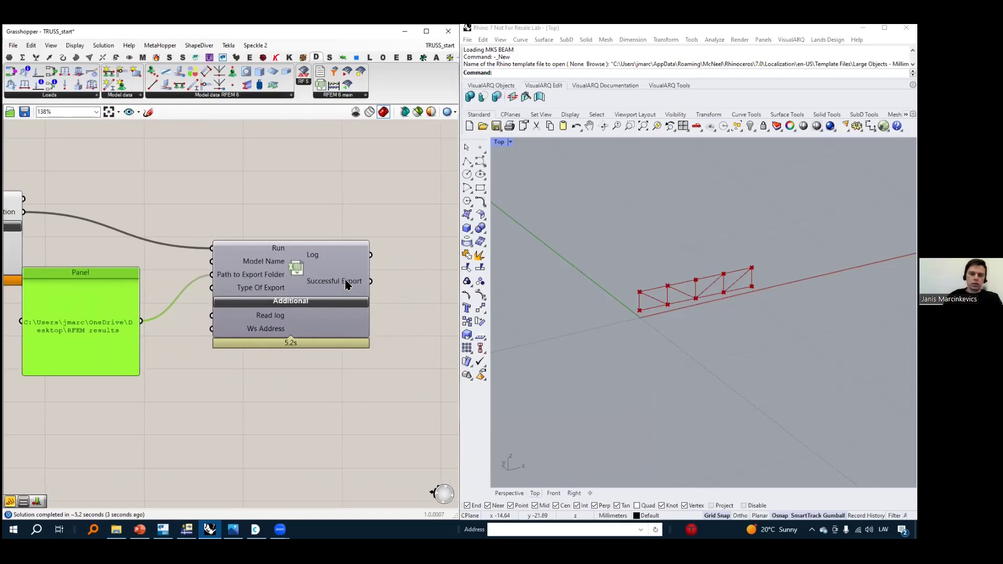
{"action": "mouse_move", "coordinate": [346, 285]}
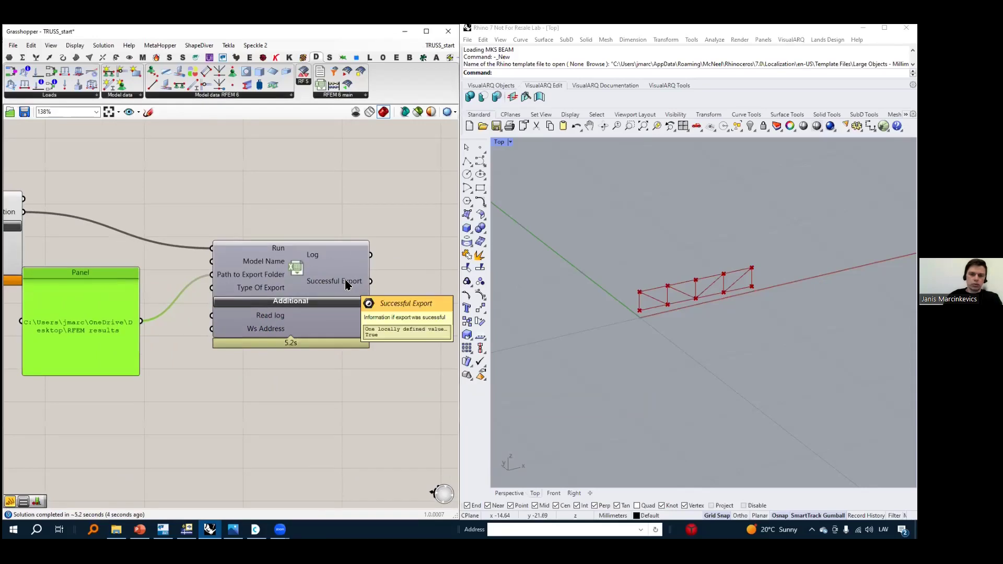
{"action": "left_click", "coordinate": [201, 453]}
{"action": "left_click", "coordinate": [116, 530]}
{"action": "double_click", "coordinate": [330, 207]}
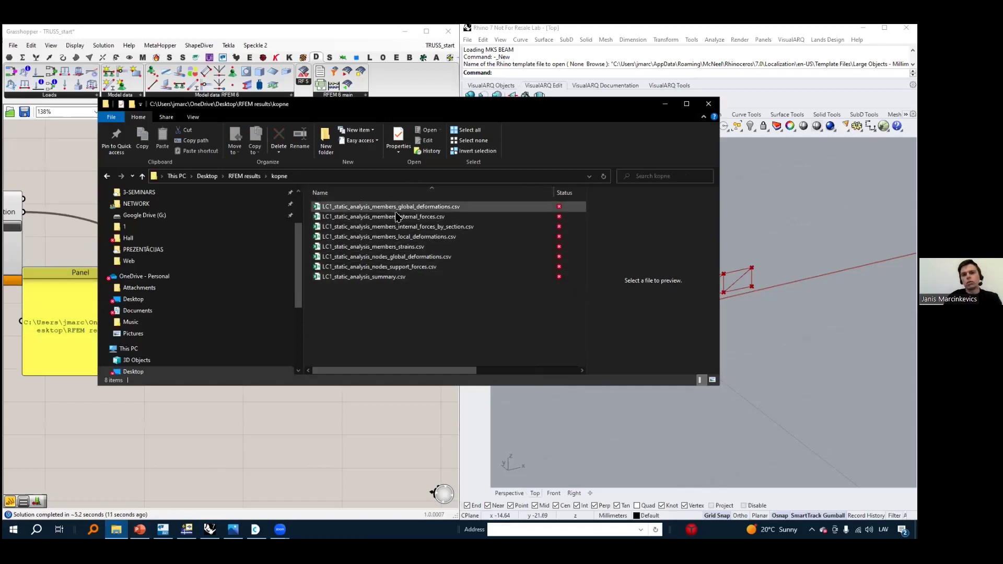
{"action": "mouse_move", "coordinate": [551, 228]}
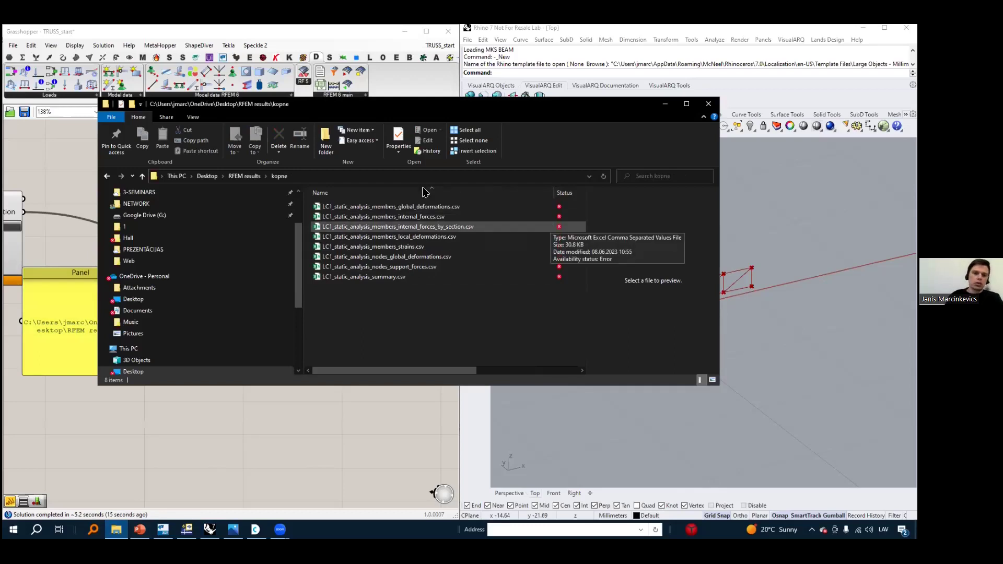
{"action": "mouse_move", "coordinate": [423, 272]}
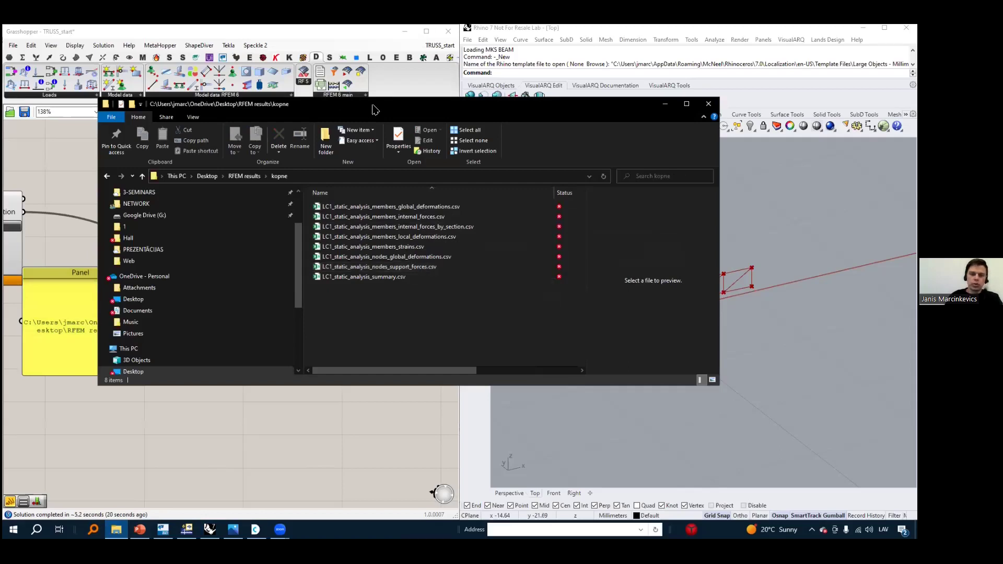
{"action": "left_click_drag", "start_coordinate": [372, 108], "coordinate": [426, 105]}
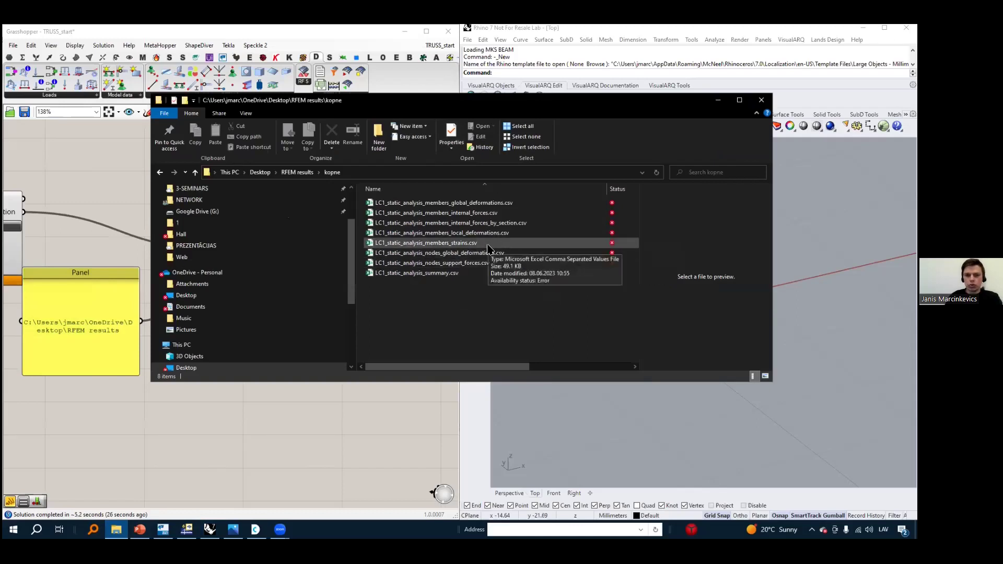
Look over the exported LC1 CSV files and move the File Explorer window clear of the Grasshopper canvas
{"action": "mouse_move", "coordinate": [491, 262]}
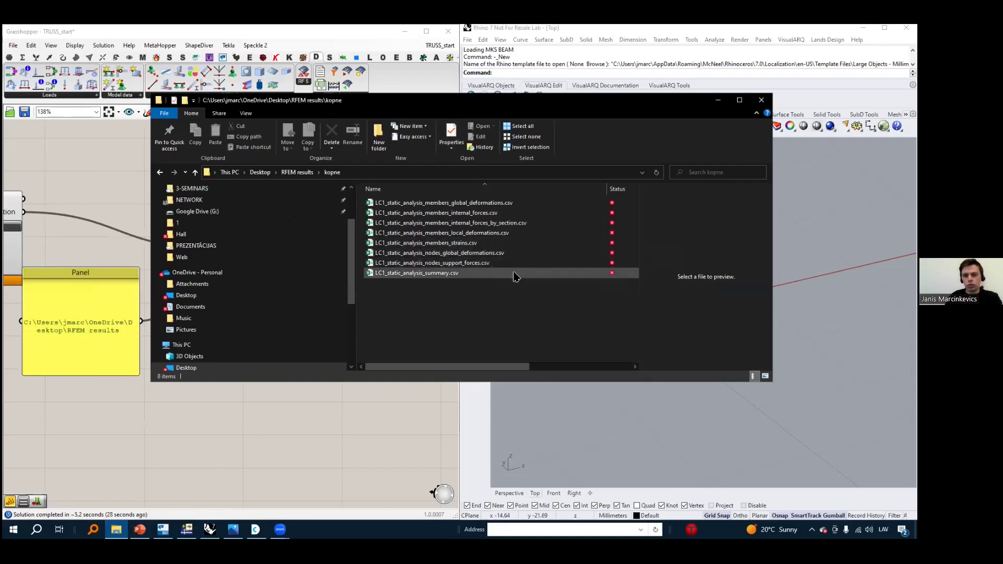
{"action": "mouse_move", "coordinate": [514, 276]}
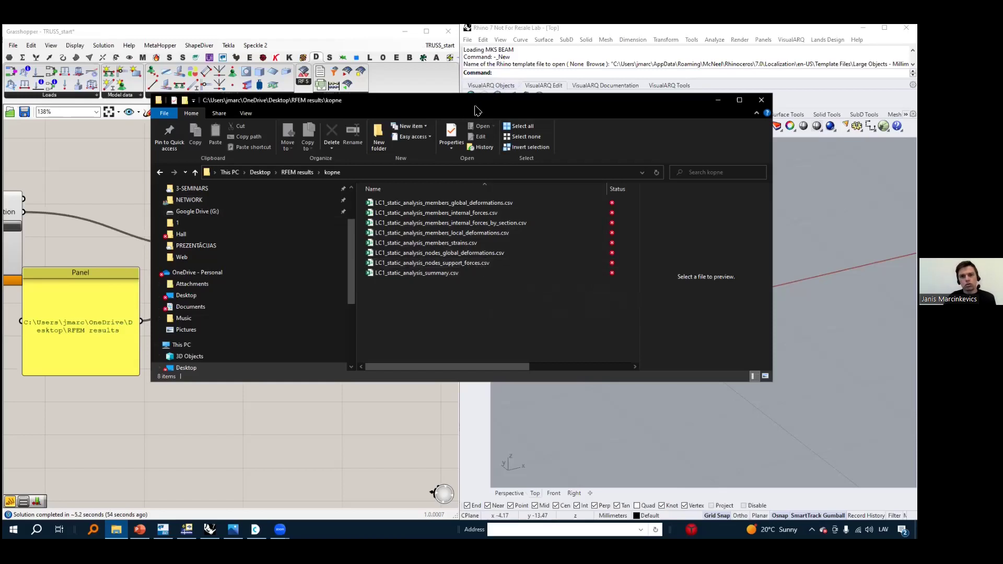
{"action": "left_click_drag", "start_coordinate": [464, 107], "coordinate": [669, 207]}
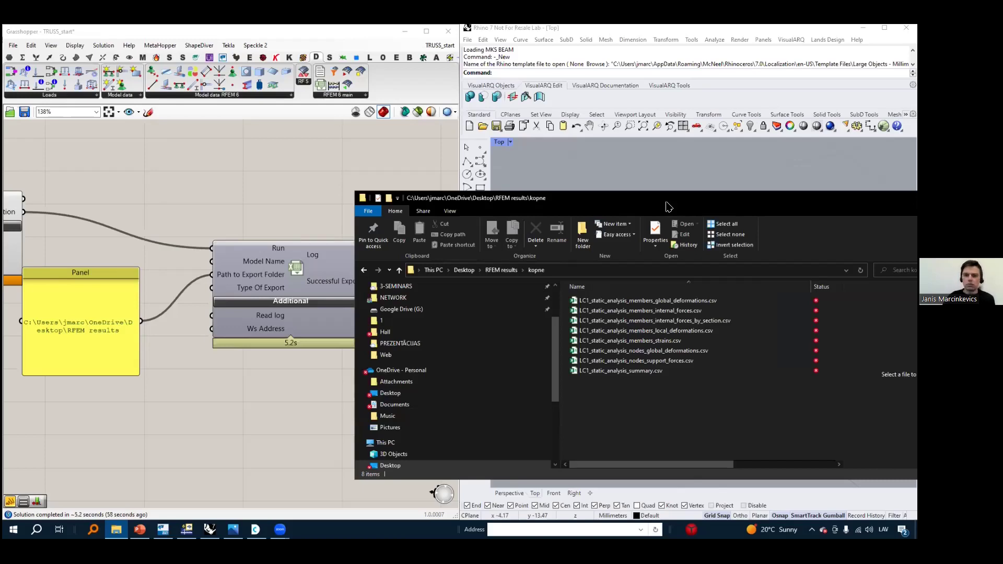
{"action": "left_click_drag", "start_coordinate": [723, 191], "coordinate": [722, 359]}
Shrink the folder path panel to fit its text and place it just beside the results export component's inputs
{"action": "scroll", "coordinate": [322, 269], "scroll_direction": "down", "scroll_amount": 4}
{"action": "right_click_drag", "start_coordinate": [375, 267], "coordinate": [333, 216]}
{"action": "scroll", "coordinate": [245, 239], "scroll_direction": "up", "scroll_amount": 3}
{"action": "left_click_drag", "start_coordinate": [131, 208], "coordinate": [161, 235]}
{"action": "right_click_drag", "start_coordinate": [371, 297], "coordinate": [371, 325]}
{"action": "scroll", "coordinate": [371, 325], "scroll_direction": "up", "scroll_amount": 1}
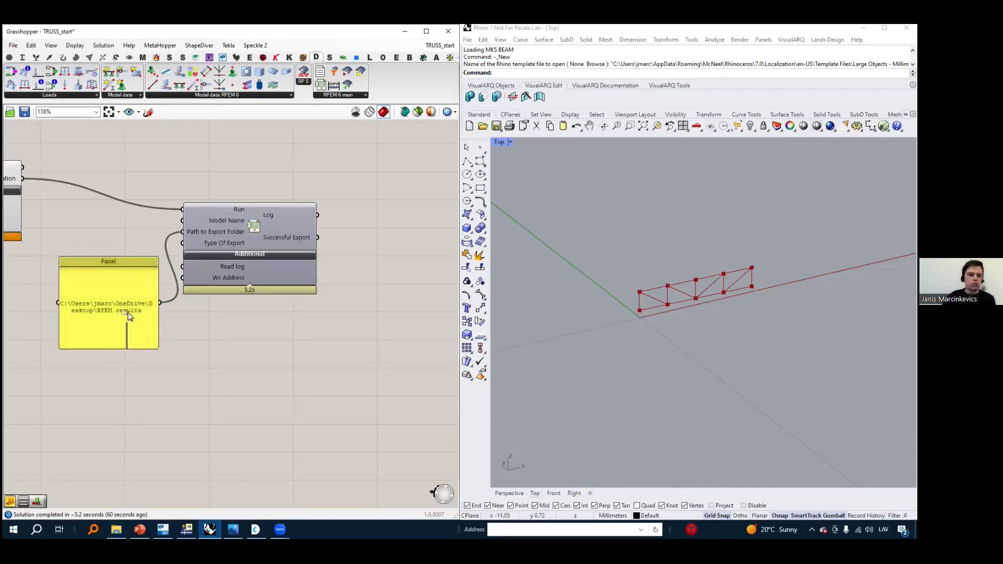
{"action": "left_click_drag", "start_coordinate": [125, 343], "coordinate": [130, 317]}
{"action": "left_click_drag", "start_coordinate": [143, 269], "coordinate": [104, 268]}
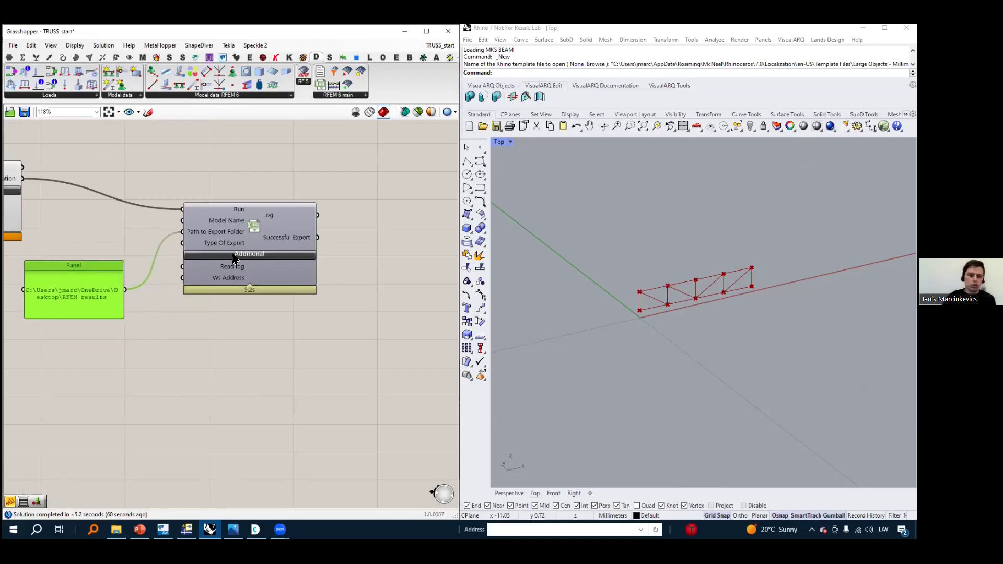
{"action": "scroll", "coordinate": [253, 317], "scroll_direction": "down", "scroll_amount": 3}
{"action": "right_click_drag", "start_coordinate": [291, 338], "coordinate": [362, 352]}
{"action": "left_click", "coordinate": [360, 369]}
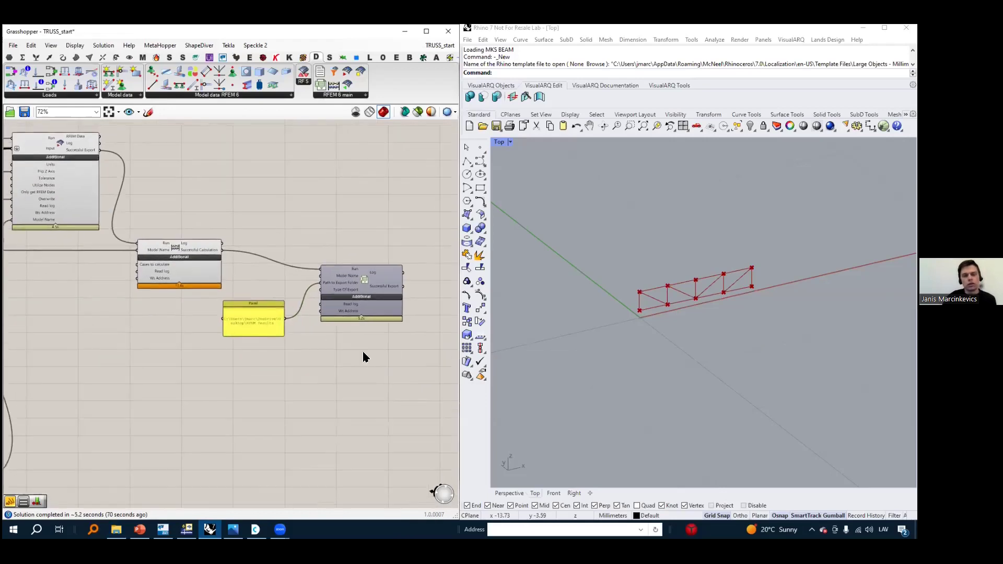
Examine the results export component and trace the definition back to the truss height and truss divisions sliders that drive it
{"action": "scroll", "coordinate": [376, 335], "scroll_direction": "up", "scroll_amount": 3}
{"action": "scroll", "coordinate": [375, 284], "scroll_direction": "up", "scroll_amount": 2}
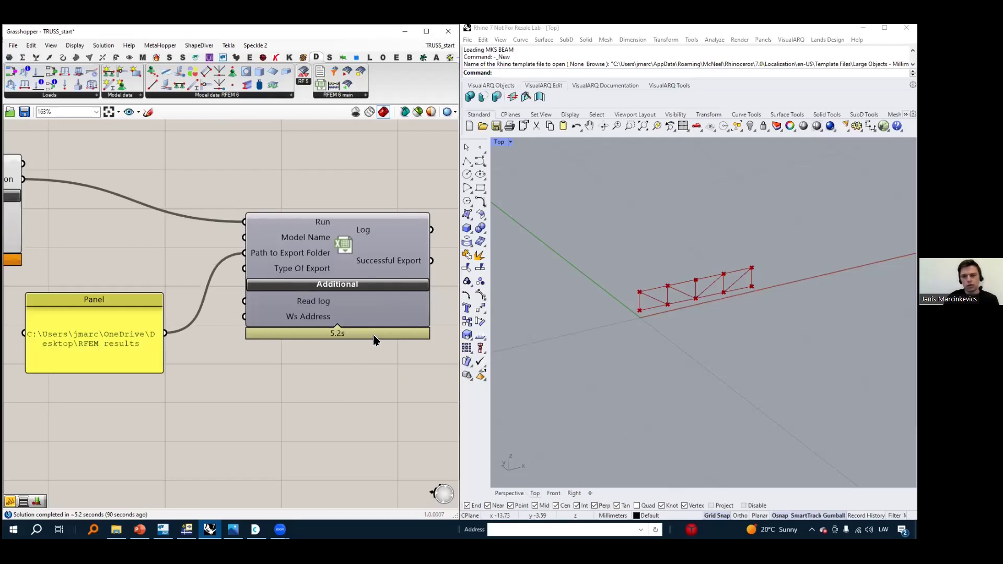
{"action": "scroll", "coordinate": [366, 335], "scroll_direction": "down", "scroll_amount": 8}
{"action": "scroll", "coordinate": [137, 253], "scroll_direction": "up", "scroll_amount": 4}
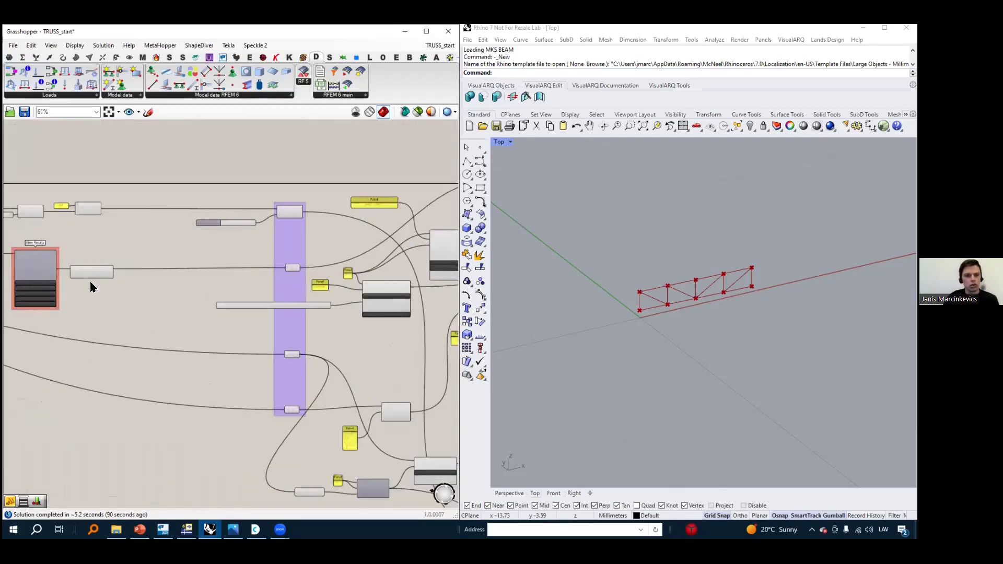
{"action": "right_click", "coordinate": [393, 315]}
{"action": "scroll", "coordinate": [257, 302], "scroll_direction": "down", "scroll_amount": 3}
{"action": "scroll", "coordinate": [167, 302], "scroll_direction": "up", "scroll_amount": 10}
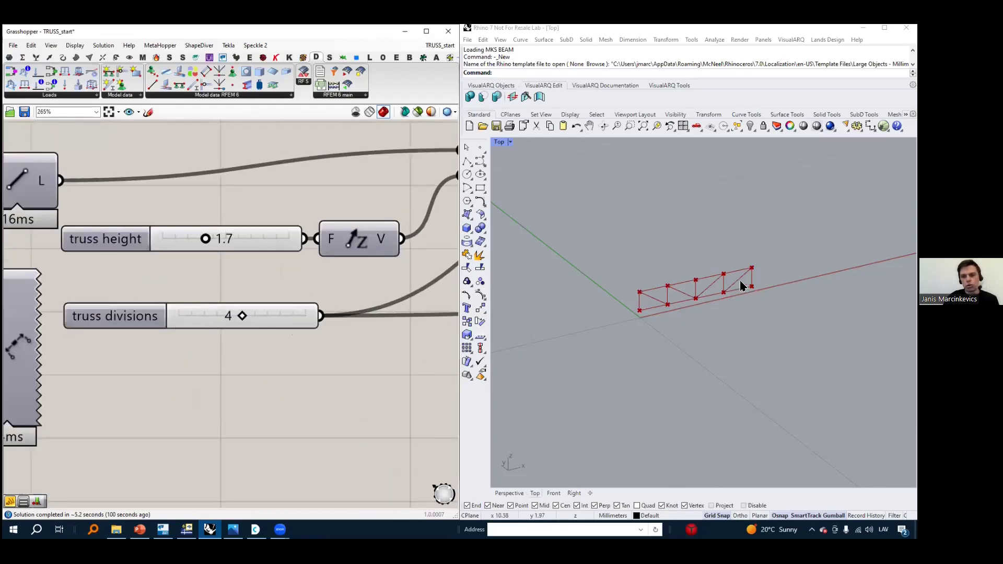
{"action": "scroll", "coordinate": [215, 337], "scroll_direction": "down", "scroll_amount": 9}
{"action": "scroll", "coordinate": [250, 332], "scroll_direction": "down", "scroll_amount": 3}
{"action": "right_click_drag", "start_coordinate": [426, 410], "coordinate": [269, 402]}
{"action": "scroll", "coordinate": [335, 327], "scroll_direction": "up", "scroll_amount": 7}
{"action": "scroll", "coordinate": [333, 333], "scroll_direction": "up", "scroll_amount": 3}
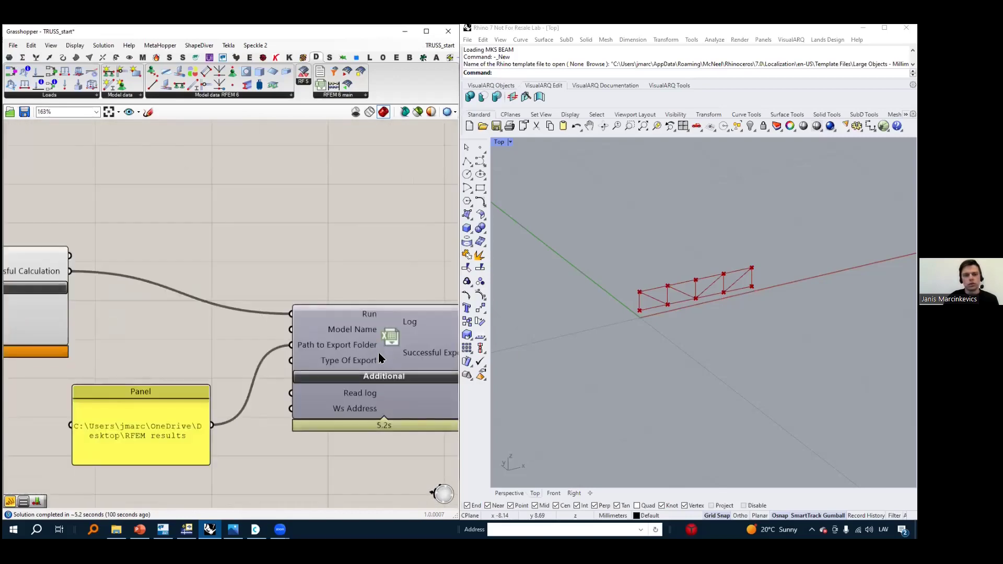
{"action": "scroll", "coordinate": [362, 348], "scroll_direction": "up", "scroll_amount": 2}
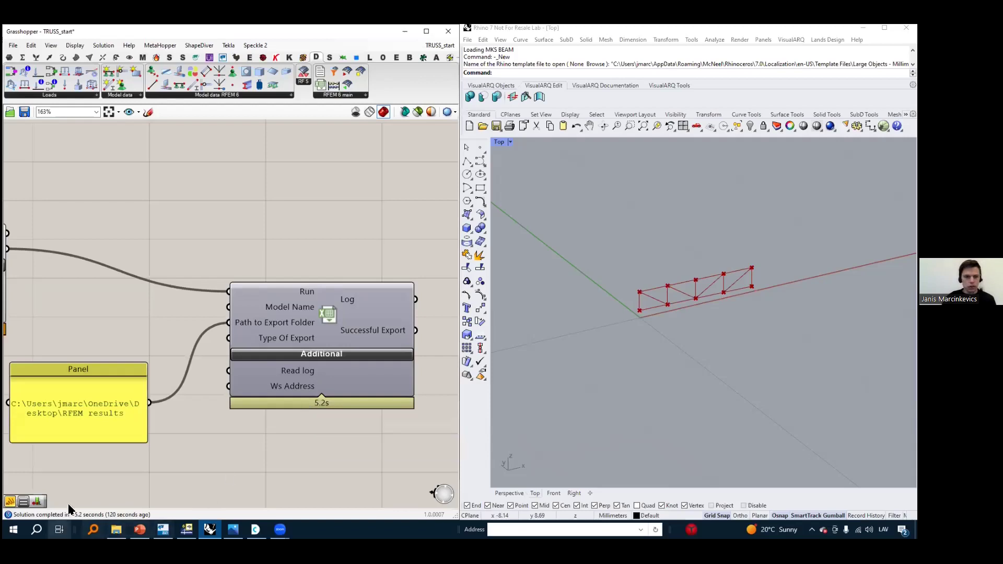
Switch to the RFEM 6 Jaunumi presentation in PowerPoint and start the slide show from slide 20, "Jautājumi / Atbildes"
{"action": "left_click", "coordinate": [140, 529]}
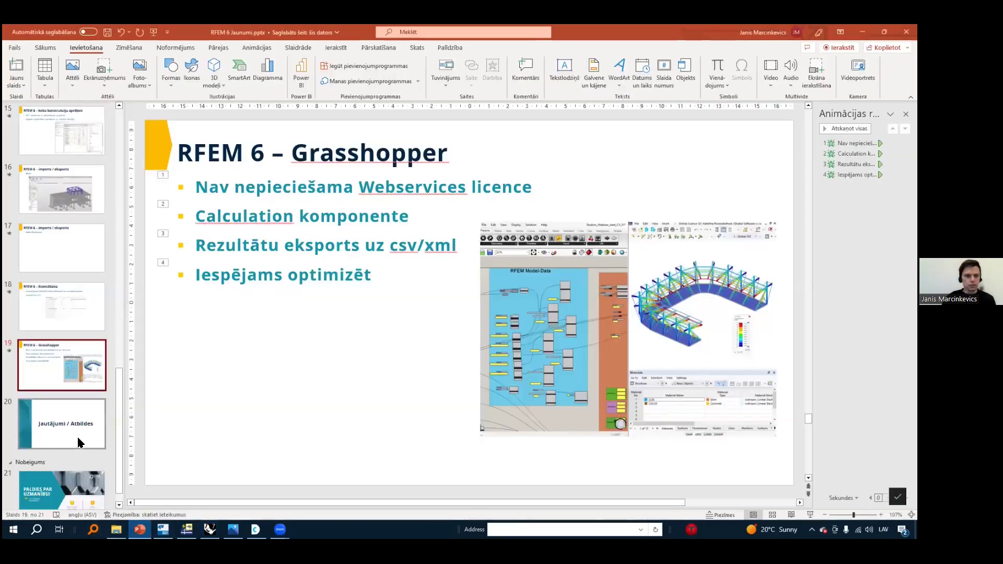
{"action": "left_click", "coordinate": [104, 450]}
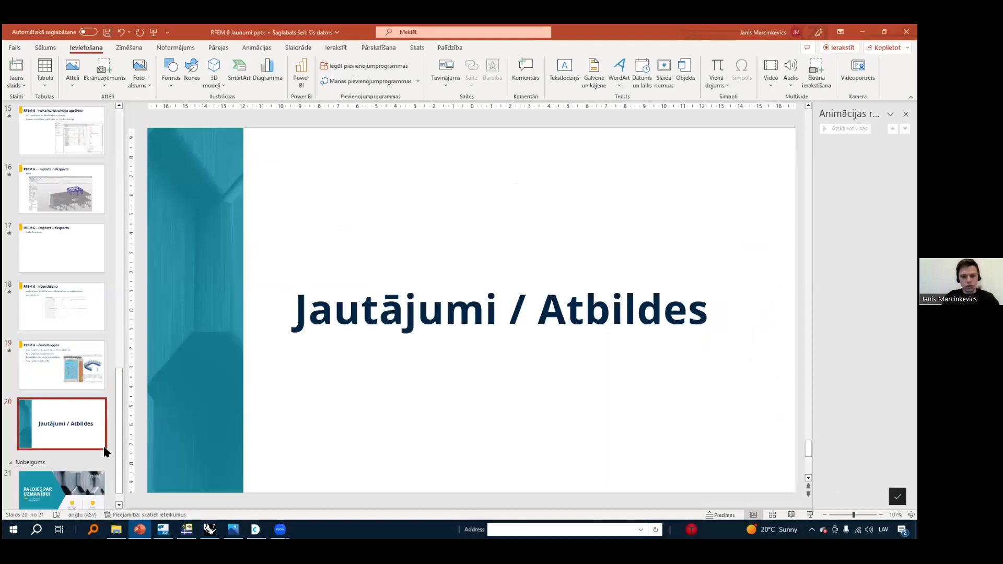
{"action": "key", "text": "shift+F5"}
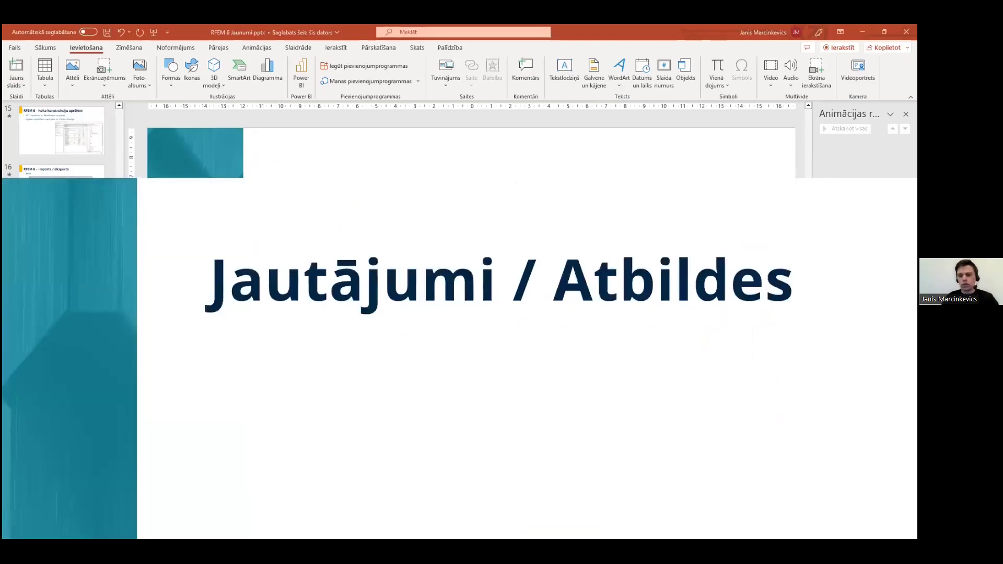